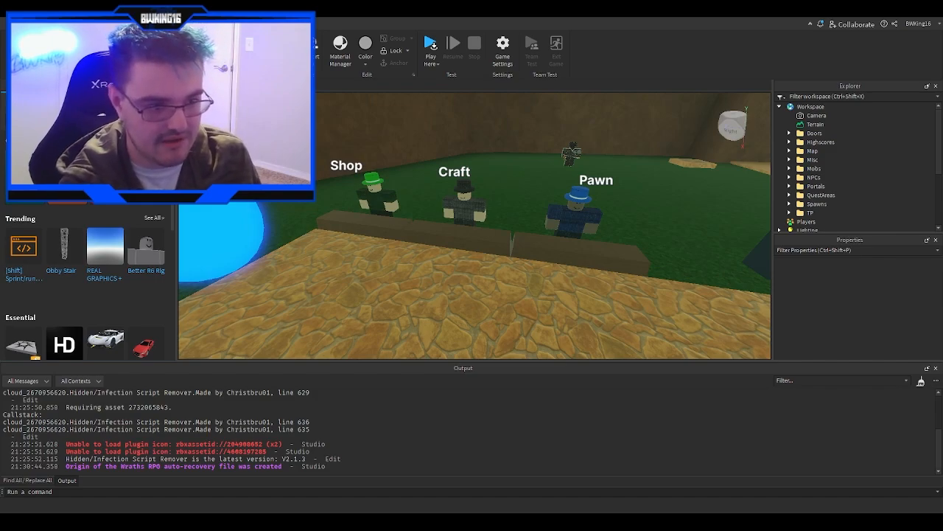
- Fly the viewport camera from the shop area along the dirt path to inspect the level layout
key(w)
right_drag(493, 252, 496, 254)
key(w)
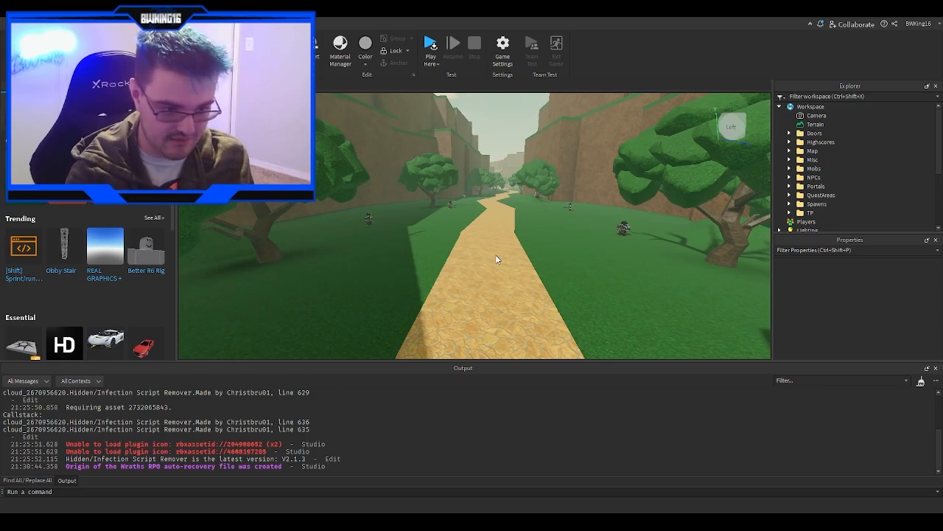
right_drag(426, 177, 426, 179)
key(w)
key(e)
key(w)
key(w)
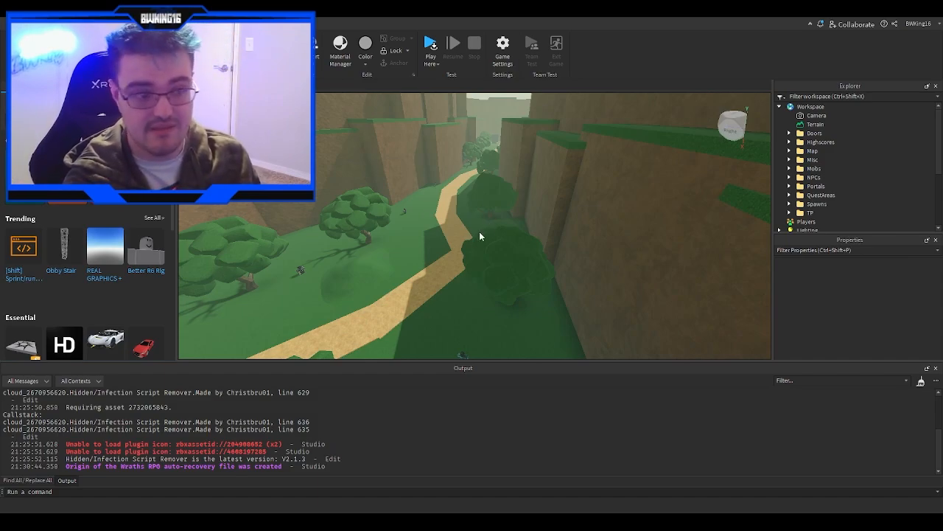
key(w)
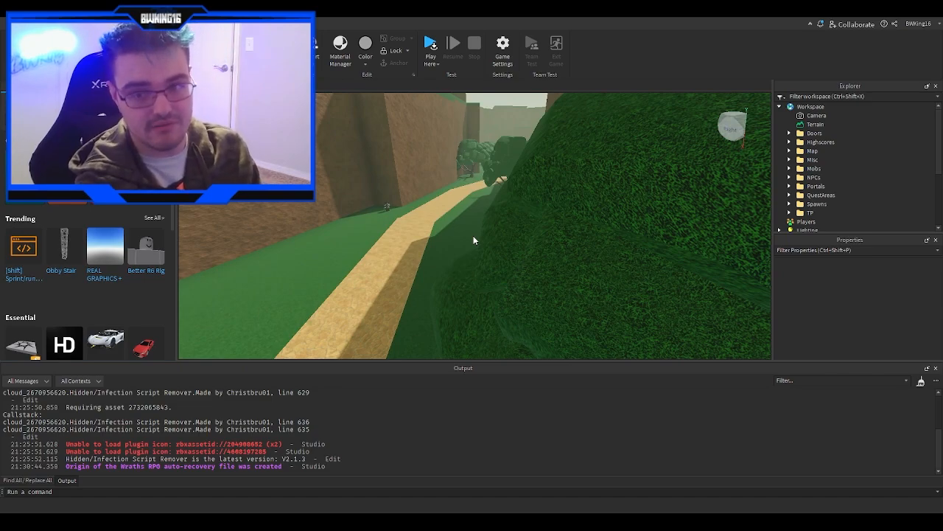
key(w)
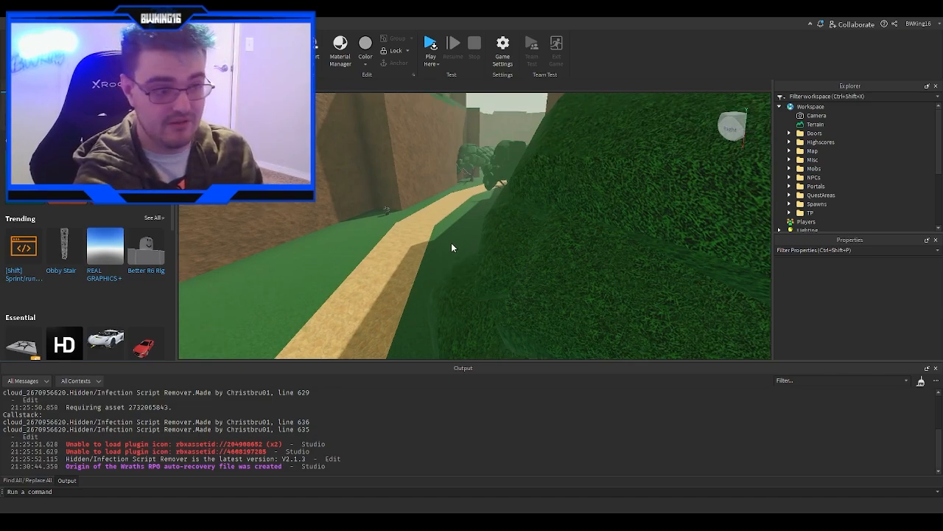
key(w)
right_drag(452, 247, 452, 248)
key(s)
- Expand the Map folder, select the W1 | Mossy Grasslands folder and focus the view on it
click(791, 161)
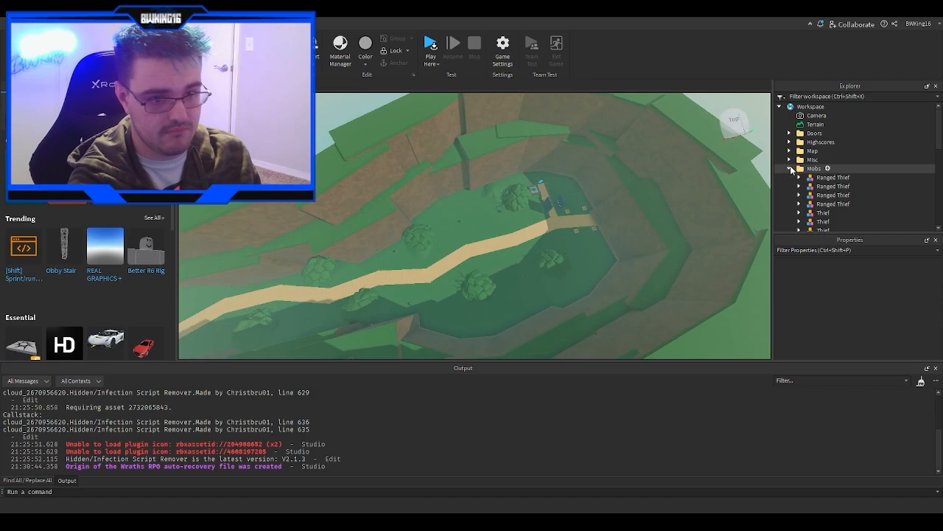
click(791, 161)
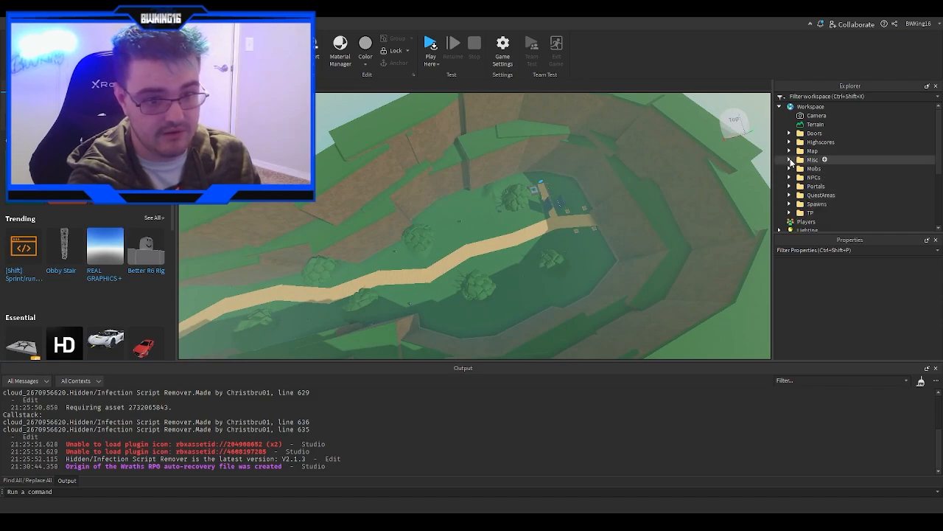
click(790, 150)
click(836, 159)
key(f)
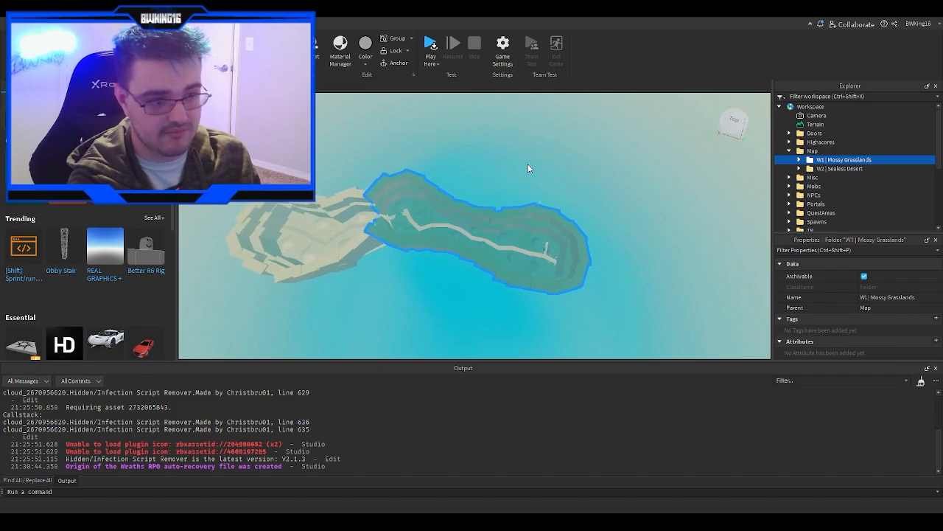
scroll(530, 180, up, 5)
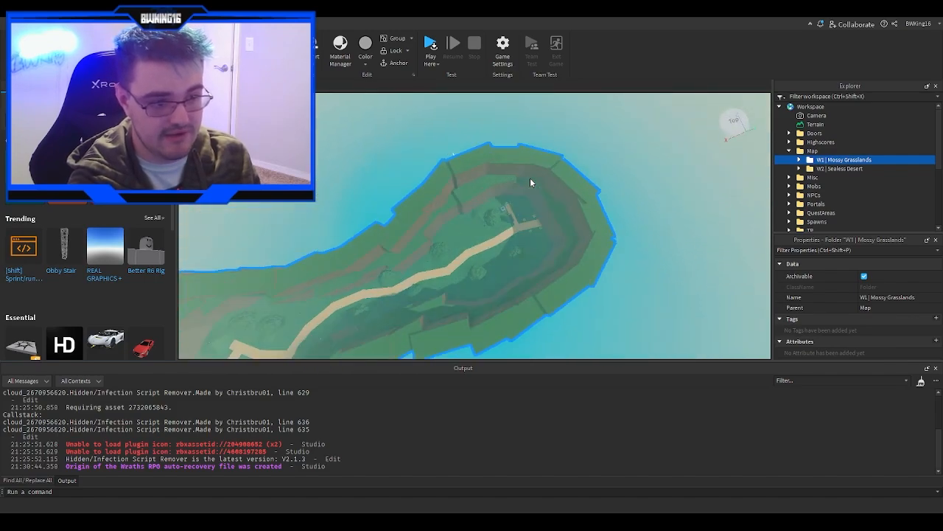
scroll(530, 180, up, 8)
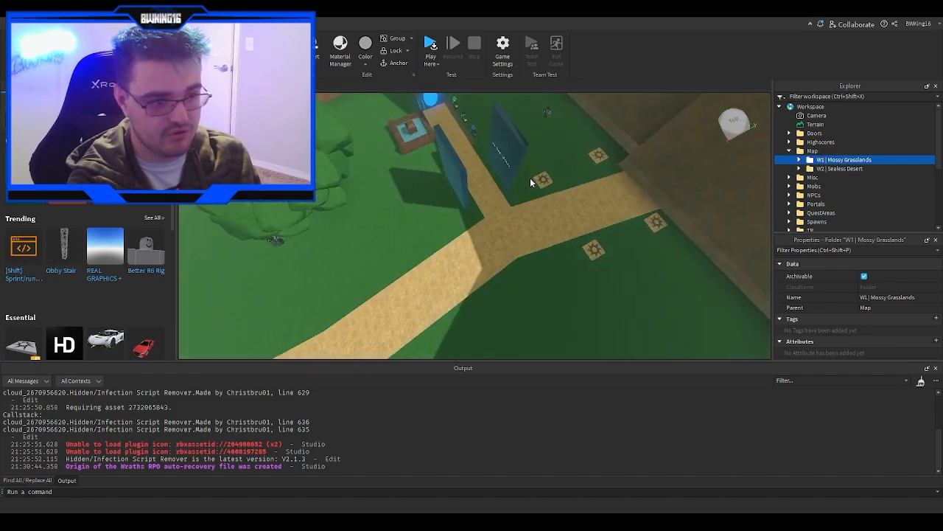
scroll(531, 179, up, 4)
- Select the Healing Fountain model, focus on it, and fly along the path through the grasslands
mouse_move(530, 179)
right_down()
mouse_move(509, 205)
mouse_move(510, 220)
right_up()
click(506, 205)
key(f)
click(505, 205)
key(w)
key(w)
key(w)
key(w)
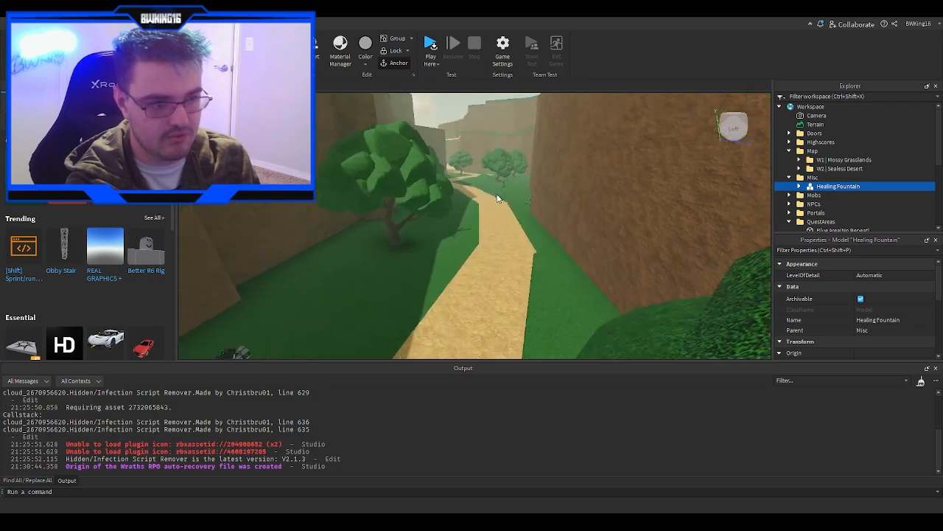
key(w)
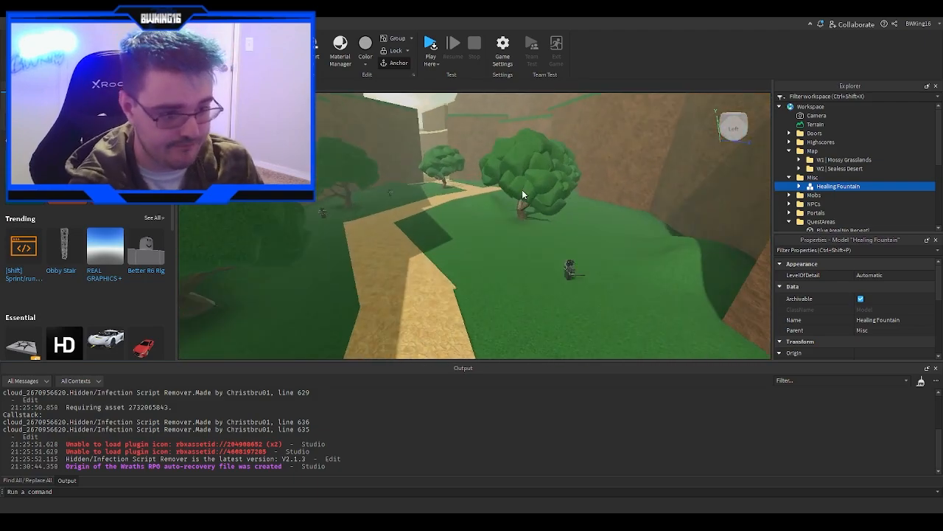
key(w)
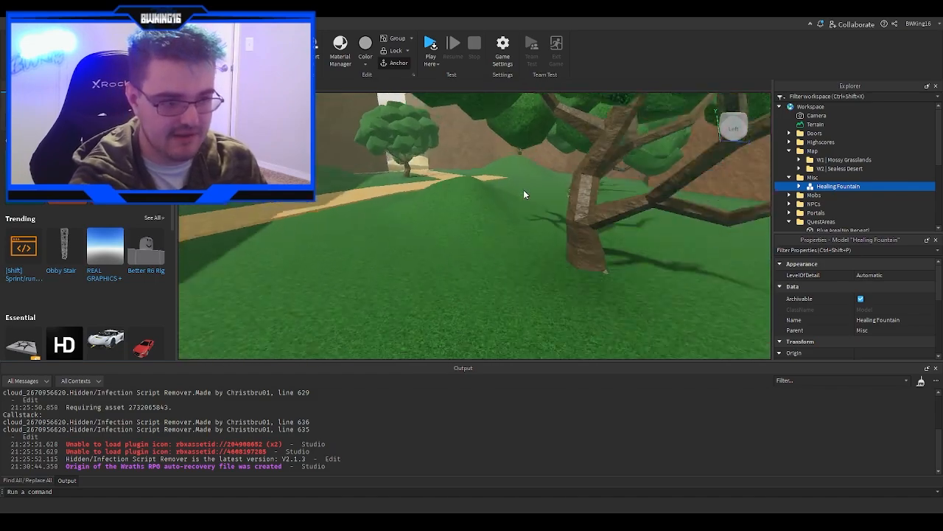
key(w)
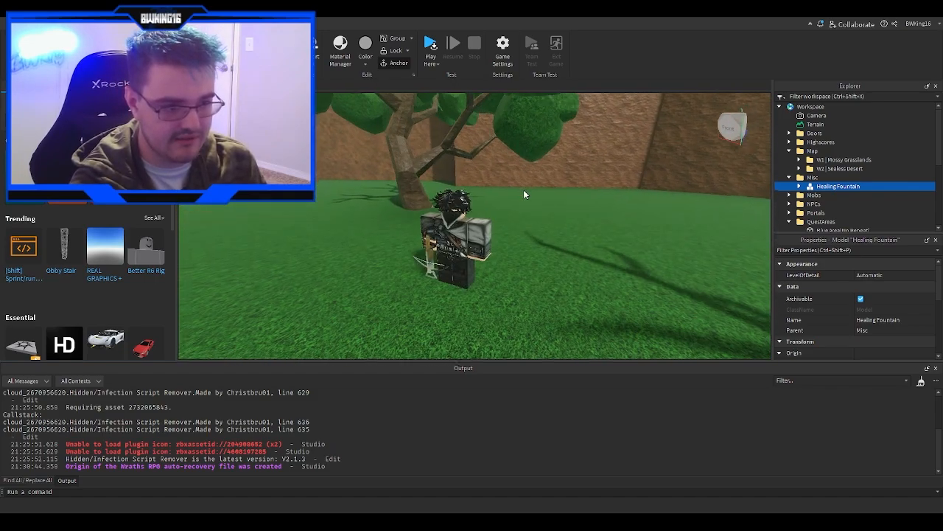
- Select a Ranged Thief mob standing on the grass to inspect it in Explorer
click(515, 196)
right_drag(514, 195, 519, 195)
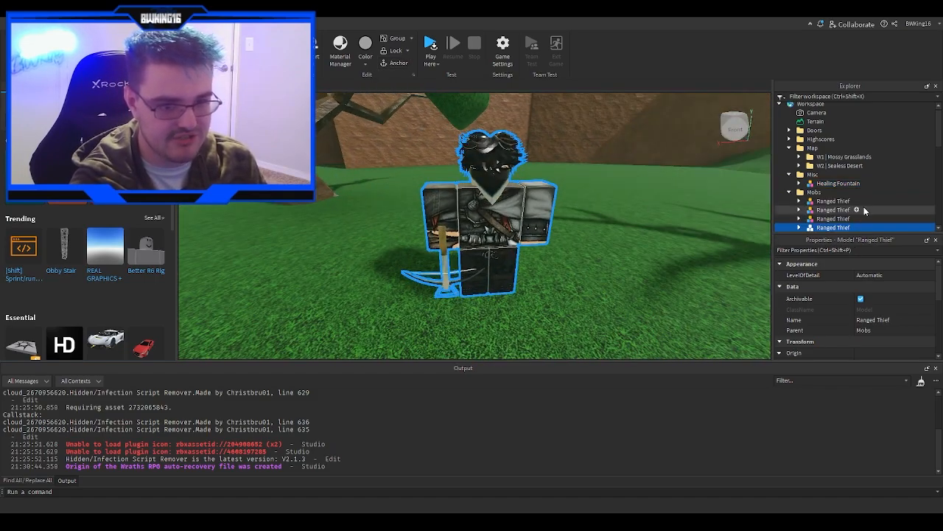
scroll(864, 207, down, 2)
key(w)
right_drag(530, 151, 530, 151)
key(w)
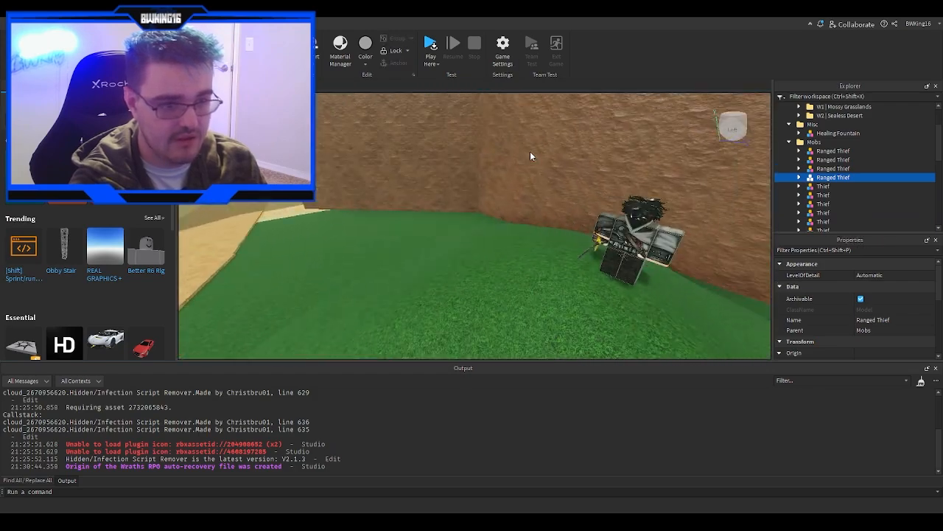
click(530, 151)
- Start a Play test of the game and look around the spawn area
click(434, 74)
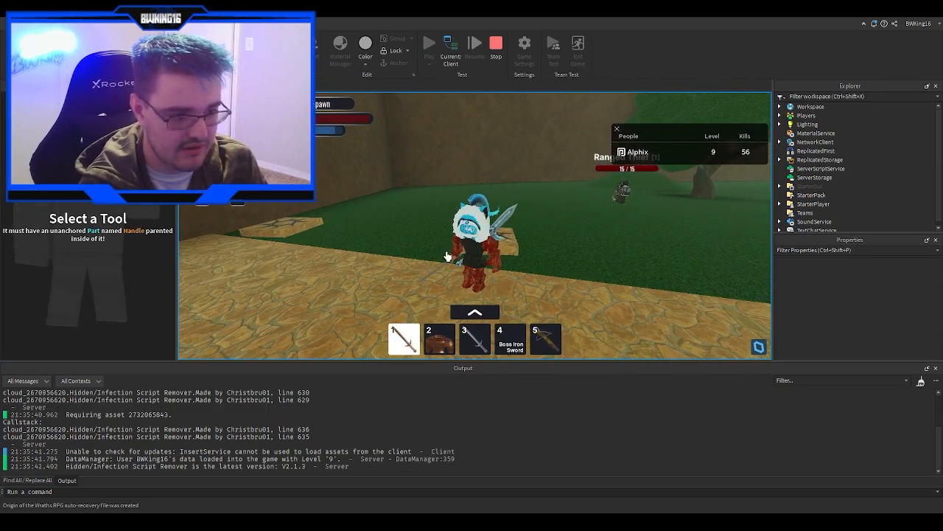
right_drag(448, 252, 448, 252)
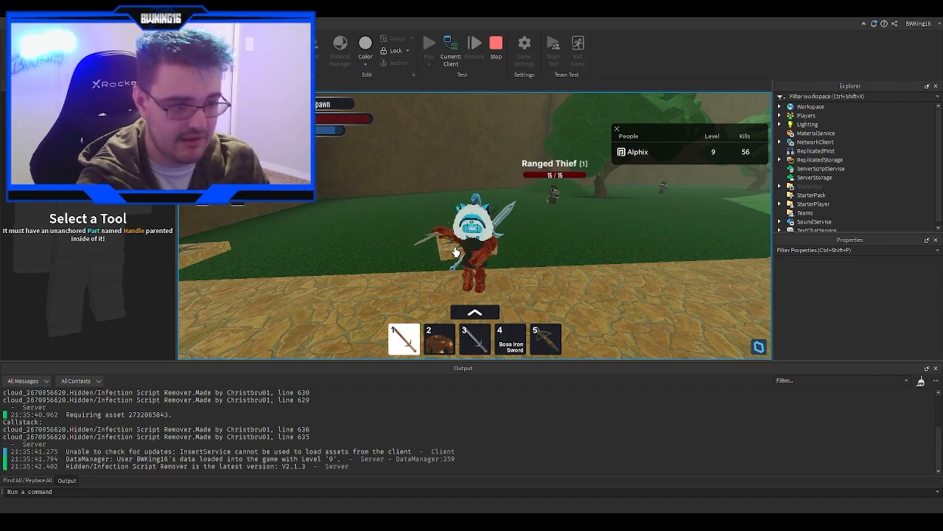
right_drag(457, 252, 463, 252)
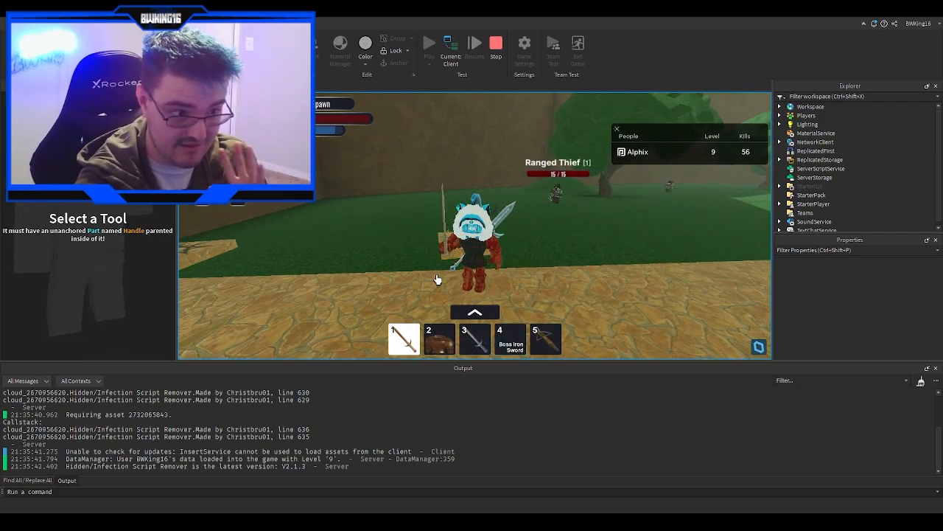
- Walk the character toward the Ranged Thief and check the hotbar weapon details
key(a)
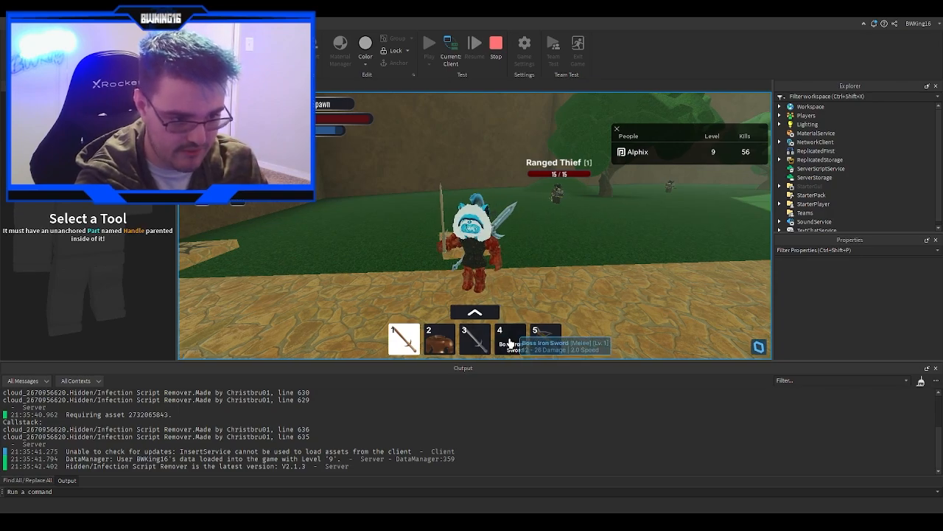
mouse_move(535, 347)
key(d)
key(d)
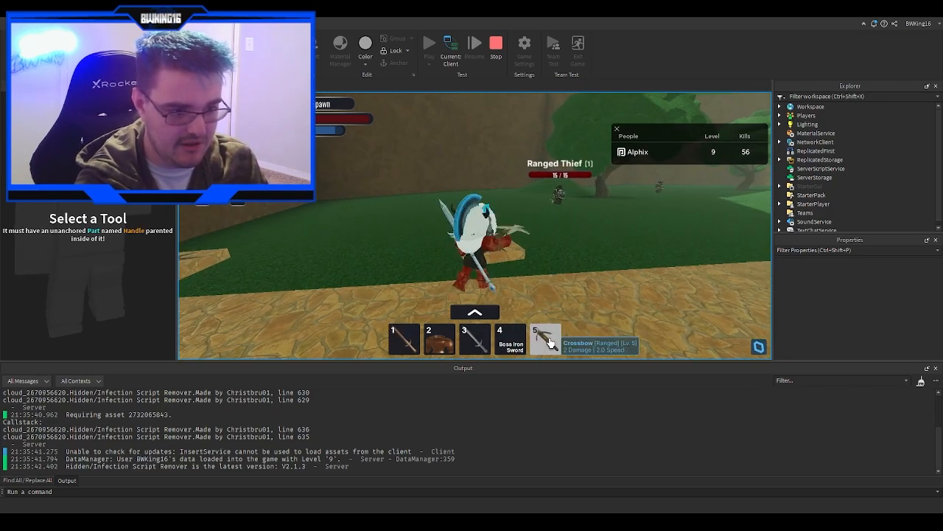
key(d)
scroll(536, 199, up, 5)
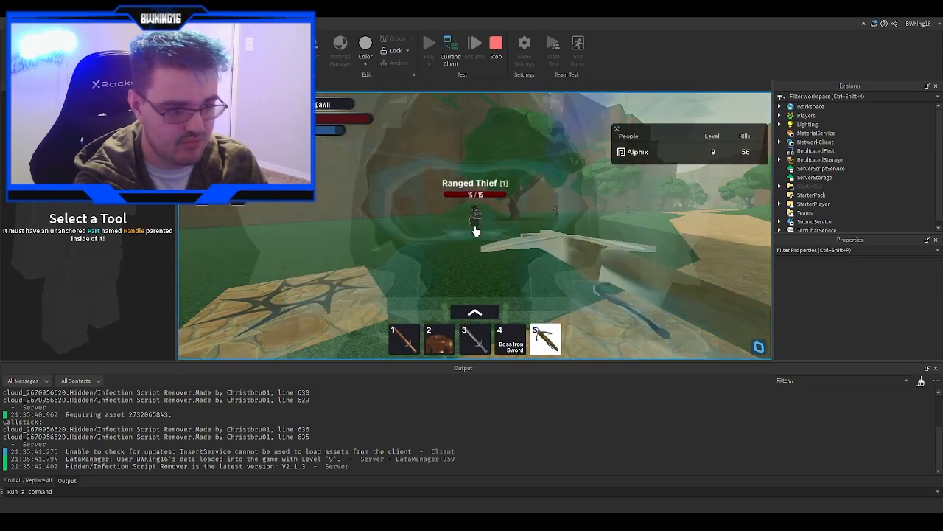
scroll(476, 228, down, 4)
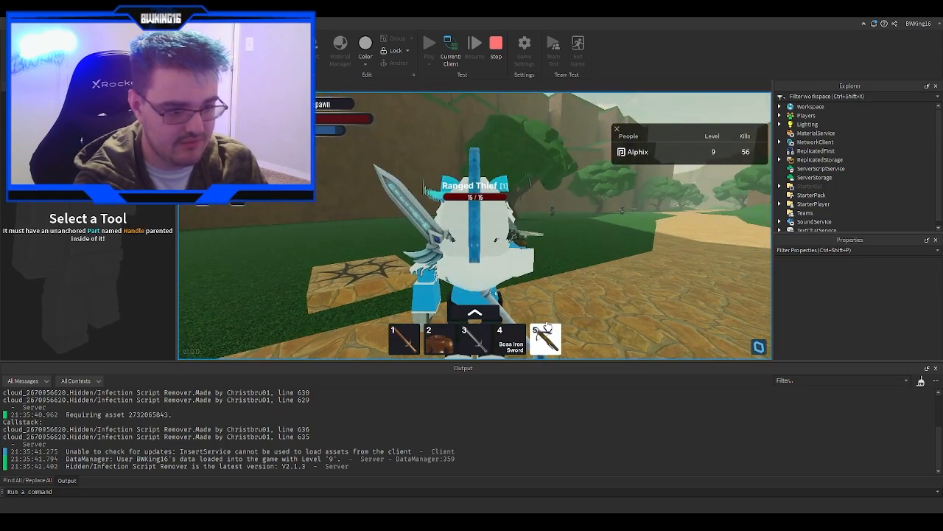
- Equip the Crossbow from slot 5 and open the full inventory
key(5)
scroll(502, 255, up, 3)
scroll(474, 227, down, 2)
click(475, 313)
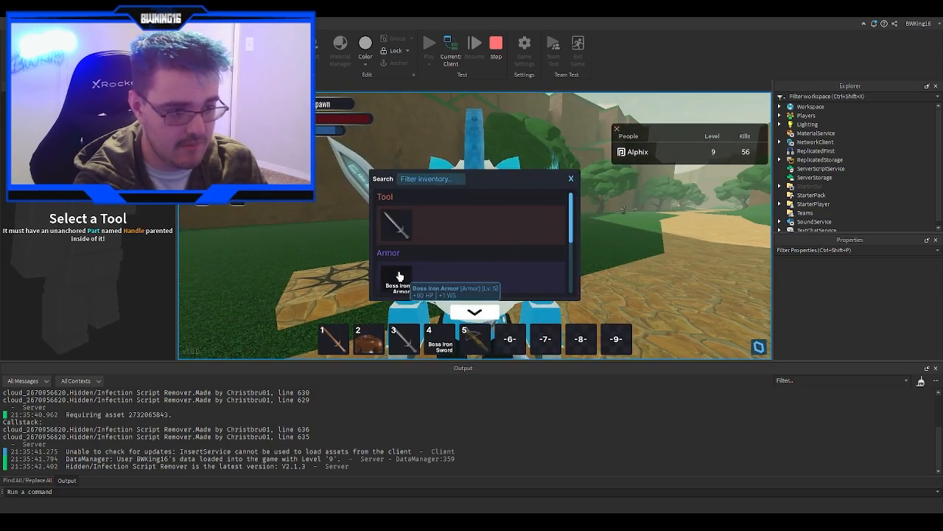
- Move the Boss Iron Armor from the inventory into hotbar slot 6
drag(400, 274, 508, 342)
click(507, 323)
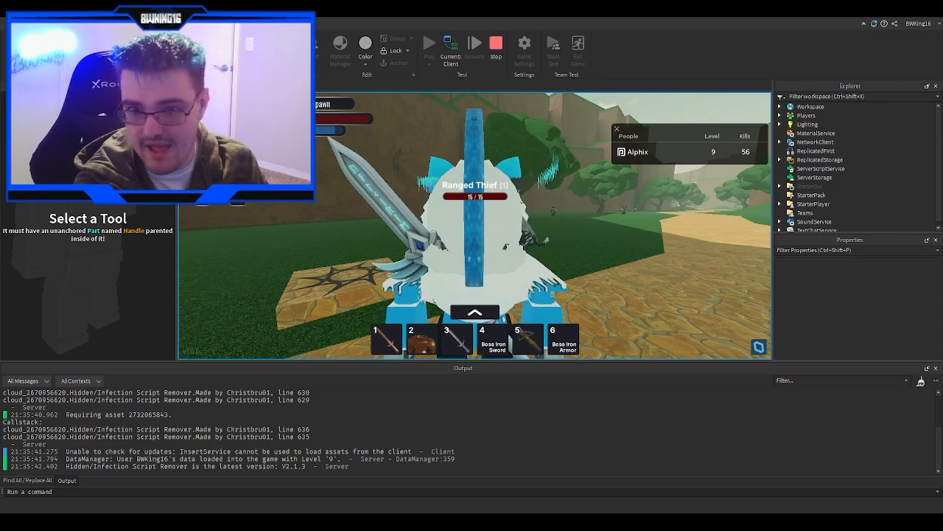
scroll(636, 266, up, 5)
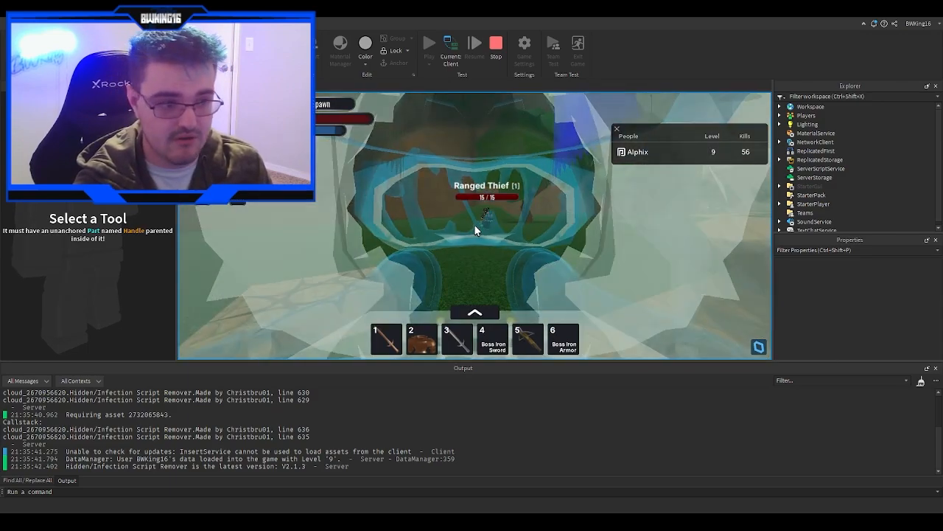
scroll(474, 226, down, 5)
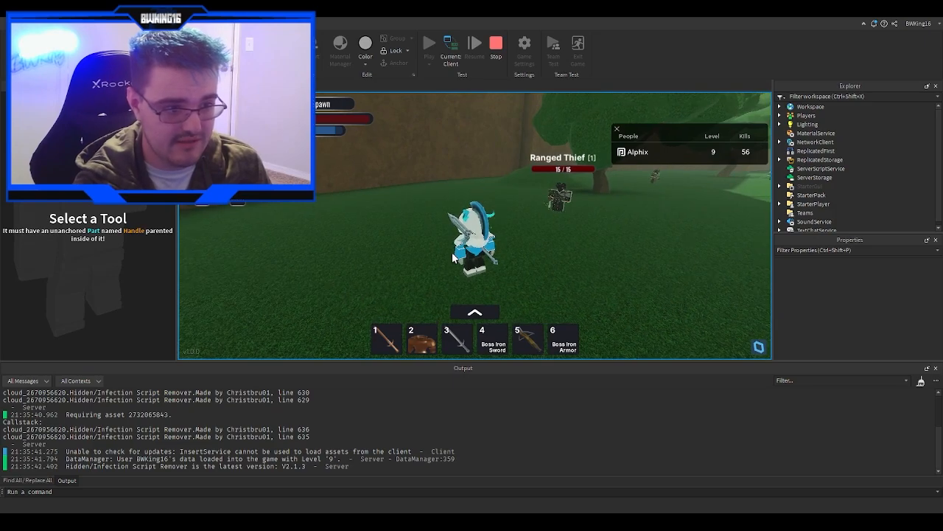
- Walk the character around the Ranged Thief to test how the mob behaves
right_drag(454, 258, 453, 258)
key(a)
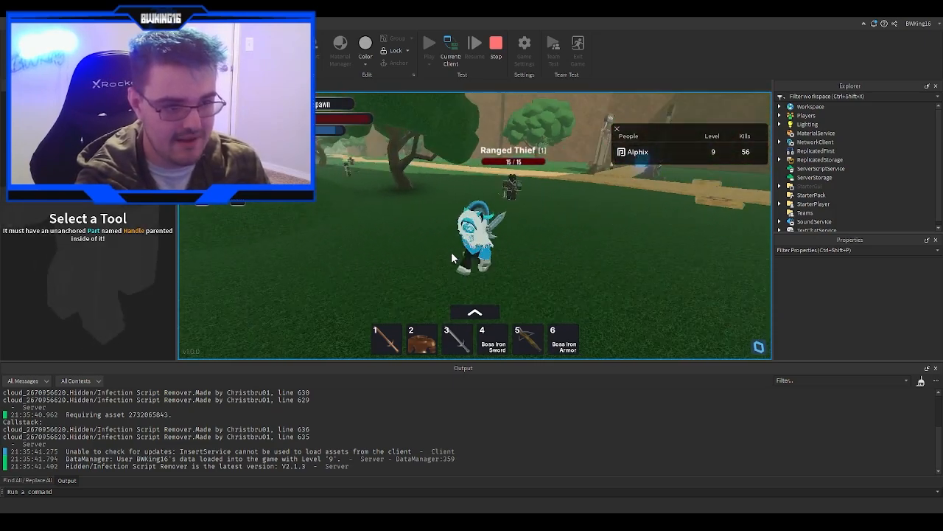
scroll(452, 252, up, 5)
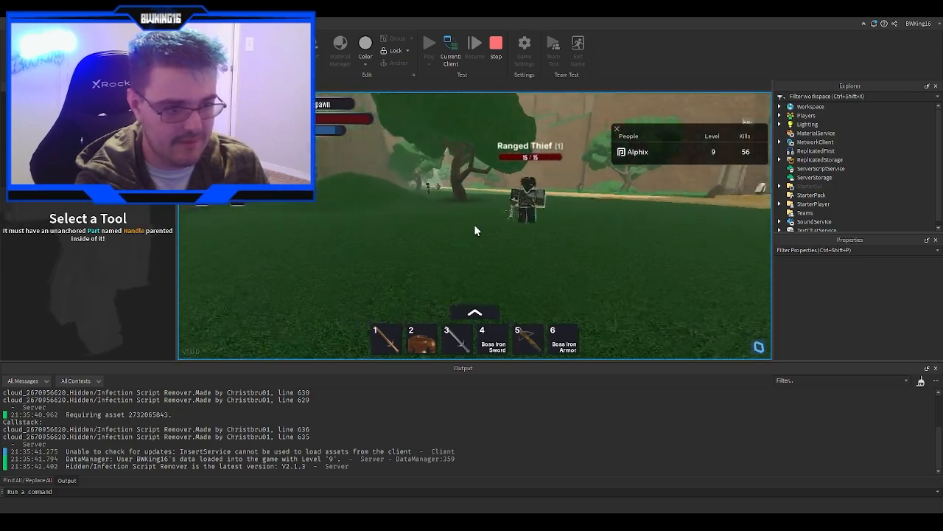
key(d)
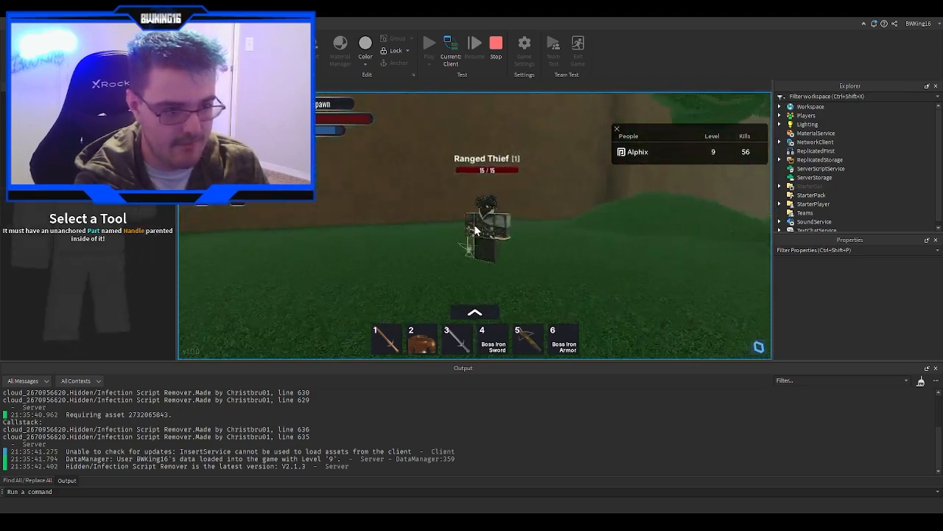
key(s)
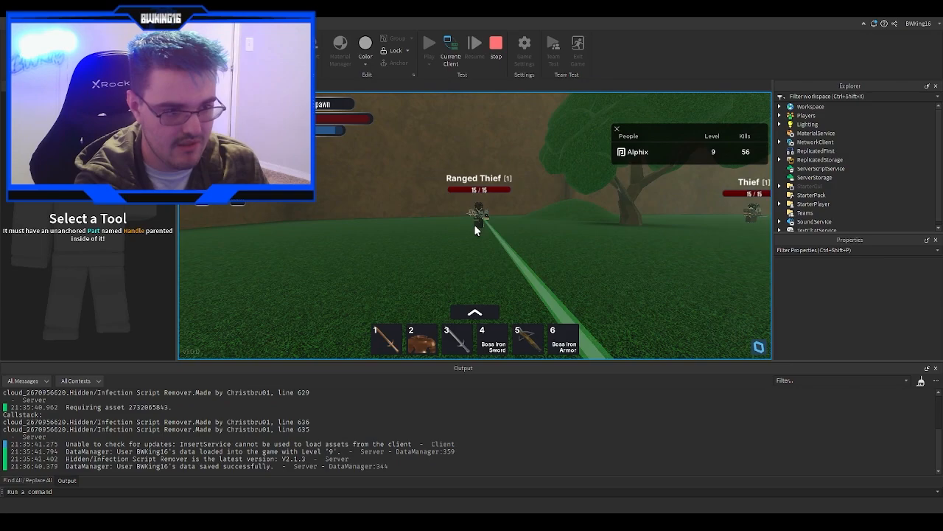
key(w)
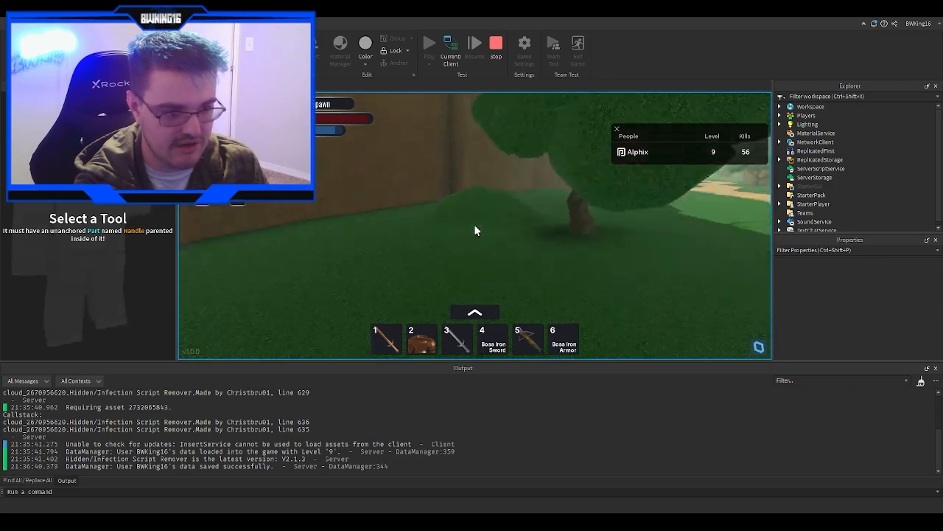
scroll(474, 224, down, 5)
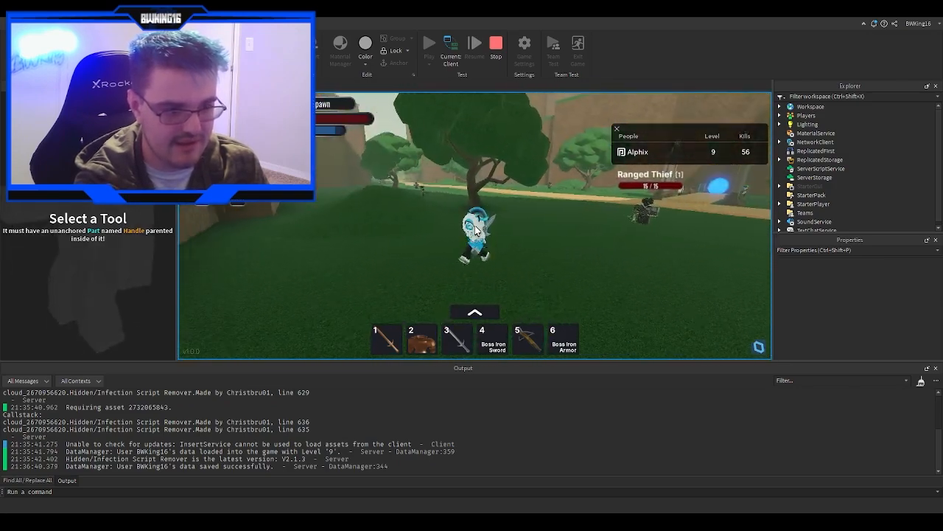
scroll(474, 230, up, 5)
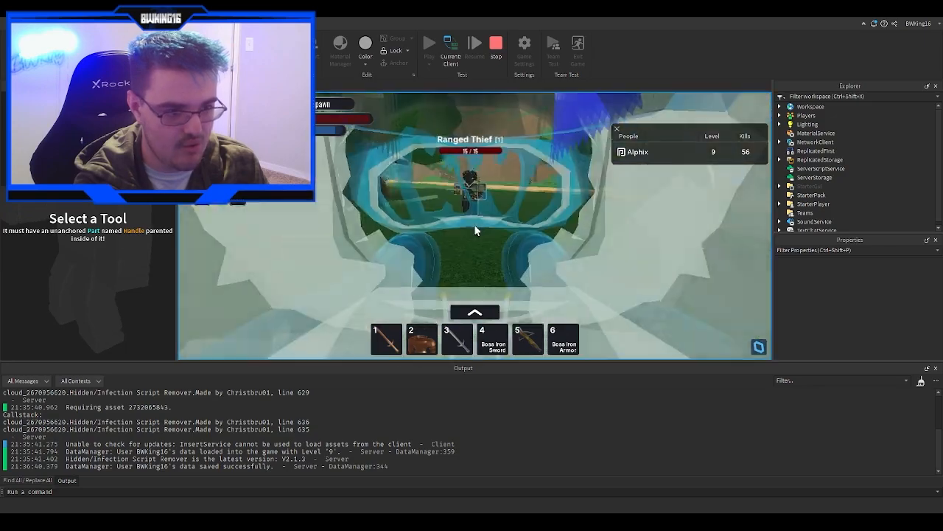
key(d)
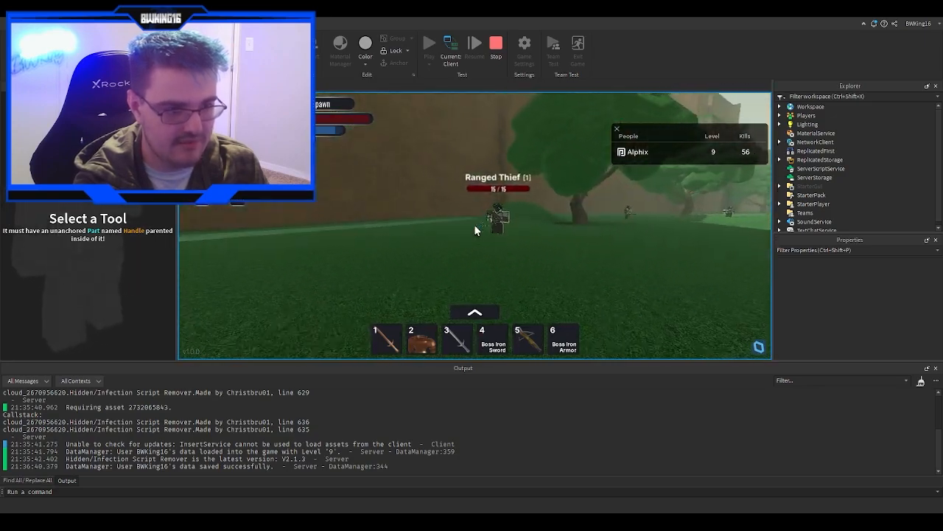
scroll(473, 230, down, 2)
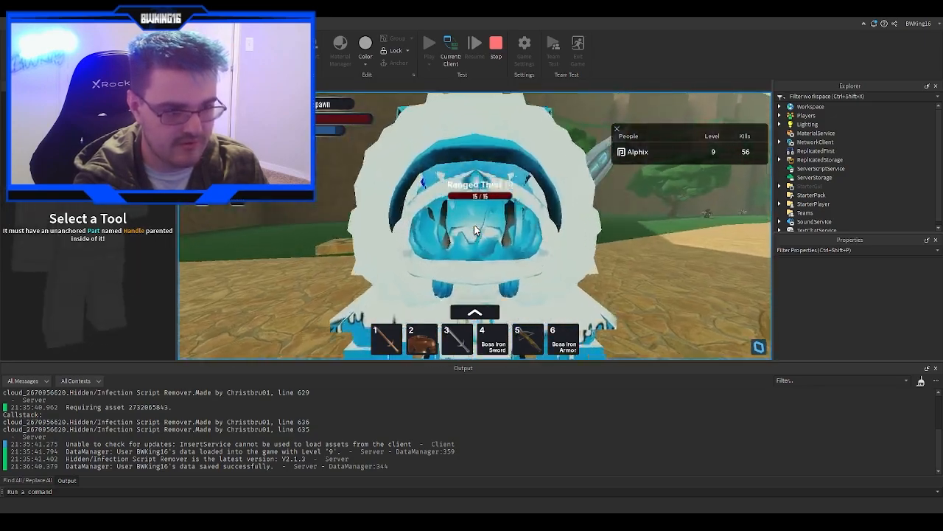
scroll(474, 230, down, 5)
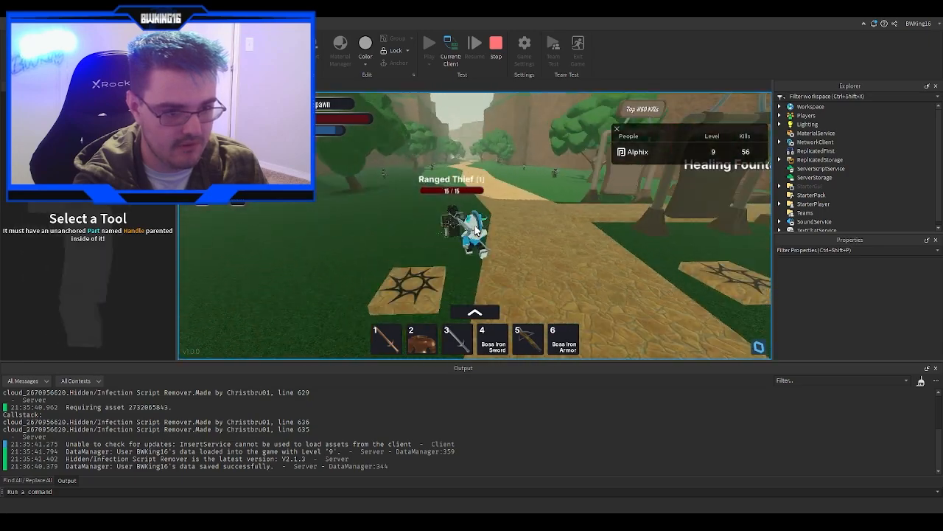
- Keep moving the character around the Ranged Thief and stop the playtest
key(s)
scroll(475, 230, up, 3)
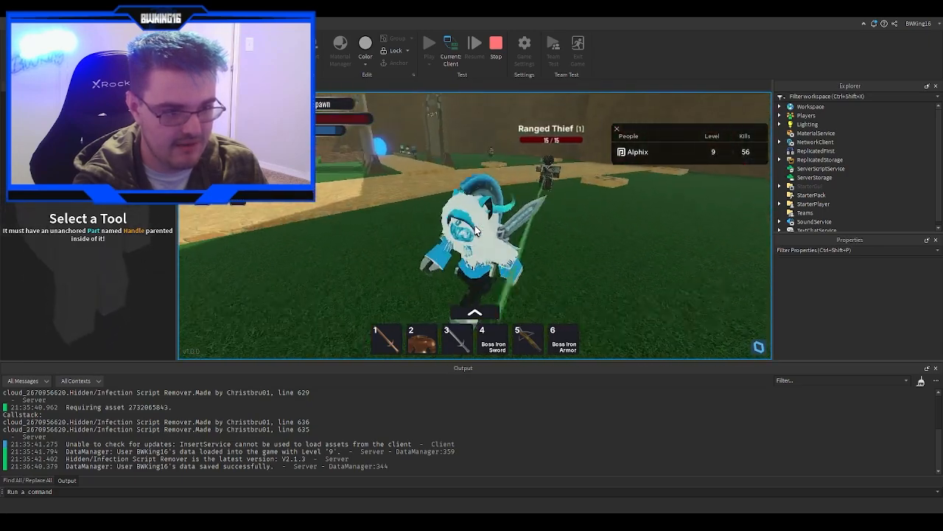
scroll(475, 231, up, 3)
key(w)
scroll(475, 231, down, 3)
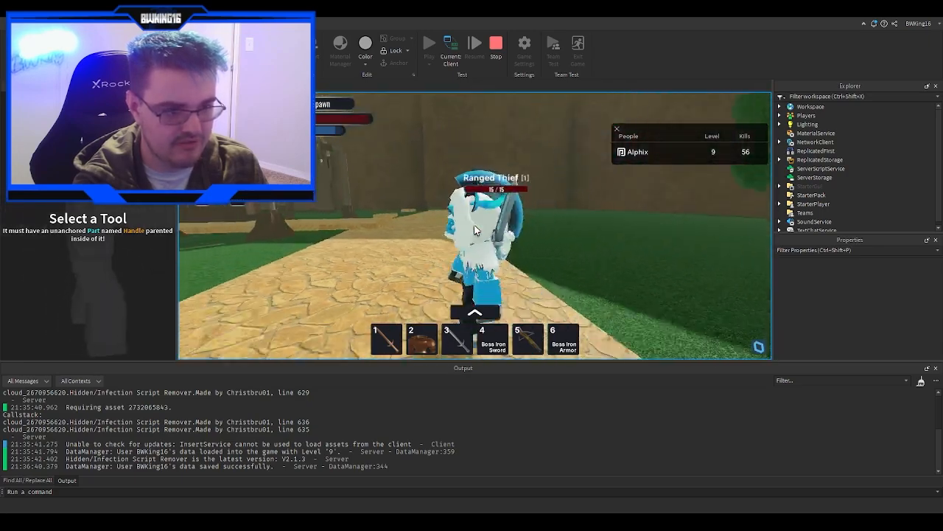
scroll(476, 231, down, 3)
key(s)
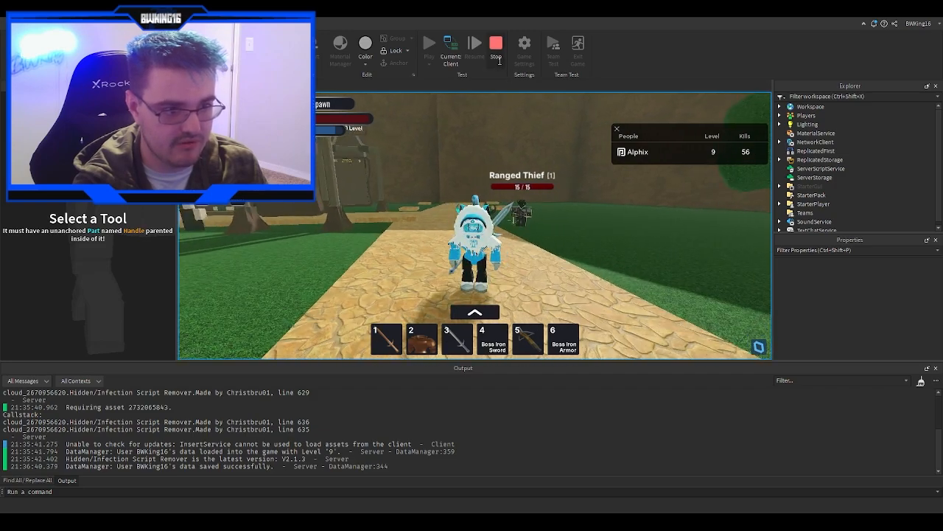
click(500, 61)
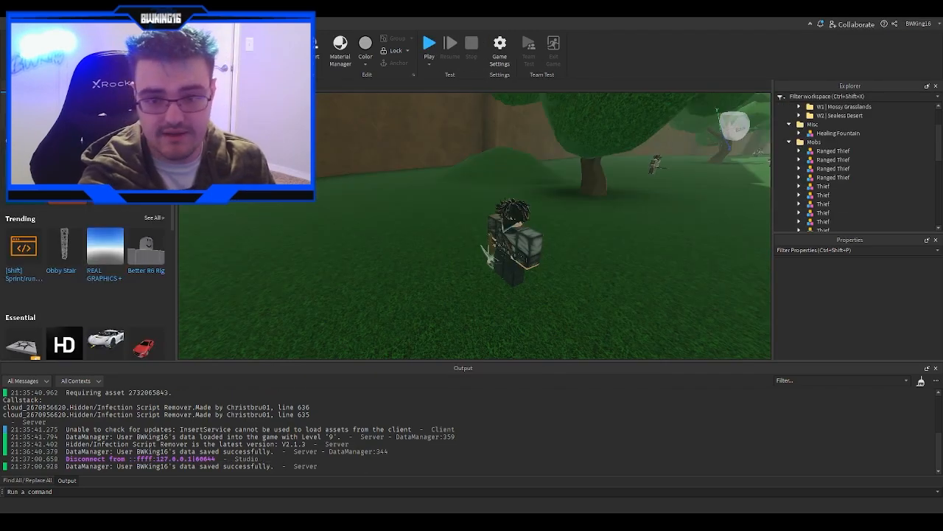
- Select a Ranged Thief mob in the editor and open its MobConfig script
mouse_move(561, 210)
right_down()
mouse_move(603, 209)
mouse_move(575, 203)
right_up()
key(w)
click(415, 194)
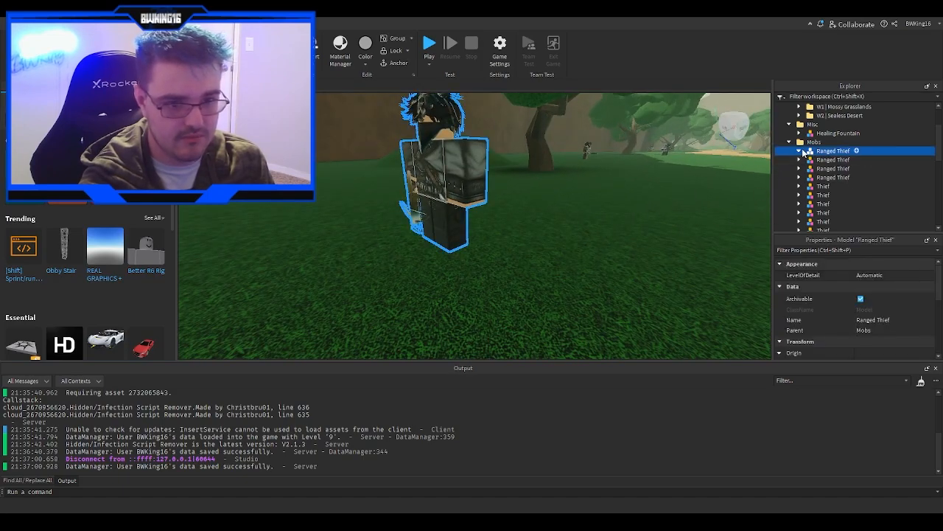
click(801, 151)
double_click(841, 195)
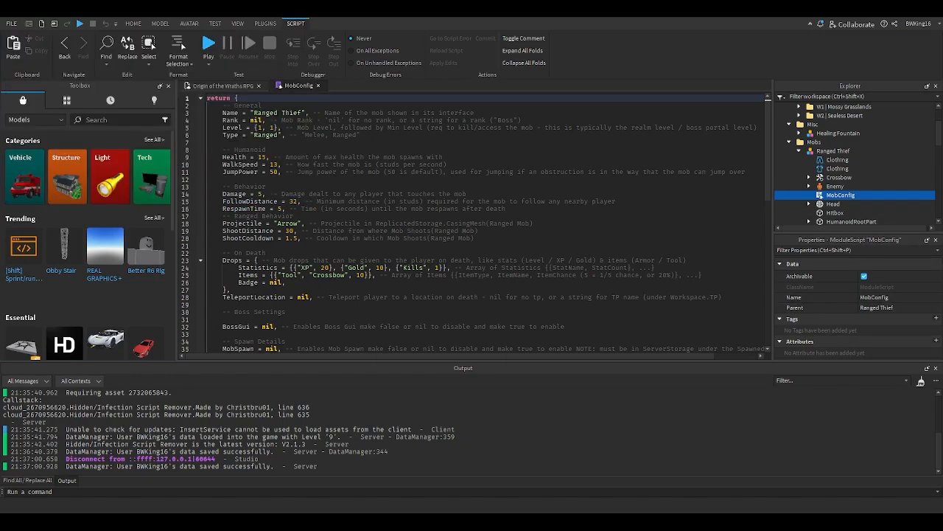
- Examine the General settings of the Ranged Thief's MobConfig, especially its Level and Type values
click(297, 150)
click(294, 134)
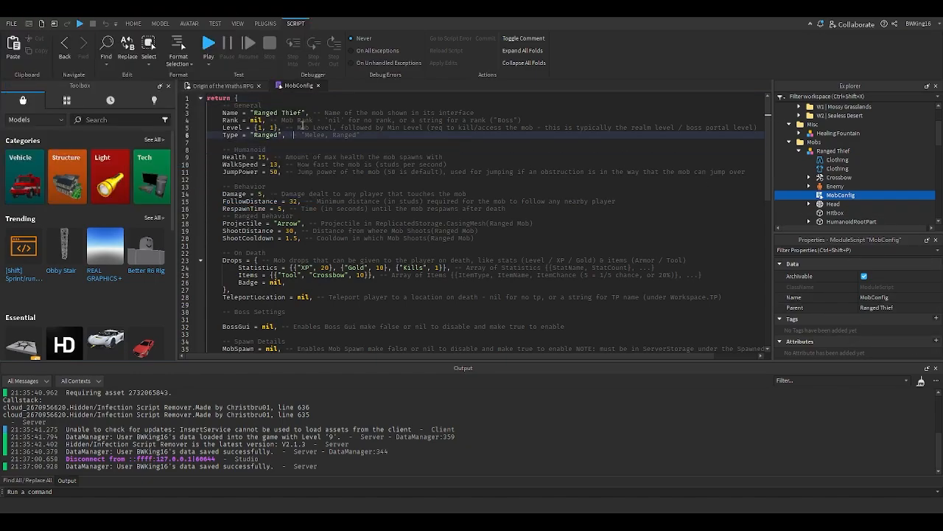
click(267, 112)
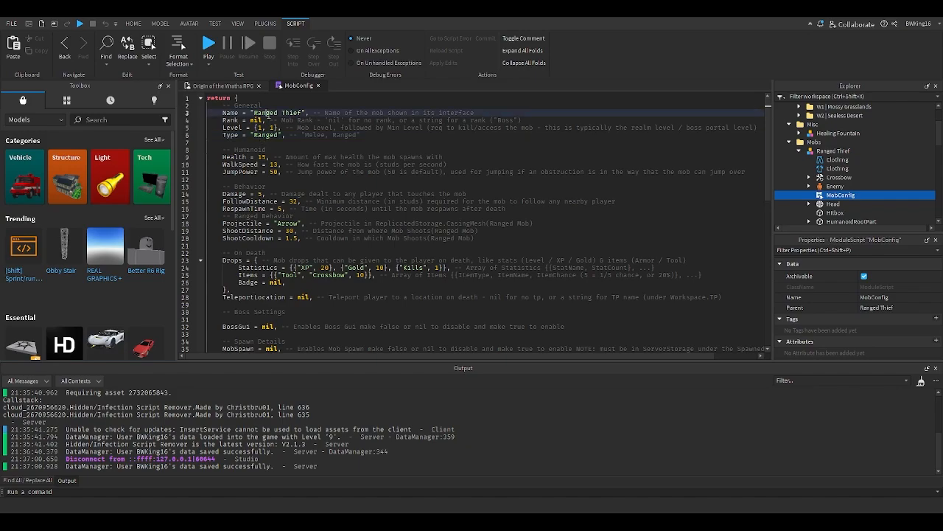
click(312, 134)
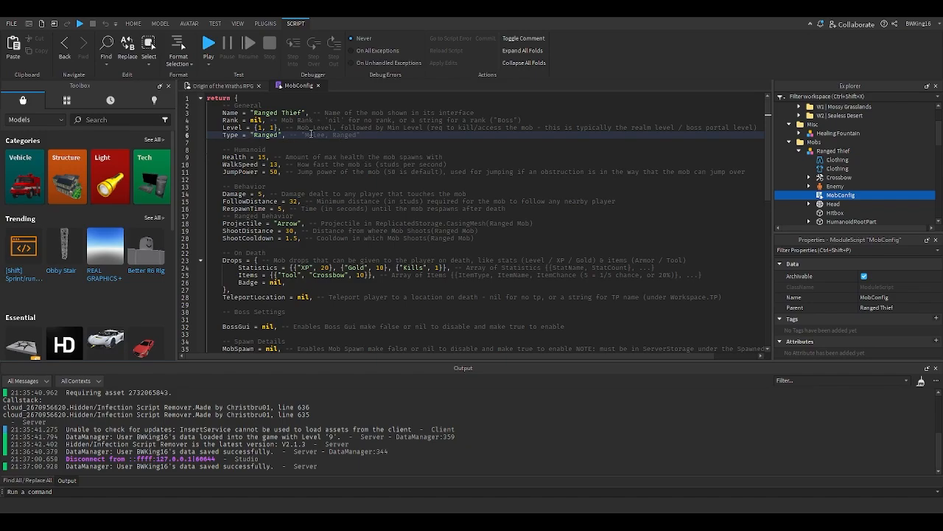
triple_click(259, 136)
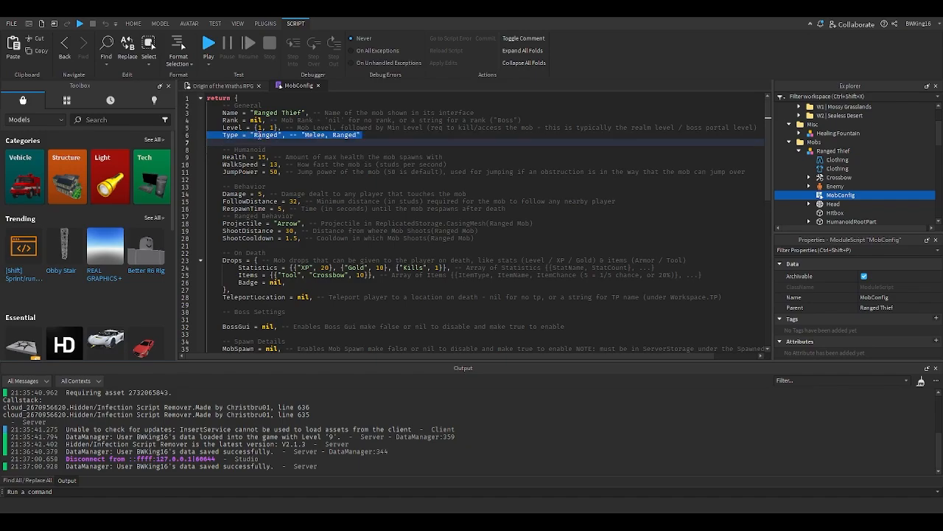
click(260, 135)
scroll(287, 197, down, 1)
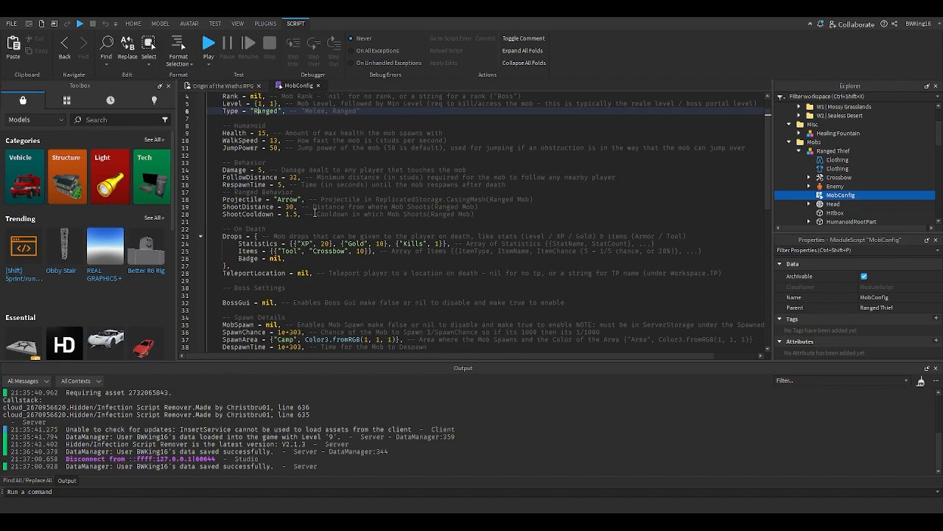
scroll(313, 196, up, 1)
double_click(312, 135)
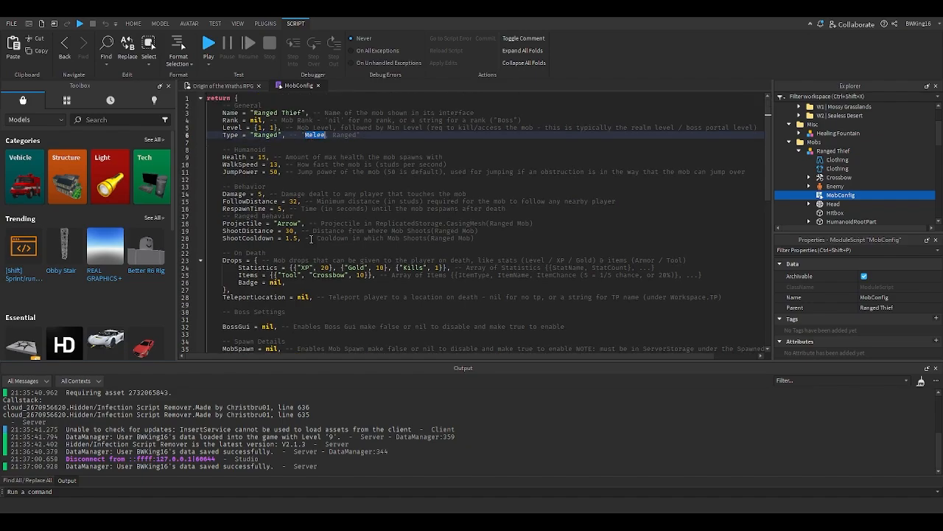
scroll(305, 256, down, 8)
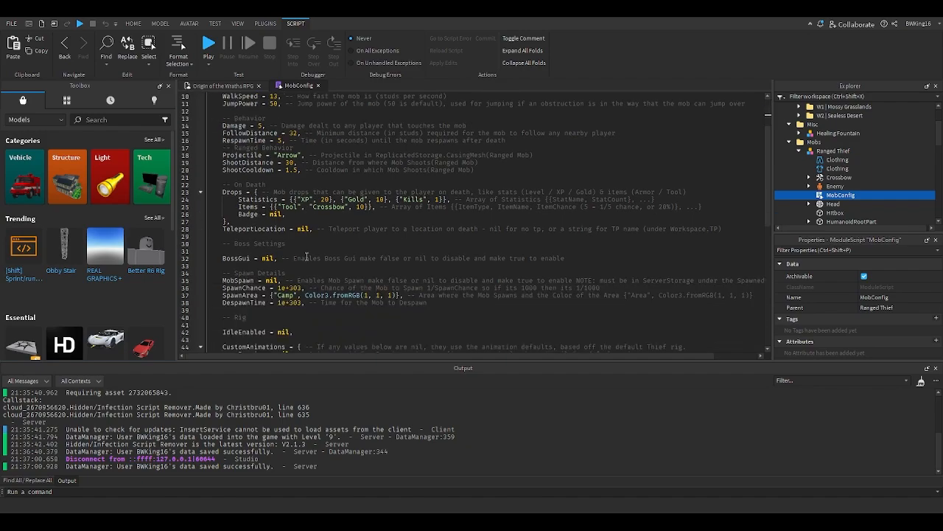
scroll(307, 256, up, 6)
scroll(306, 255, up, 2)
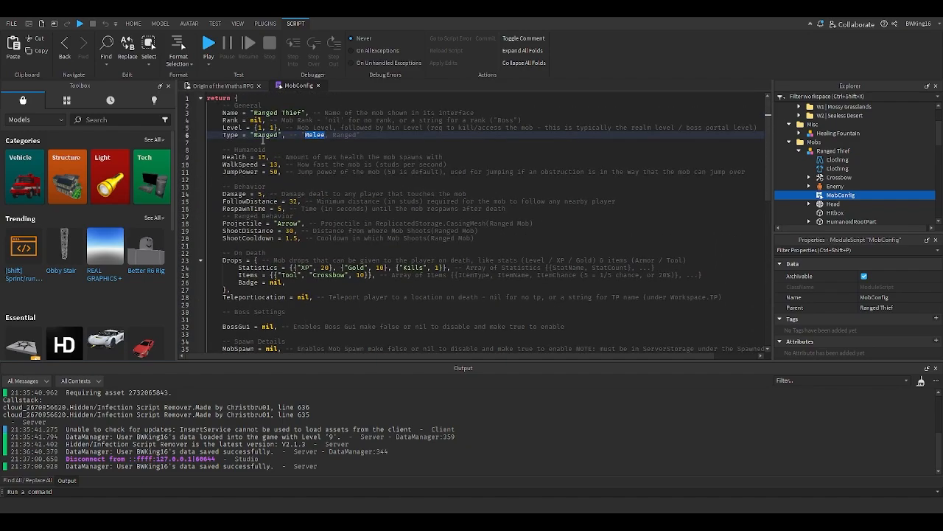
click(261, 127)
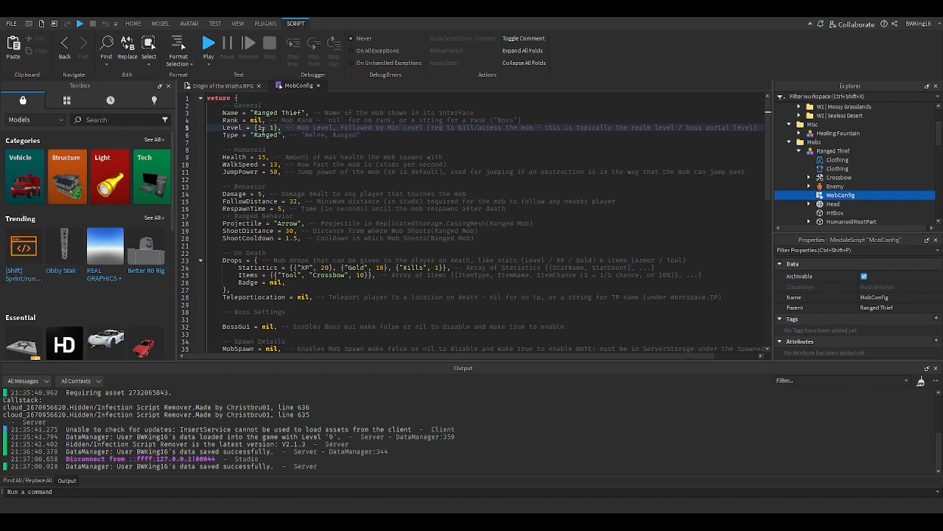
- Review the Ranged Behavior settings and scroll through the rest of the MobConfig script
drag(222, 215, 352, 238)
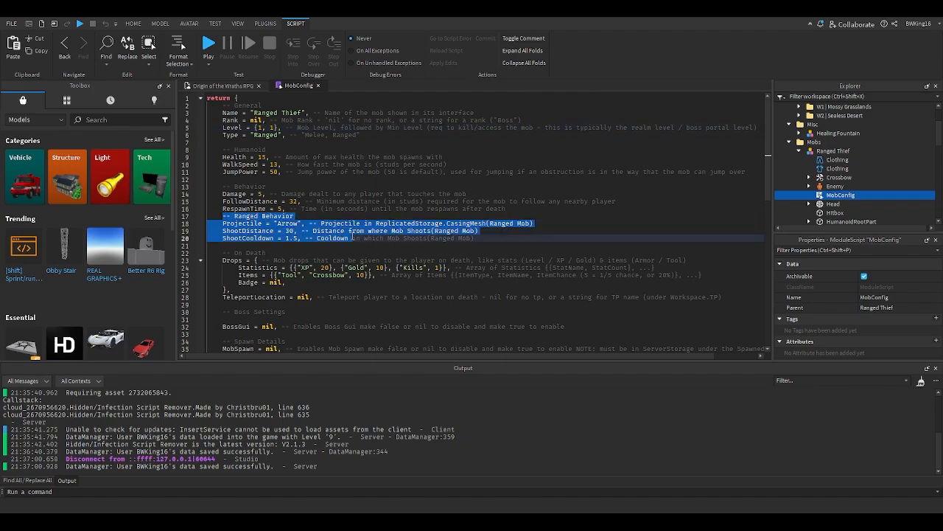
click(486, 236)
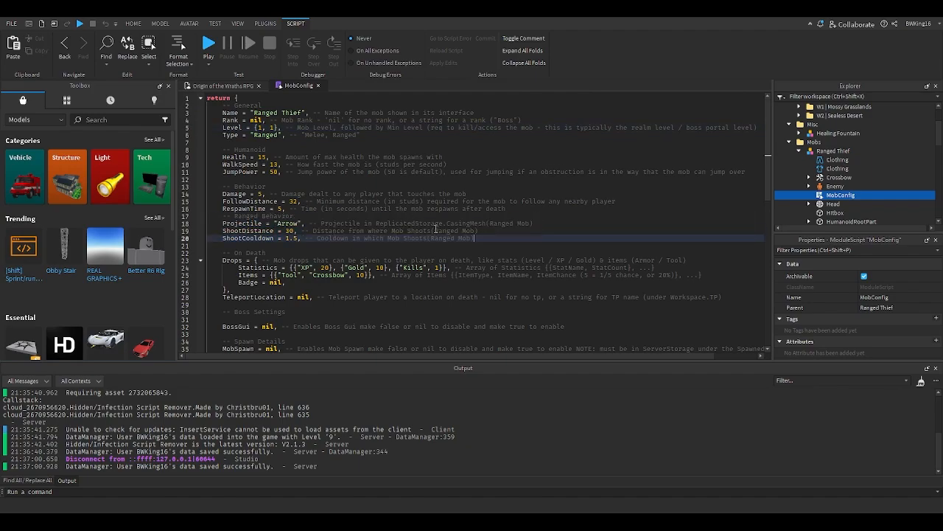
double_click(496, 224)
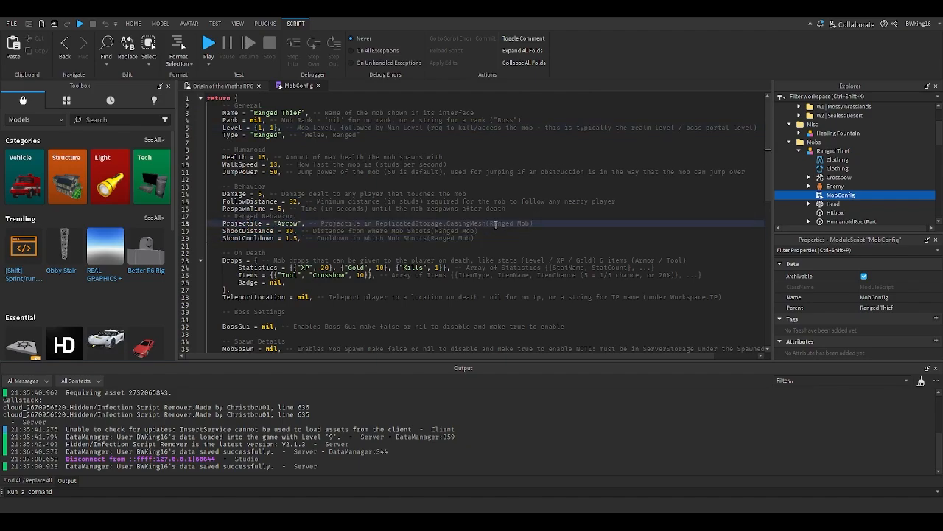
scroll(413, 226, down, 6)
scroll(413, 236, down, 1)
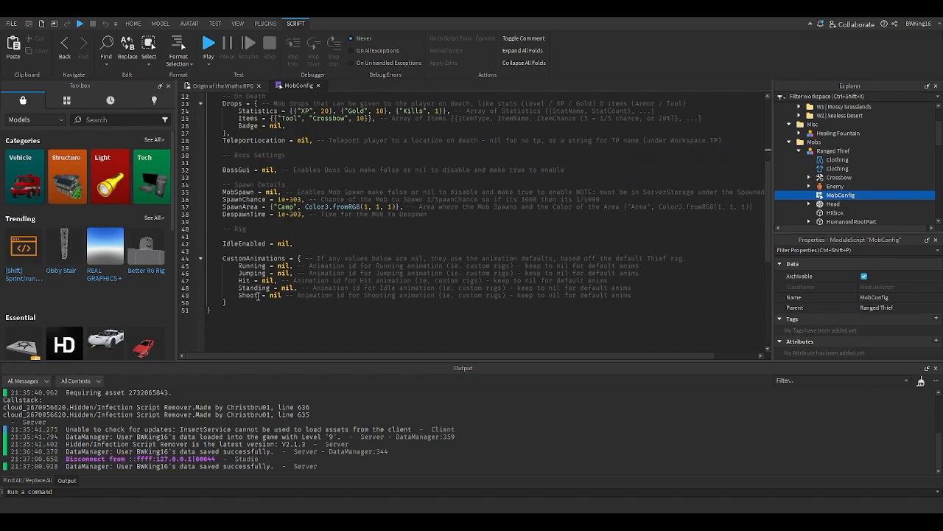
scroll(260, 289, up, 7)
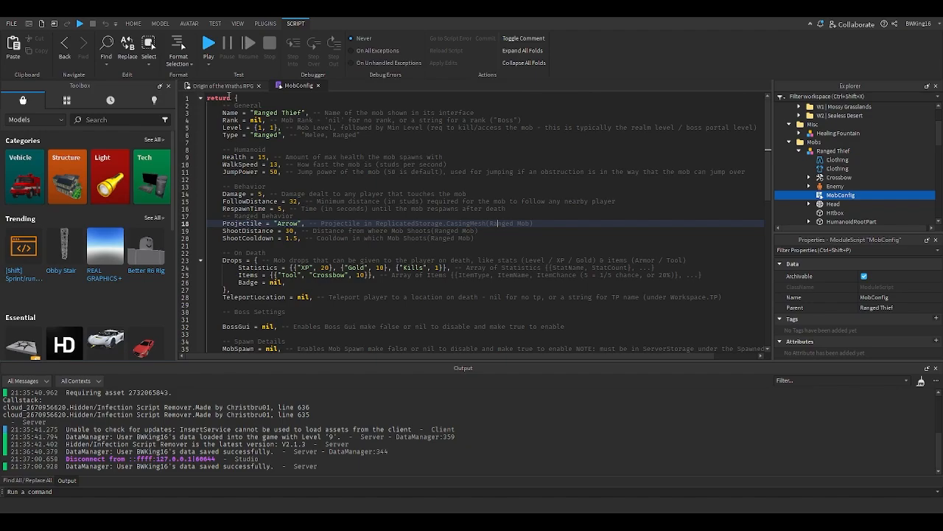
- Switch back to the place view and fly the camera across the map
click(226, 86)
scroll(414, 173, down, 10)
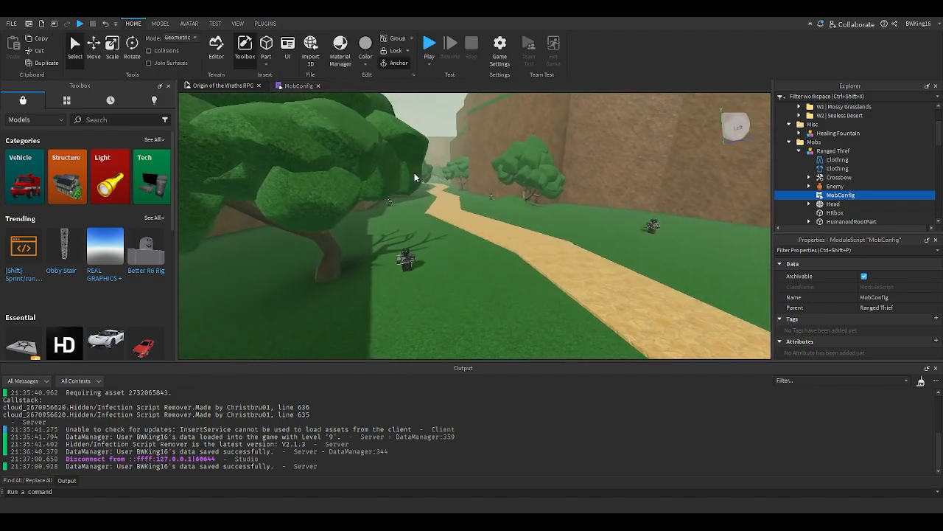
key(w)
right_drag(414, 174, 414, 172)
key(w)
key(w)
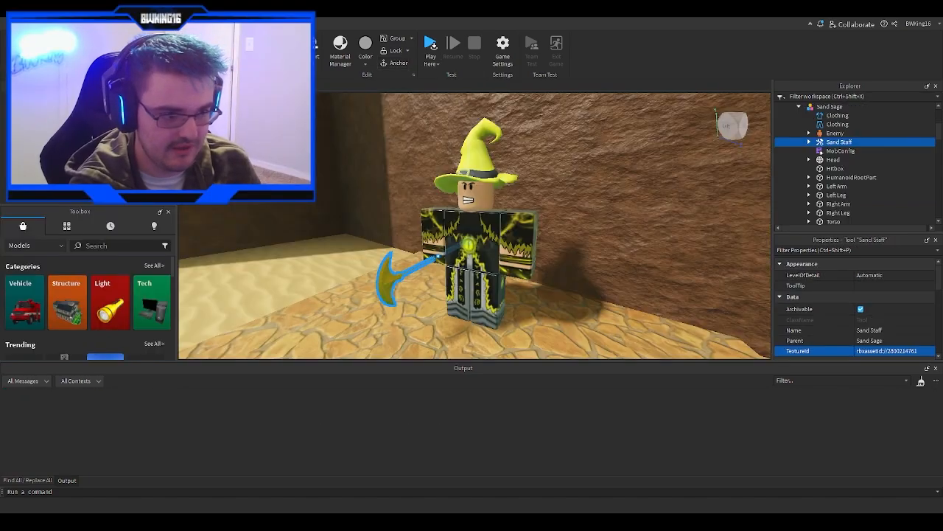
- Select the Sand Sage boss in the desert area and open its MobConfig script
right_drag(628, 252, 628, 253)
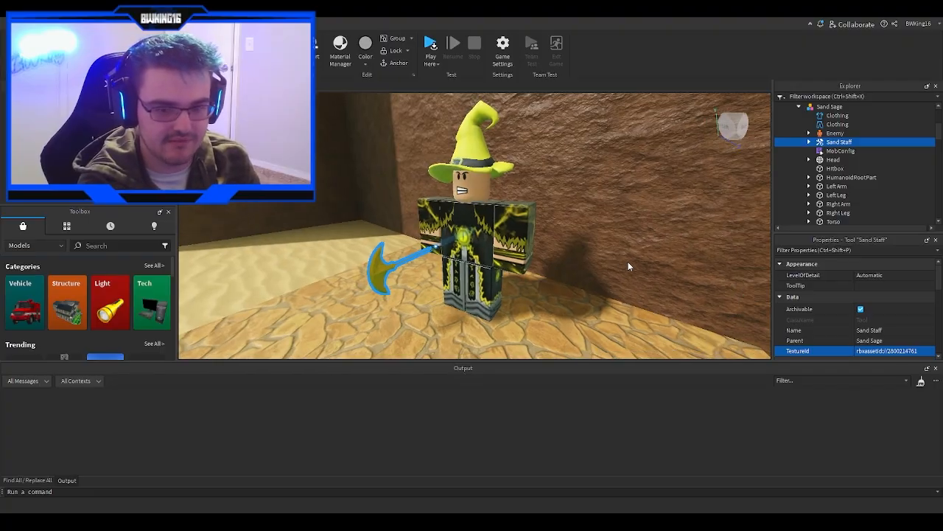
right_drag(627, 263, 625, 263)
scroll(626, 263, up, 3)
scroll(625, 262, down, 5)
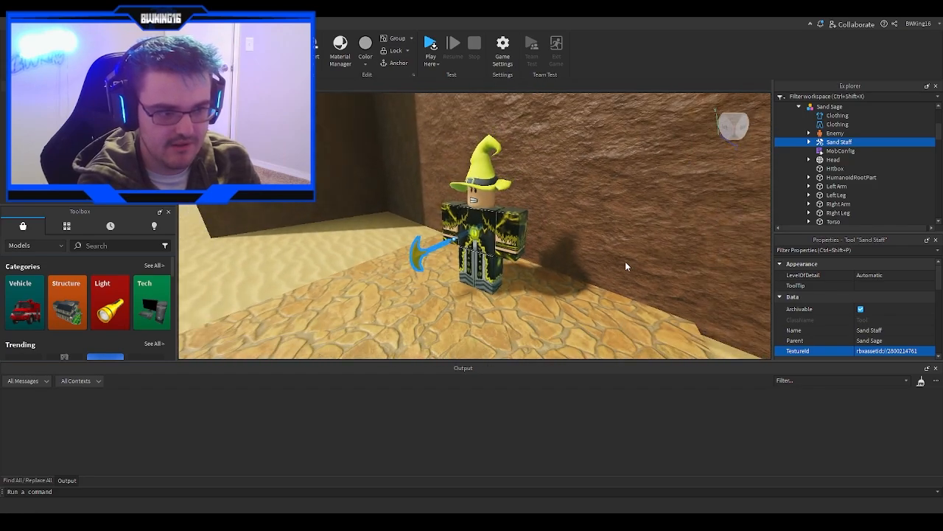
scroll(626, 262, up, 2)
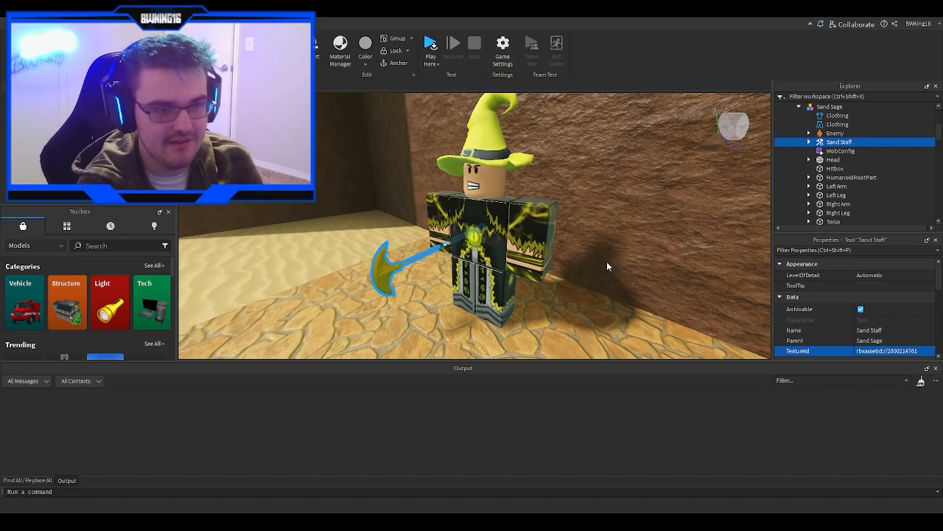
click(606, 261)
right_drag(606, 261, 566, 239)
scroll(820, 179, down, 8)
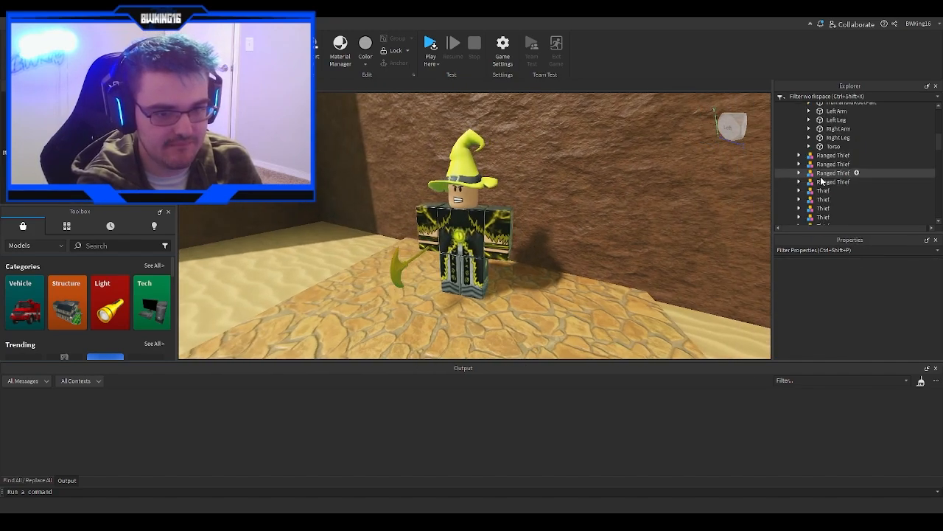
click(462, 236)
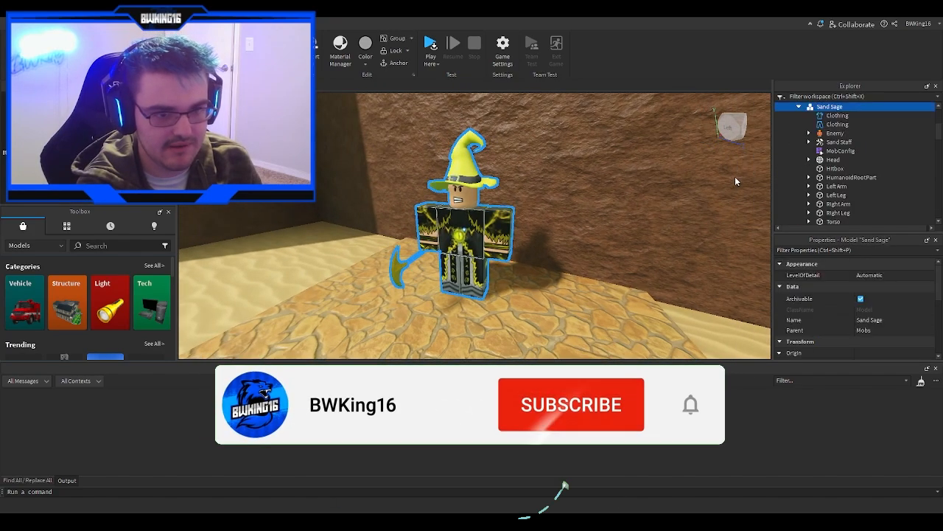
double_click(840, 151)
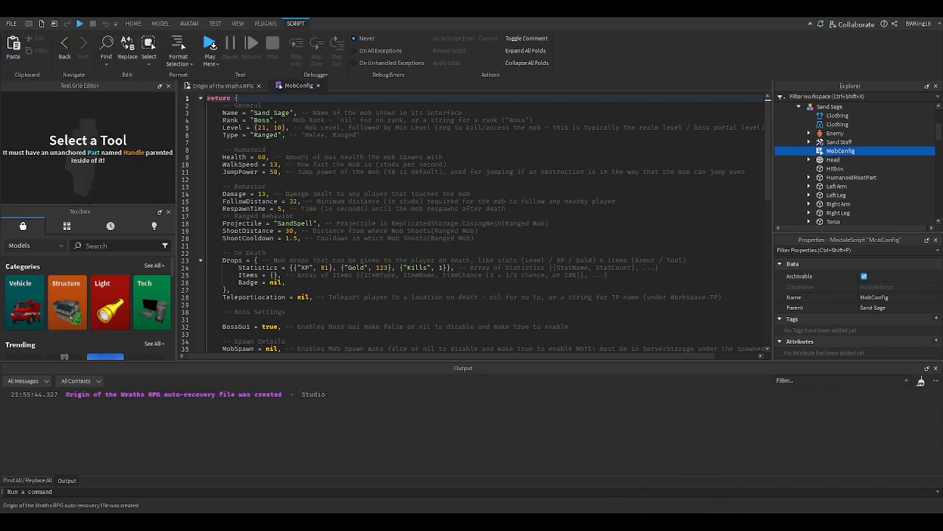
- Review the Sand Sage's SandSpell projectile and Level settings and close the MobConfig script
double_click(295, 223)
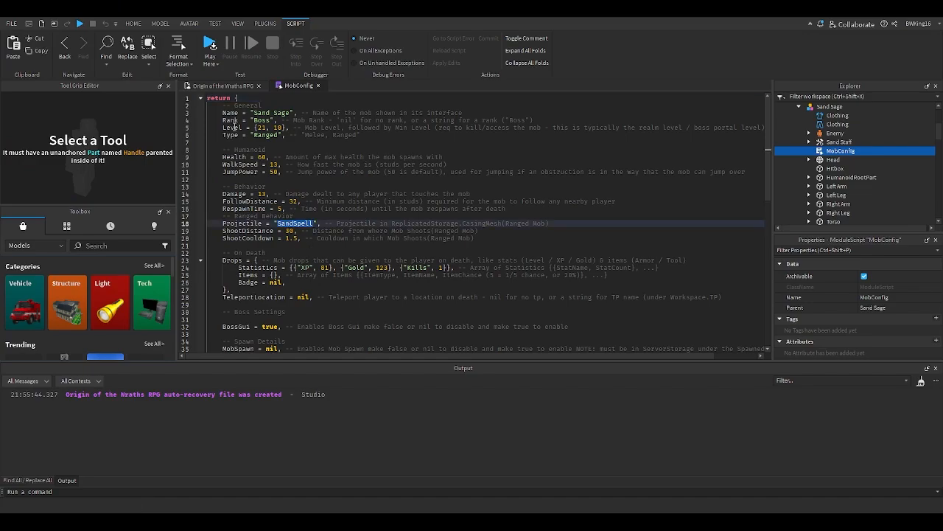
click(234, 126)
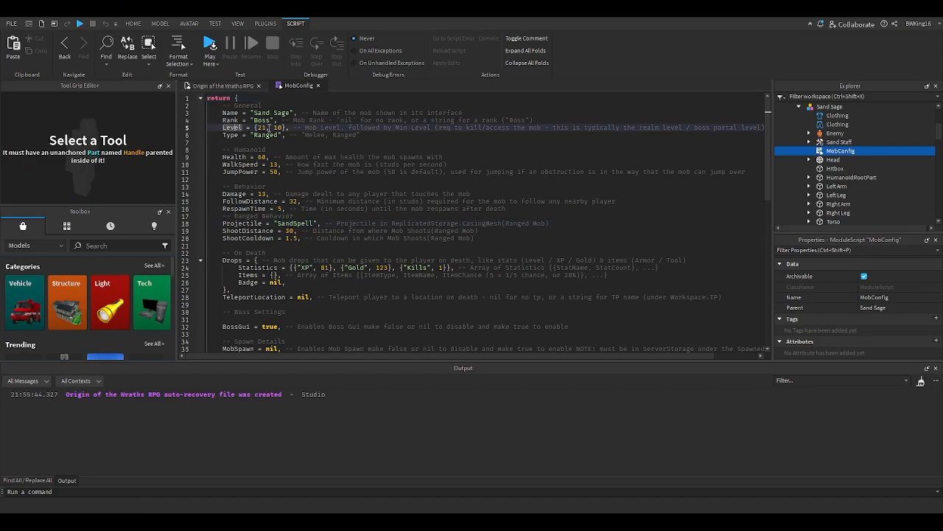
click(318, 87)
- Collapse the Mobs folder and find the Arrow and SandSpell projectiles in ReplicatedStorage's CastingMesh folder
right_drag(572, 224, 575, 225)
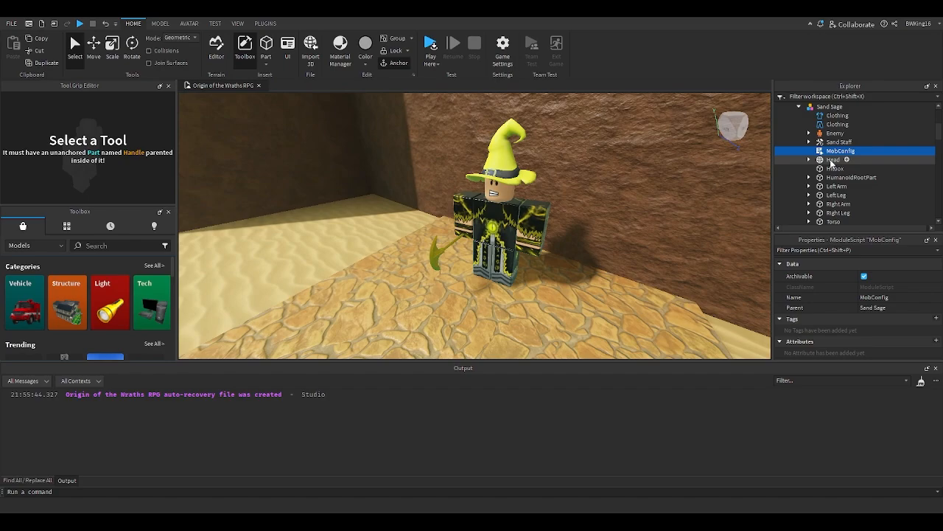
scroll(841, 148, up, 2)
click(798, 132)
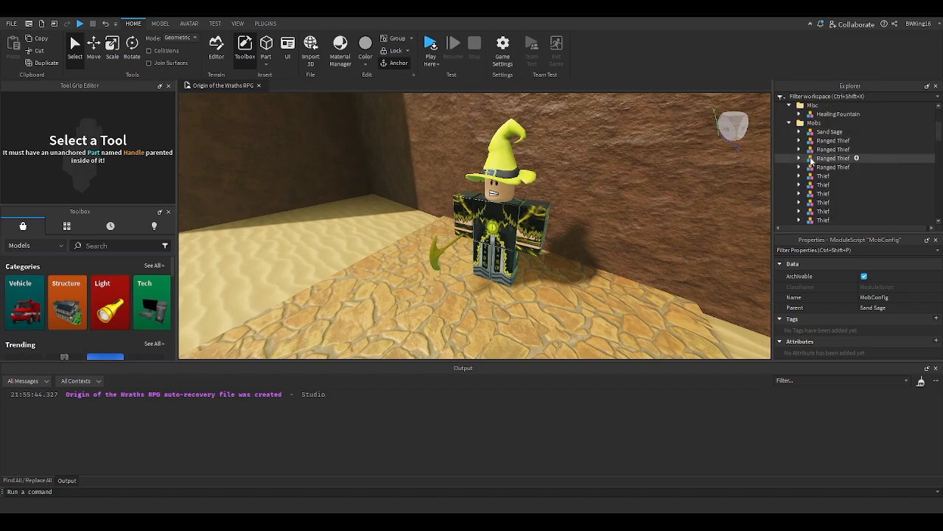
click(811, 122)
click(789, 122)
click(790, 150)
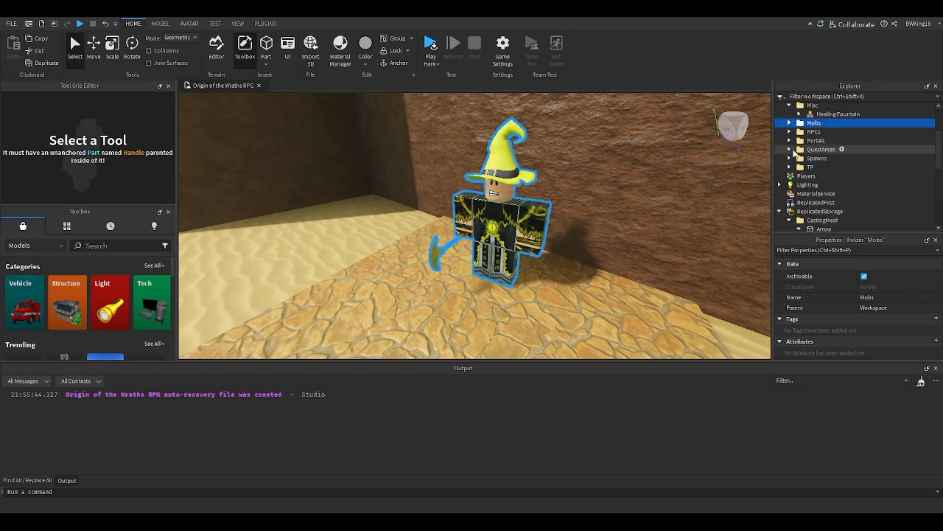
scroll(801, 159, down, 2)
click(799, 180)
click(801, 171)
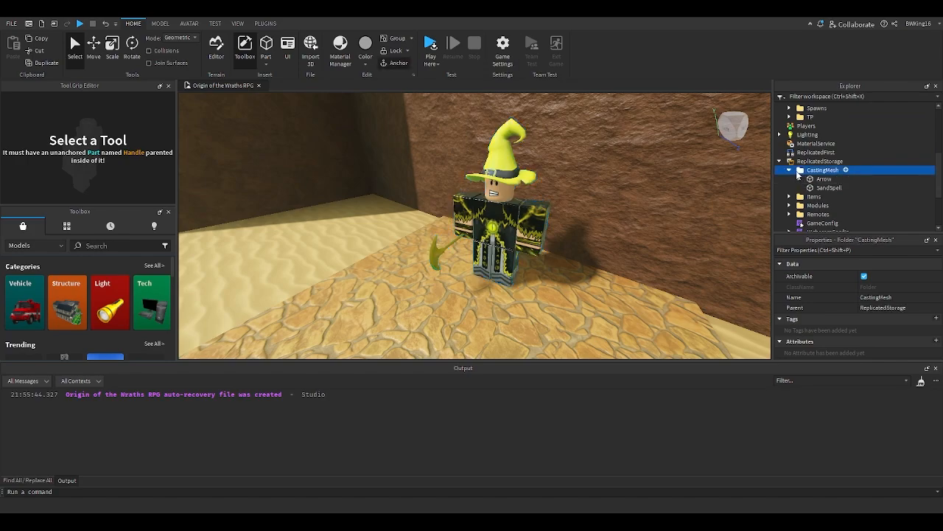
click(802, 163)
click(810, 189)
right_drag(670, 217, 708, 210)
click(814, 179)
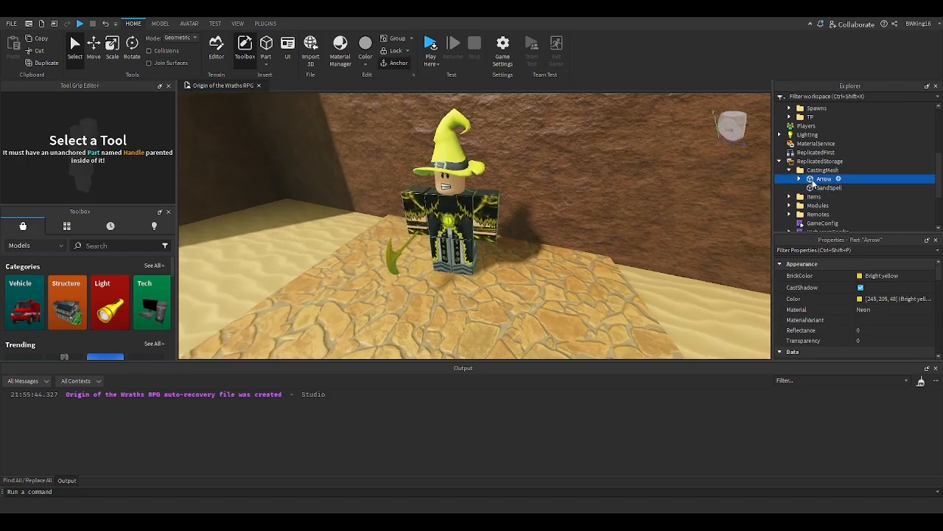
- Paste a copy of the Arrow projectile into the workspace and focus the camera on it
click(601, 240)
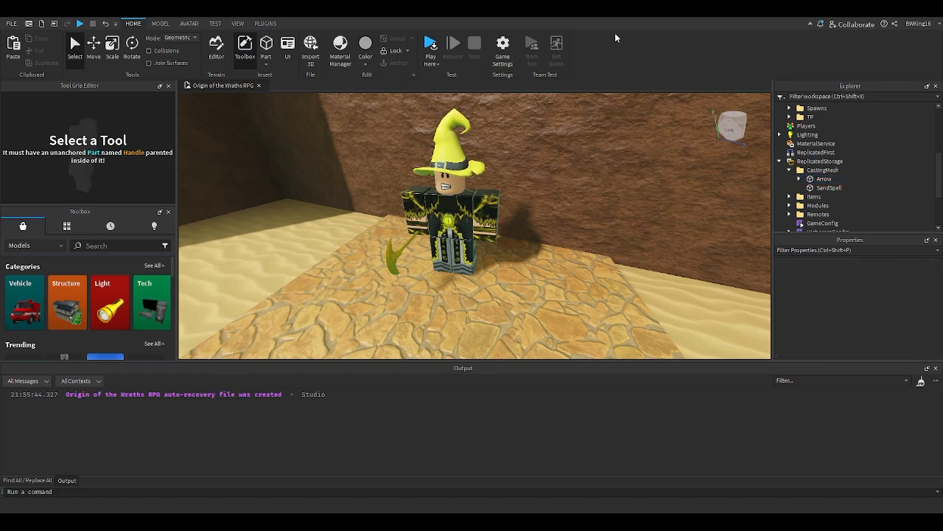
key(ctrl+v)
key(f)
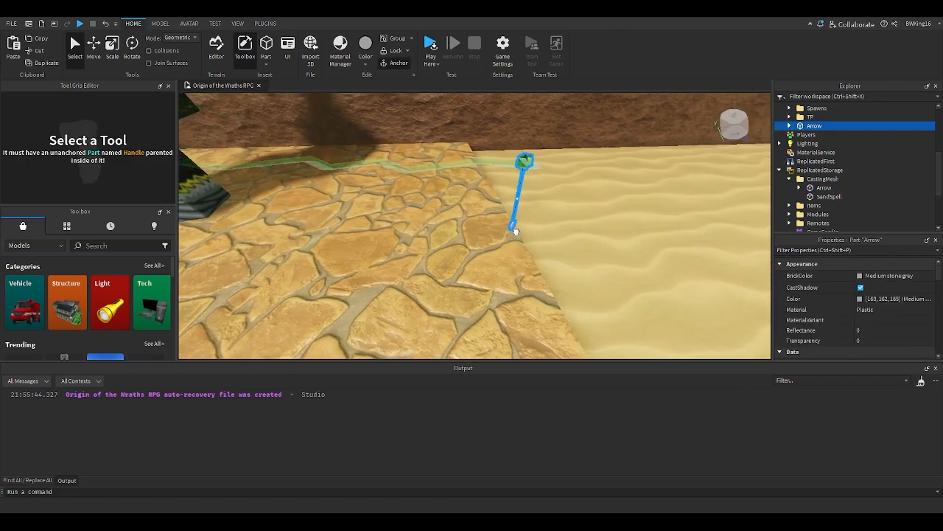
- Delete the trails, attachments and mesh inside the pasted Arrow part
click(790, 126)
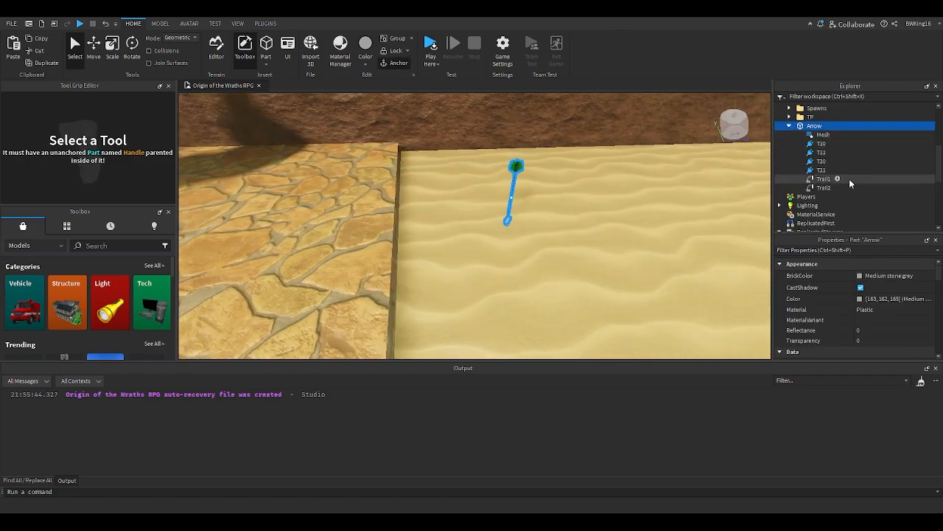
click(824, 187)
shift+click(840, 143)
key(Delete)
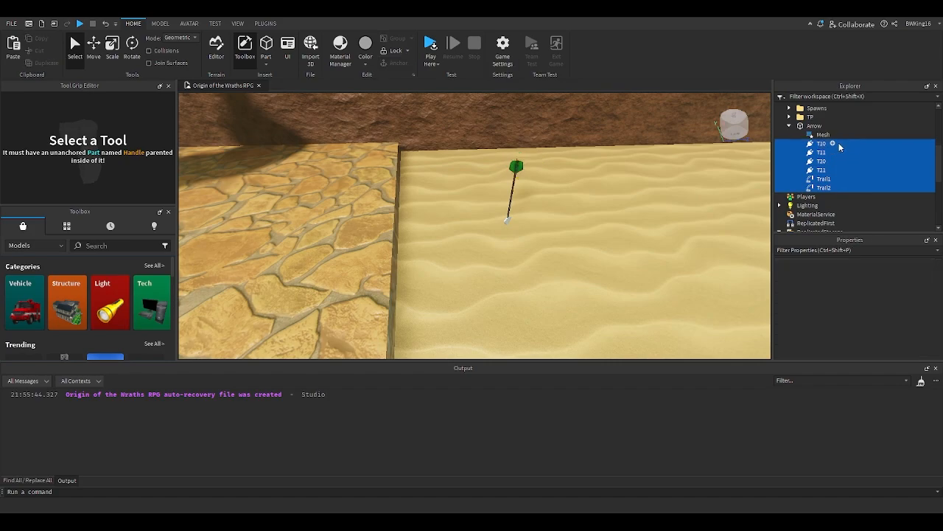
click(814, 136)
key(Delete)
click(811, 126)
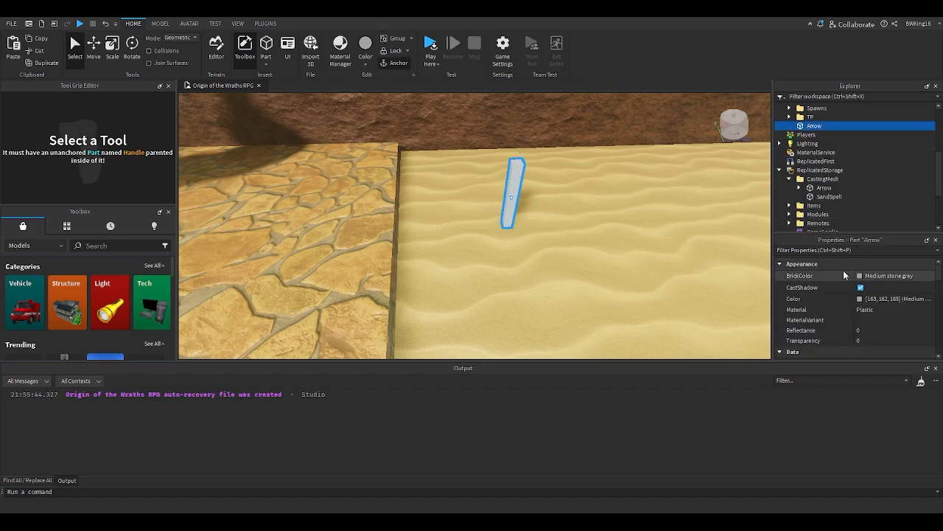
- Open the Arrow's Size property and search the toolbox models for hamburger
scroll(848, 287, down, 5)
click(857, 303)
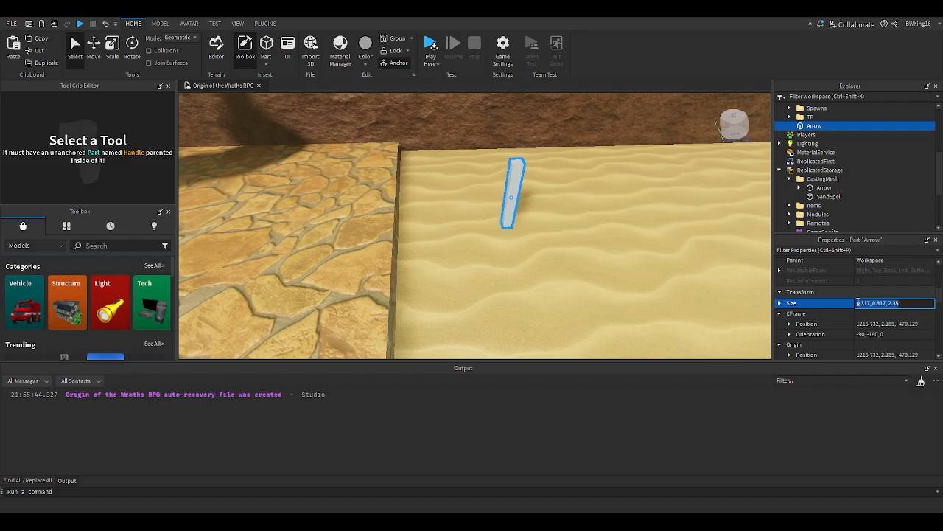
click(126, 246)
text(hambu)
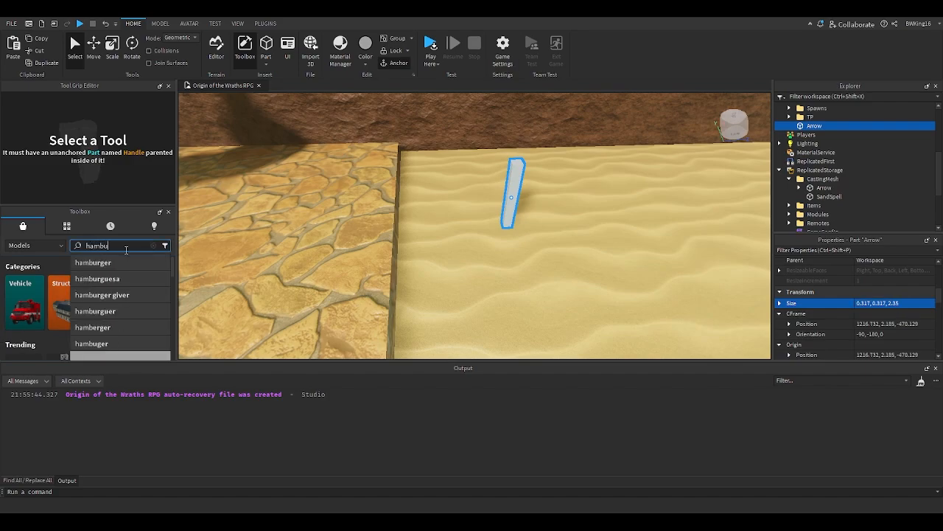
text(rger)
key(Return)
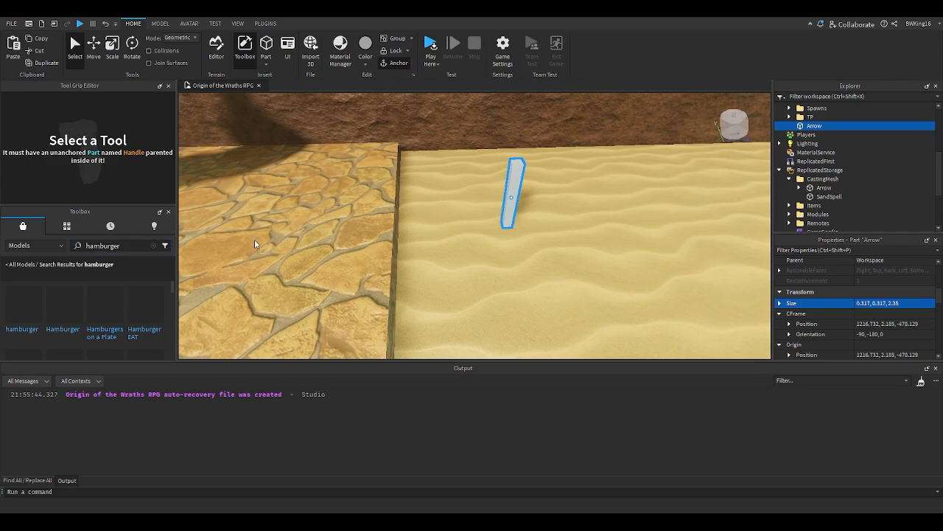
- Insert a hamburger model from the toolbox beside the Arrow part and select it
scroll(224, 251, down, 3)
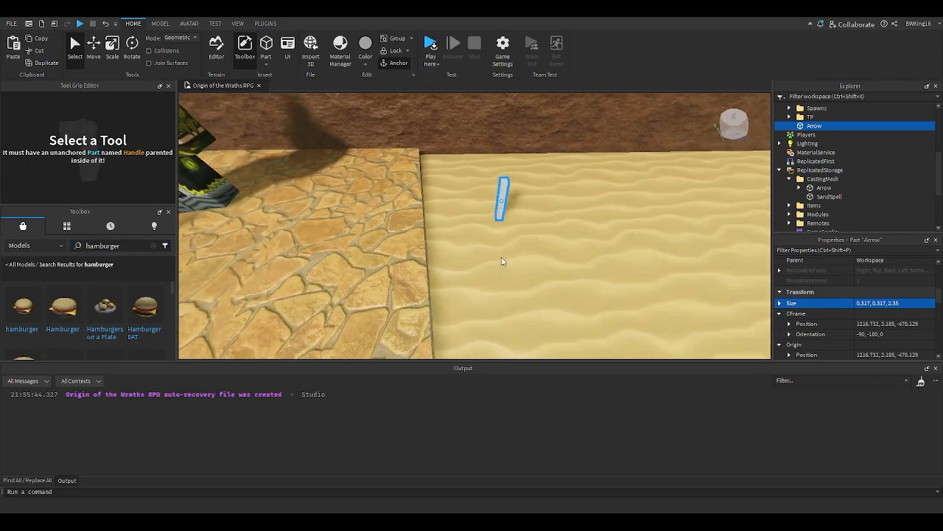
right_drag(506, 255, 510, 260)
scroll(509, 258, down, 4)
key(f)
scroll(507, 256, down, 4)
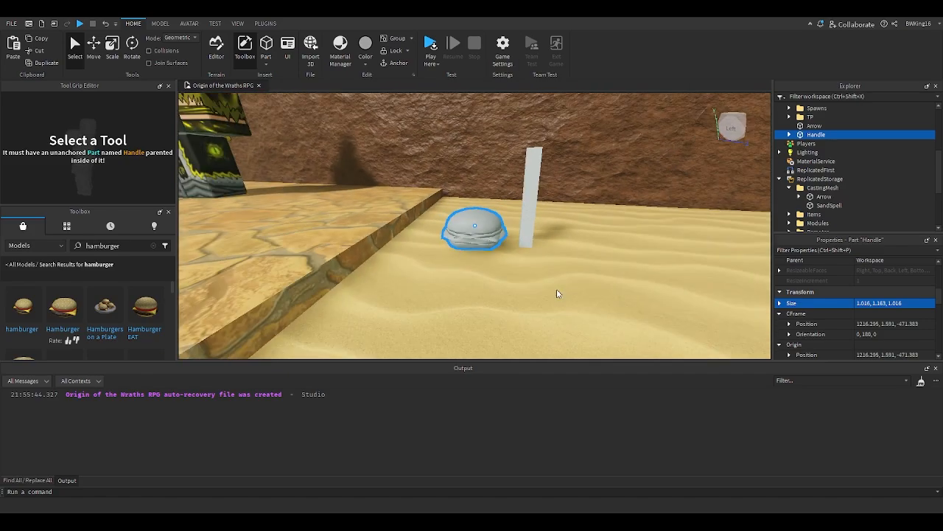
click(509, 271)
click(500, 244)
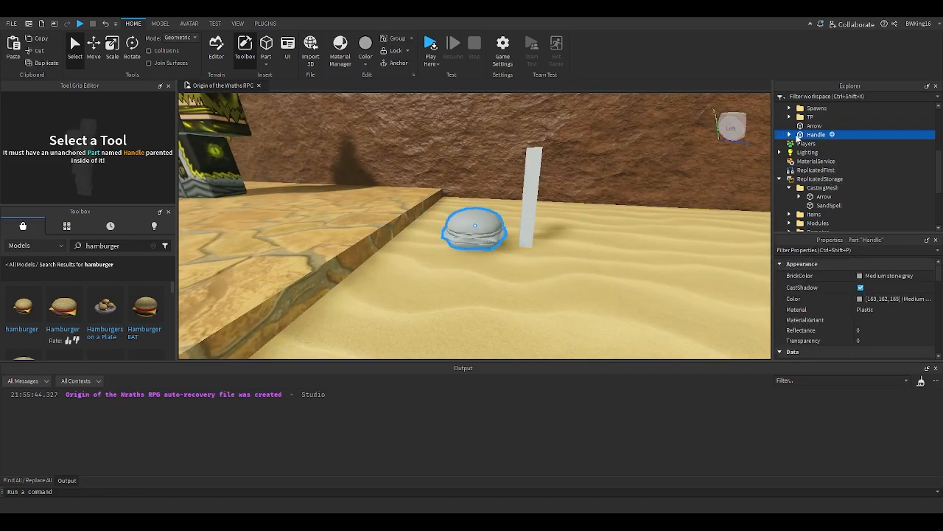
- Inspect the hamburger handle's Mesh and the SandSpell part properties, then delete the inserted hamburger
click(791, 135)
click(801, 146)
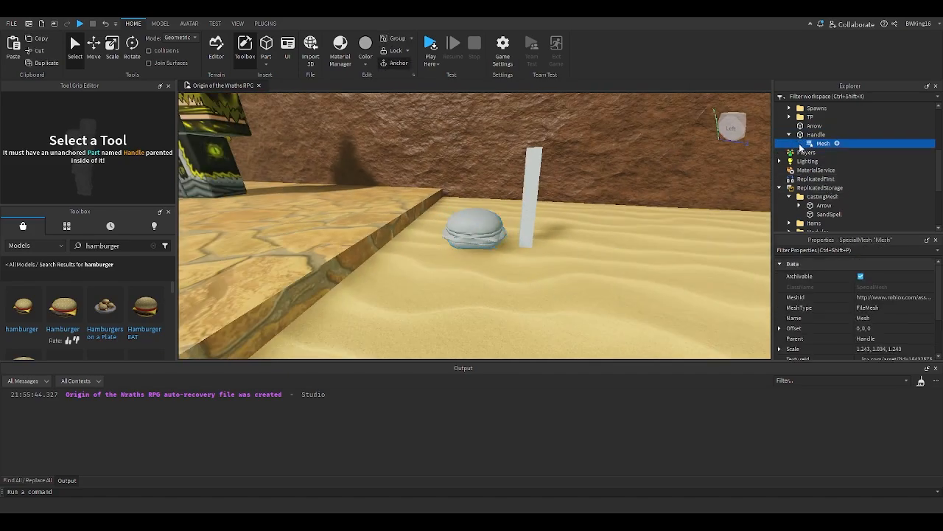
scroll(906, 333, down, 2)
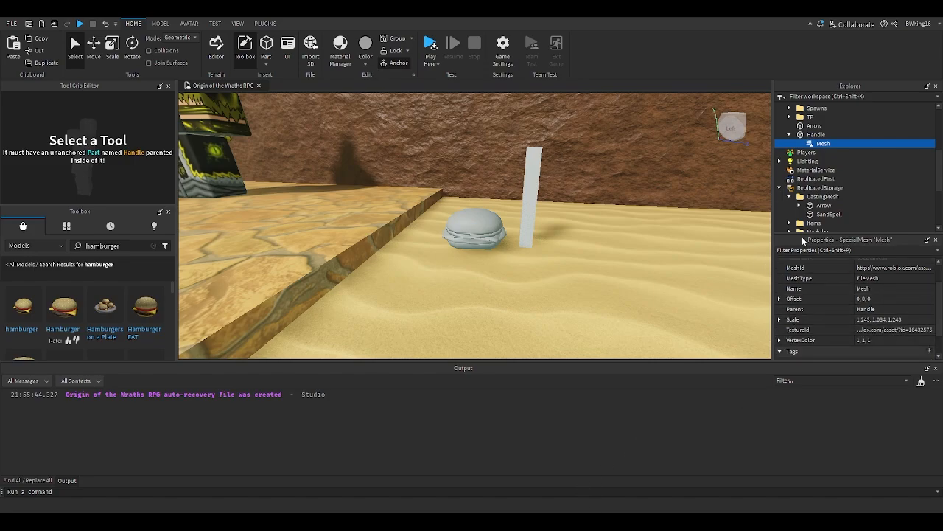
click(813, 214)
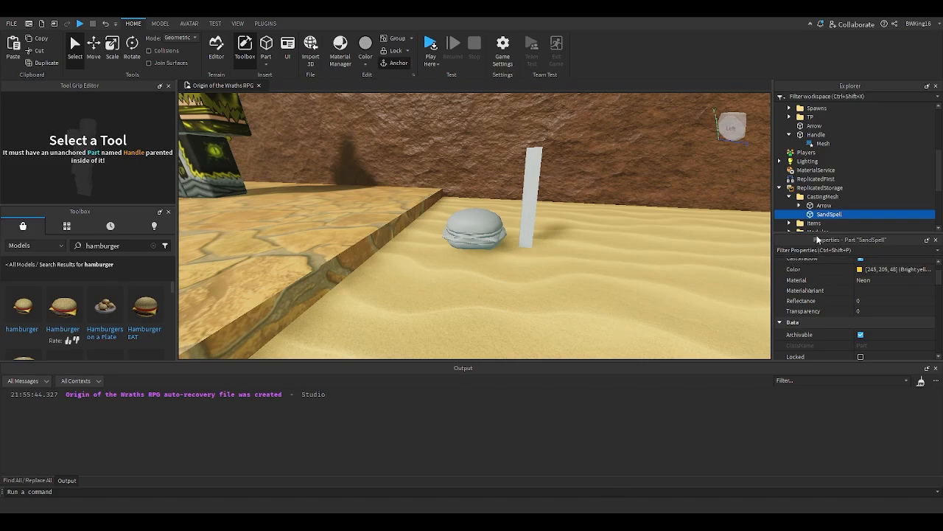
click(473, 246)
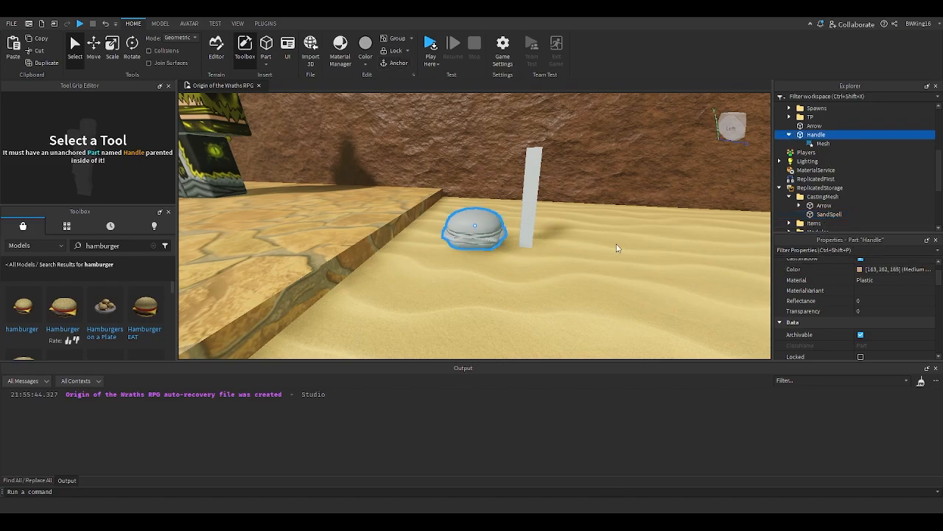
key(Delete)
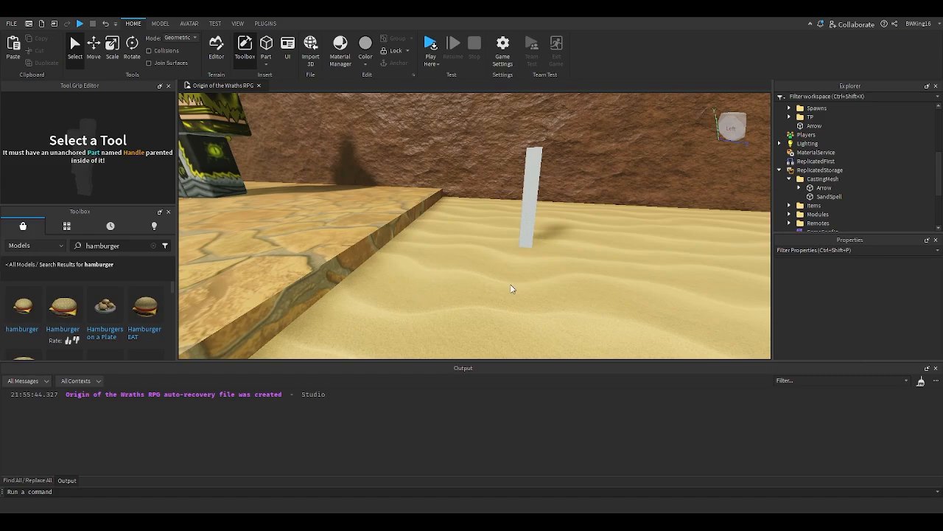
- Insert the hamburger tool model again and select the Mesh inside its Handle
right_drag(522, 285, 511, 285)
key(ctrl+z)
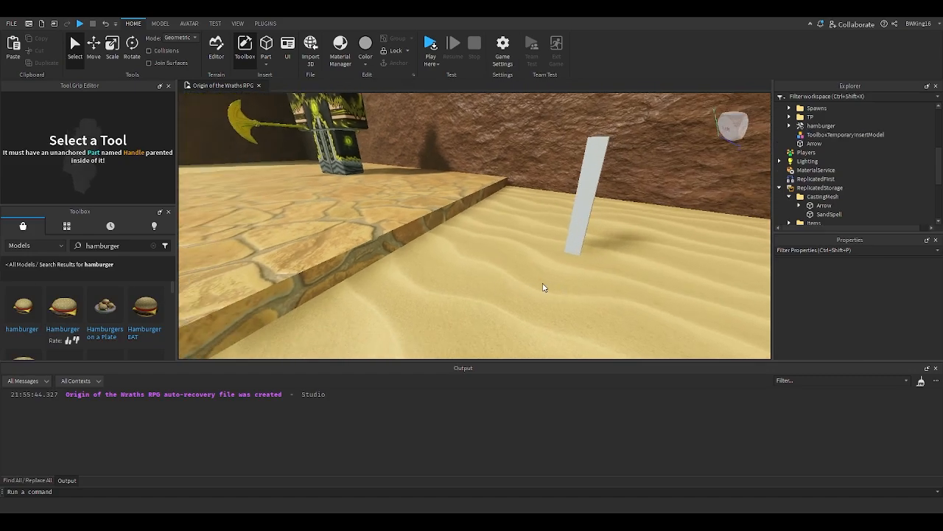
key(f)
scroll(503, 272, down, 3)
right_drag(684, 194, 668, 197)
click(790, 126)
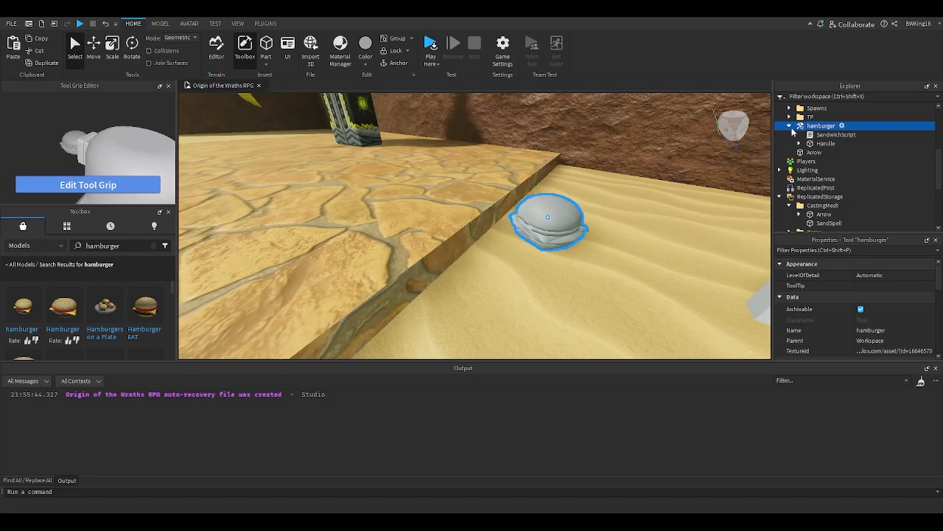
click(800, 143)
click(833, 169)
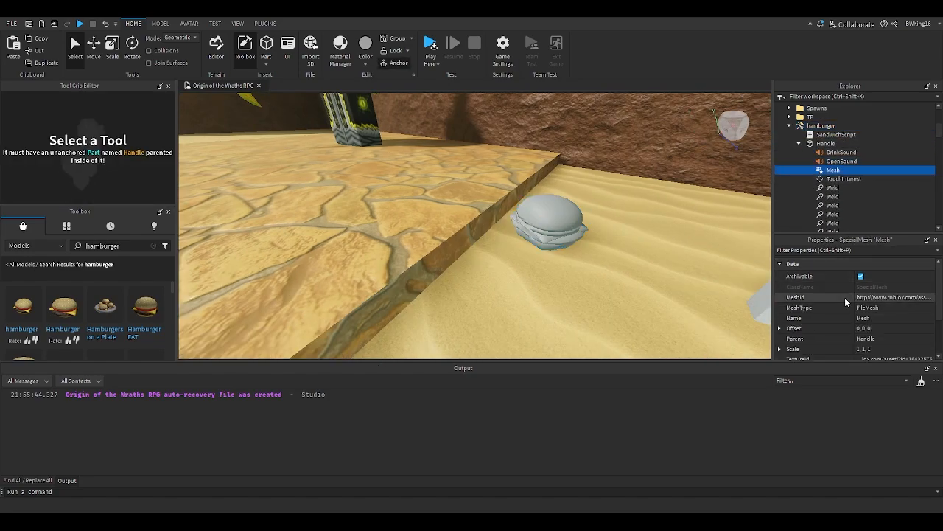
scroll(845, 297, down, 2)
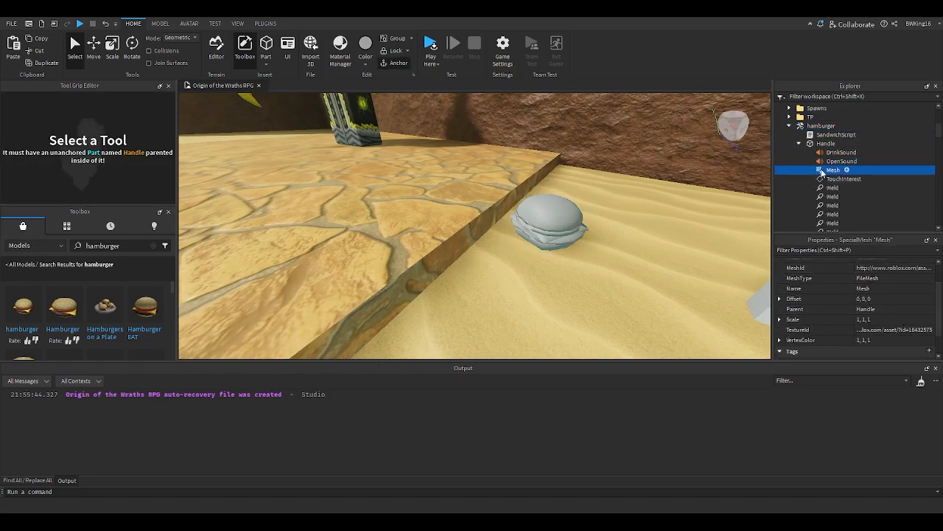
- Delete the hamburger model and paste its mesh into the Arrow part
click(580, 212)
key(Delete)
right_drag(577, 213, 578, 215)
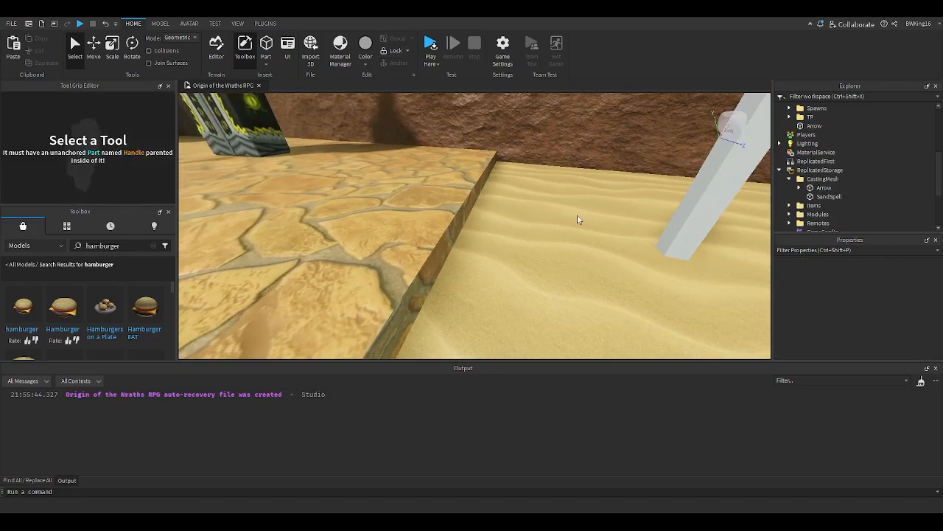
click(708, 212)
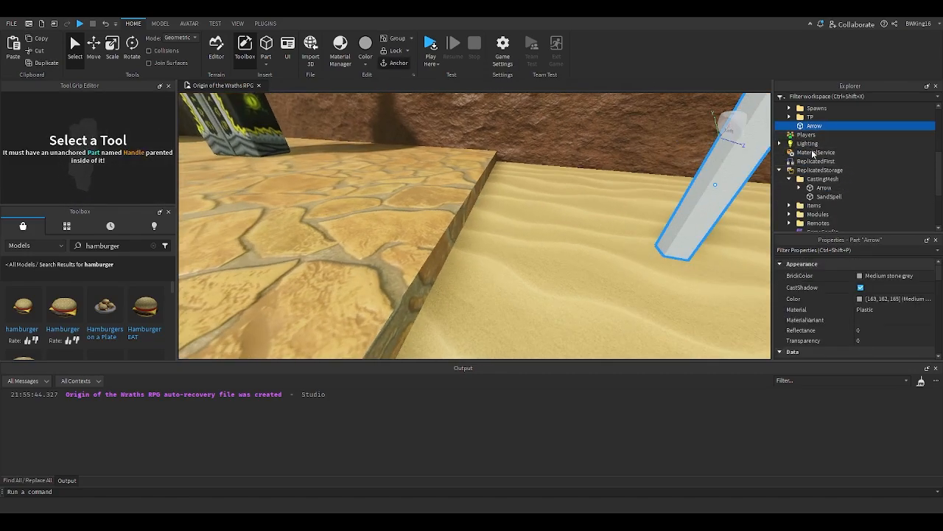
key(ctrl+z)
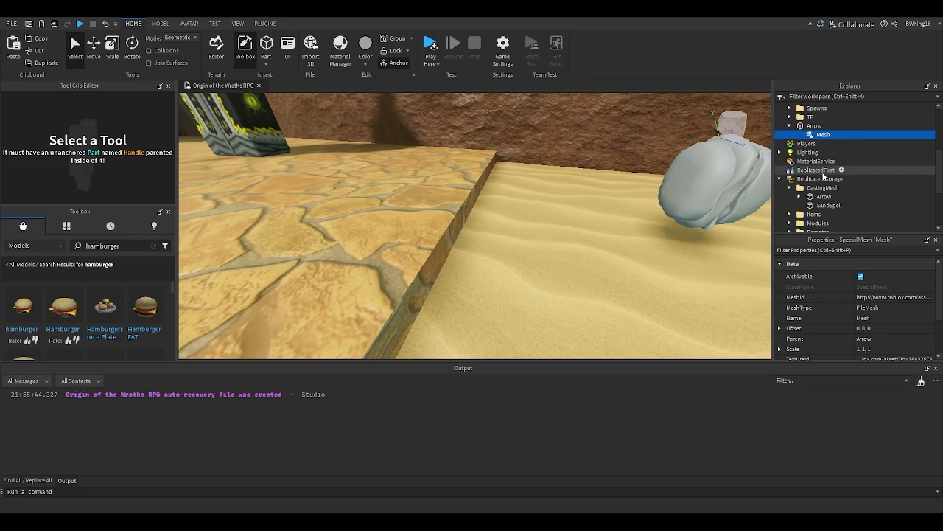
- Clear the TextureId of the Arrow's hamburger mesh
scroll(870, 316, down, 1)
click(882, 331)
key(BackSpace)
key(Return)
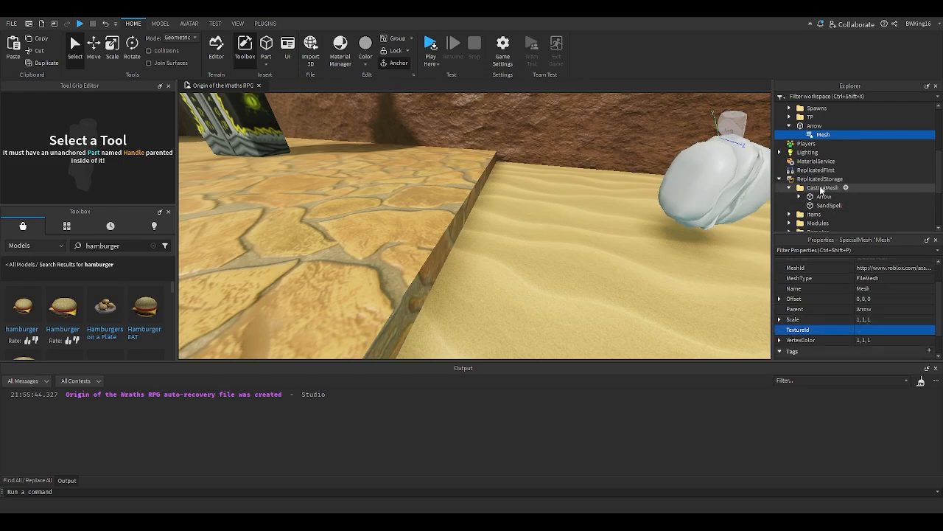
- Set the Arrow part's BrickColor to Br. yellowish orange
click(805, 127)
scroll(873, 290, up, 3)
click(868, 277)
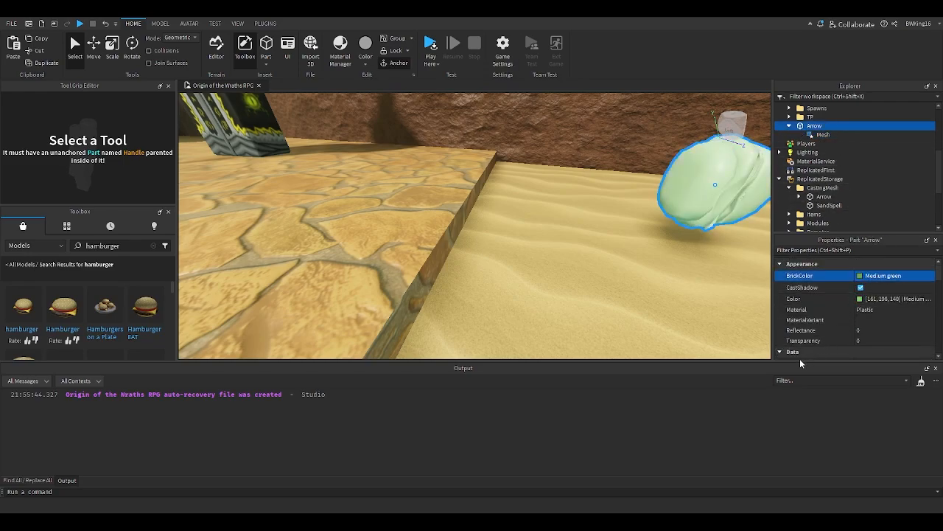
click(802, 396)
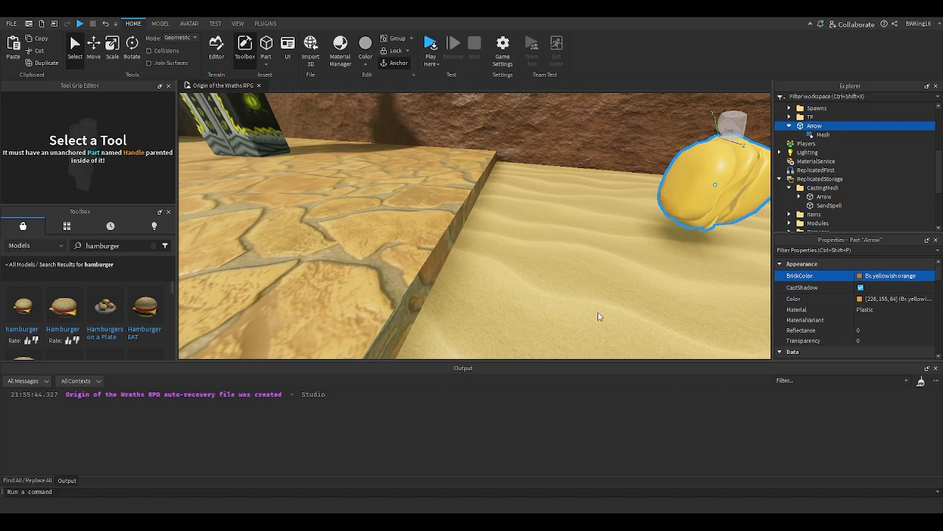
- Set the Arrow part's Size to 1, 1, 1
right_drag(602, 303, 581, 263)
drag(454, 191, 505, 287)
key(e)
right_drag(505, 287, 505, 287)
drag(505, 287, 505, 286)
right_drag(505, 287, 506, 286)
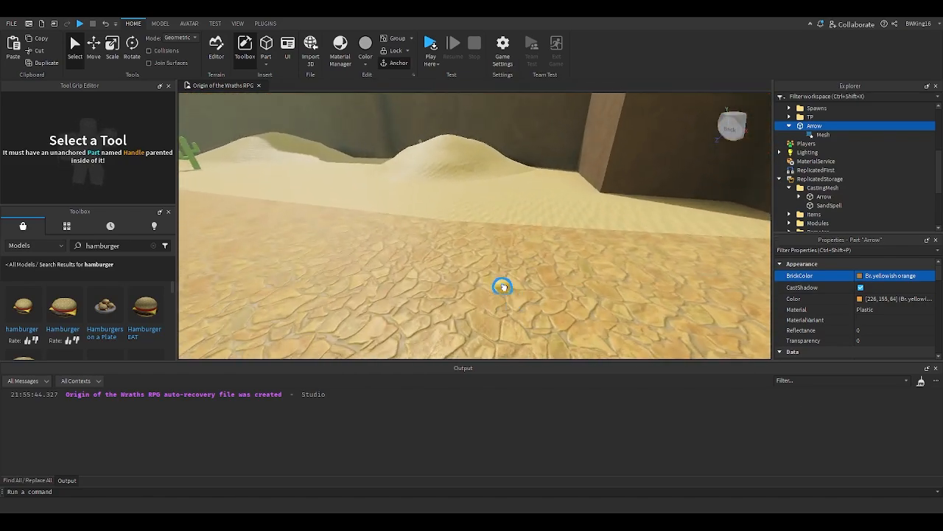
drag(505, 286, 506, 285)
right_drag(505, 286, 505, 285)
drag(506, 285, 505, 283)
right_drag(506, 285, 510, 271)
key(f)
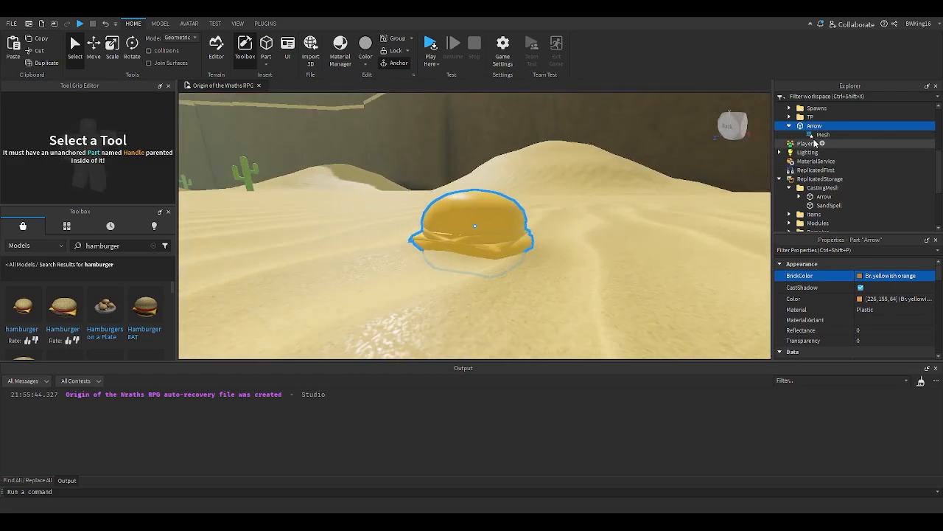
scroll(874, 327, down, 5)
click(874, 332)
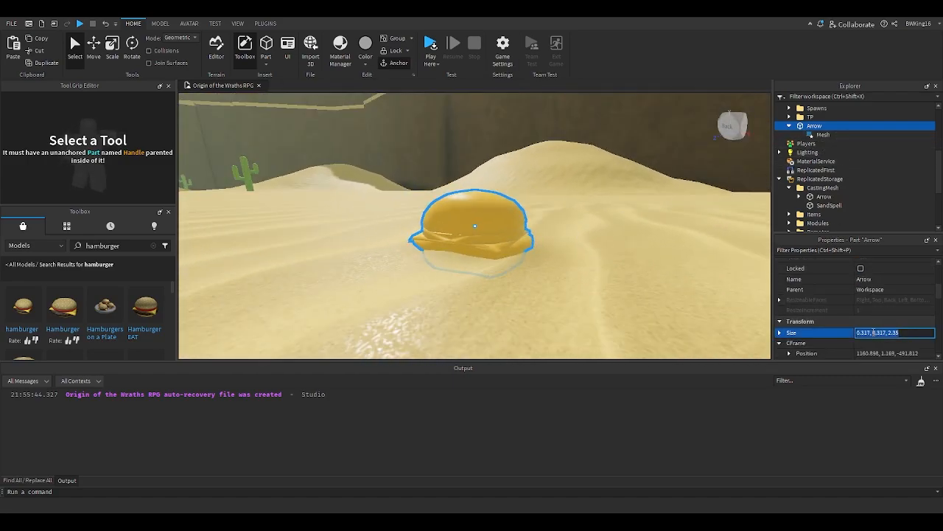
key(Return)
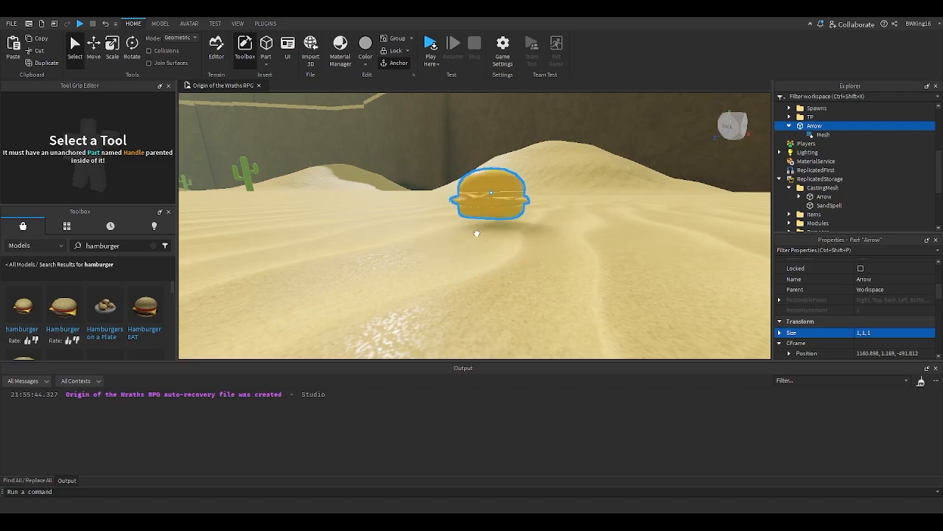
- Enable Anchored on the Arrow part
scroll(885, 332, down, 5)
scroll(863, 314, down, 2)
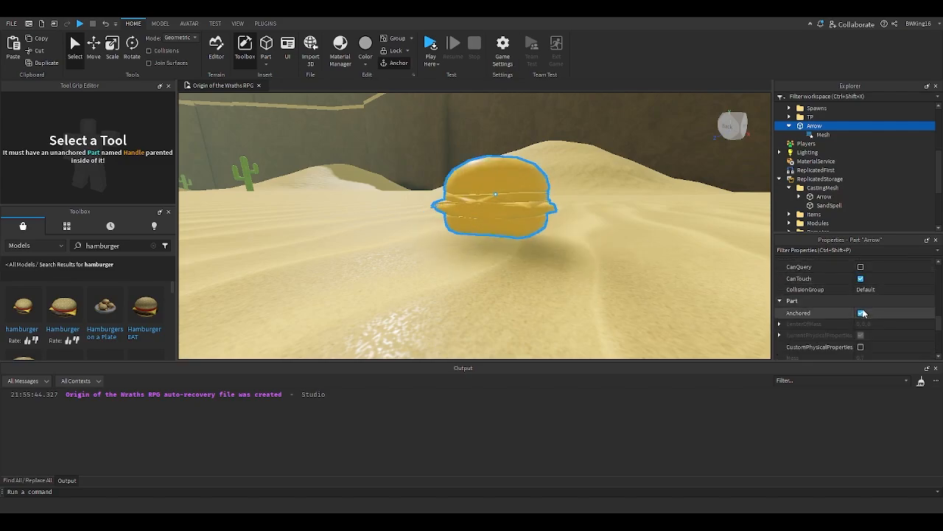
click(861, 314)
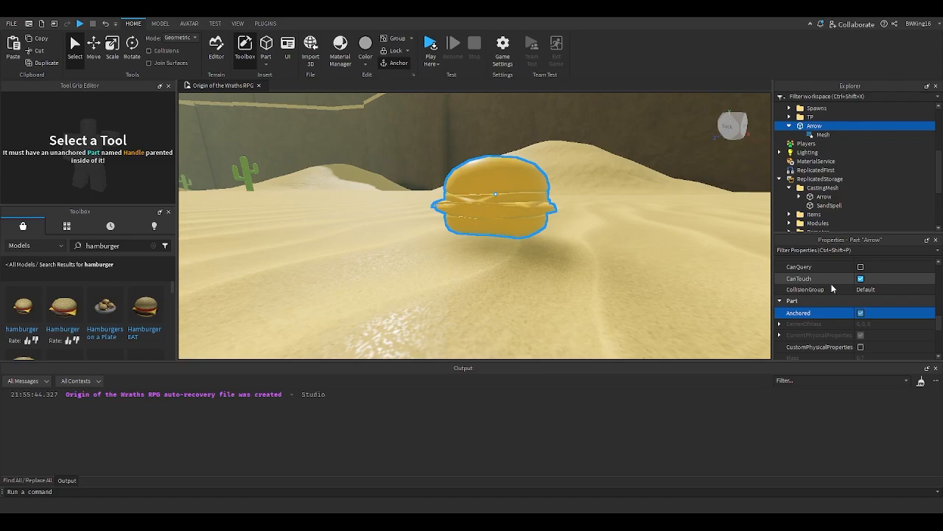
- Rename the part to Burger and move it into ReplicatedStorage's CastingMesh folder
scroll(863, 313, up, 1)
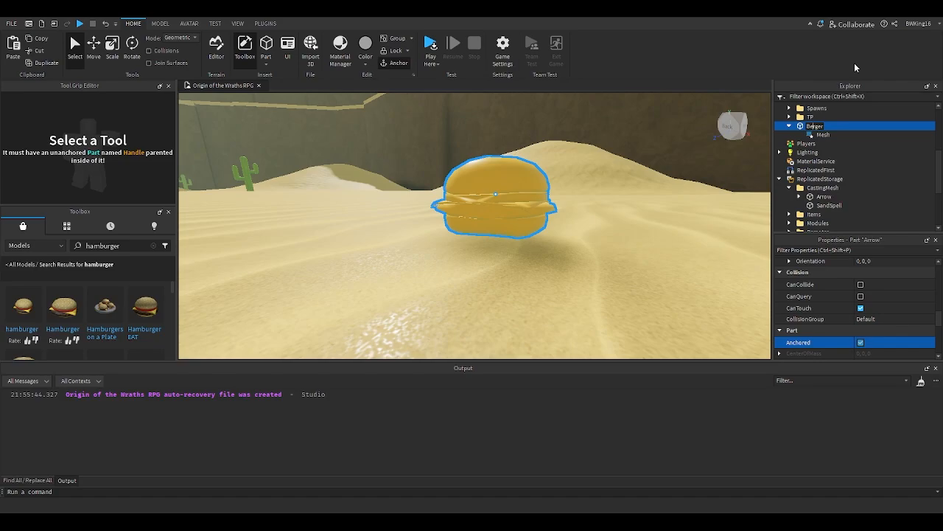
text(u)
key(Return)
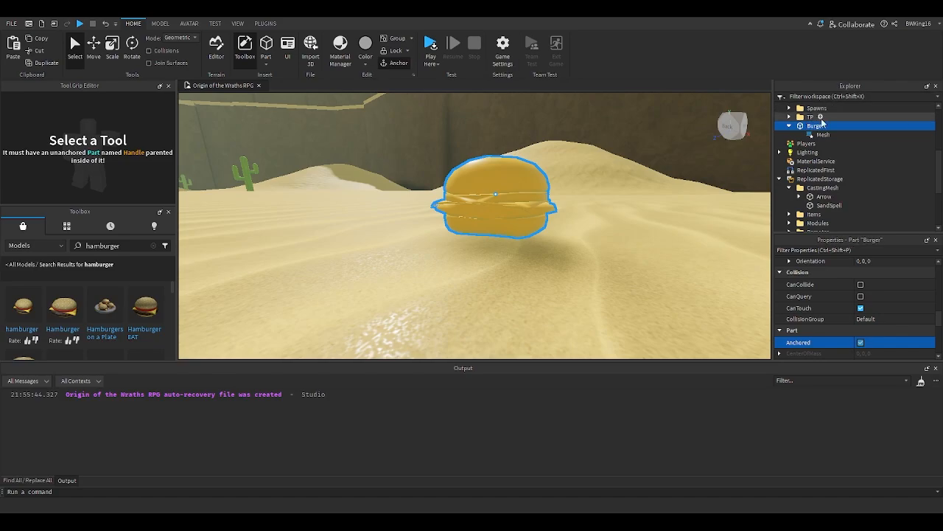
drag(799, 127, 814, 178)
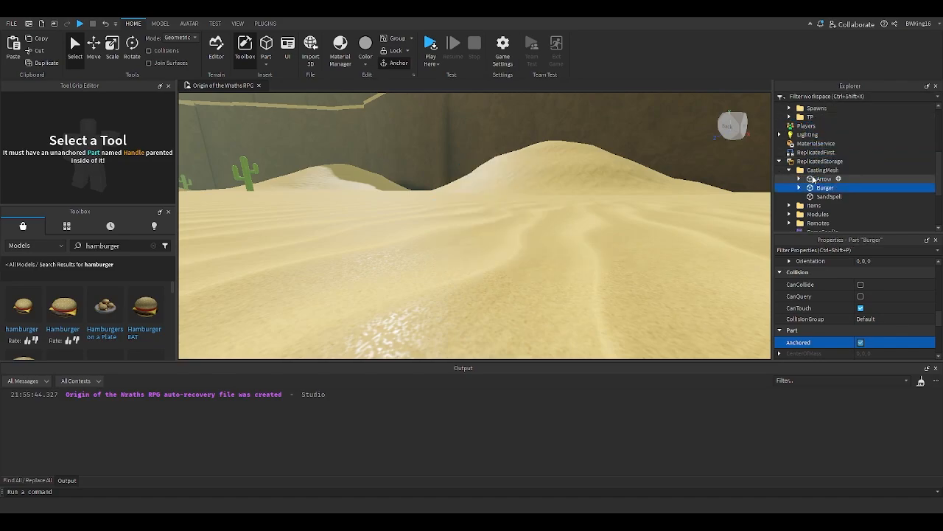
- Select one of the Thief mobs in the desert and rename it Hamburger Thief
right_drag(609, 216, 506, 179)
key(w)
click(417, 163)
drag(419, 163, 516, 250)
right_drag(515, 250, 516, 251)
drag(516, 250, 516, 251)
right_drag(516, 251, 516, 252)
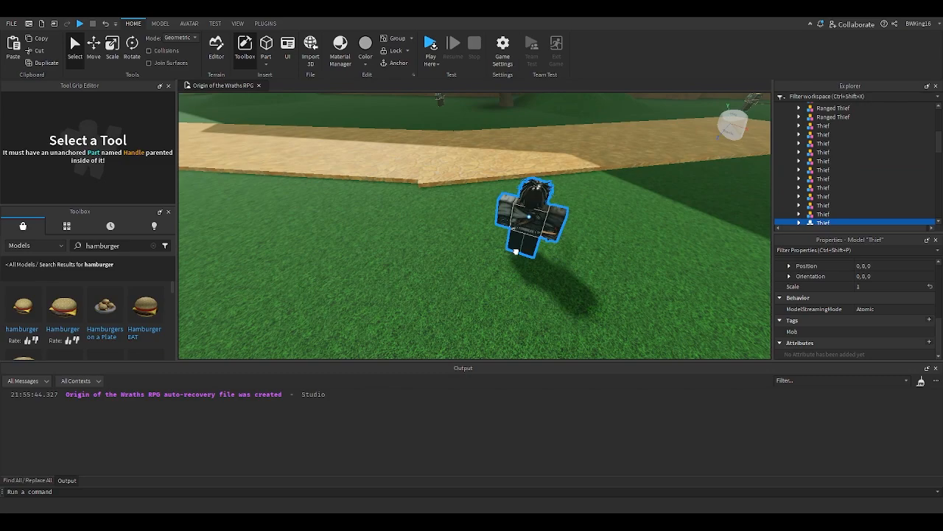
drag(516, 252, 516, 251)
right_drag(516, 252, 516, 251)
drag(516, 252, 519, 218)
right_drag(516, 252, 520, 218)
drag(520, 218, 493, 243)
click(799, 198)
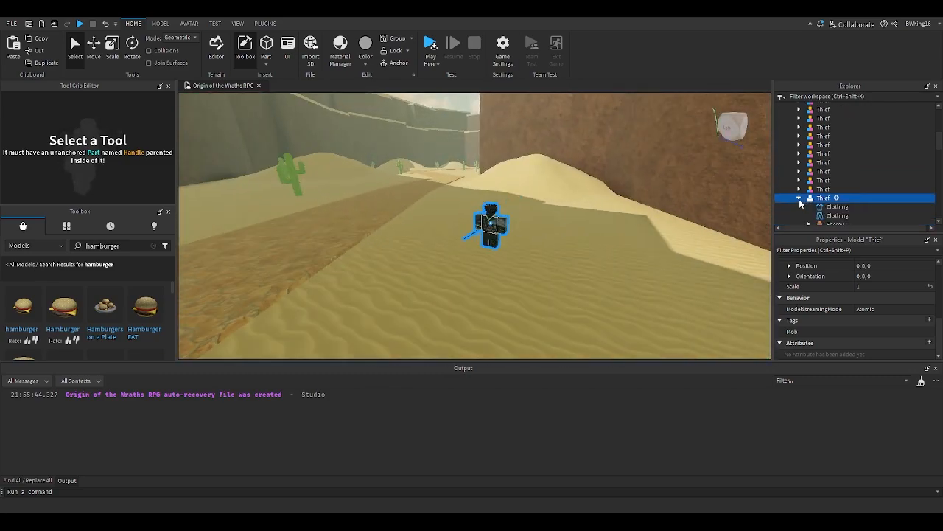
scroll(811, 205, down, 2)
scroll(824, 207, down, 2)
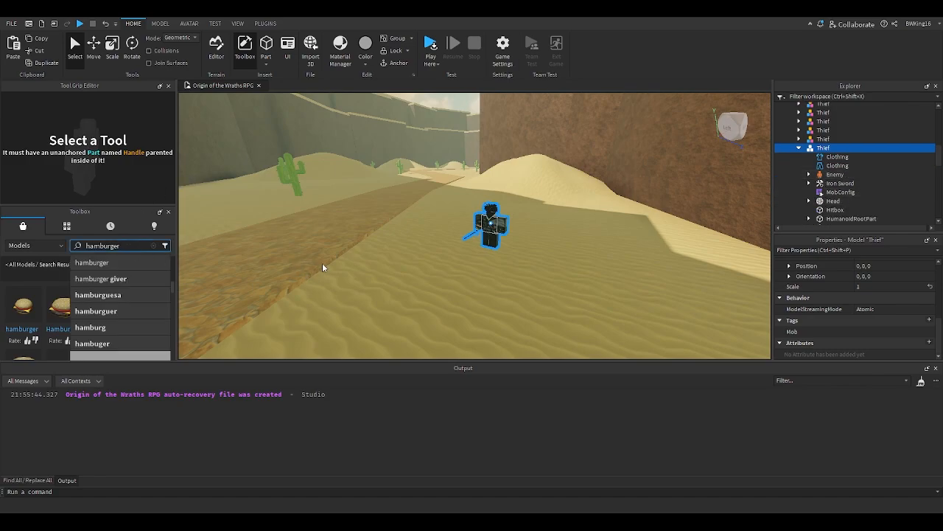
scroll(489, 238, up, 3)
click(883, 168)
shift+click(878, 157)
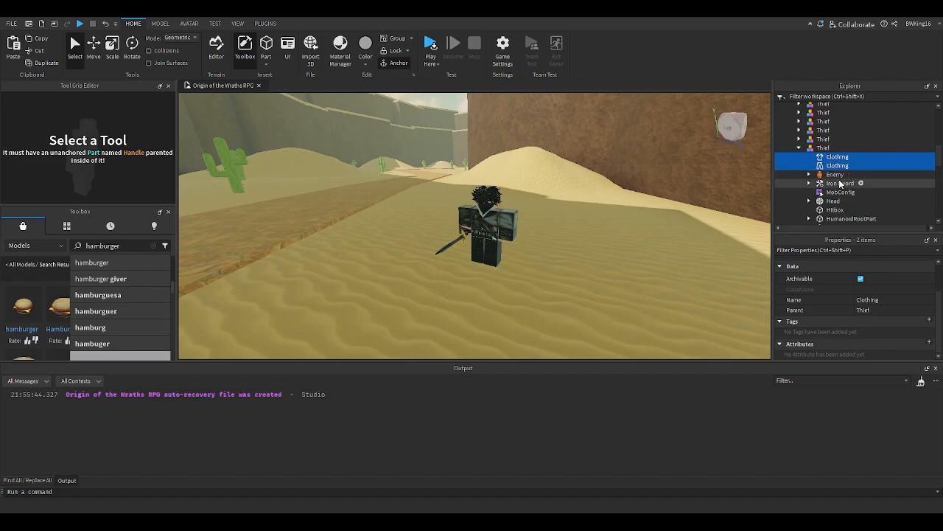
click(821, 148)
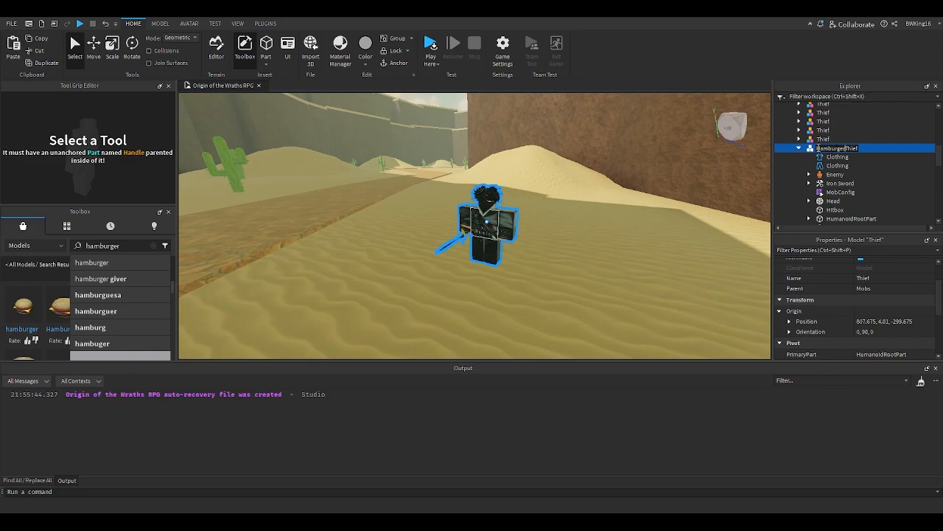
- Open the Hamburger Thief's MobConfig script and begin changing its Type to Ranged
double_click(839, 192)
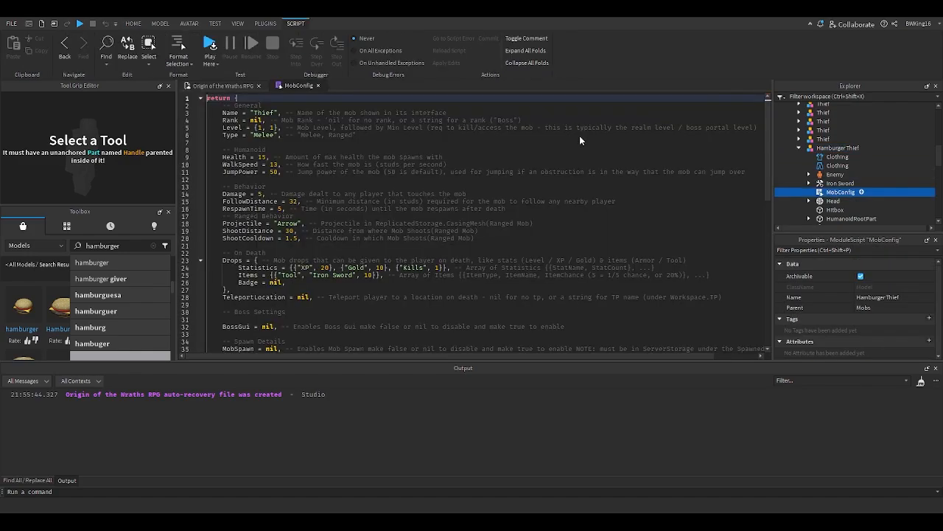
double_click(264, 135)
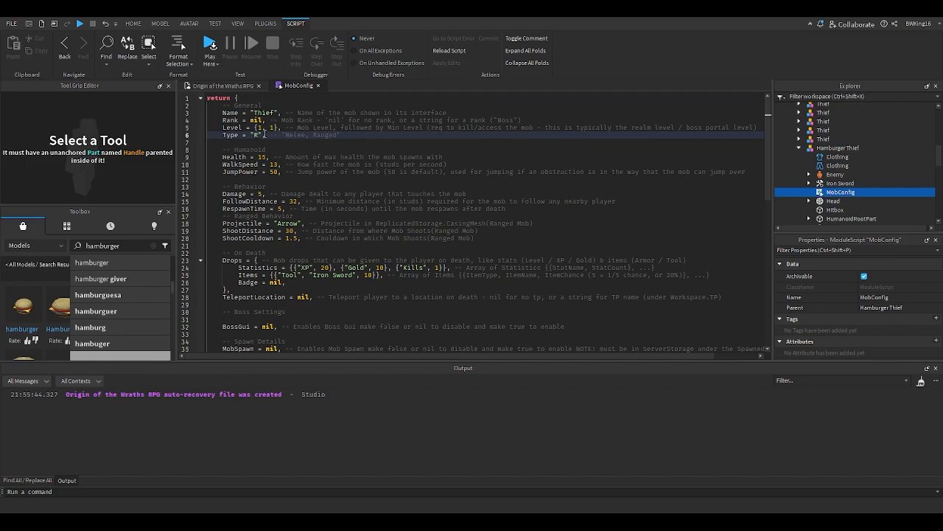
click(318, 85)
- Delete the Iron Sword tool from the Hamburger Thief
click(832, 186)
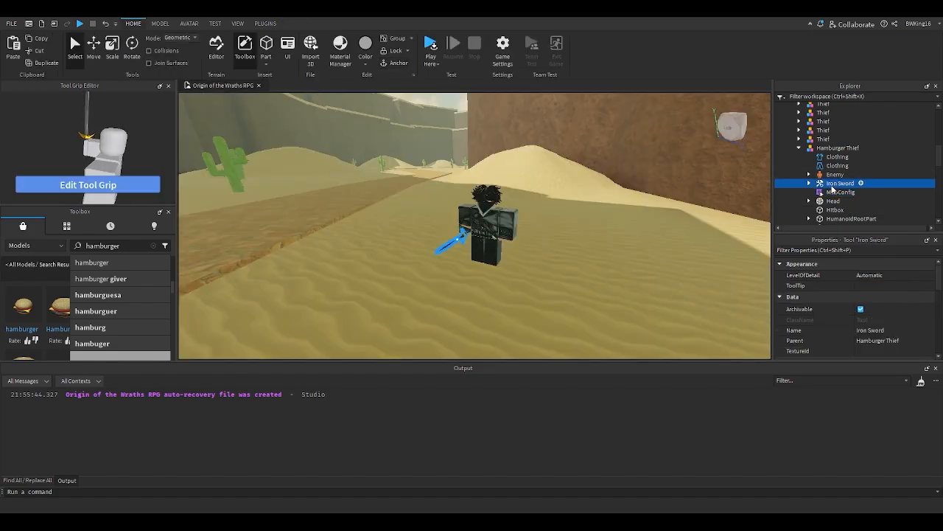
key(Delete)
- Reopen MobConfig, set Type to "Ranged" and Projectile to "Burger", then close the script
double_click(831, 186)
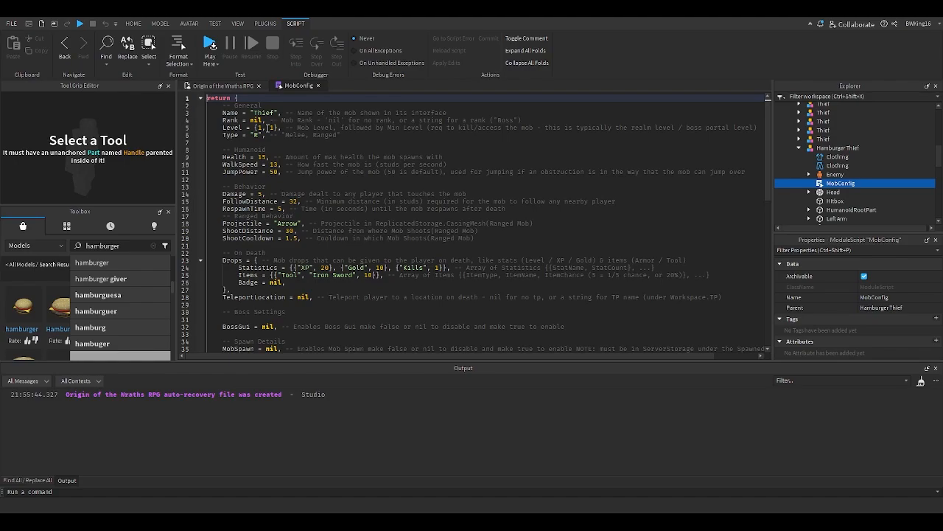
click(256, 135)
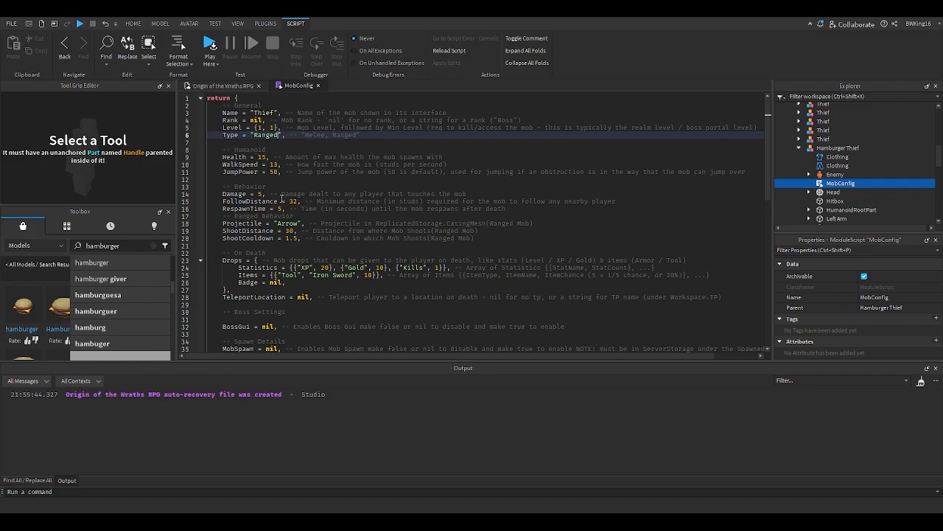
double_click(286, 223)
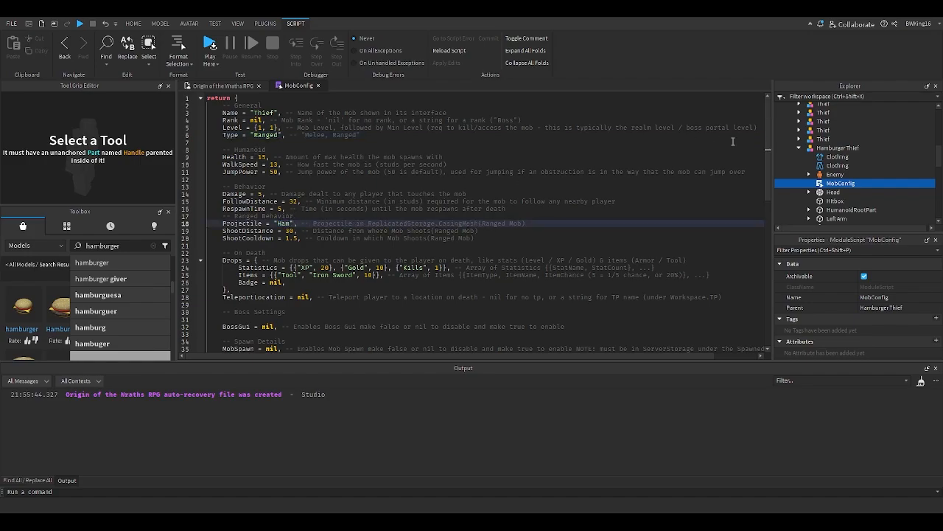
click(802, 149)
scroll(806, 157, down, 3)
click(815, 197)
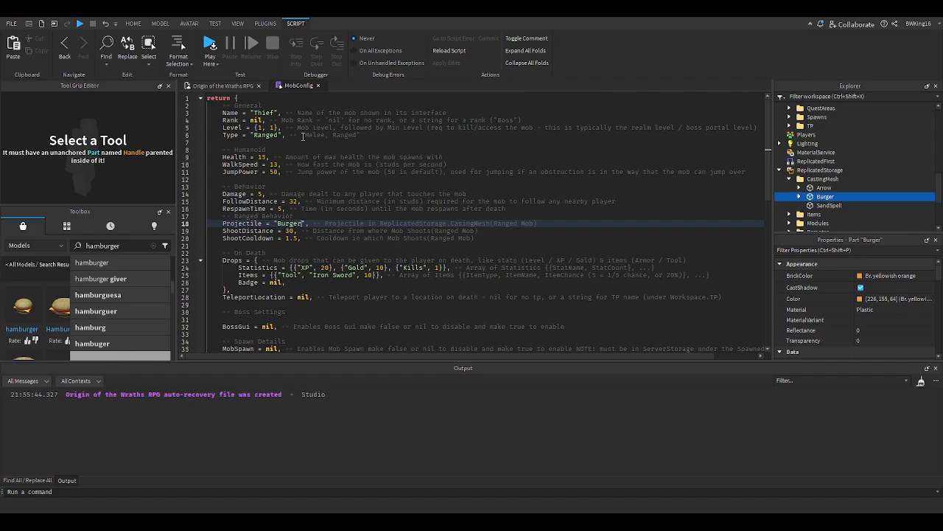
scroll(303, 140, down, 4)
scroll(303, 151, up, 3)
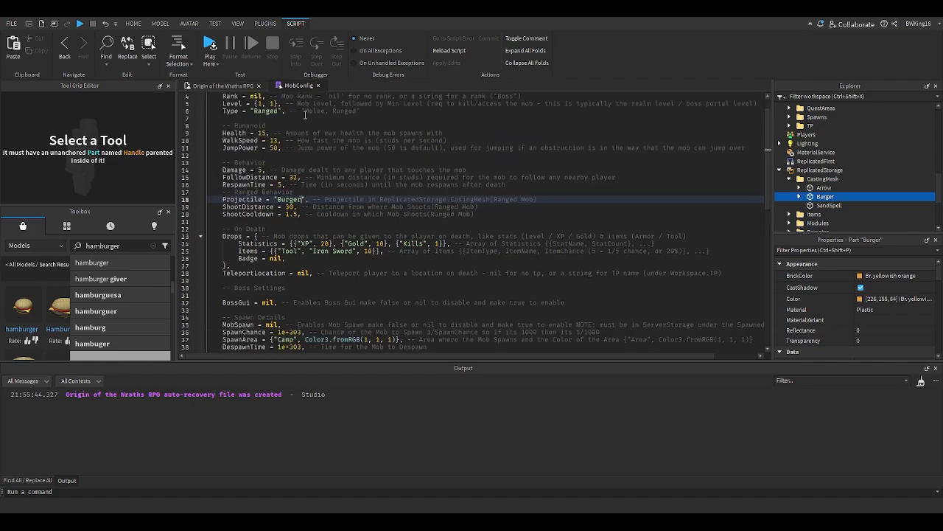
scroll(304, 114, up, 3)
click(318, 86)
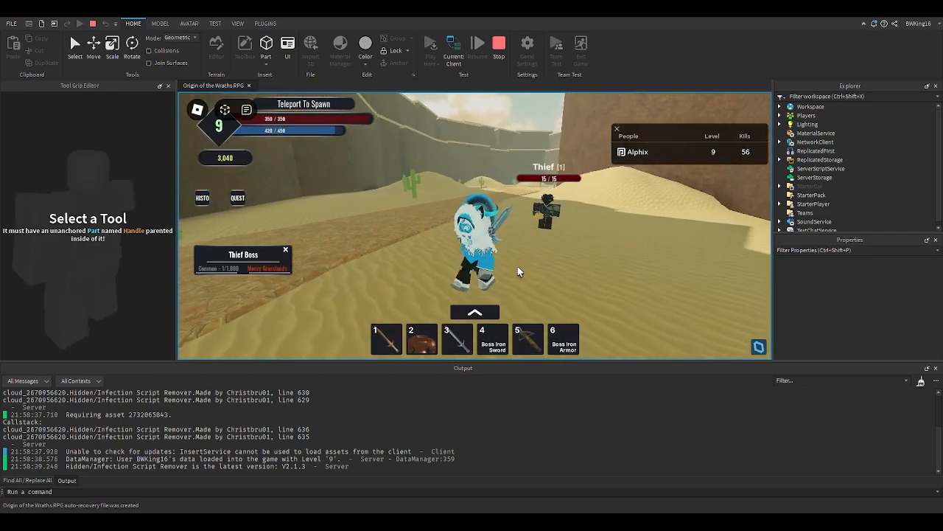
- Playtest the game to watch the Hamburger Thief in the desert, then stop the test
key(w)
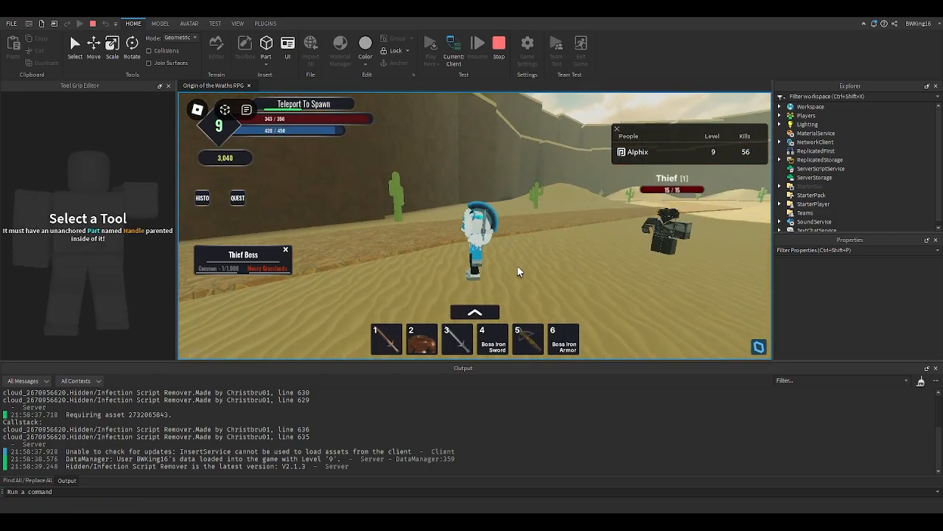
scroll(518, 271, up, 8)
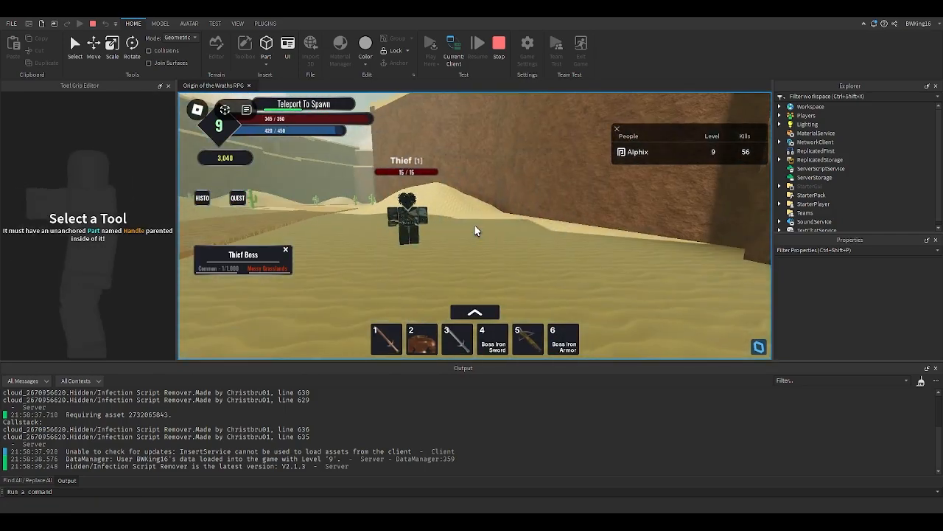
scroll(475, 230, down, 5)
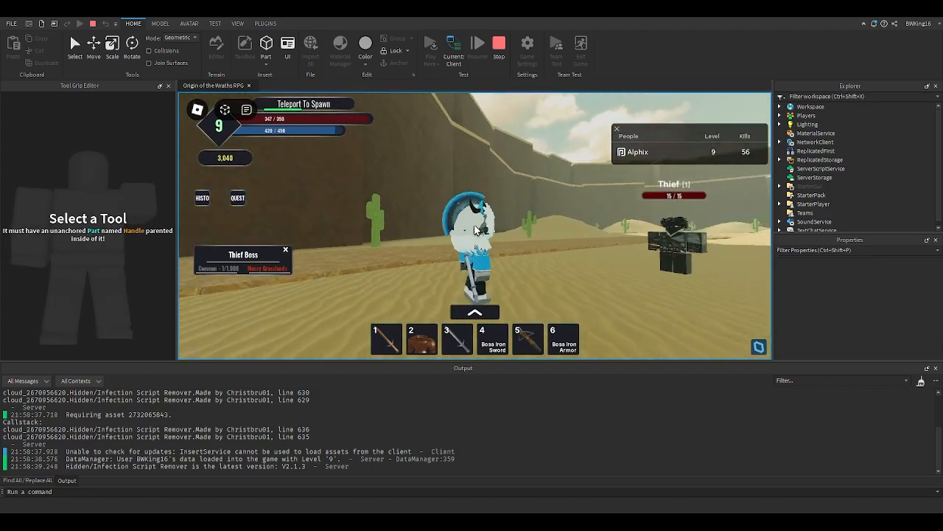
scroll(475, 231, down, 4)
right_drag(475, 231, 475, 230)
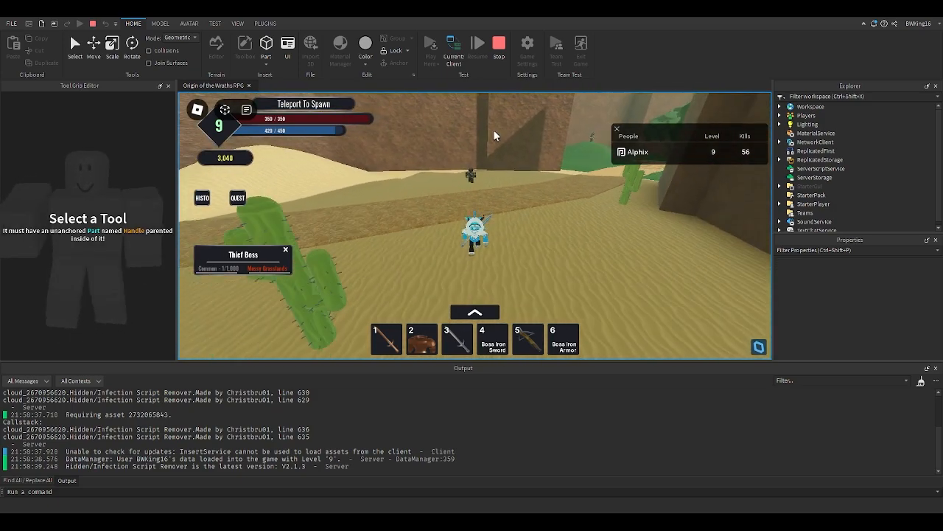
scroll(466, 177, up, 4)
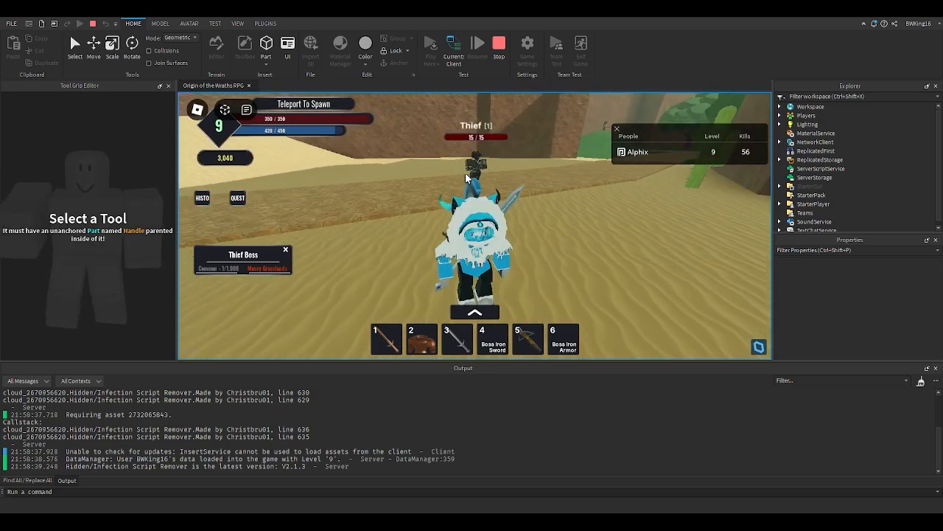
scroll(466, 177, up, 3)
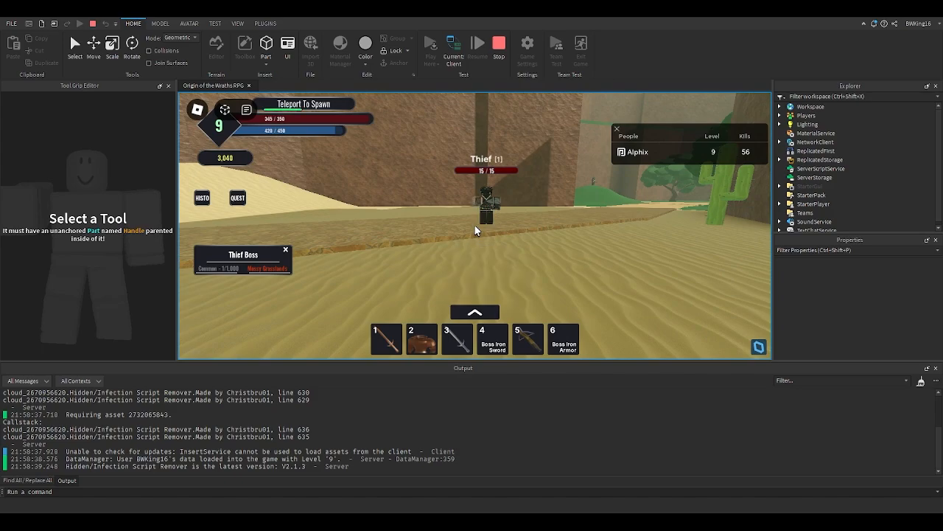
scroll(476, 231, down, 6)
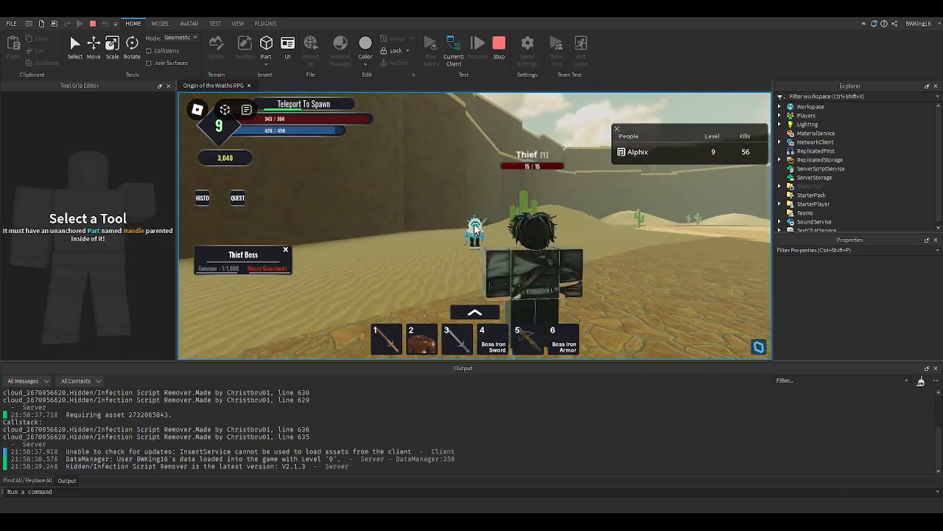
right_drag(538, 236, 538, 236)
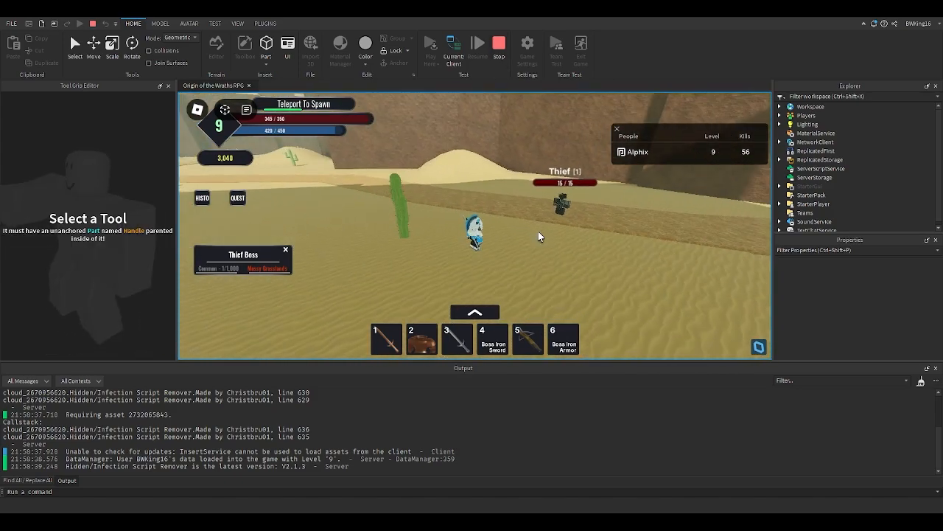
scroll(538, 230, up, 6)
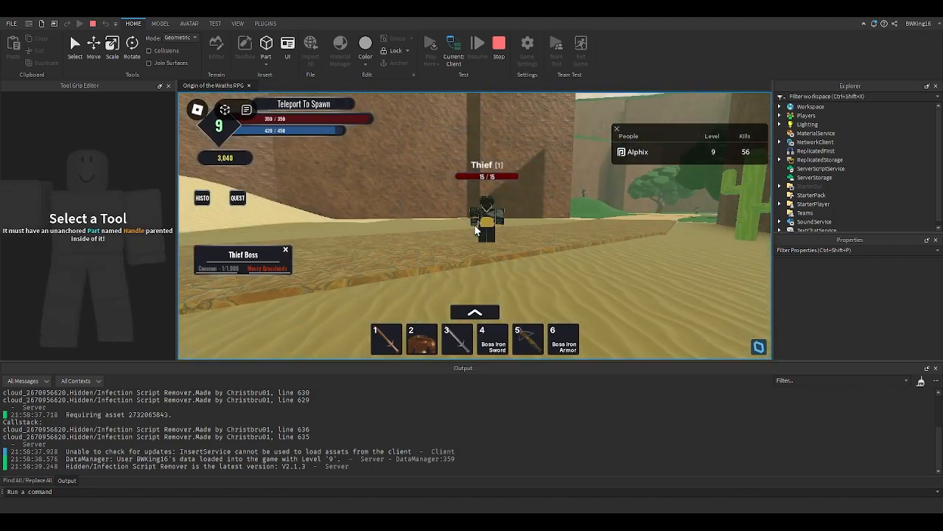
scroll(475, 231, down, 8)
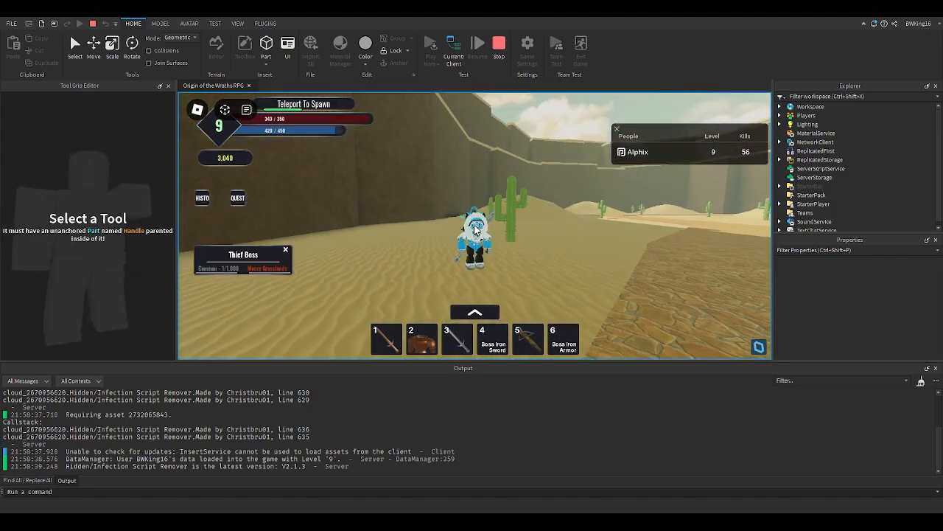
scroll(476, 231, down, 2)
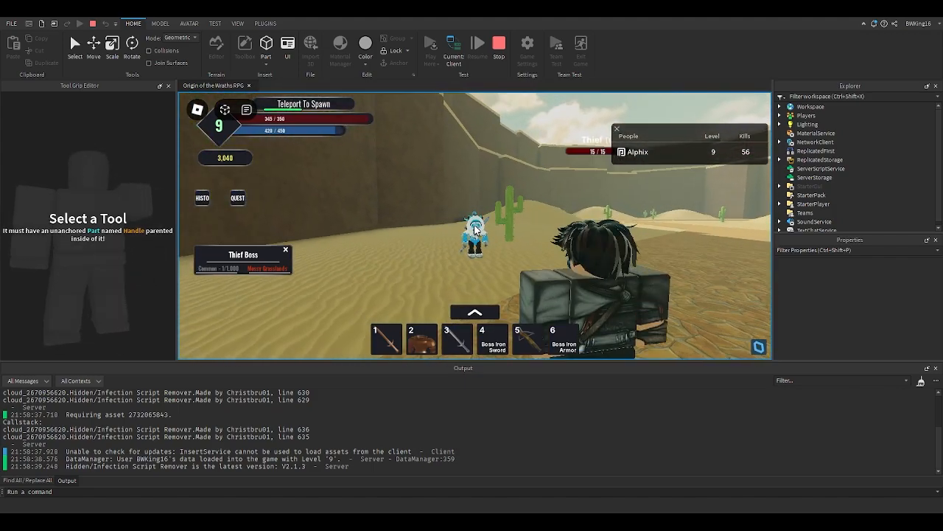
right_drag(475, 230, 477, 226)
click(499, 46)
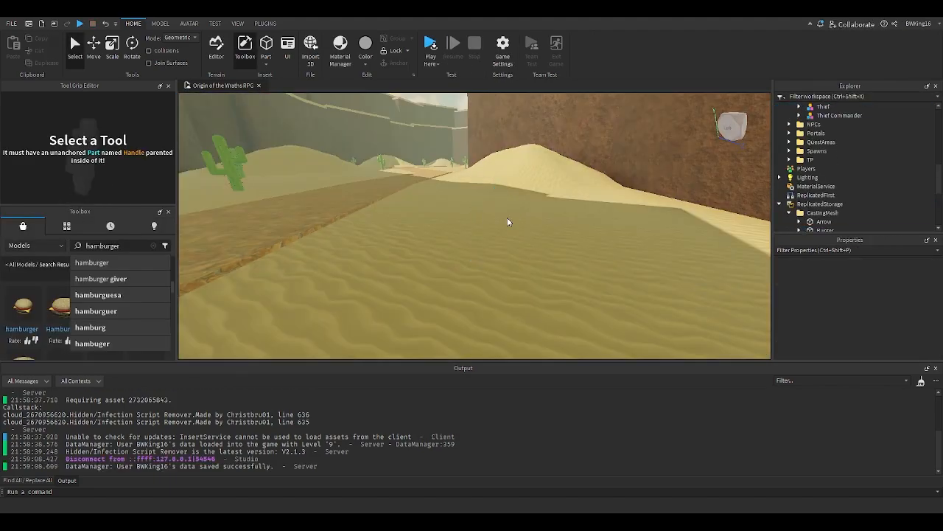
- Fly the camera across the map from the desert back toward the grasslands
right_drag(507, 222, 506, 221)
key(w)
key(w)
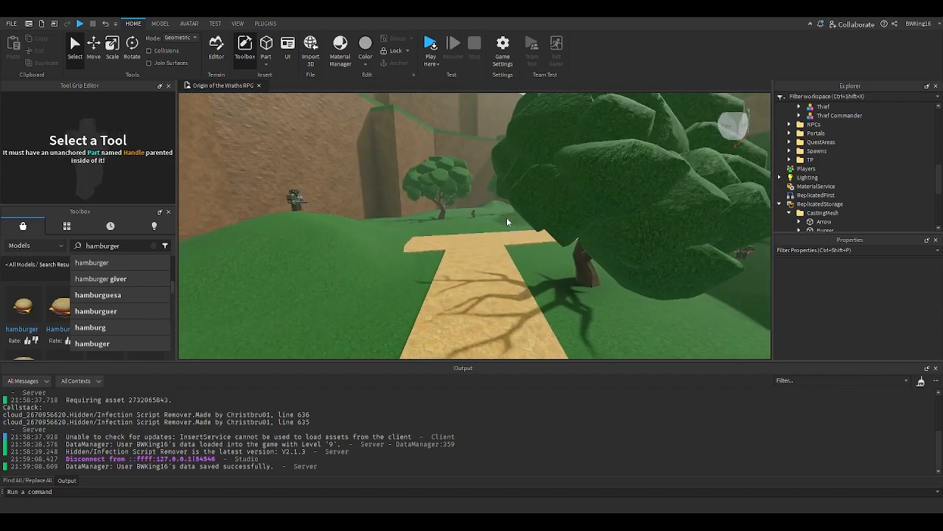
key(w)
right_drag(507, 217, 492, 219)
key(w)
key(w)
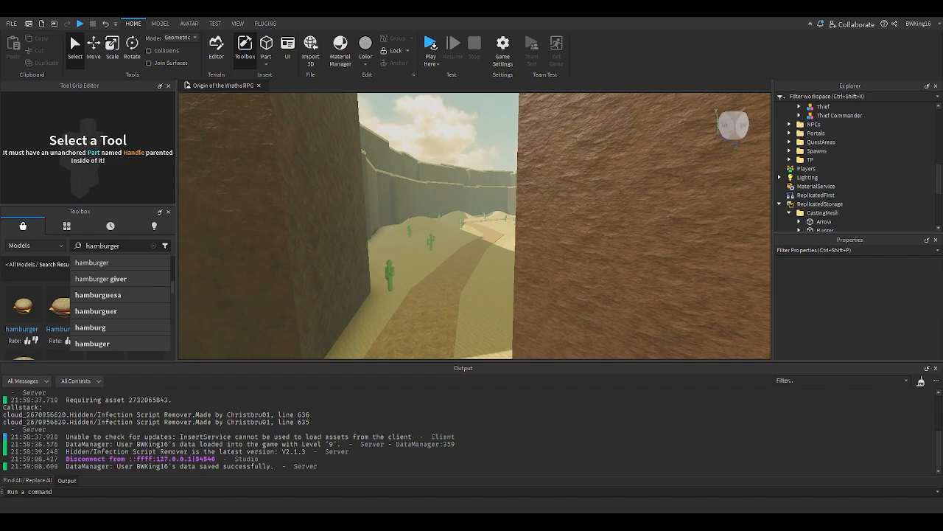
key(w)
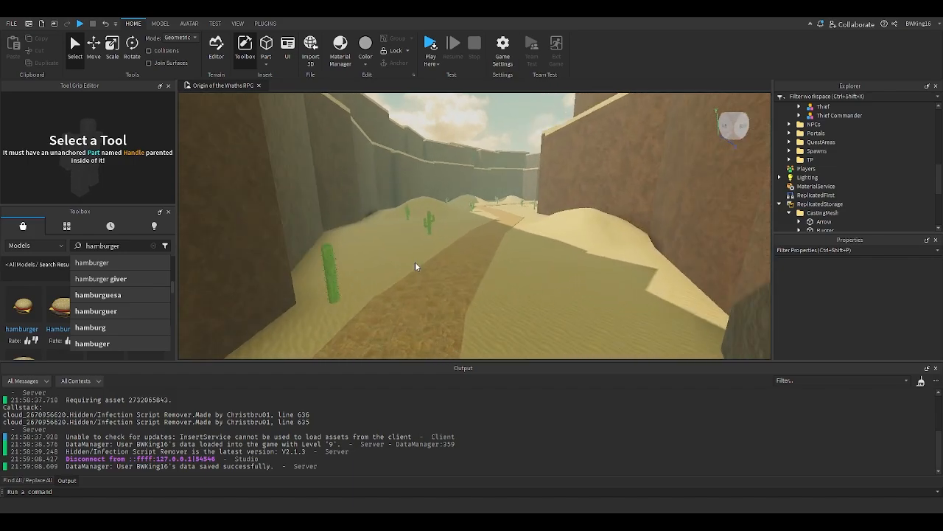
key(w)
mouse_move(484, 247)
right_down()
mouse_move(469, 234)
mouse_move(480, 236)
right_up()
key(w)
key(w)
key(w)
key(w)
key(w)
key(w)
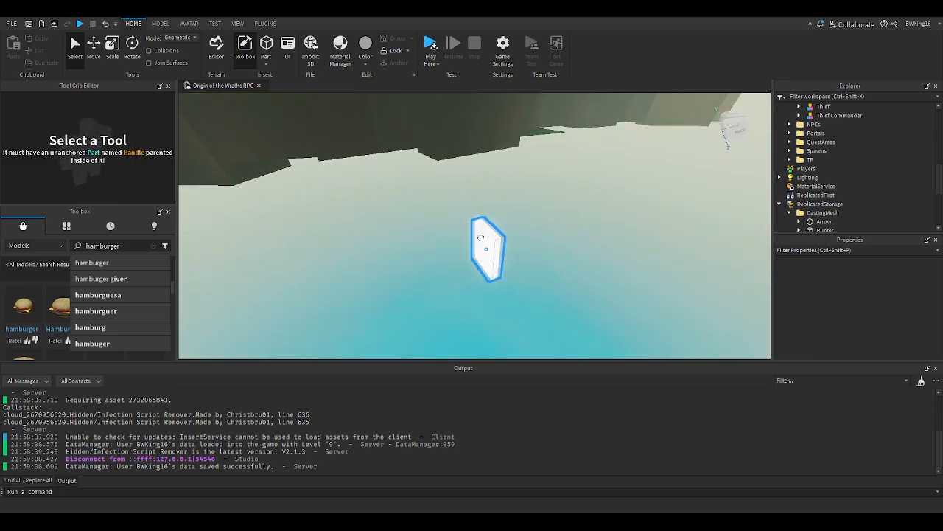
- Set the BrickColor of the Level Door's Base part to Really black
click(480, 236)
drag(480, 242, 462, 251)
key(f)
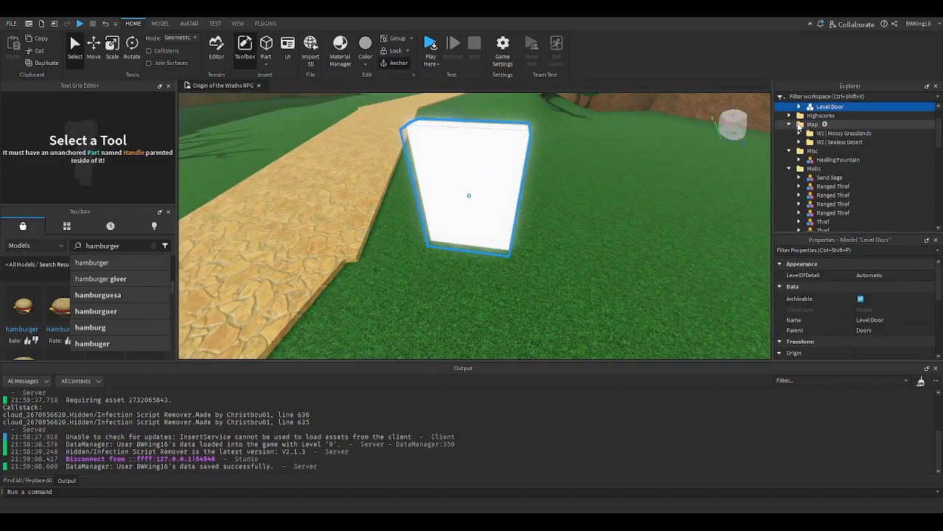
click(818, 116)
scroll(816, 122, up, 1)
click(819, 125)
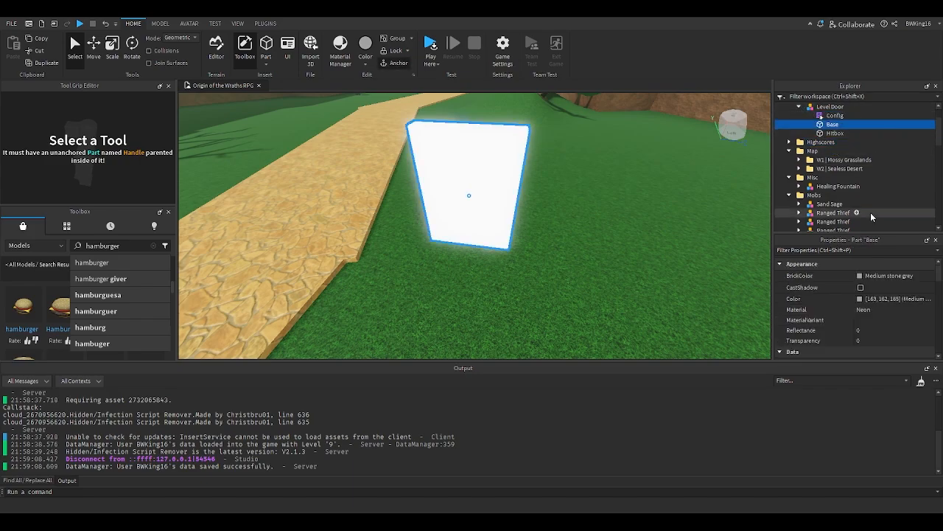
click(862, 277)
click(796, 433)
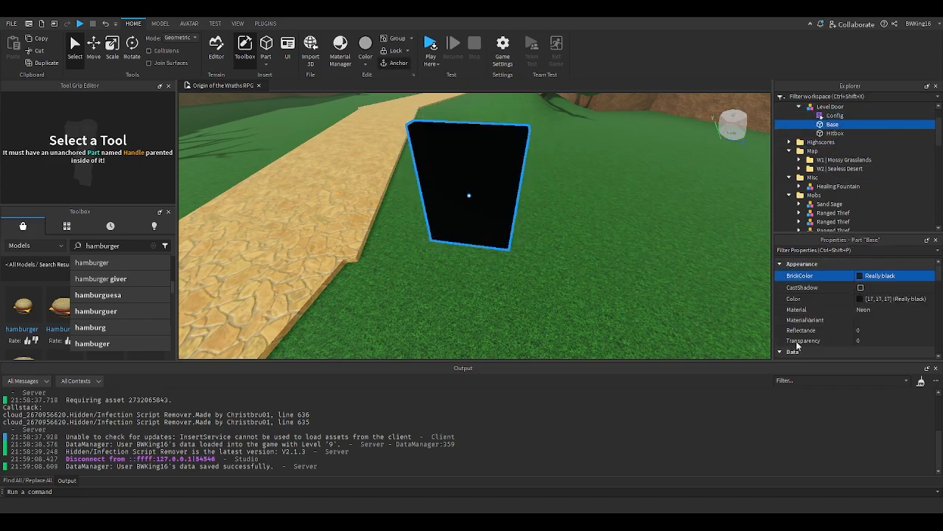
- Select the Level Door model and inspect its properties and appearance in the scene
scroll(816, 149, up, 1)
click(816, 134)
scroll(872, 324, down, 4)
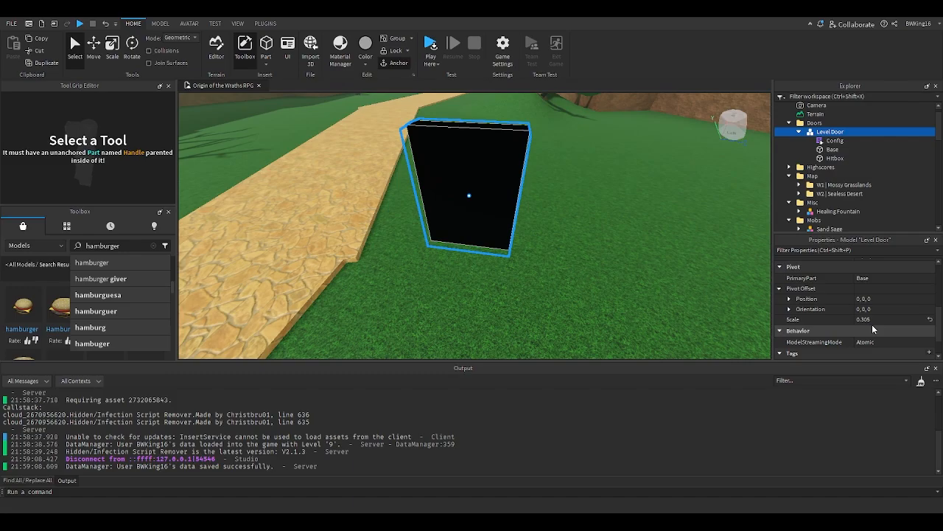
click(453, 220)
scroll(452, 219, down, 10)
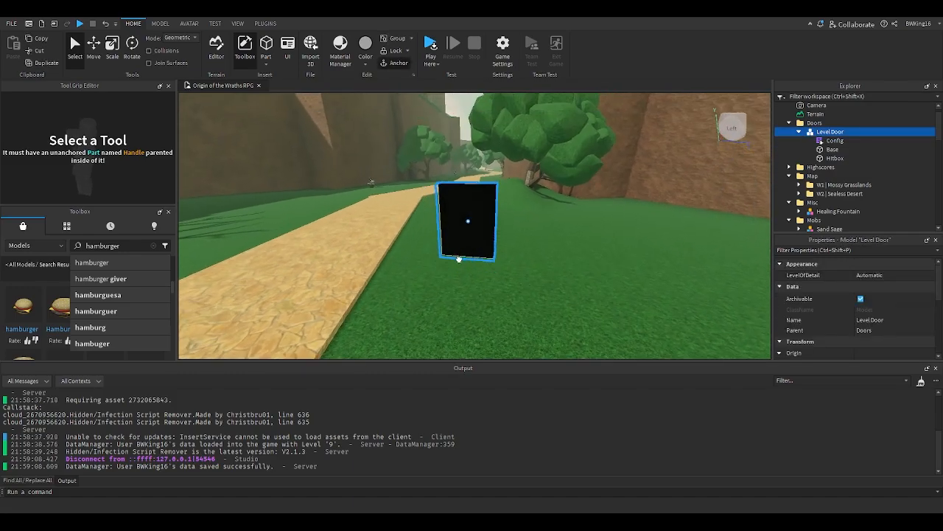
- Select the Level Door model in the canyon and rotate it to face along the desert path
key(w)
drag(465, 230, 473, 225)
click(821, 150)
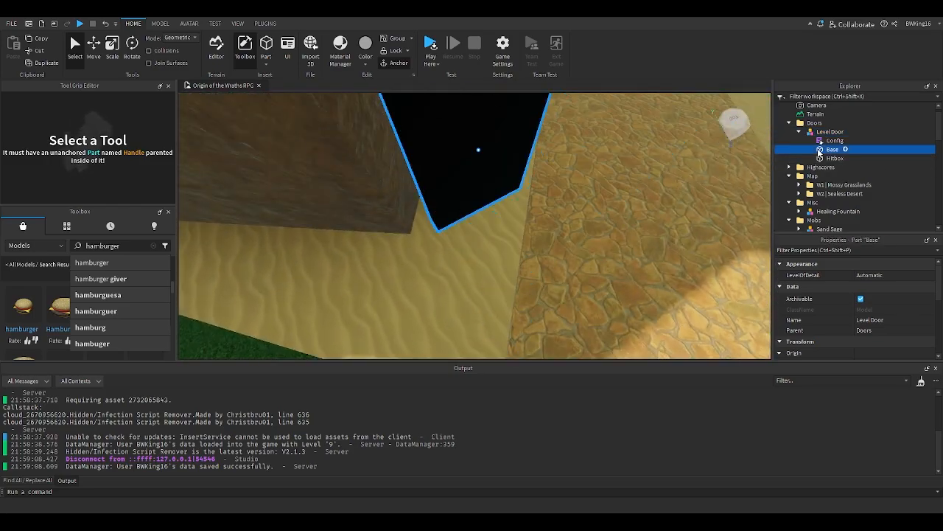
click(508, 171)
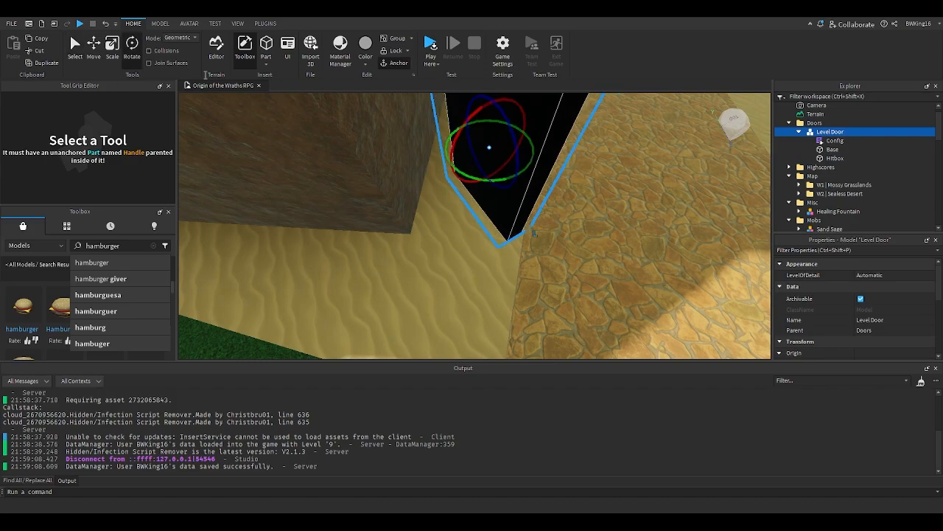
drag(498, 182, 533, 173)
- Examine the Level Door's Base and Hitbox parts and their transform properties
key(s)
right_drag(678, 165, 678, 164)
click(835, 158)
ctrl+click(832, 149)
scroll(815, 271, down, 5)
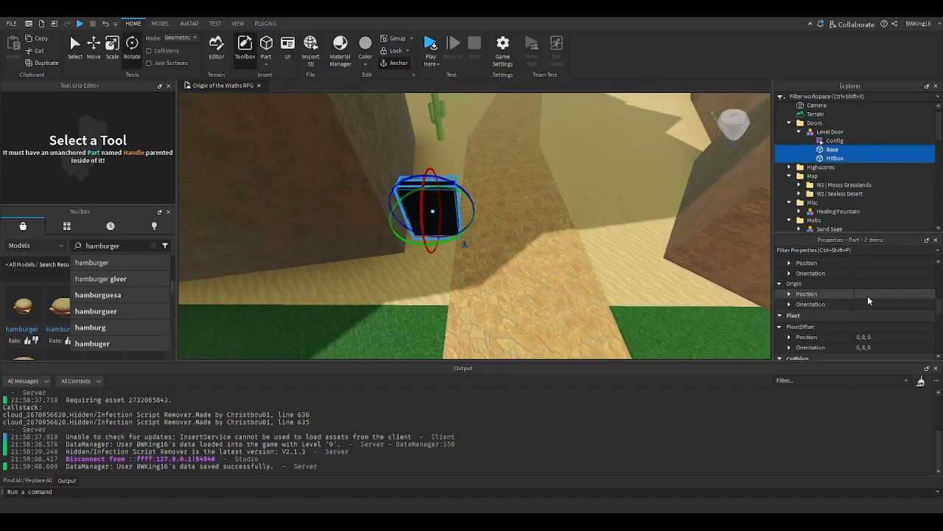
scroll(814, 271, up, 2)
click(821, 165)
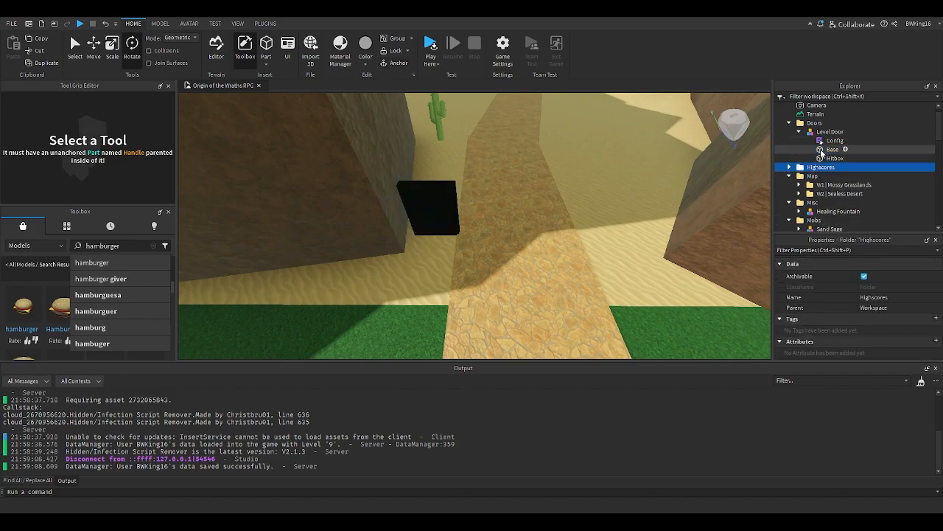
click(830, 131)
scroll(901, 322, down, 3)
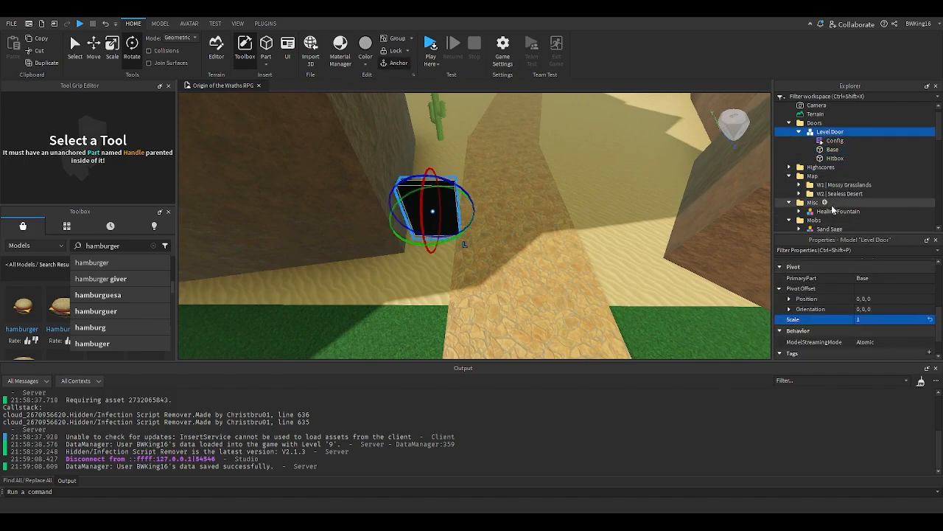
click(832, 149)
scroll(867, 295, up, 5)
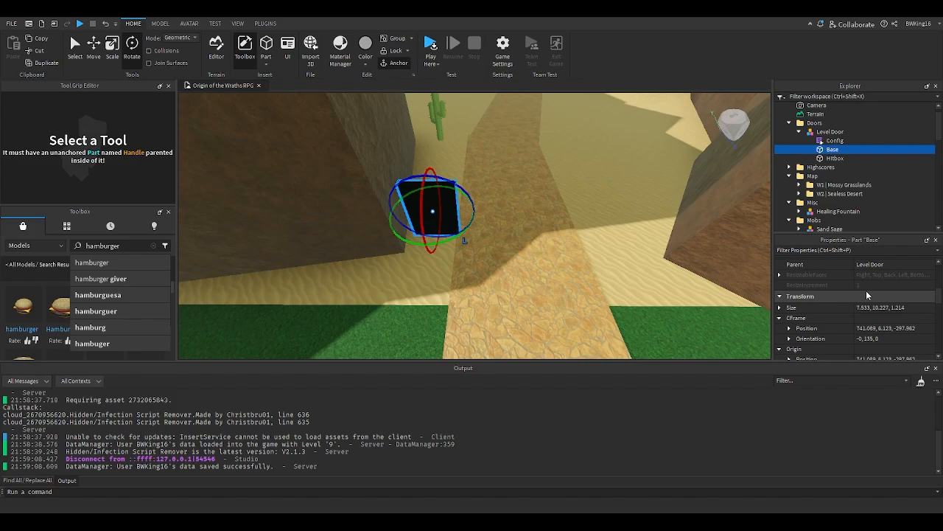
scroll(872, 300, down, 3)
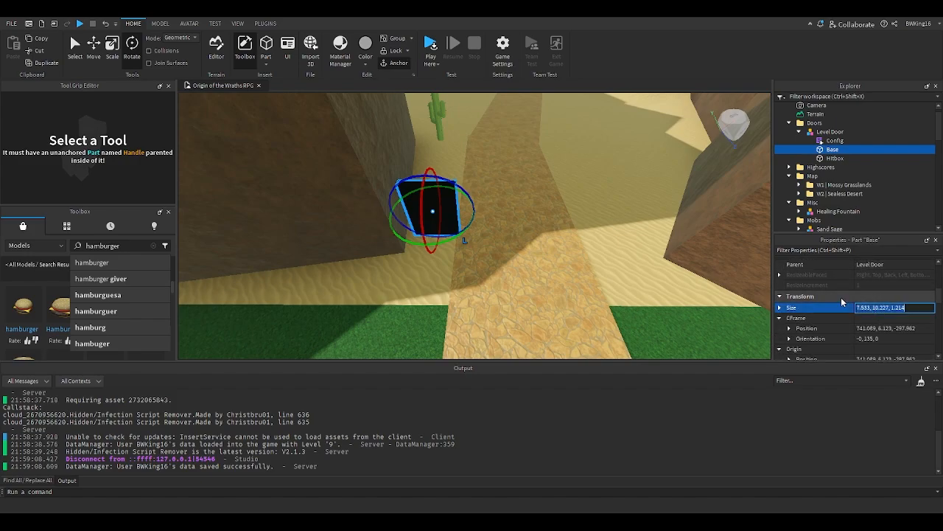
right_drag(549, 238, 544, 235)
scroll(544, 234, down, 2)
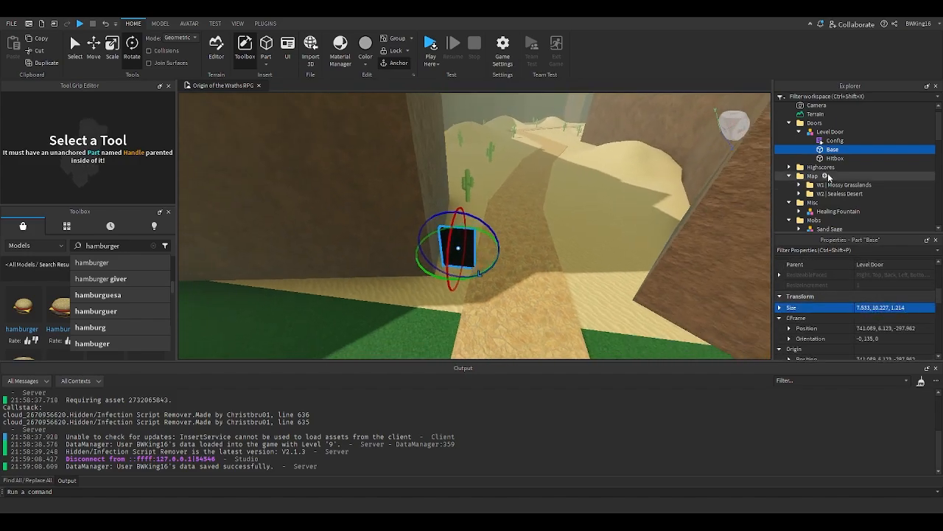
click(823, 158)
click(821, 150)
- Set the Move snapping increment to 10 studs
click(160, 23)
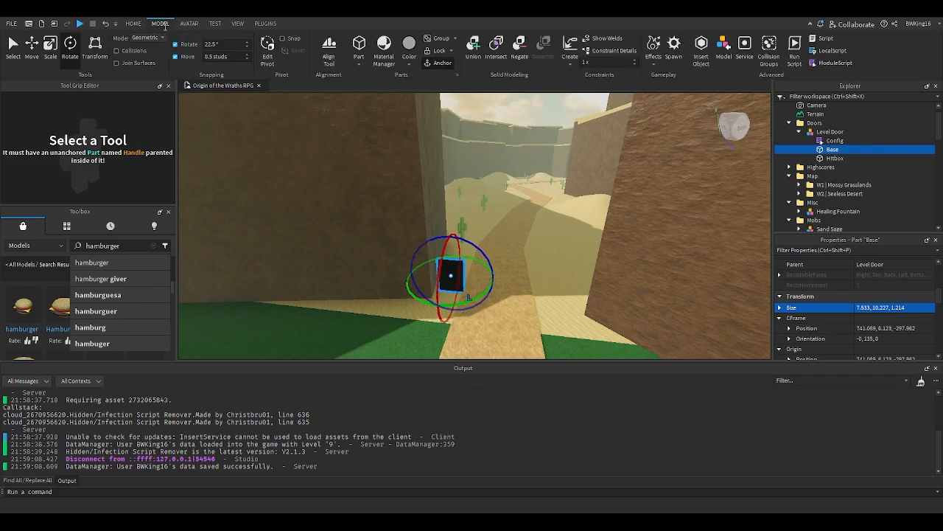
click(220, 57)
text(10)
right_drag(391, 214, 395, 216)
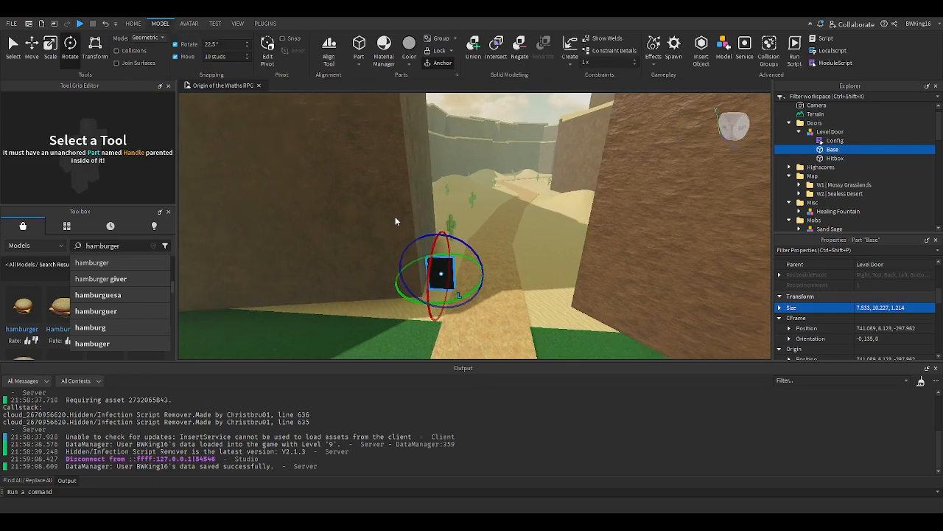
click(476, 259)
click(442, 274)
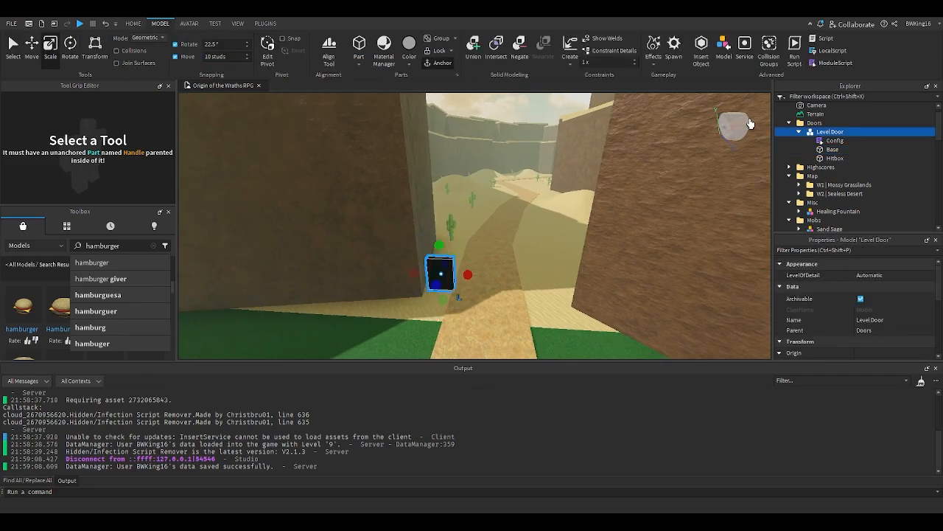
- Scale the Level Door's Base part wider so it spans the canyon passage
click(824, 149)
key(e)
drag(435, 215, 434, 175)
right_drag(434, 175, 436, 183)
key(s)
drag(468, 240, 588, 258)
drag(326, 240, 297, 240)
right_drag(332, 225, 332, 225)
- Scale the Level Door's Hitbox part wider to cover the whole canyon opening
click(811, 158)
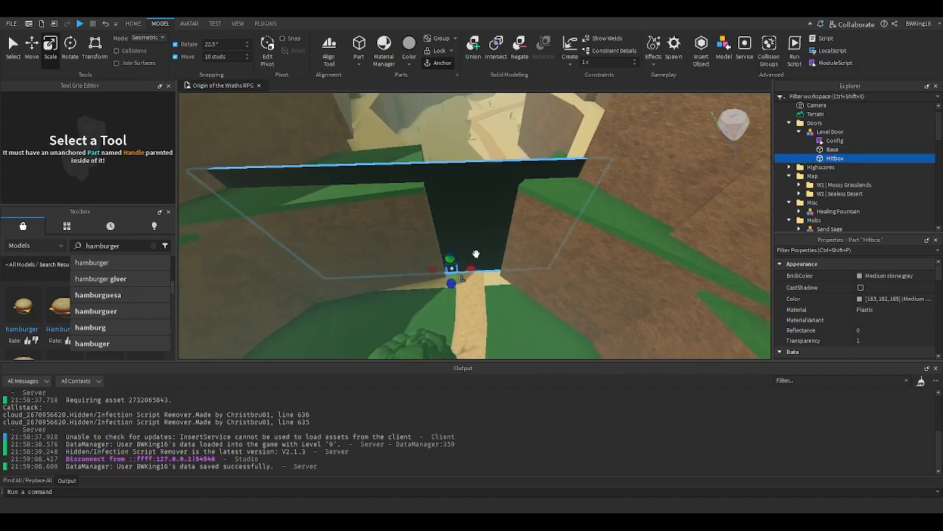
drag(435, 148, 436, 149)
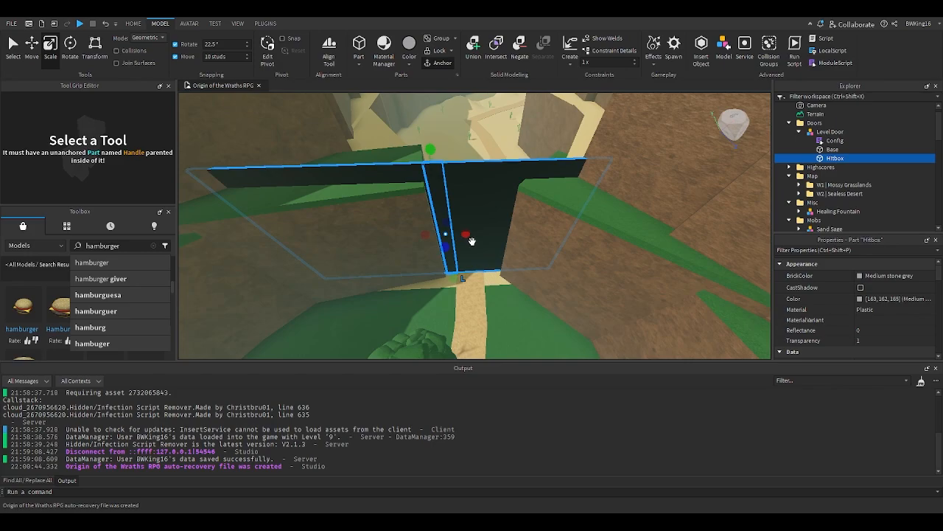
ctrl+drag(470, 239, 565, 241)
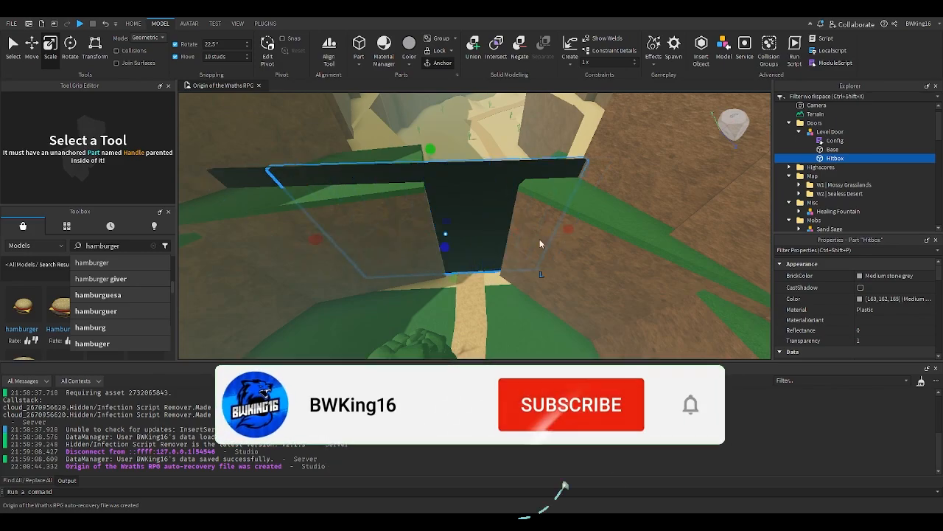
drag(325, 242, 275, 246)
right_drag(281, 237, 281, 237)
right_drag(419, 158, 418, 162)
right_drag(424, 263, 424, 263)
right_drag(485, 221, 484, 221)
scroll(479, 222, down, 3)
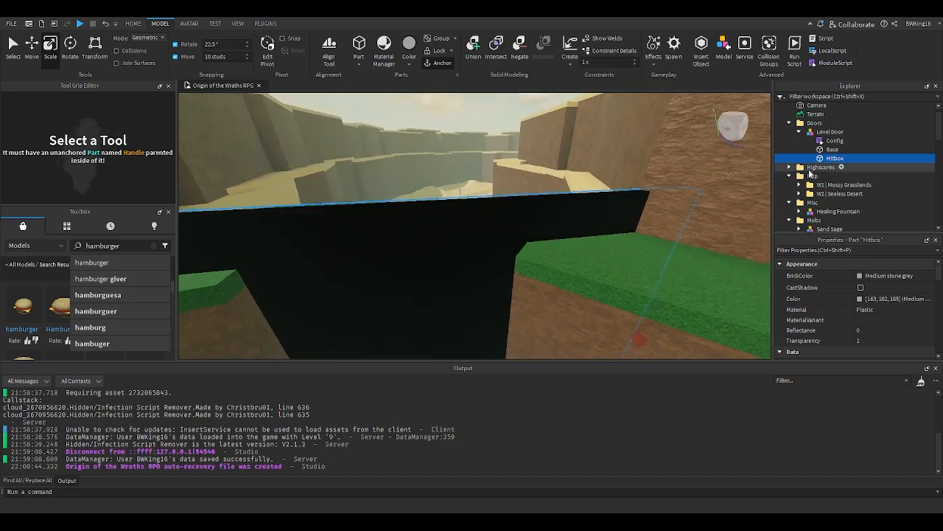
- Set the BrickColor of the Level Door's Base part to Black
click(821, 150)
click(868, 279)
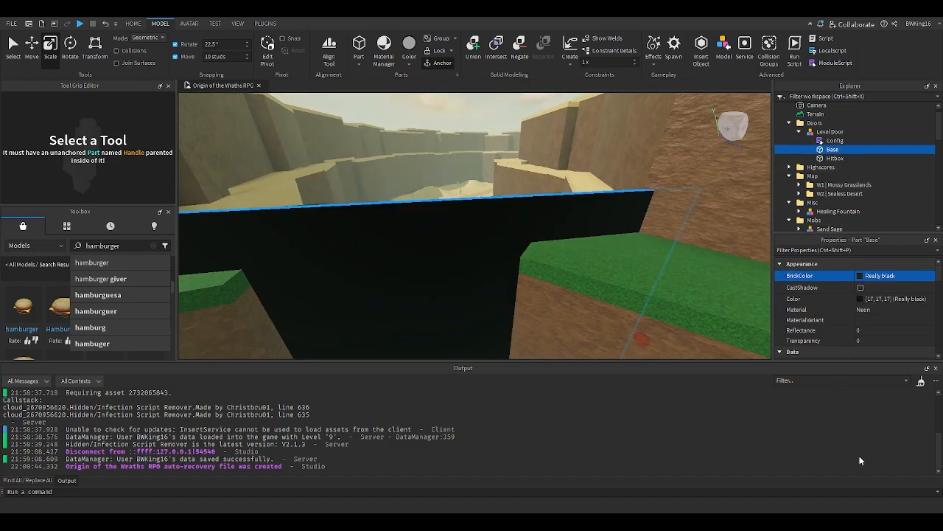
click(860, 453)
right_drag(536, 263, 533, 263)
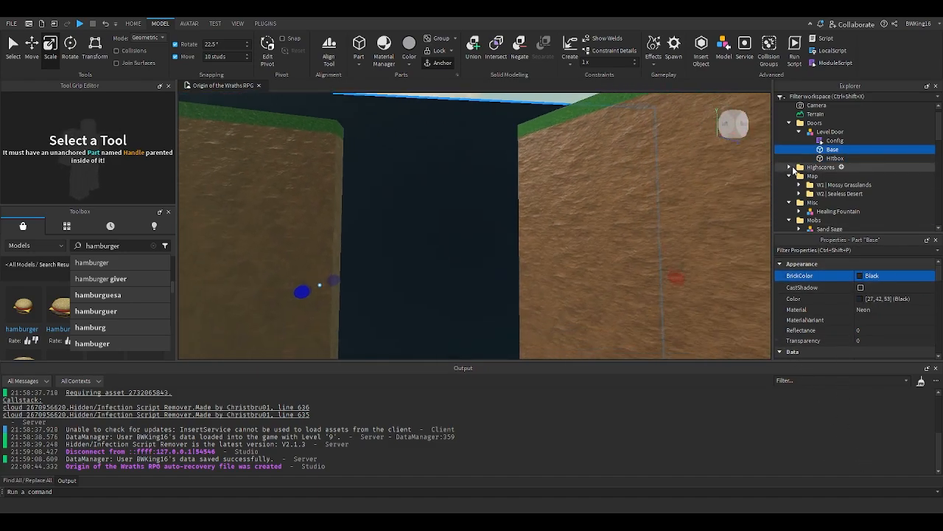
- Edit the Level Door's Config script to set the destination Name to "Sealess Desert"
double_click(812, 143)
click(258, 113)
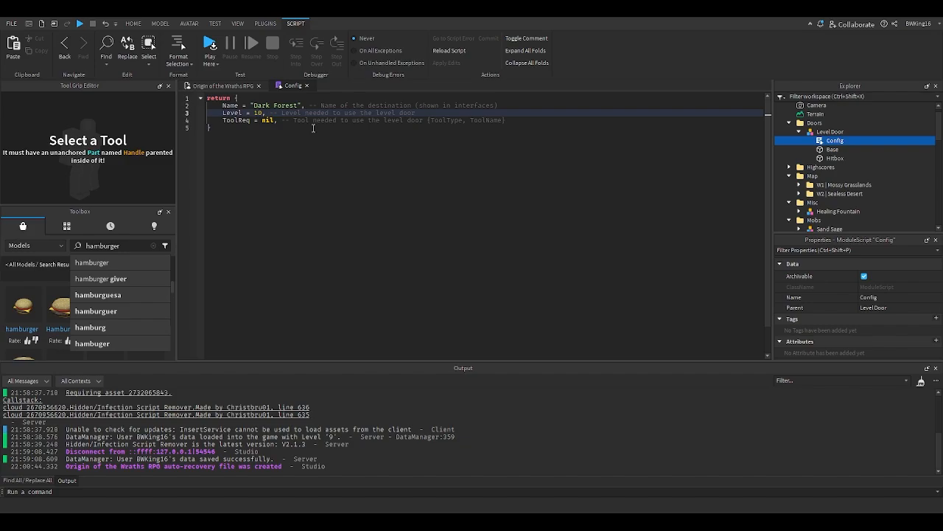
scroll(837, 185, down, 5)
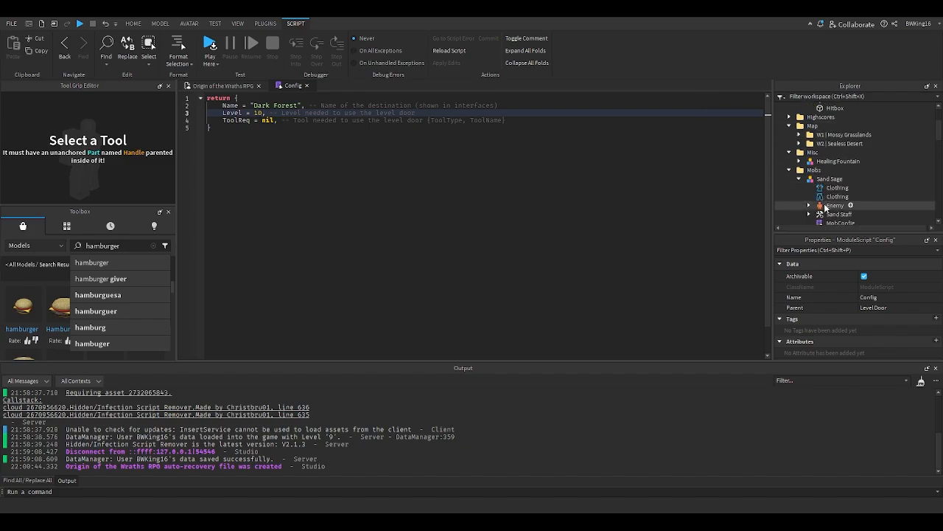
double_click(826, 198)
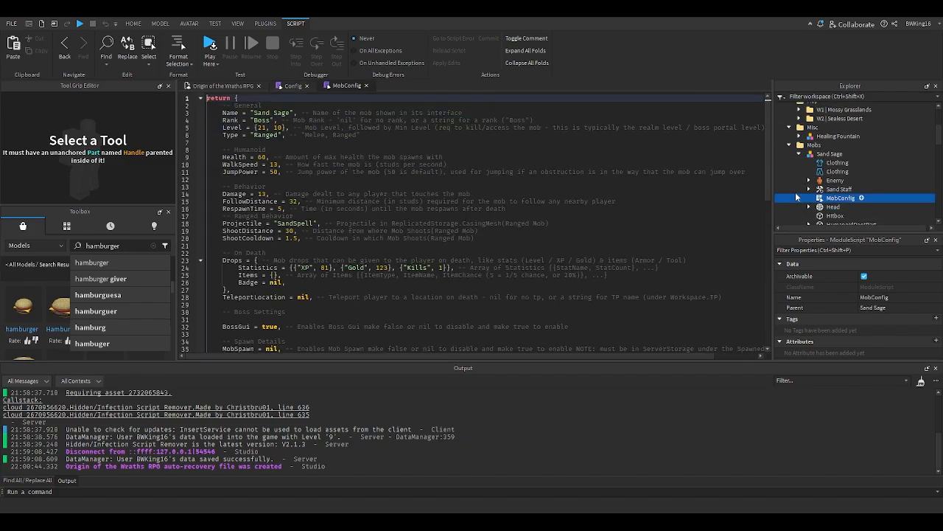
click(366, 86)
double_click(261, 107)
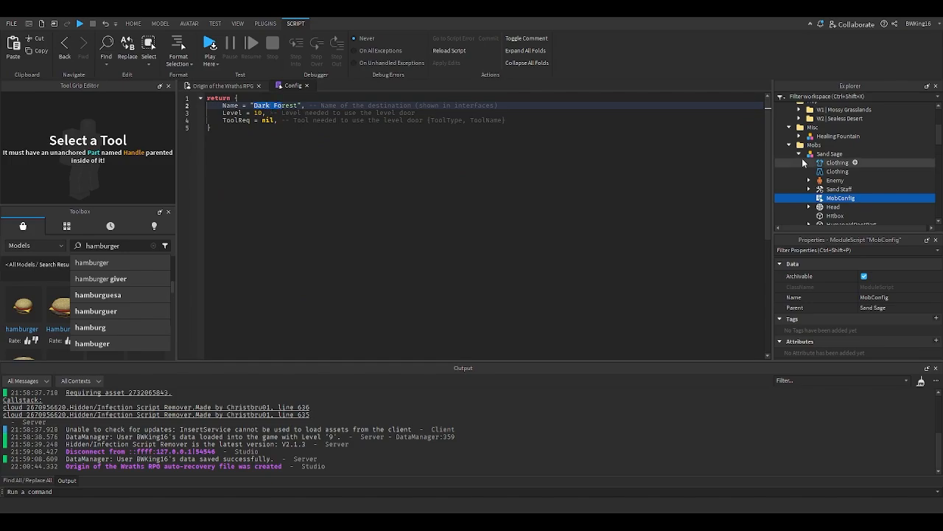
scroll(818, 155, up, 2)
click(830, 144)
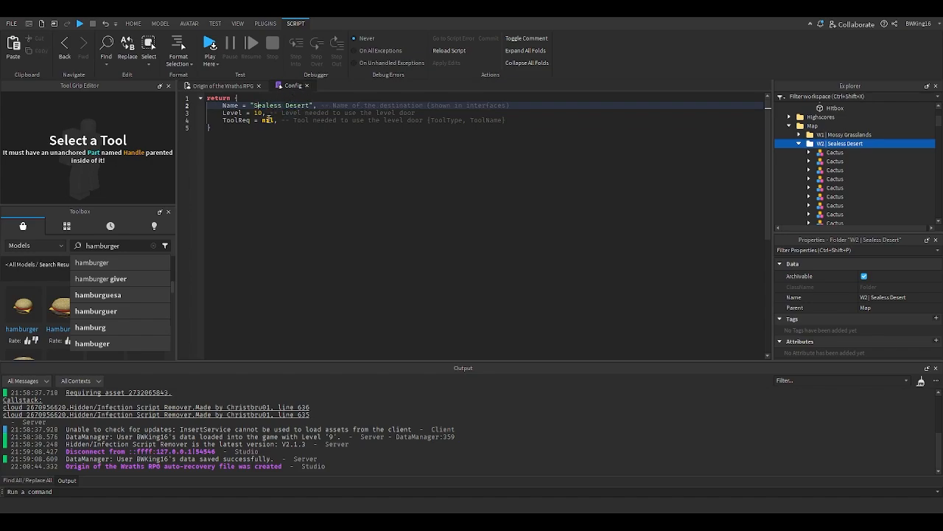
double_click(267, 119)
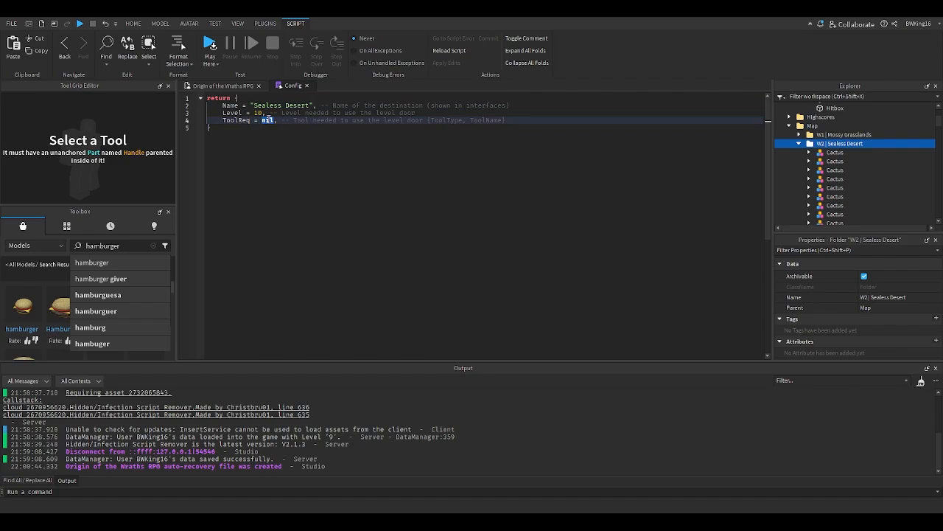
click(306, 85)
- Rename the Level Door model to SealessDesert
scroll(467, 205, down, 5)
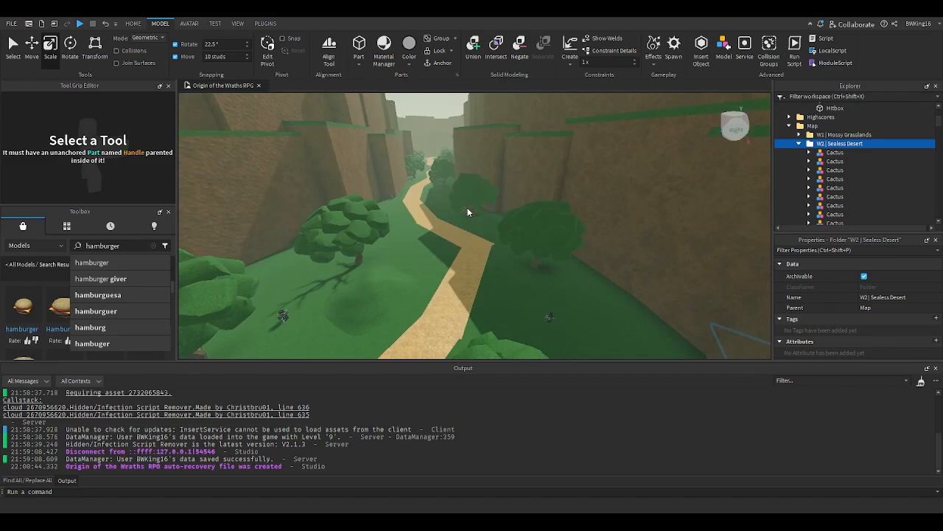
scroll(467, 210, up, 10)
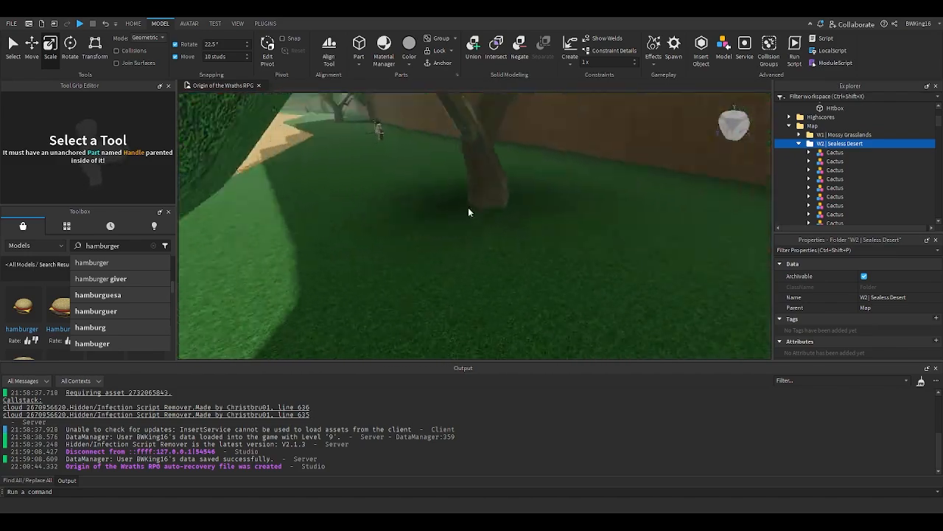
scroll(468, 213, up, 10)
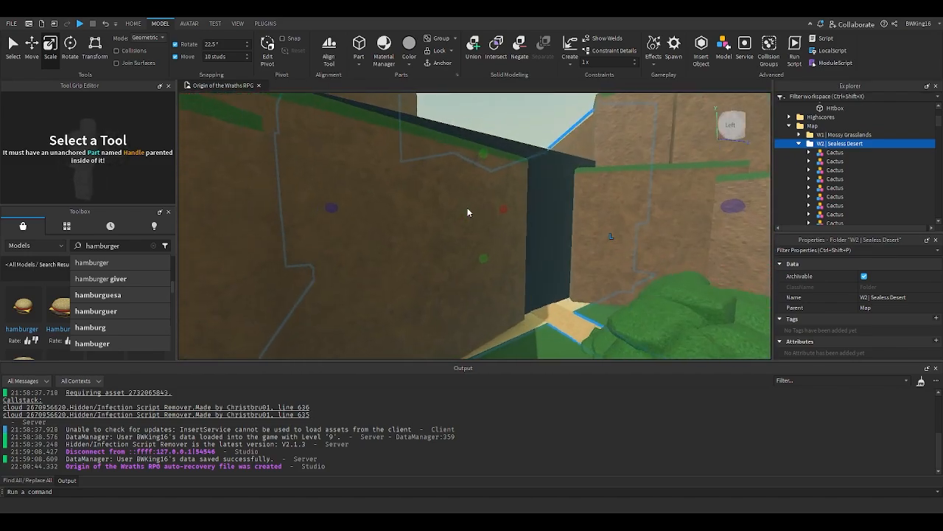
right_drag(469, 213, 460, 210)
click(790, 126)
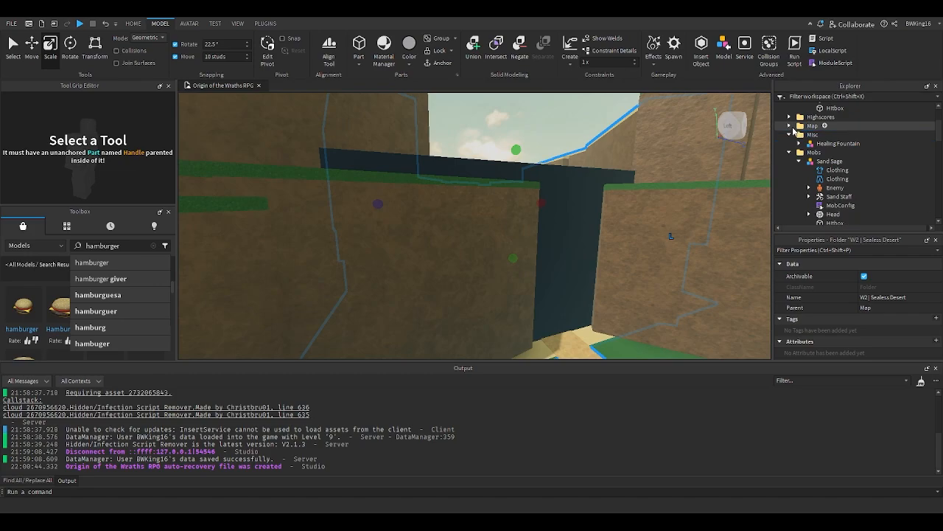
click(791, 135)
click(790, 144)
scroll(805, 163, up, 3)
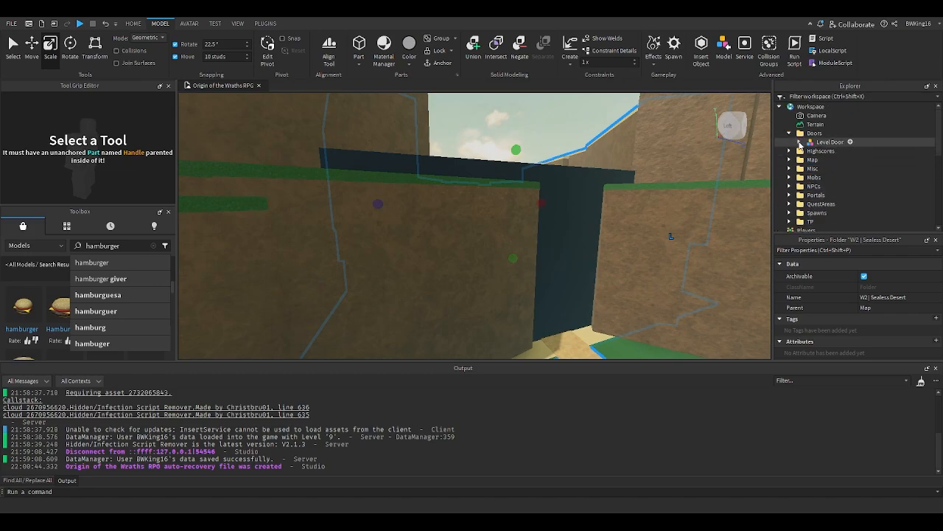
click(831, 144)
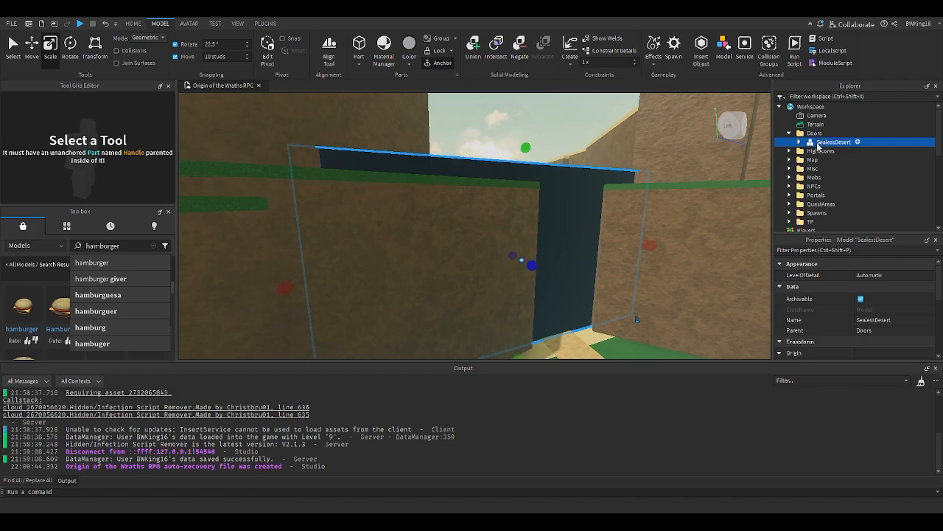
- Playtest the game to check the Sealess Desert door, then stop the test
key(w)
key(e)
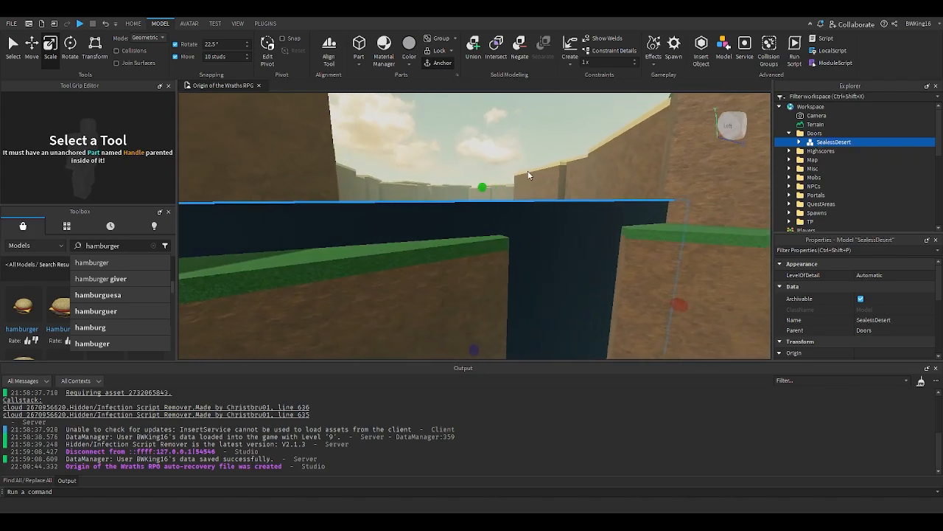
click(527, 170)
right_drag(527, 171, 528, 171)
key(w)
click(133, 23)
key(w)
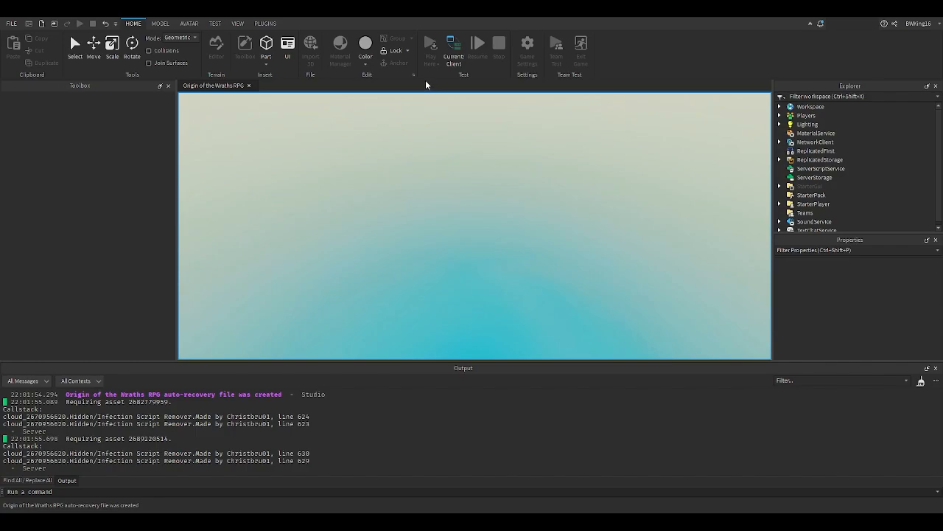
key(w)
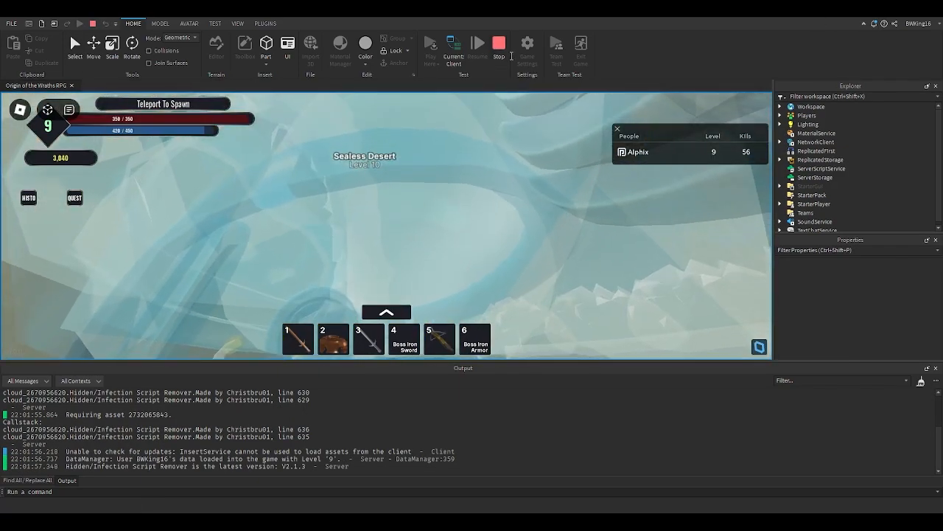
click(503, 55)
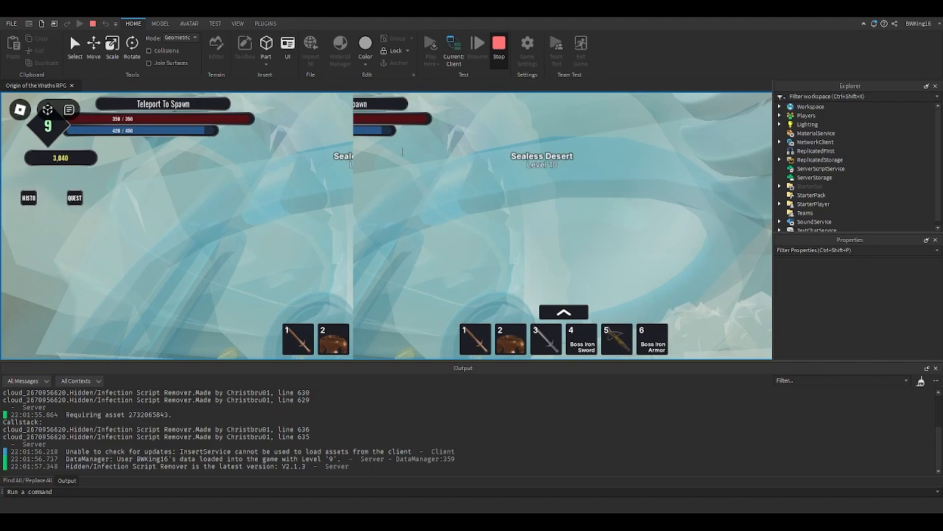
key(e)
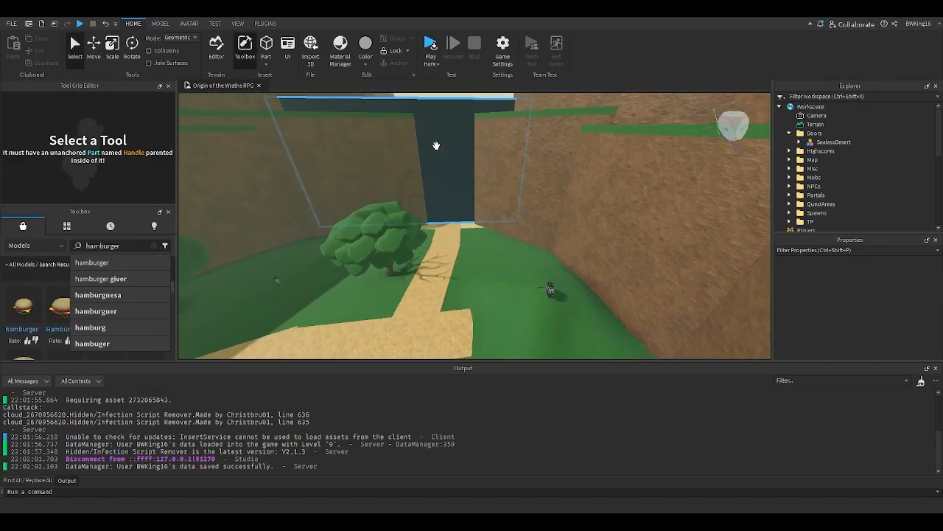
- Select the SealessDesert door model and its parts, and nudge the door's position with the Move tool
click(435, 145)
click(93, 56)
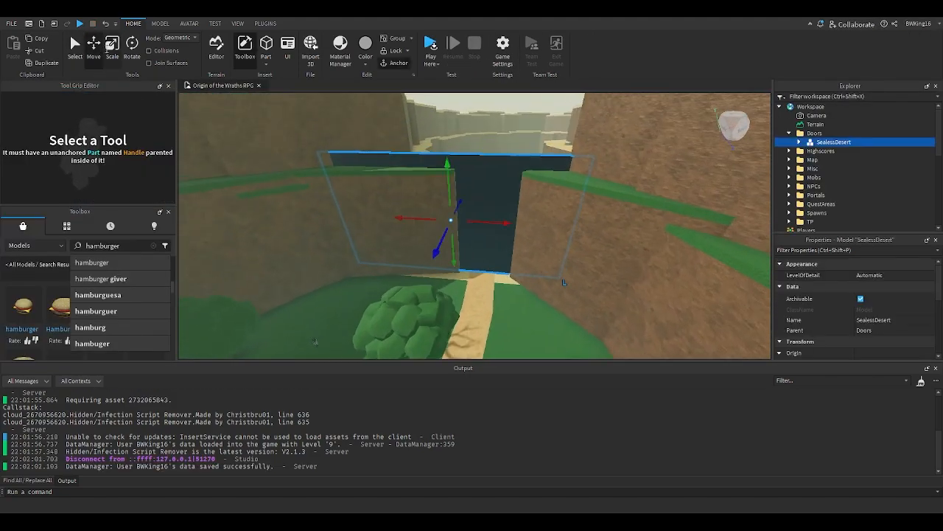
key(e)
right_drag(459, 167, 459, 166)
click(78, 54)
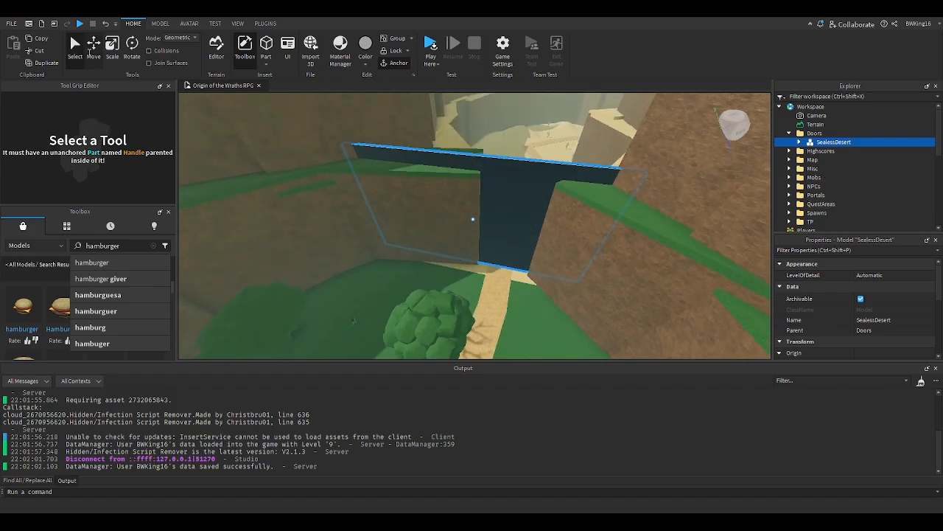
click(801, 141)
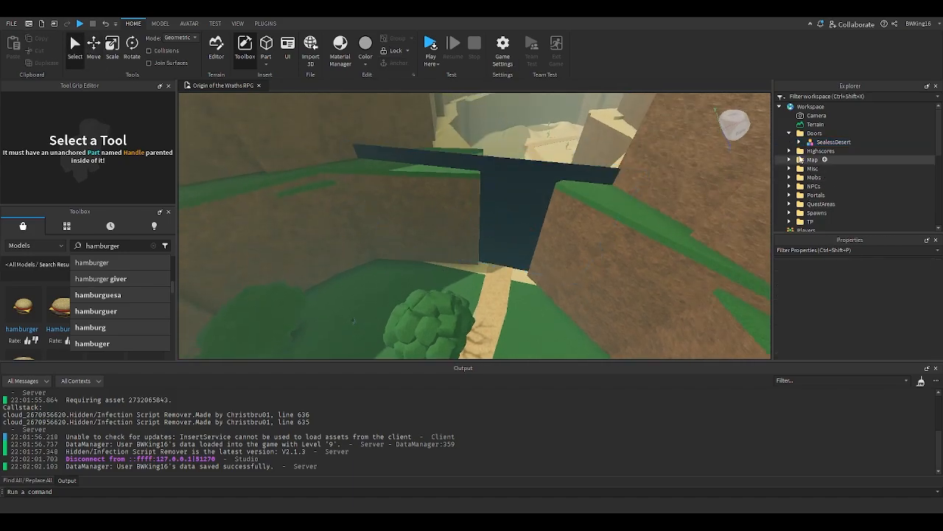
click(833, 160)
key(f)
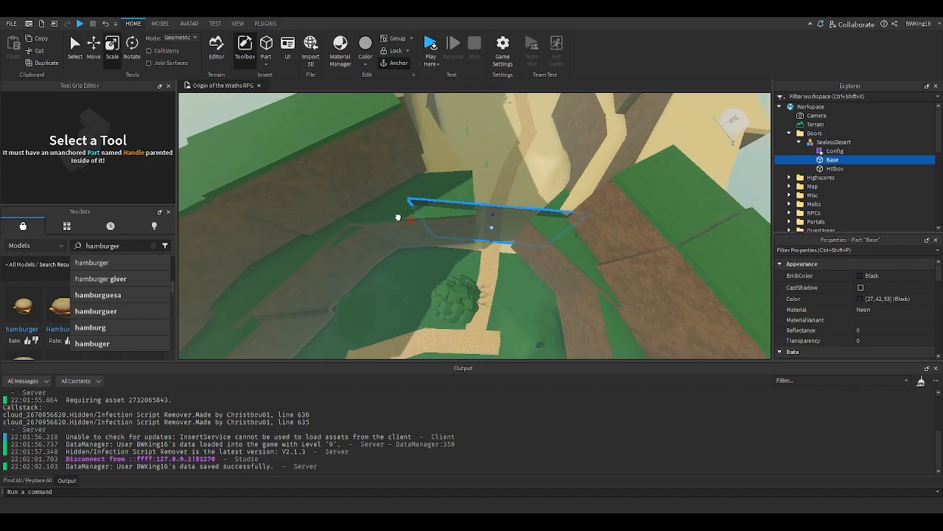
click(514, 219)
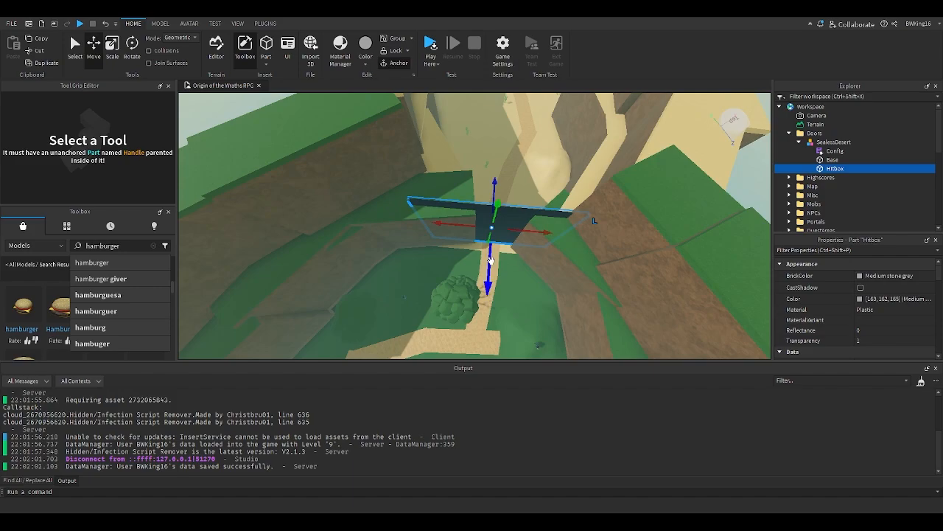
click(826, 142)
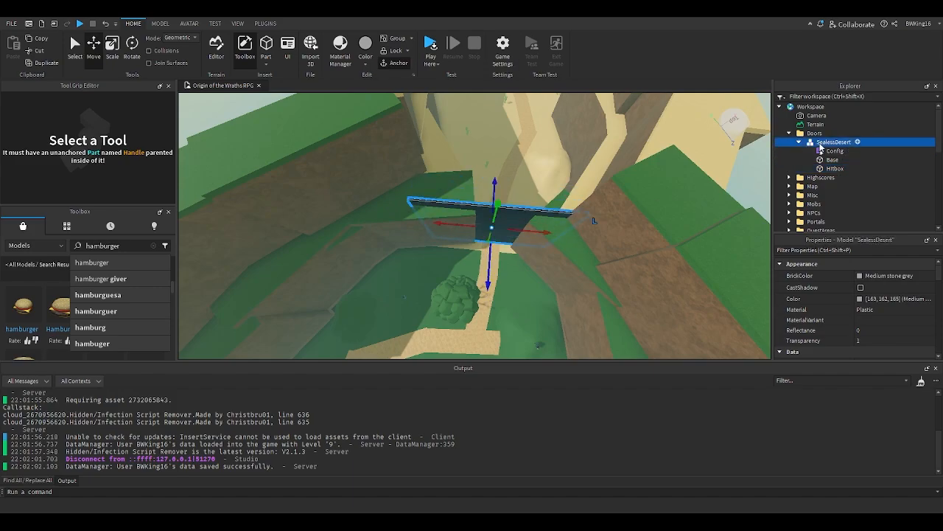
drag(487, 262, 497, 247)
right_drag(497, 247, 497, 247)
click(816, 171)
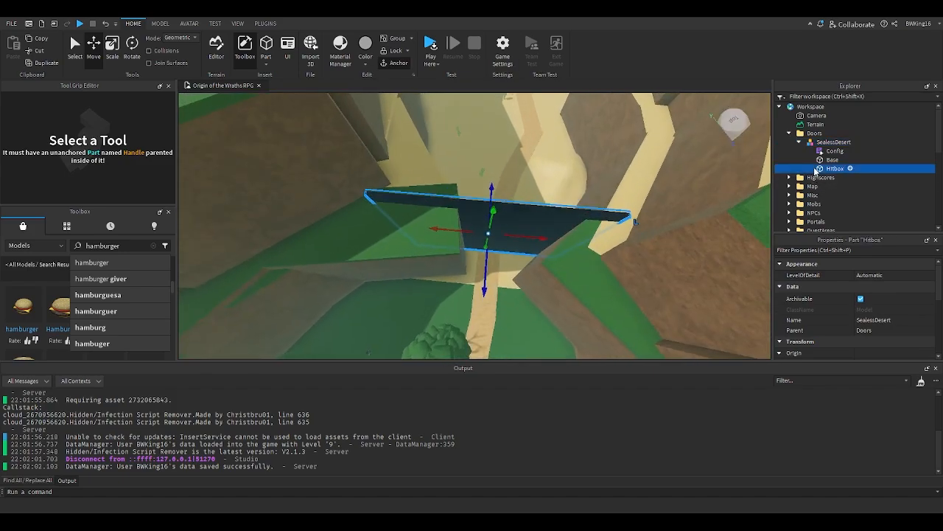
- Resize the door's Hitbox and Base parts with the Scale tool to fit the canyon passage
key(ctrl+3)
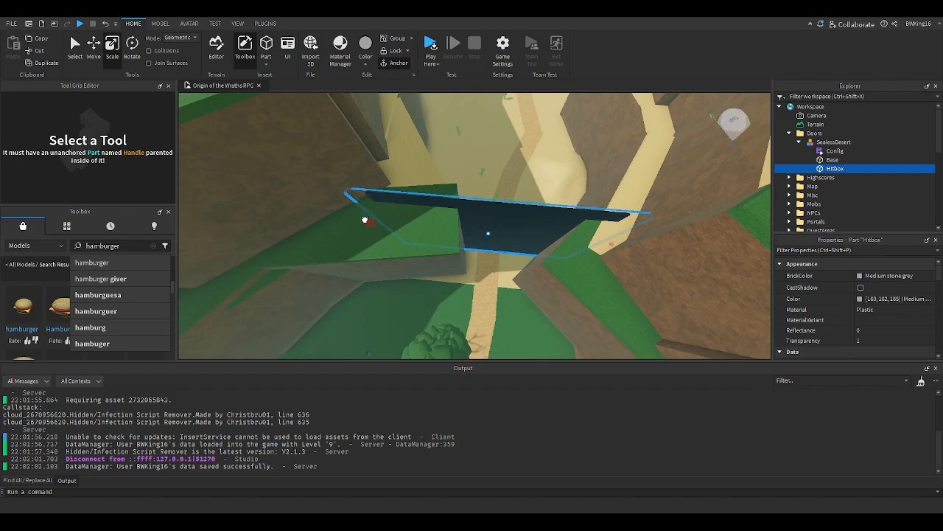
right_drag(461, 174, 461, 175)
click(818, 160)
right_drag(439, 275, 439, 226)
mouse_move(404, 261)
mouse_down()
mouse_move(390, 260)
mouse_move(390, 249)
mouse_up()
right_drag(390, 249, 393, 255)
click(394, 255)
key(q)
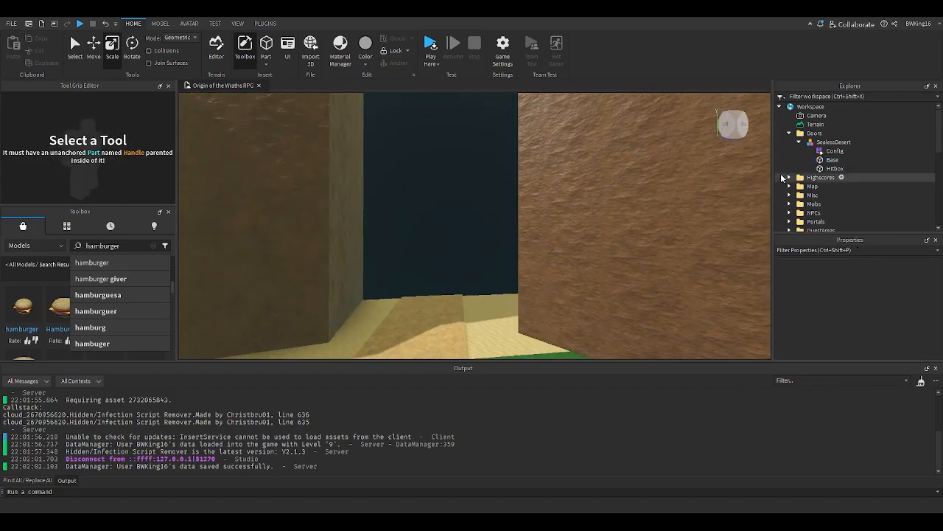
- Playtest the game, walking through the level door into the Sealess Desert area
click(431, 58)
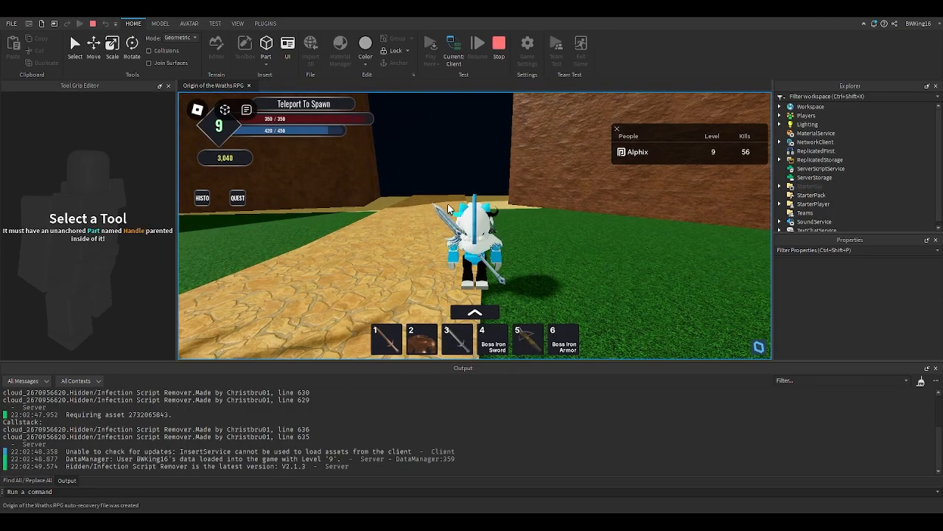
key(w)
mouse_move(450, 210)
right_down()
mouse_move(450, 194)
mouse_move(450, 210)
right_up()
scroll(449, 209, up, 5)
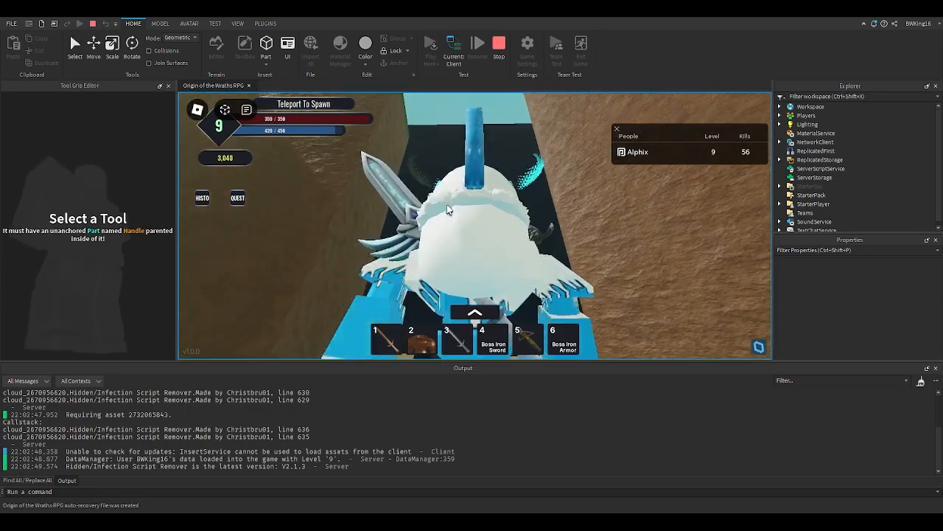
key(w)
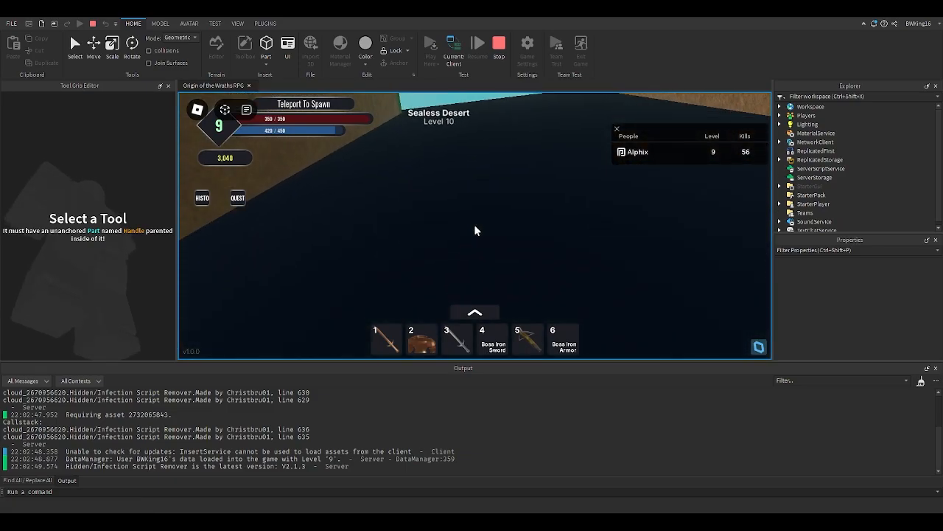
scroll(474, 230, down, 5)
key(4)
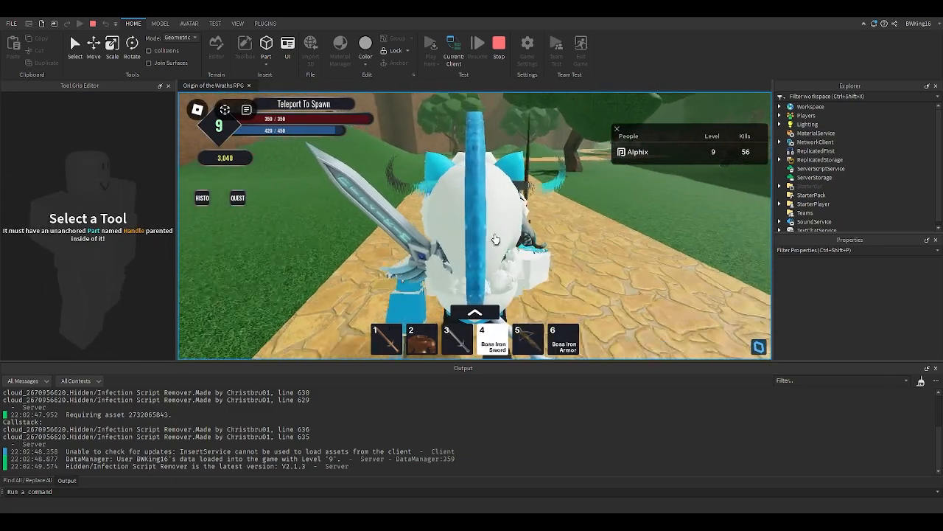
scroll(495, 238, down, 3)
key(a)
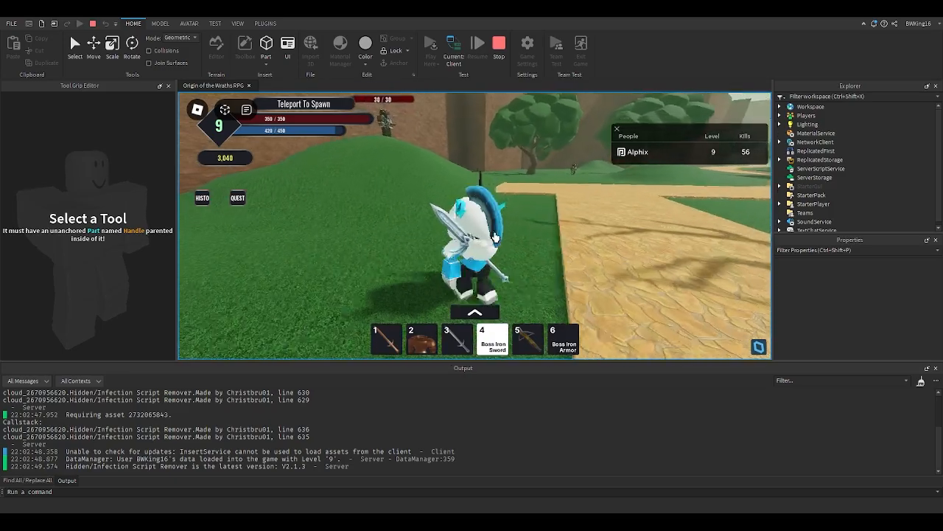
key(w)
right_drag(496, 237, 483, 225)
click(482, 225)
click(483, 224)
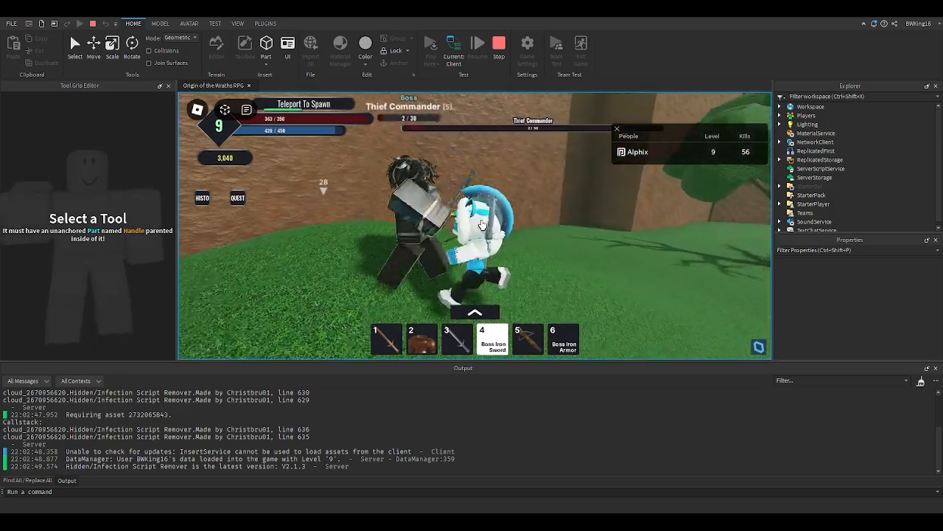
key(s)
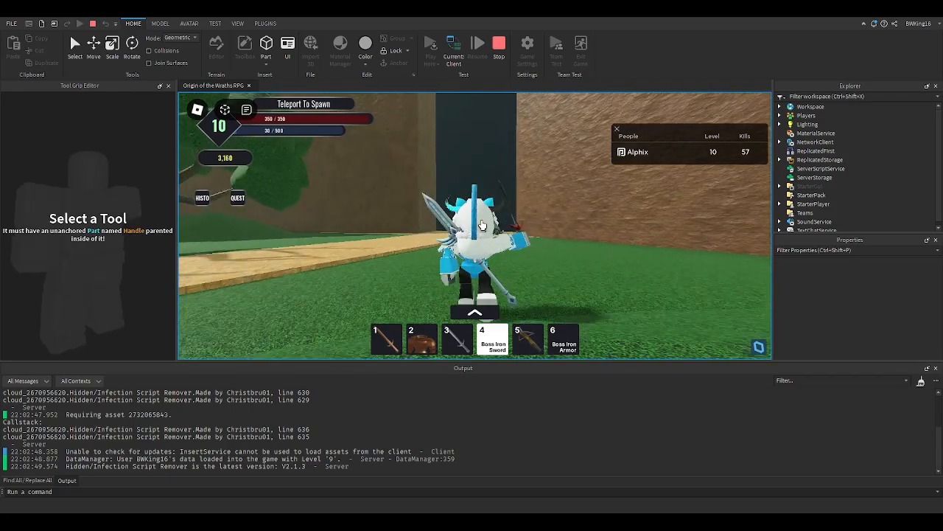
scroll(475, 231, up, 5)
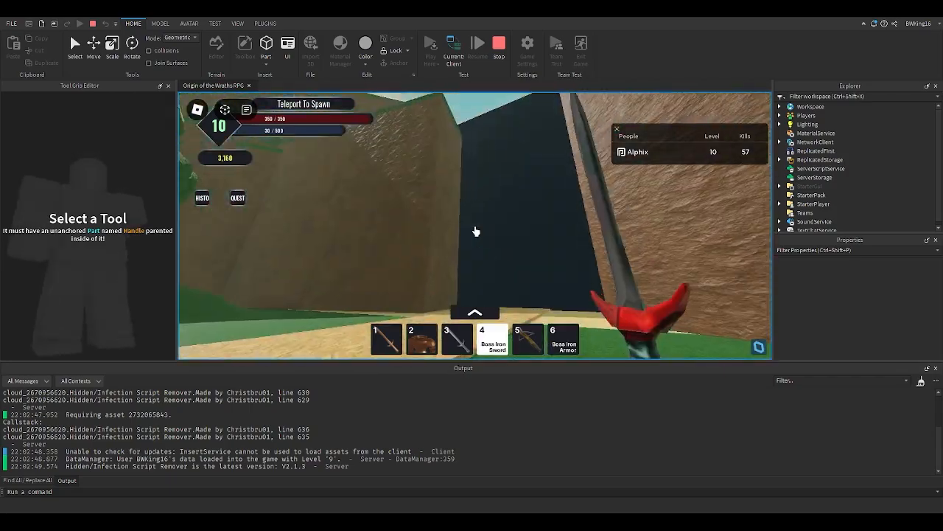
key(w)
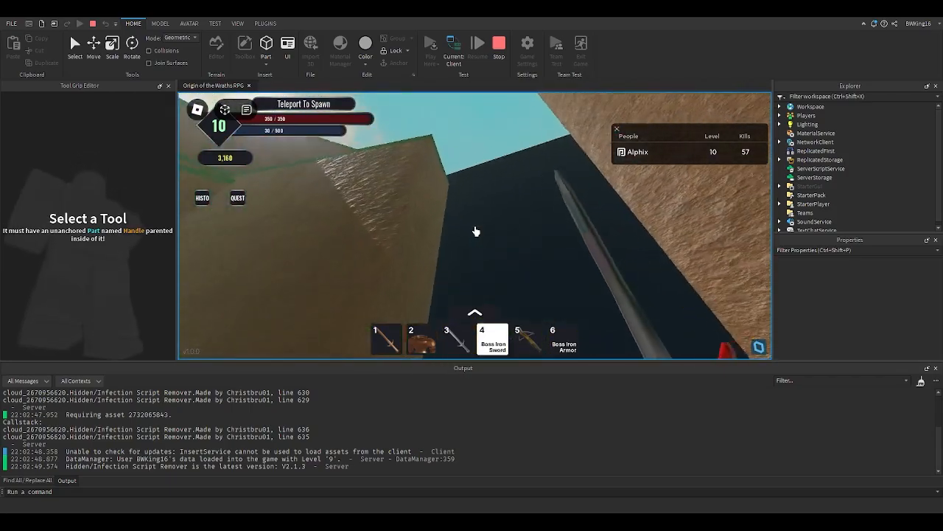
scroll(475, 231, down, 5)
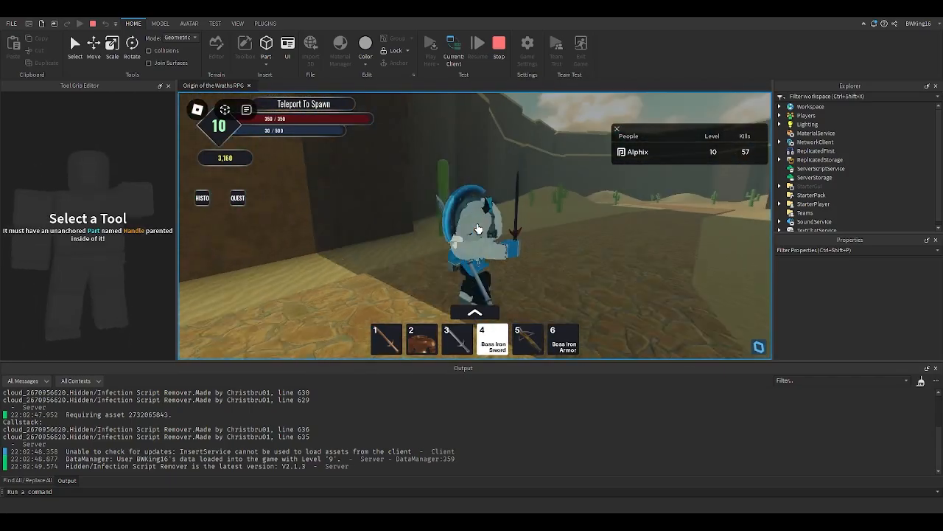
key(w)
right_drag(477, 230, 478, 230)
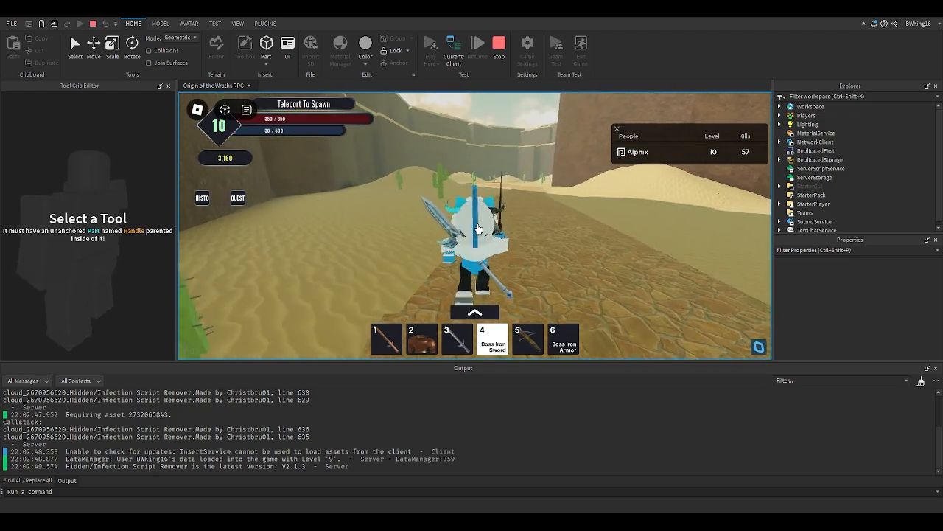
- Switch the test view to the server to inspect the desert, then return to the client view
click(454, 59)
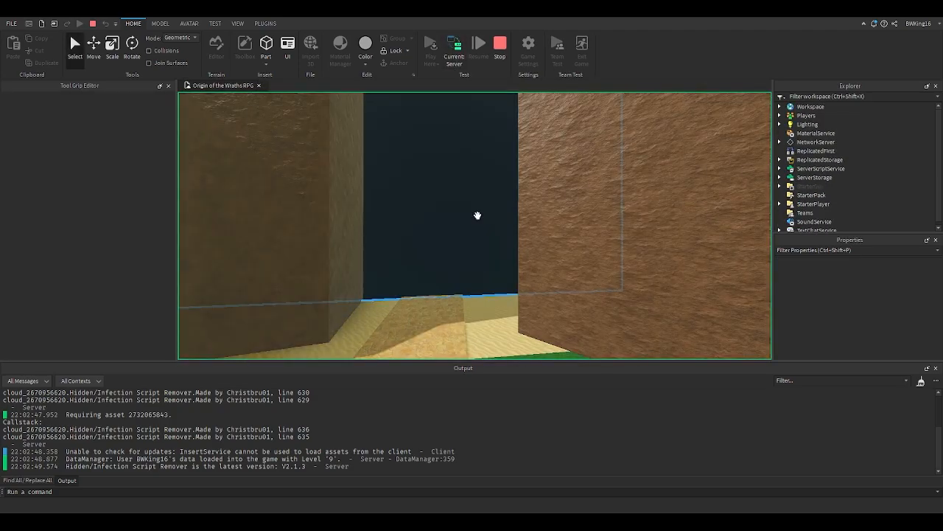
key(w)
right_drag(478, 215, 478, 215)
click(462, 275)
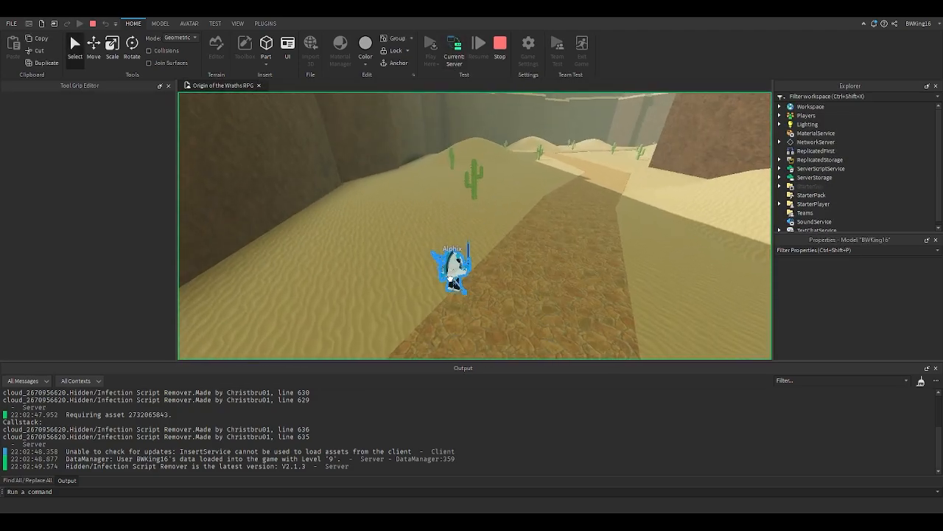
right_drag(472, 283, 472, 283)
key(w)
drag(471, 283, 504, 204)
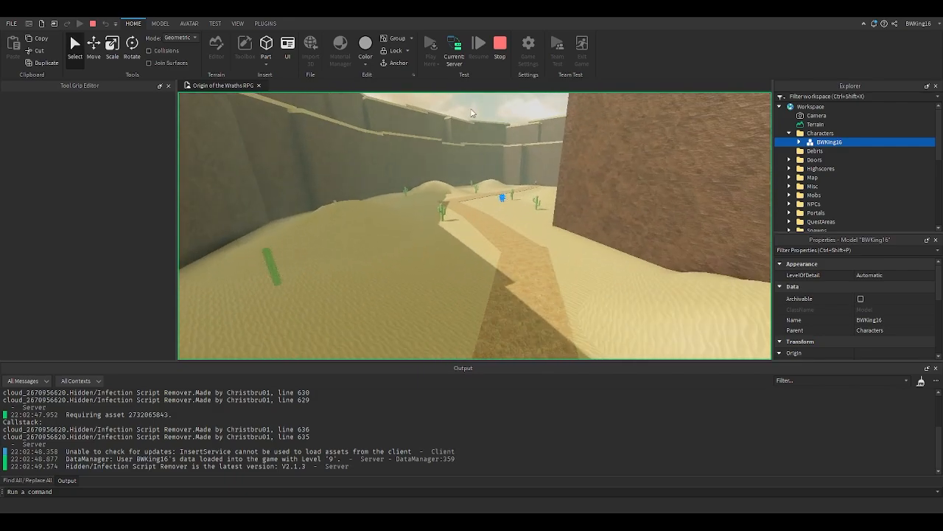
click(453, 59)
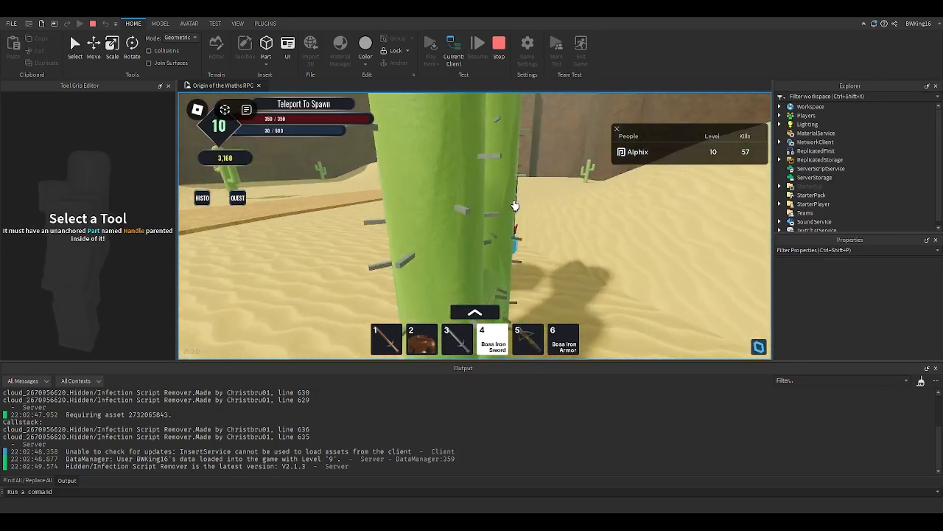
- Fight the Sand Sage boss in the desert to check it, then stop the playtest
scroll(514, 205, up, 5)
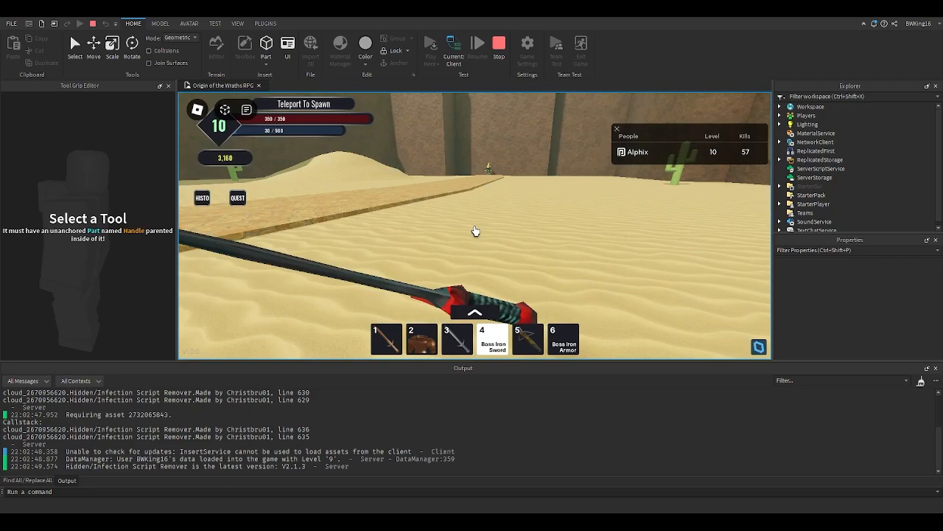
click(475, 232)
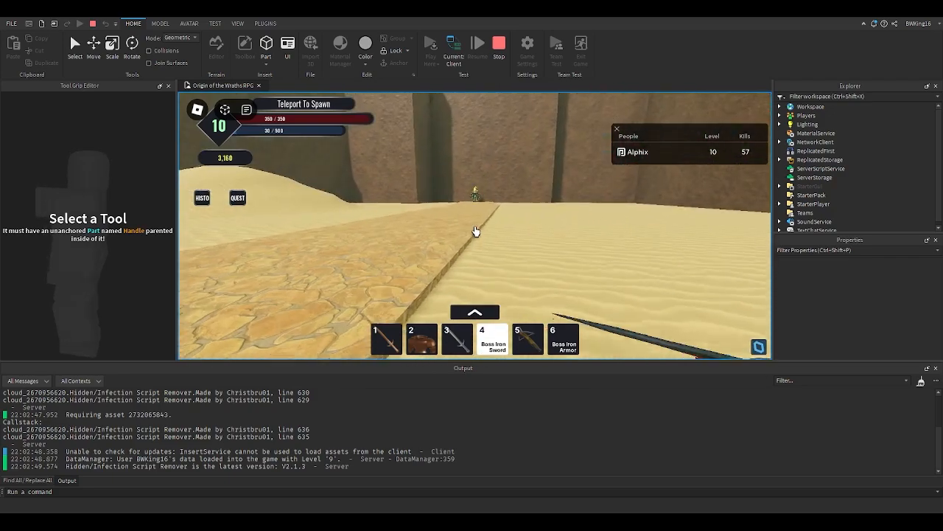
key(w)
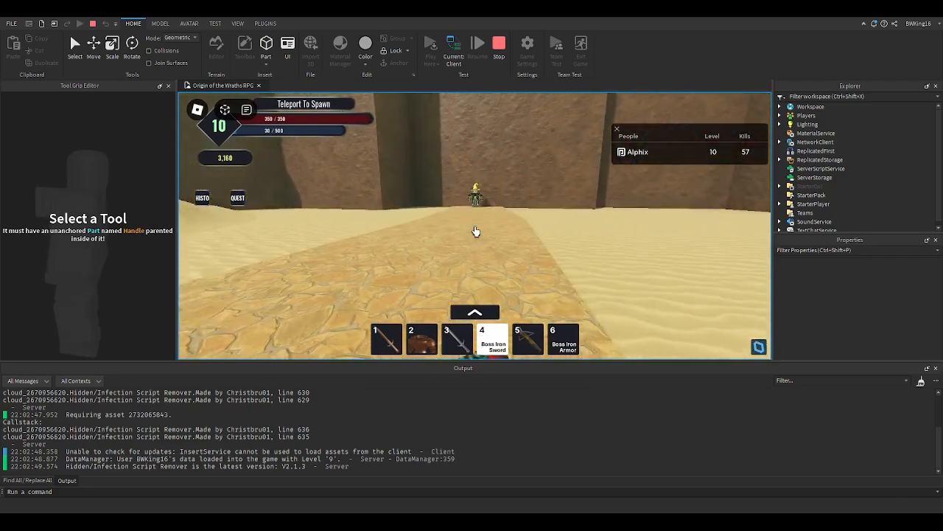
key(w)
click(475, 231)
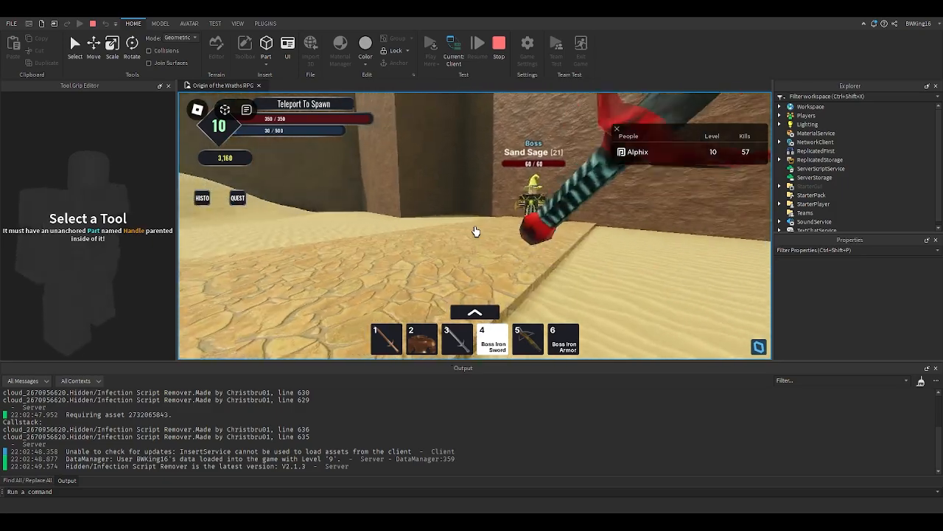
key(w)
click(476, 232)
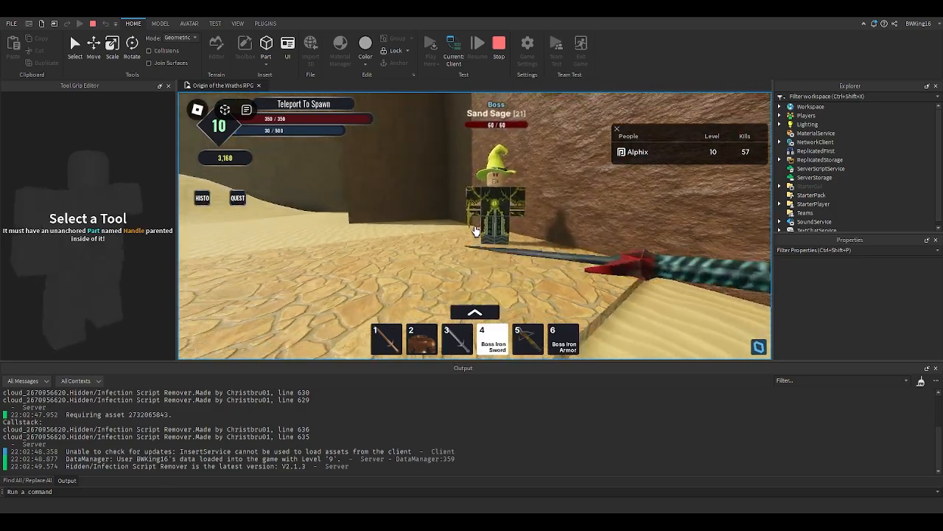
key(w)
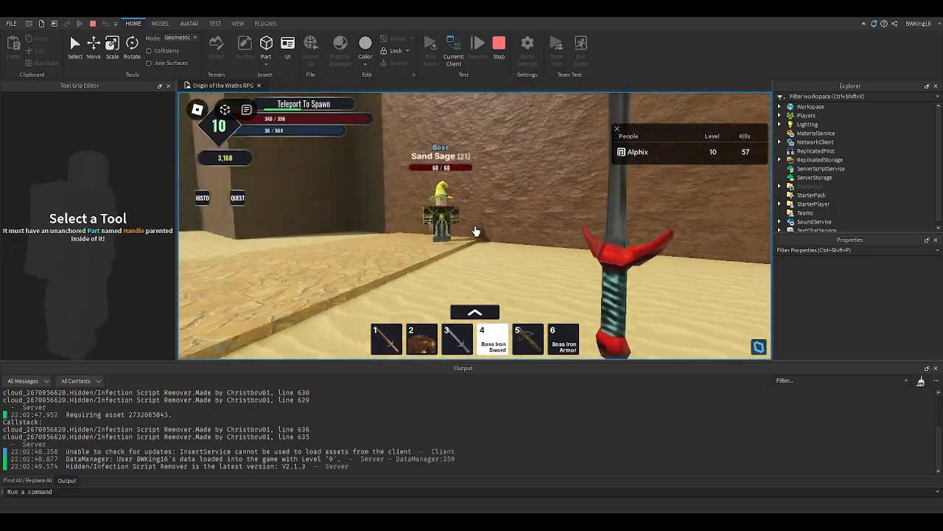
key(s)
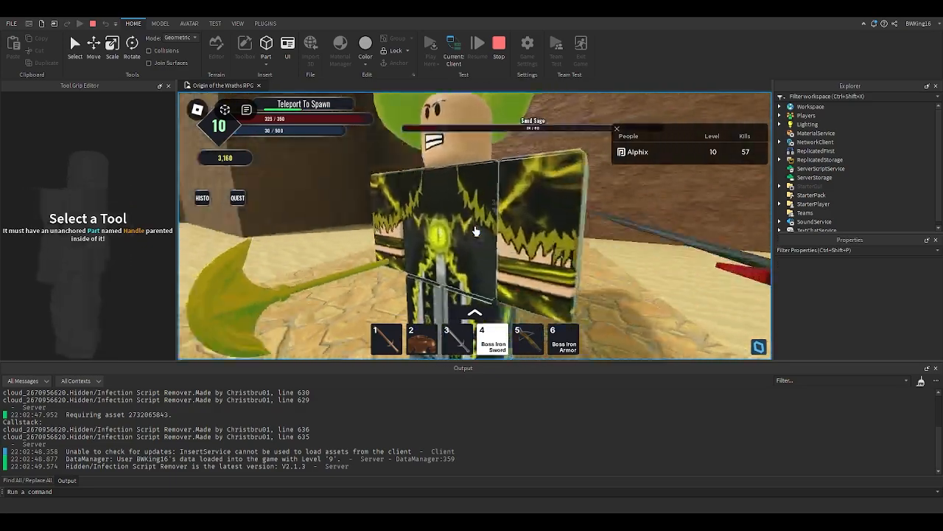
click(476, 232)
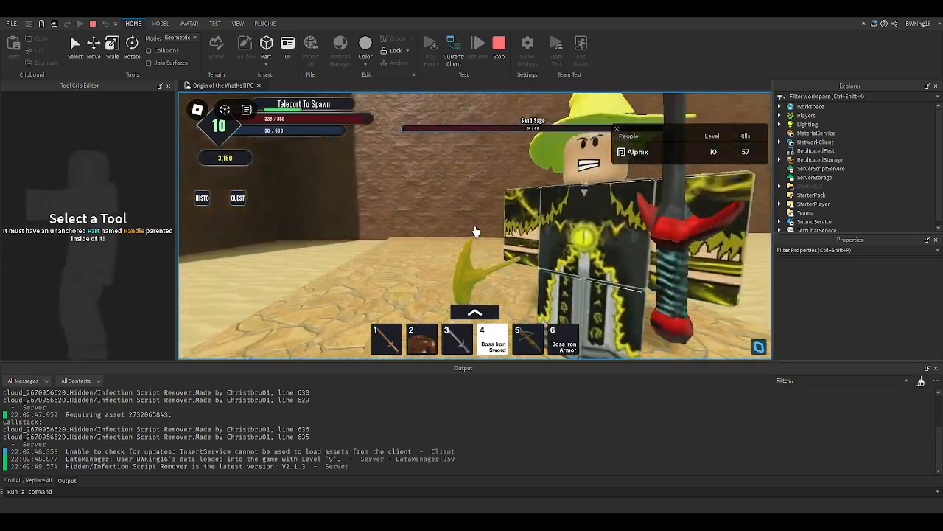
click(475, 232)
click(475, 232)
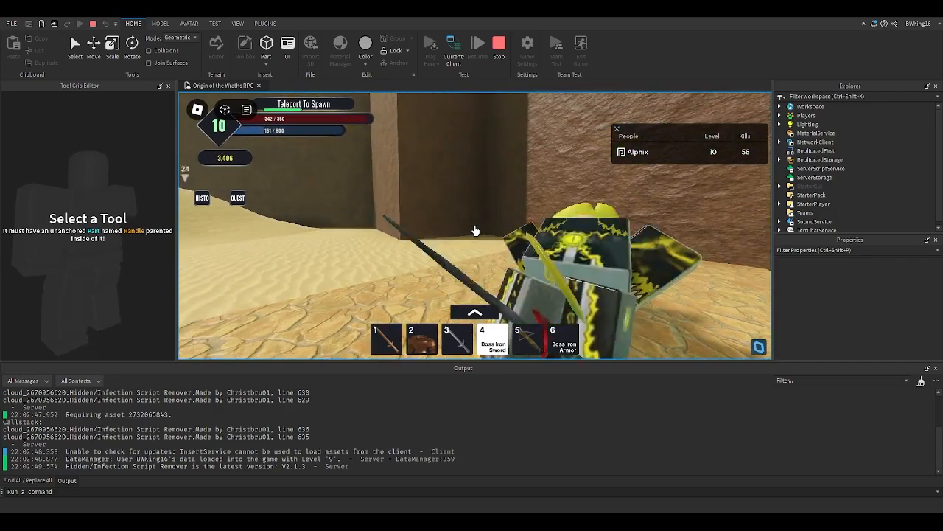
key(w)
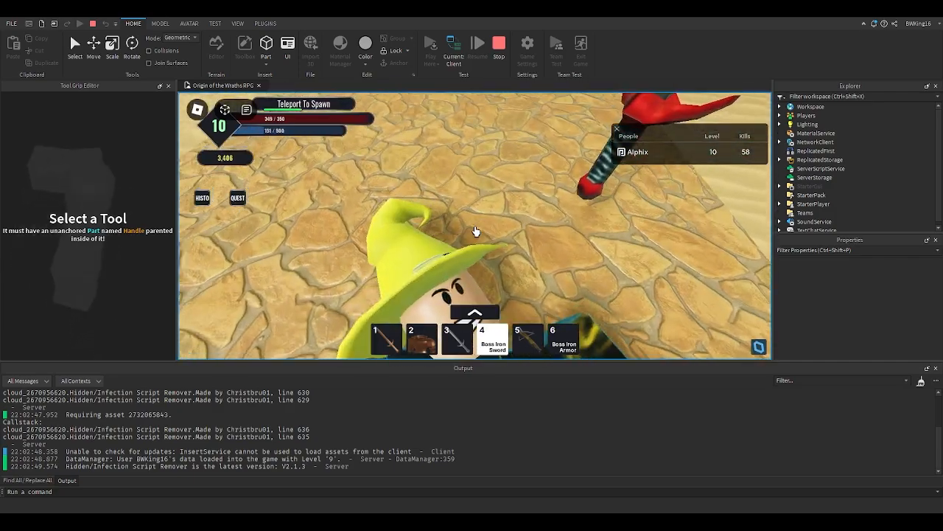
key(space)
scroll(474, 232, down, 5)
right_drag(474, 231, 475, 232)
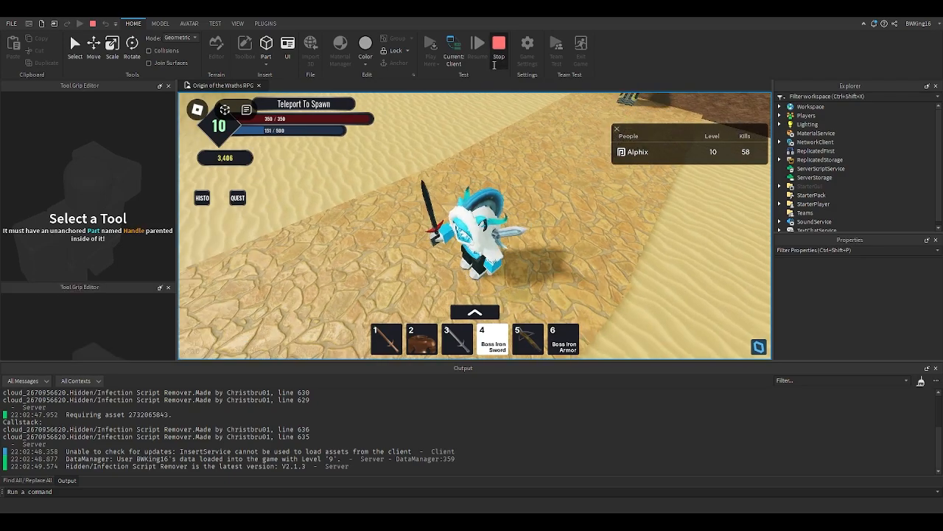
click(494, 64)
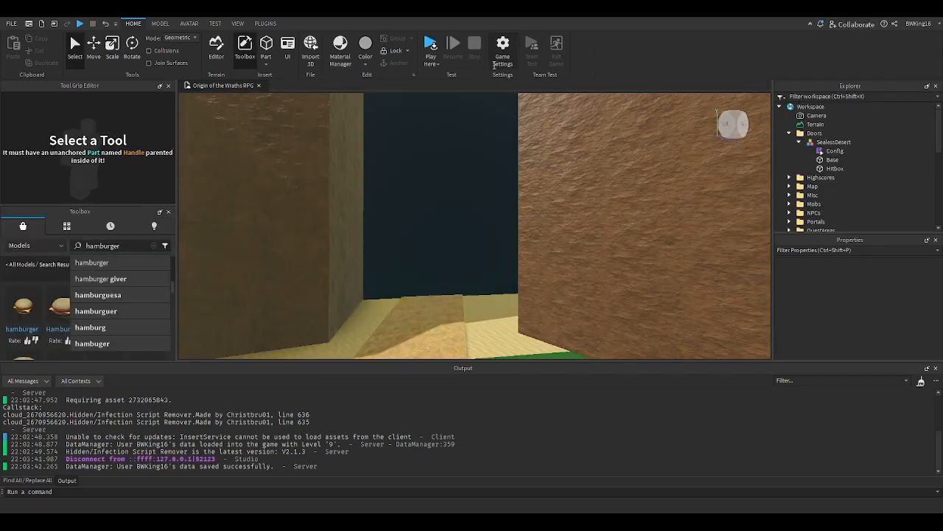
- Locate the Sand Staff tool inside the Sand Sage mob and move it out into the Workspace
right_drag(496, 207, 517, 202)
key(w)
key(w)
key(w)
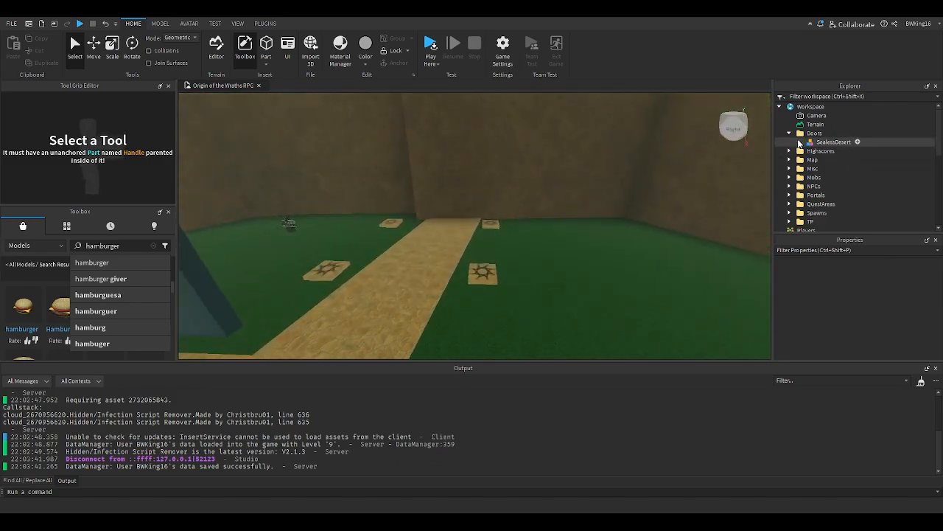
right_drag(647, 251, 648, 251)
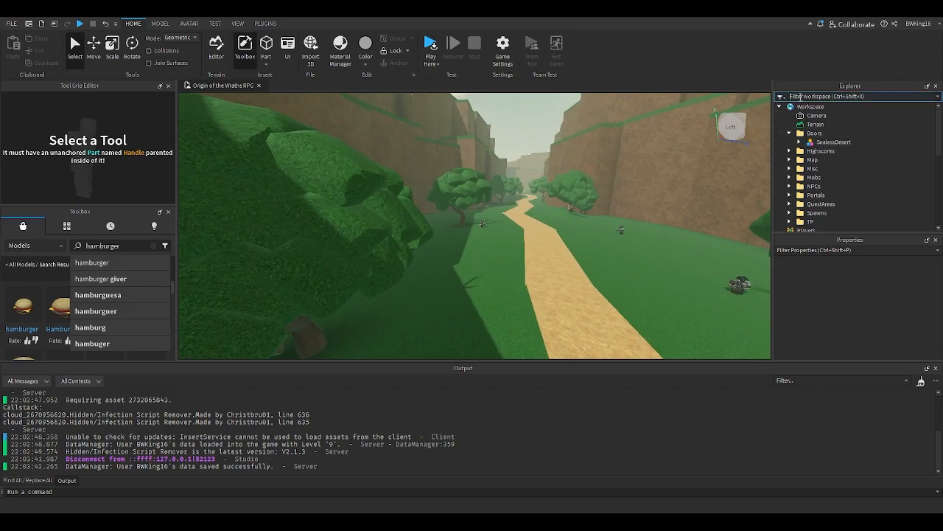
click(800, 97)
text(sa)
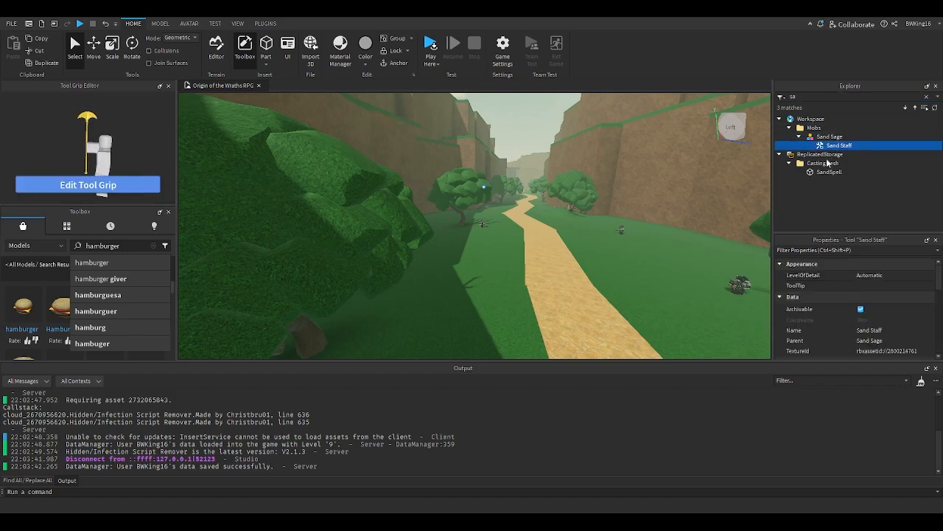
key(Escape)
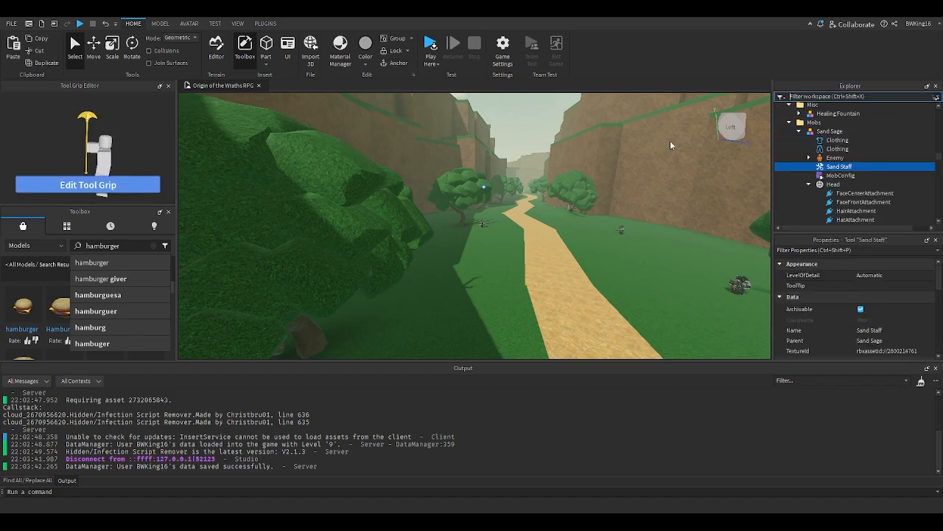
click(537, 218)
click(549, 236)
key(f)
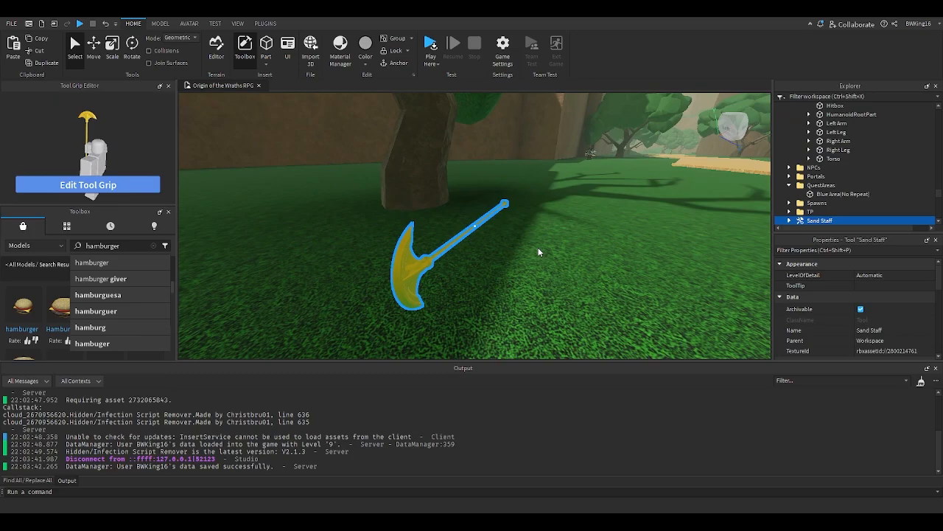
right_drag(482, 243, 536, 245)
click(117, 185)
click(536, 245)
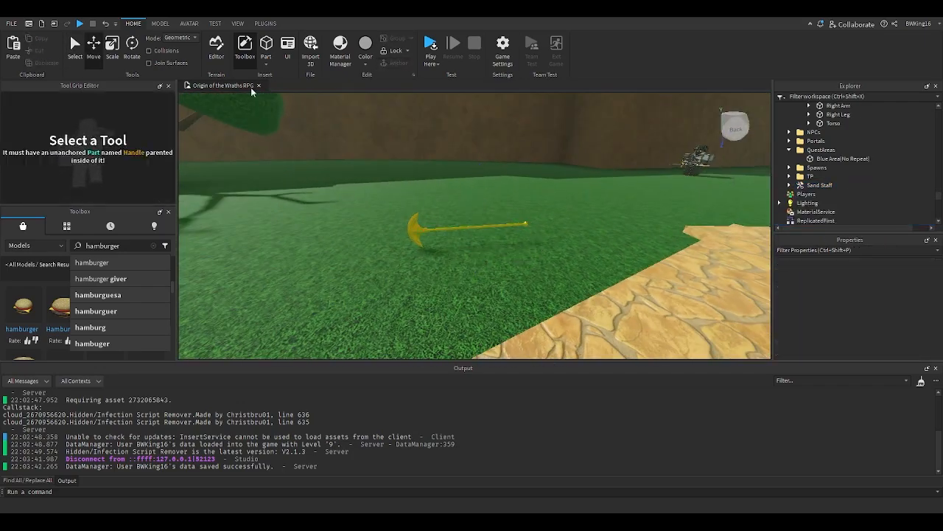
- Select the Sand Staff and expand it in the Explorer to view its Handle
click(161, 24)
right_drag(381, 164, 381, 164)
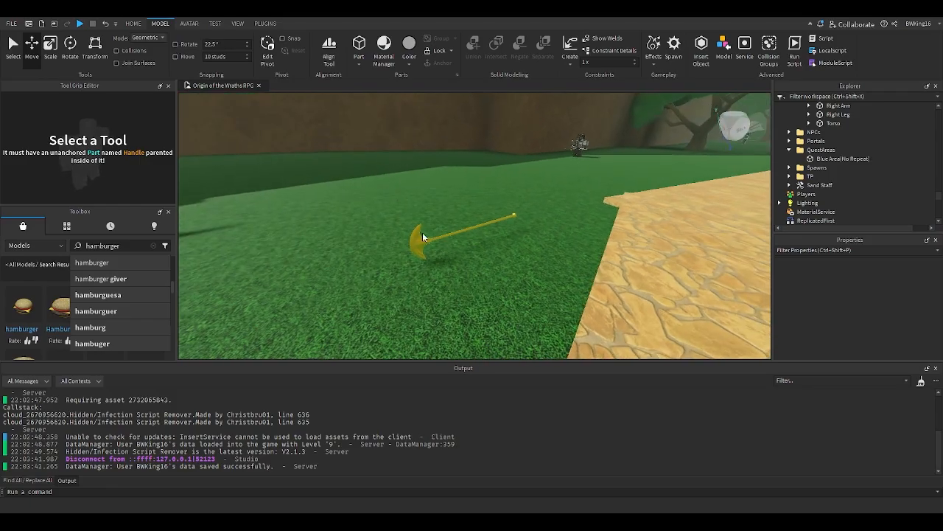
click(435, 237)
right_drag(470, 244, 470, 244)
right_drag(470, 247, 469, 246)
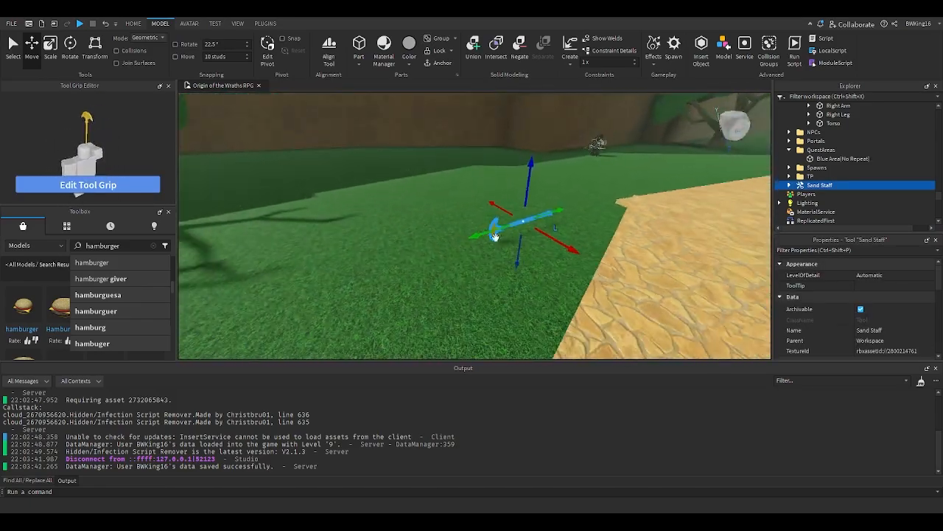
right_drag(506, 211, 507, 212)
click(789, 185)
scroll(790, 188, down, 1)
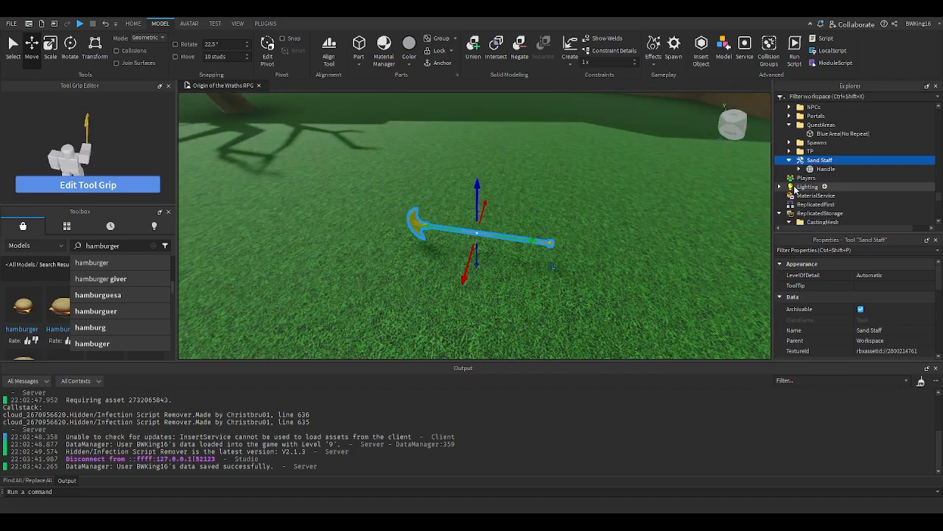
click(799, 170)
click(799, 169)
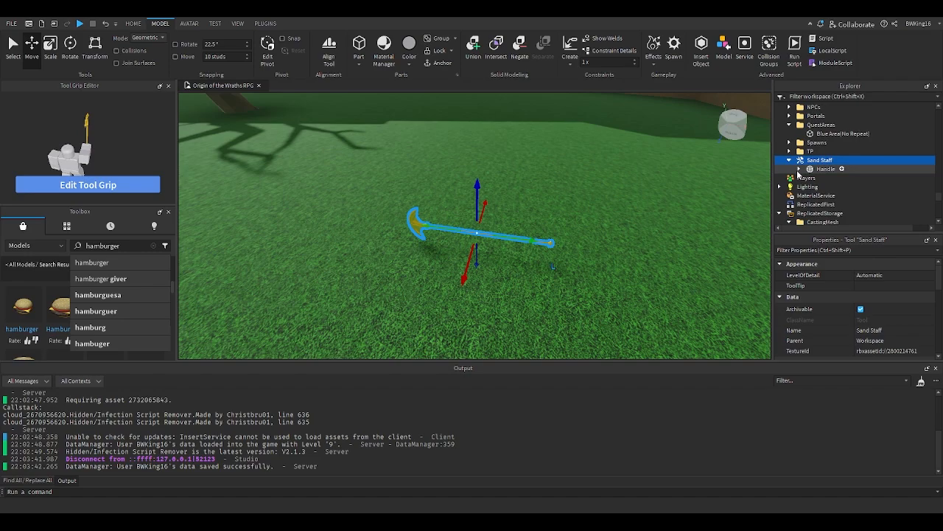
- Copy the Crossbow's RangedClient and ItemConfig scripts from ReplicatedStorage and paste them into the Sand Staff tool
scroll(796, 173, down, 2)
click(780, 163)
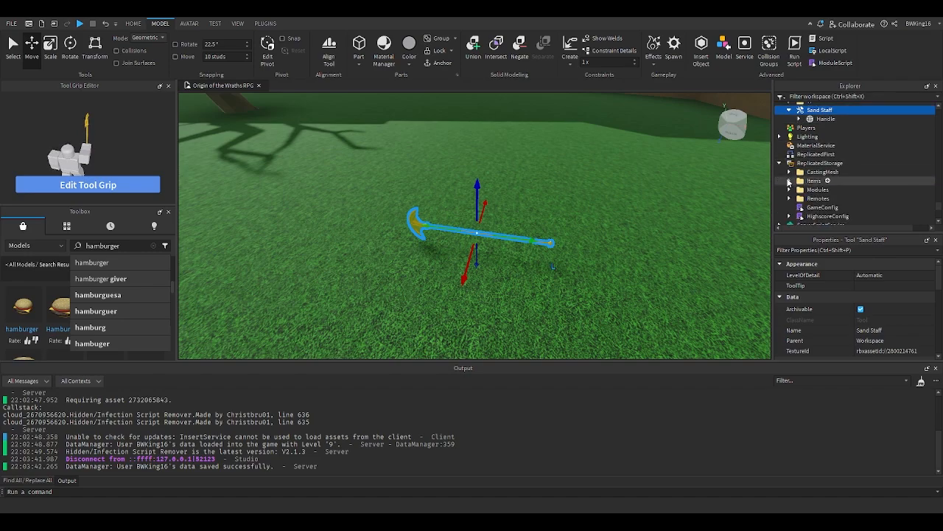
click(789, 180)
click(799, 199)
scroll(803, 193, down, 2)
click(838, 174)
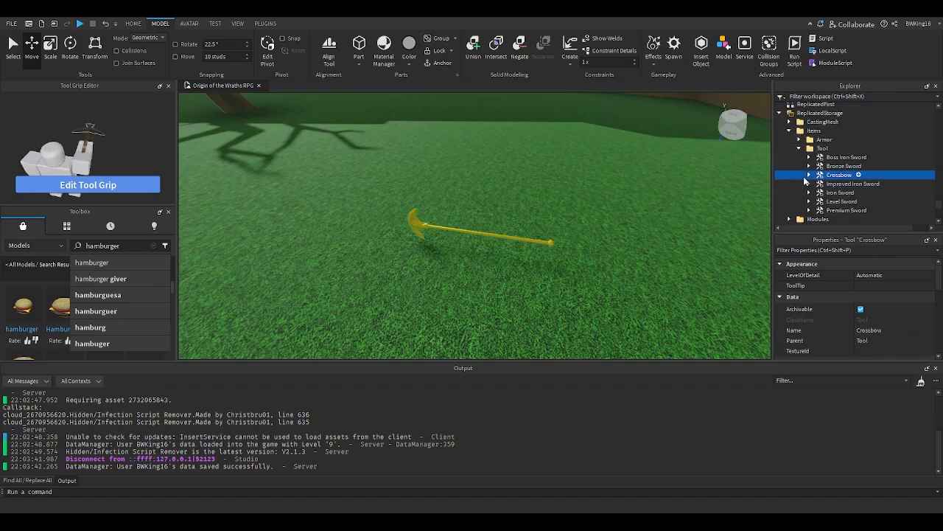
click(809, 175)
click(819, 201)
scroll(848, 202, down, 1)
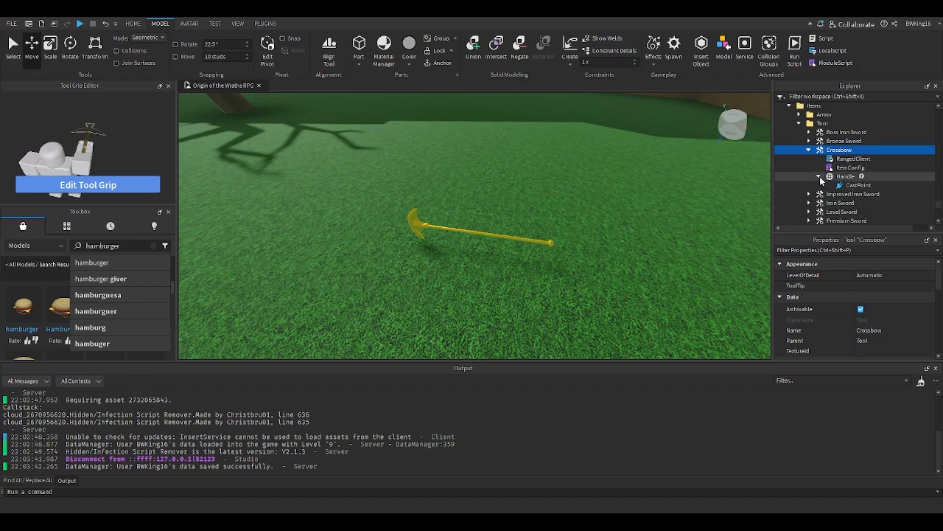
click(819, 176)
drag(893, 166, 838, 162)
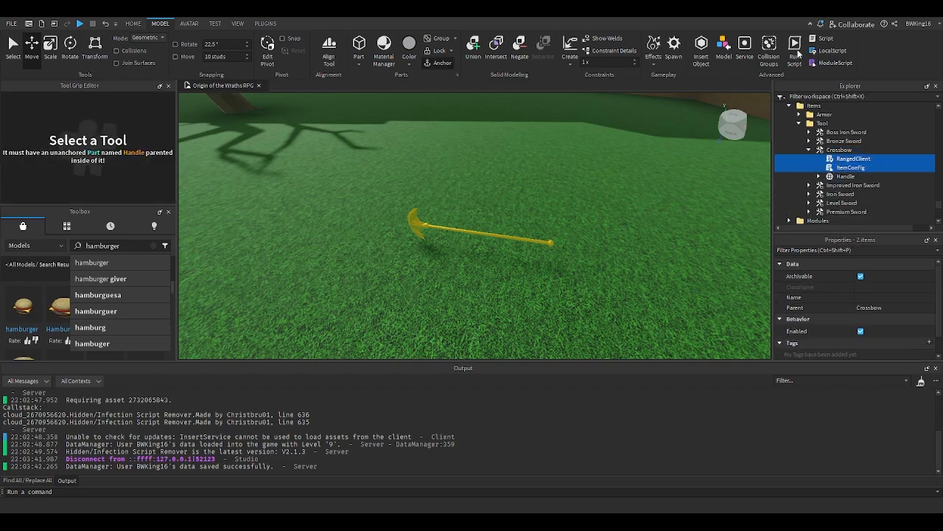
click(487, 230)
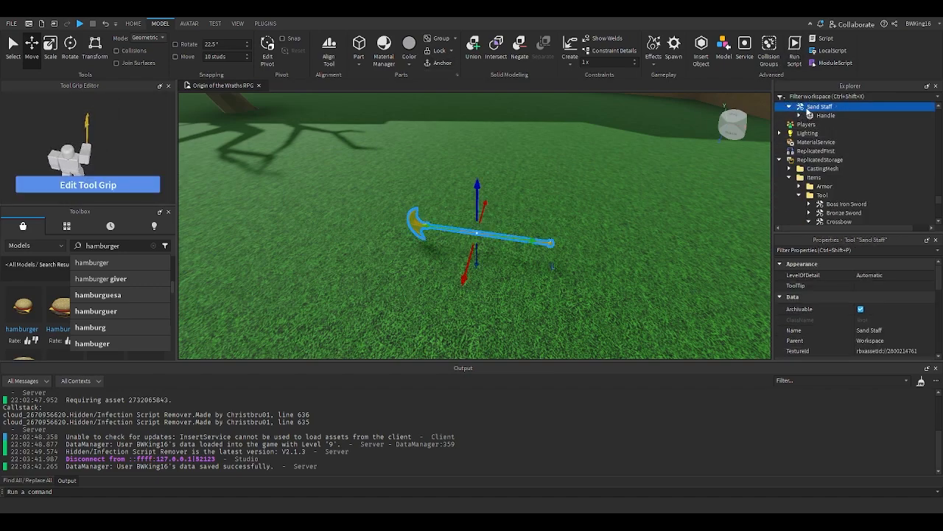
key(ctrl+shift+v)
- Inspect the Sand Staff Handle's properties and the staff in the viewport
click(823, 133)
scroll(866, 308, down, 2)
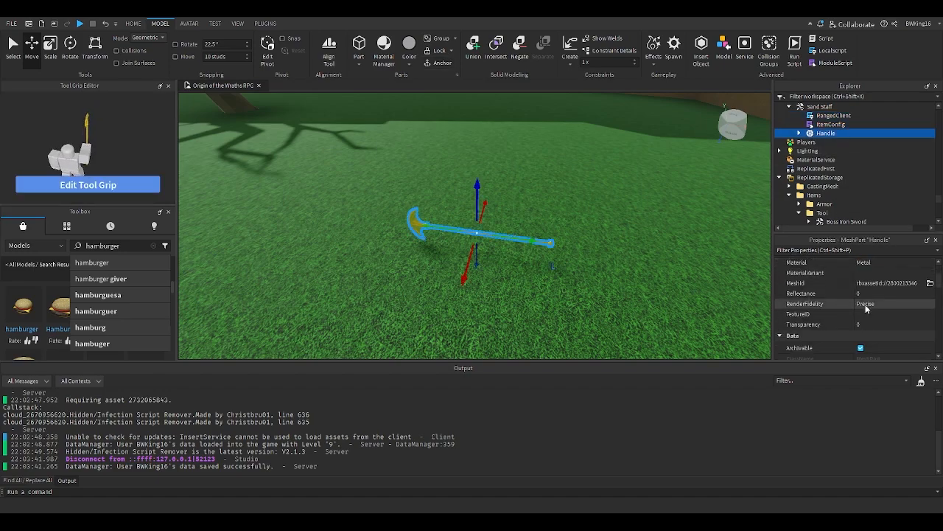
scroll(866, 310, down, 6)
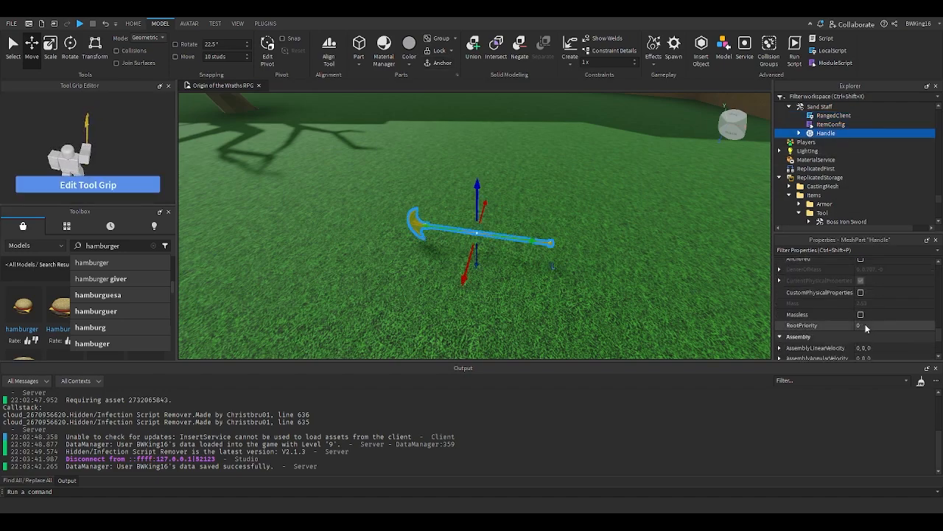
scroll(838, 304, up, 5)
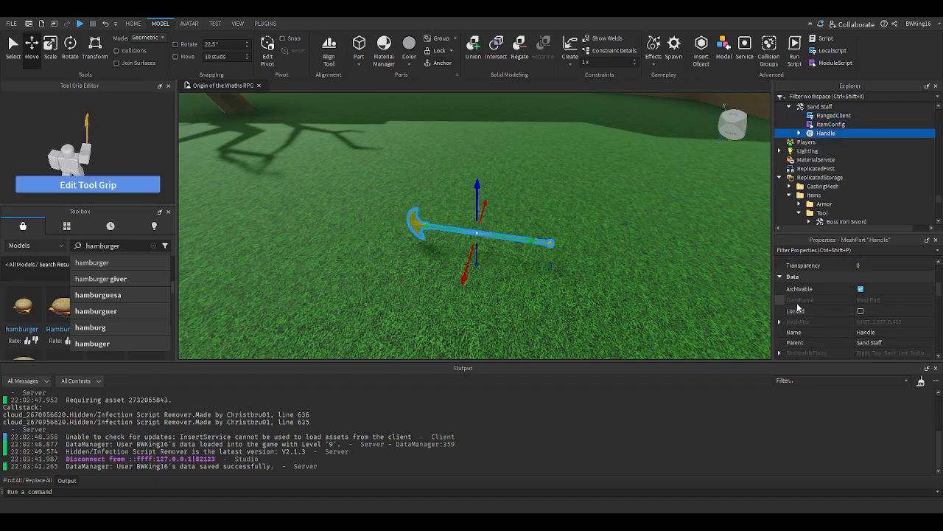
click(592, 260)
scroll(593, 260, up, 6)
click(551, 249)
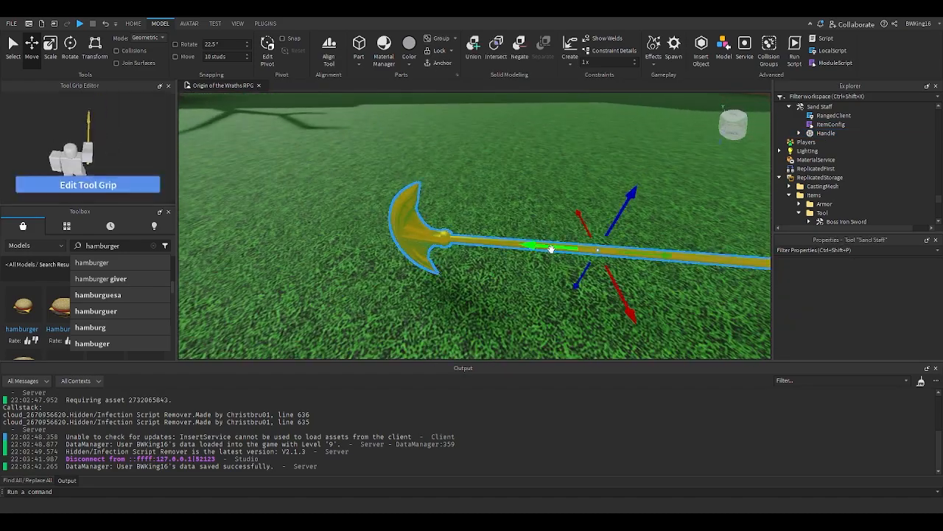
right_drag(551, 249, 568, 250)
scroll(568, 251, down, 5)
- Try rotating the Sand Staff with the Rotate tool, then undo the rotation
click(74, 52)
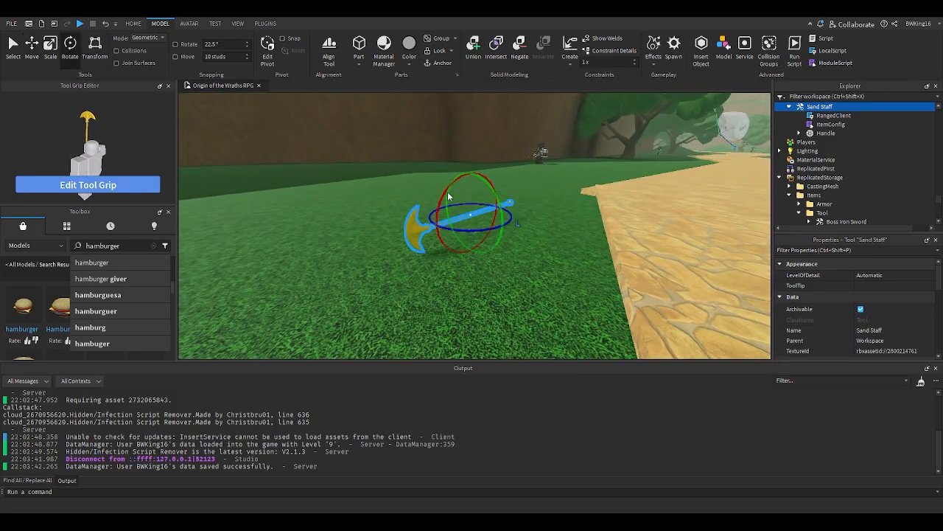
drag(443, 193, 493, 176)
key(ctrl+z)
- Copy the Crossbow Handle's CastPoint attachment and paste it into the Sand Staff's Handle
click(813, 142)
click(817, 135)
click(799, 133)
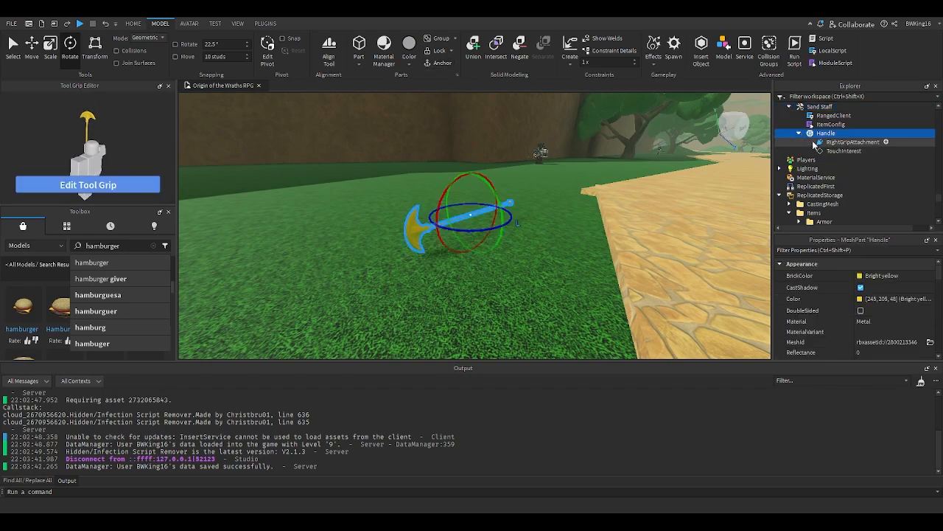
scroll(823, 160, down, 3)
click(819, 215)
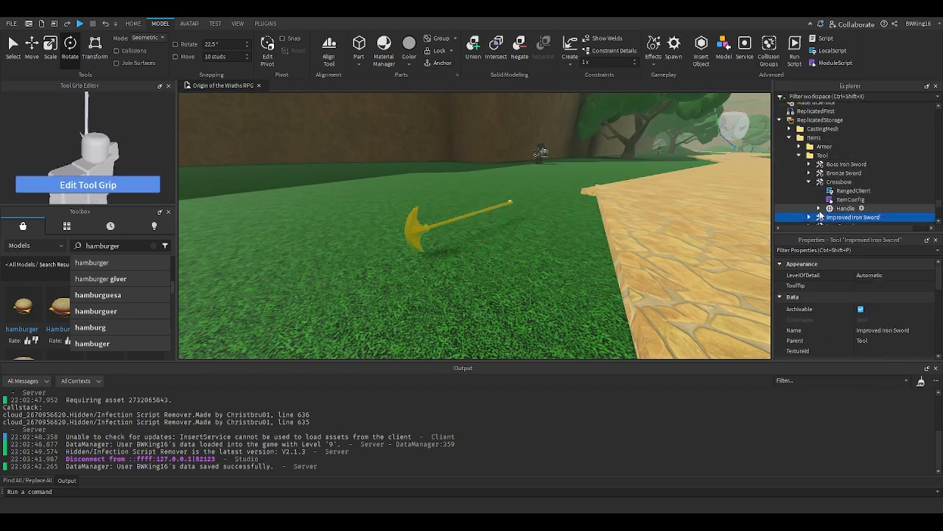
click(819, 209)
scroll(821, 214, down, 1)
click(855, 192)
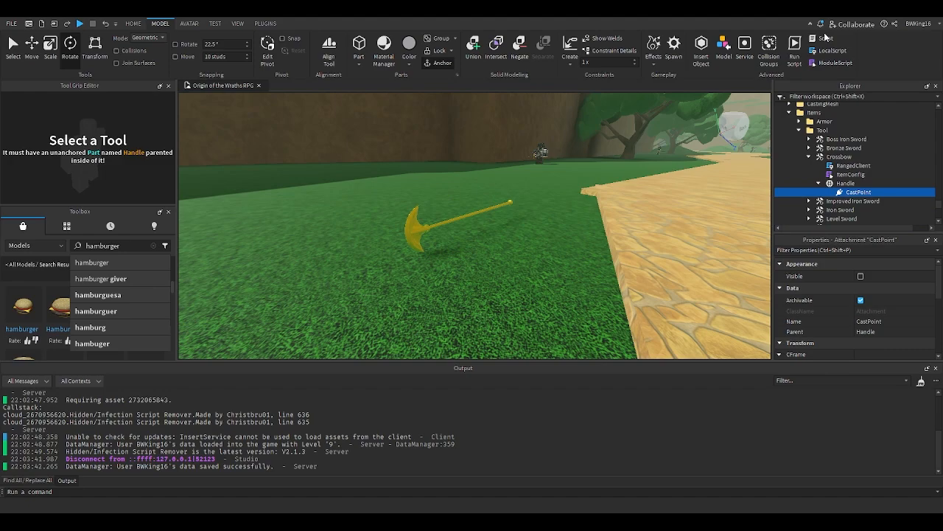
scroll(822, 148, up, 4)
click(822, 133)
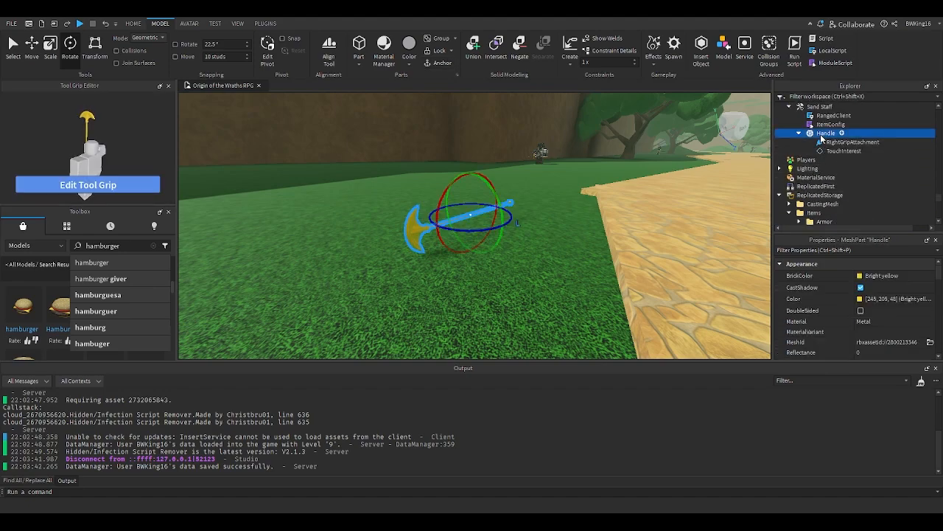
key(ctrl+shift+v)
- Set the CastPoint attachment's Position to 0,0,0
key(f)
right_drag(552, 179, 544, 188)
key(ctrl+2)
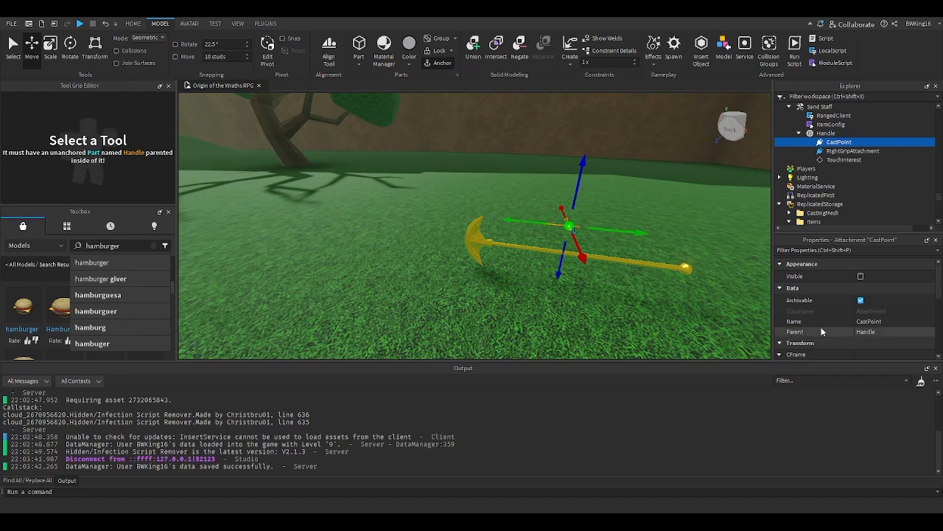
scroll(822, 332, down, 2)
click(870, 305)
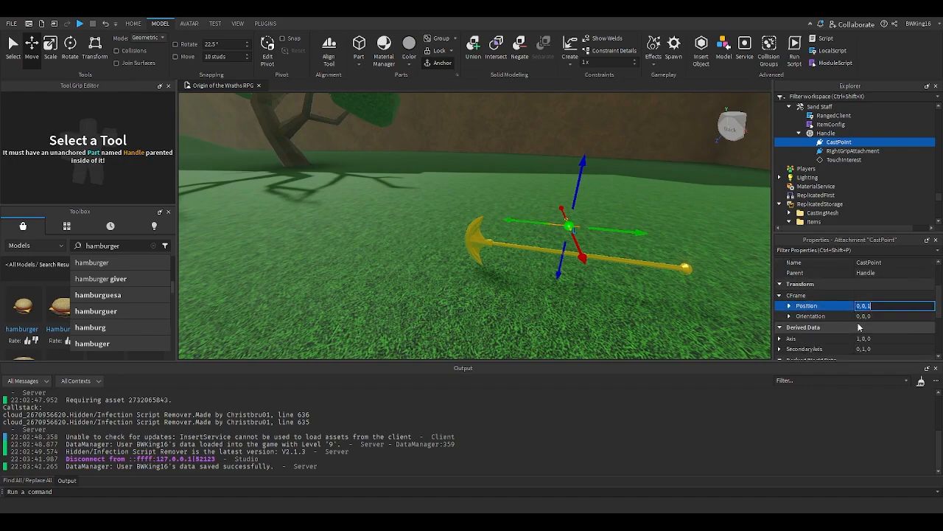
text(0,0,0)
key(Return)
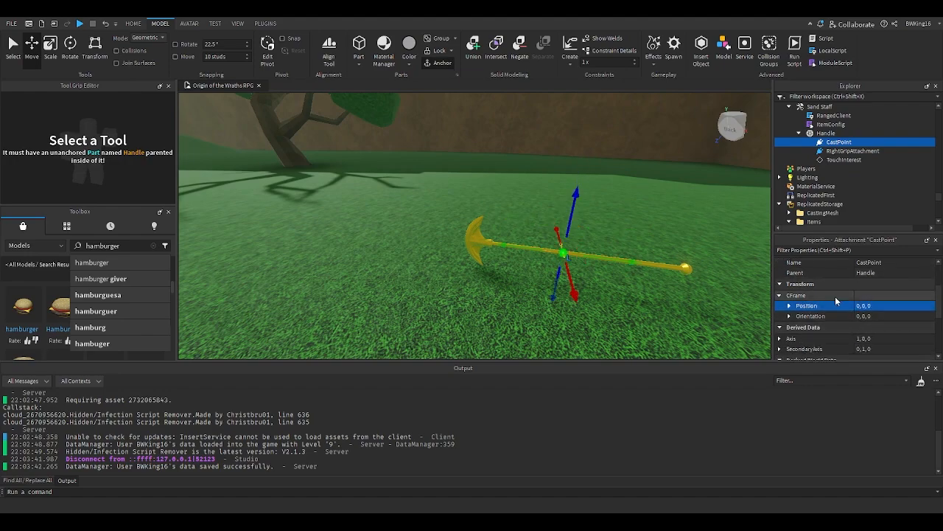
- Move the CastPoint attachment about 3 studs along the staff toward its head, setting the move snap to 0.5 studs
right_drag(597, 258, 594, 259)
drag(506, 234, 425, 237)
right_drag(650, 213, 651, 214)
click(179, 56)
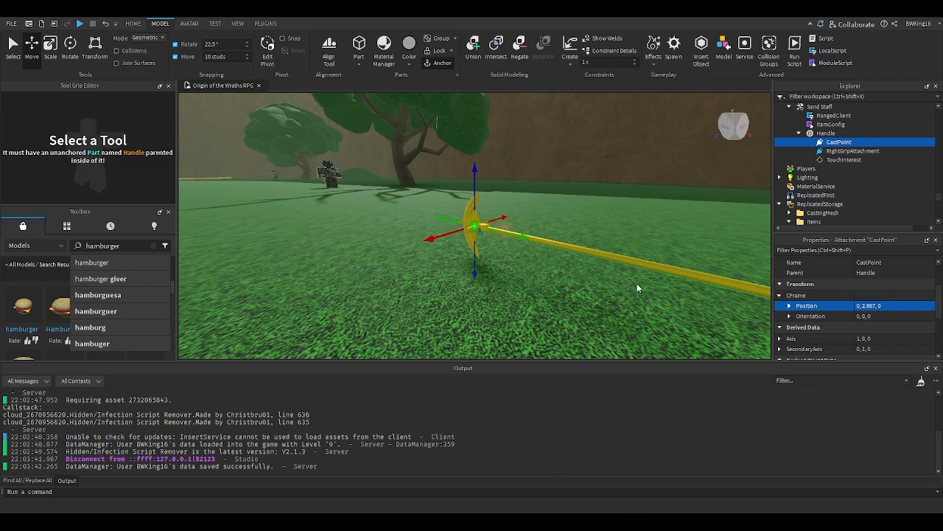
right_drag(624, 249, 594, 241)
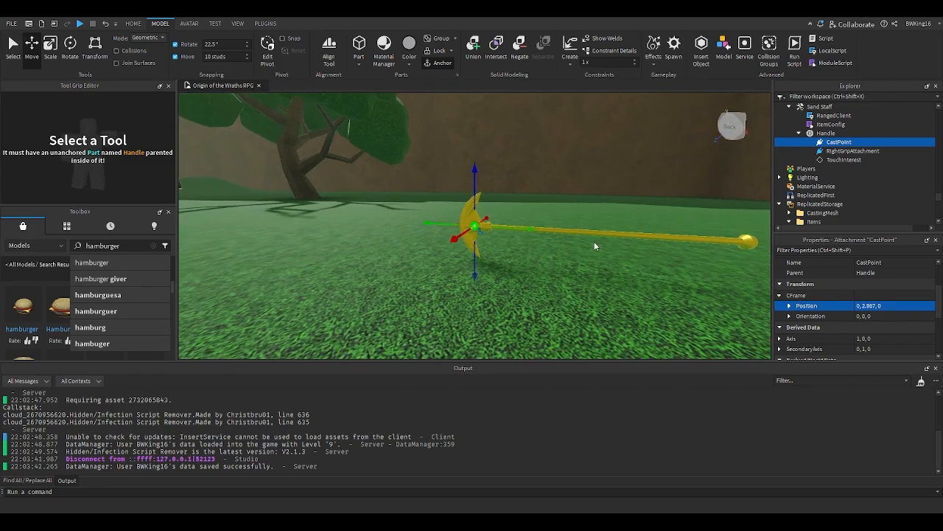
click(216, 57)
right_drag(306, 175, 305, 175)
click(567, 229)
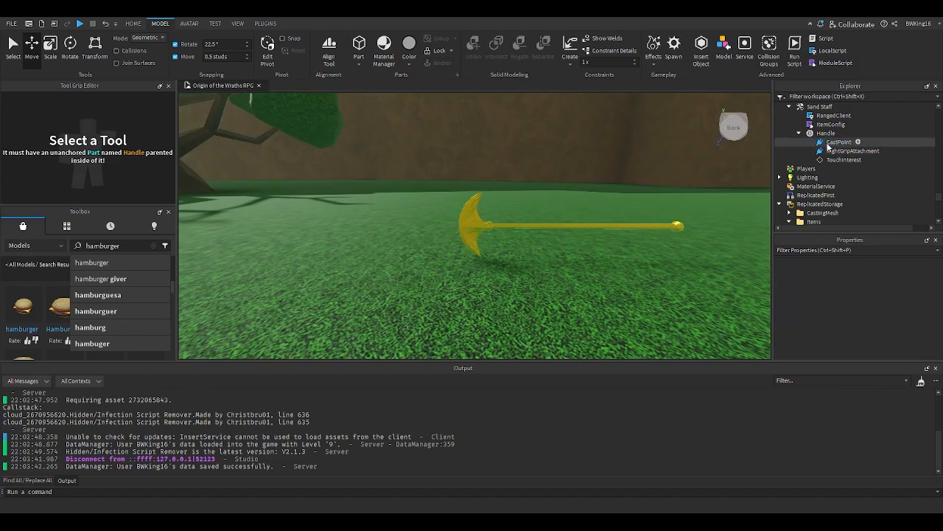
- Open the Sand Staff's ItemConfig script and set IconId to nil and Cost to an empty table {}
double_click(830, 124)
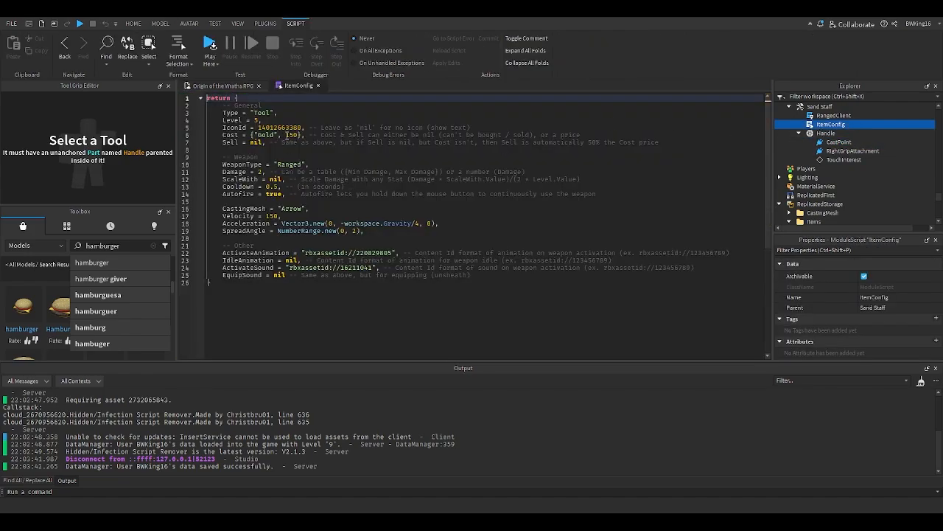
click(301, 135)
drag(302, 128, 259, 127)
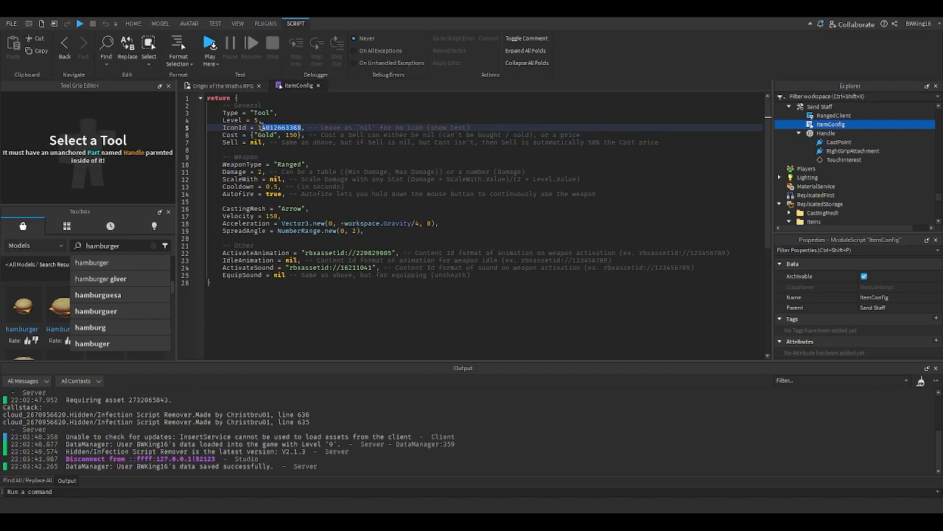
text(nil)
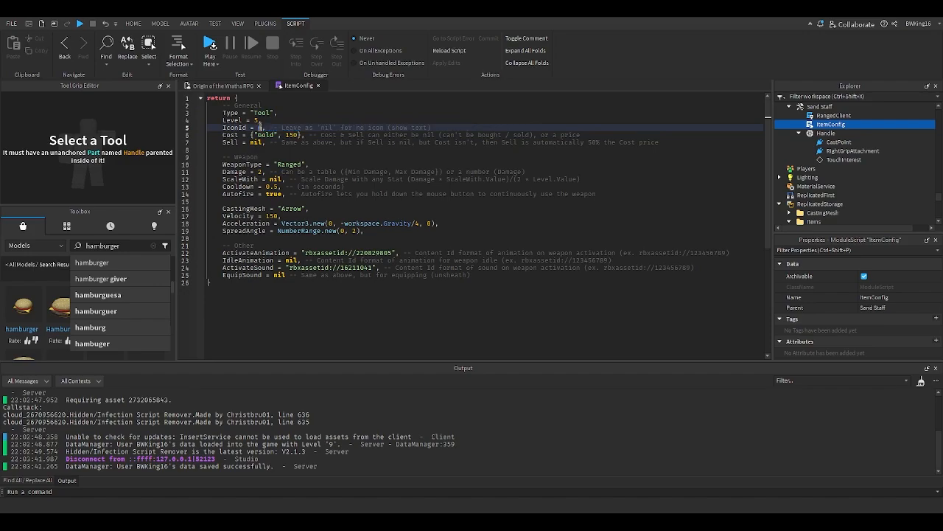
drag(302, 135, 254, 135)
text({)
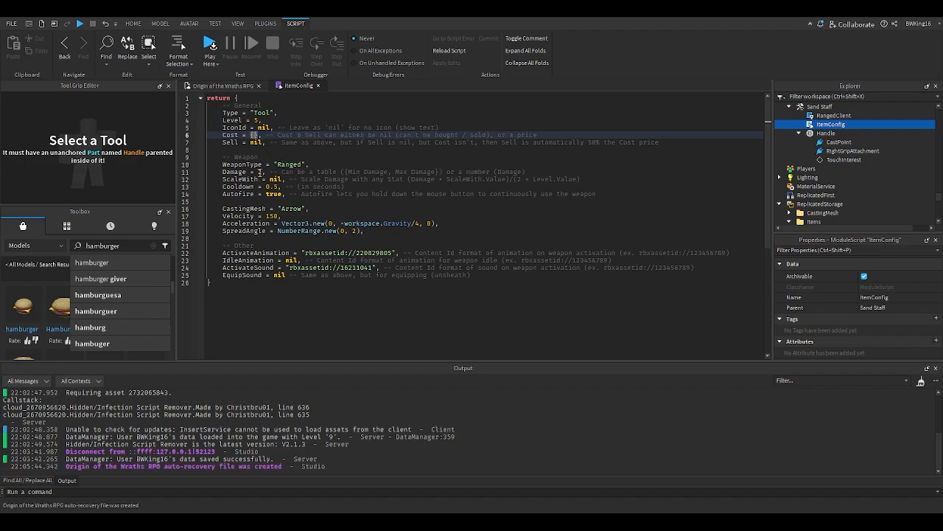
scroll(839, 149, up, 15)
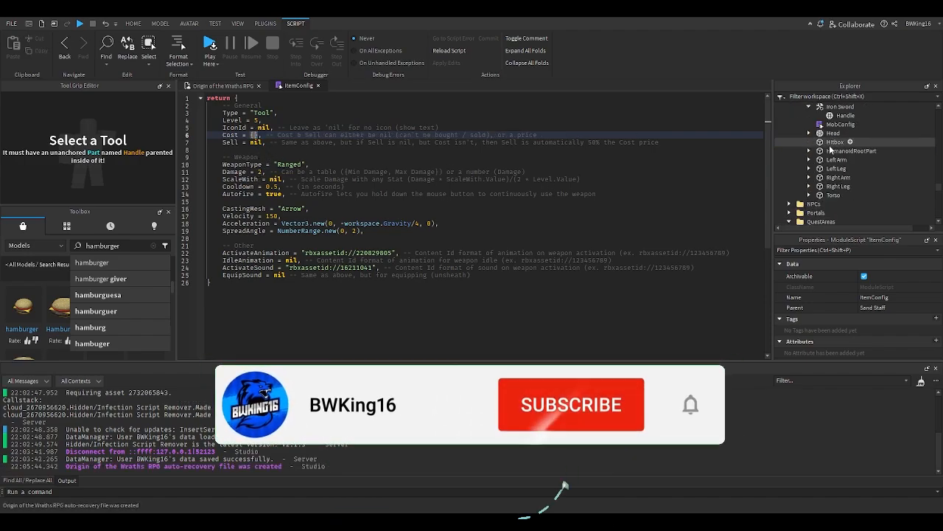
- Open the Sand Sage mob's MobConfig script and set its Damage to 23
scroll(827, 160, up, 10)
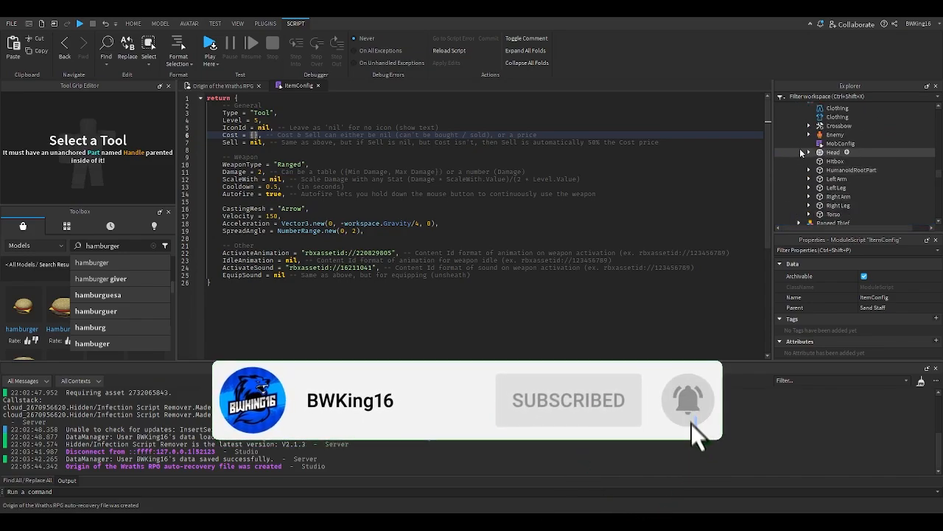
click(799, 150)
scroll(800, 153, up, 6)
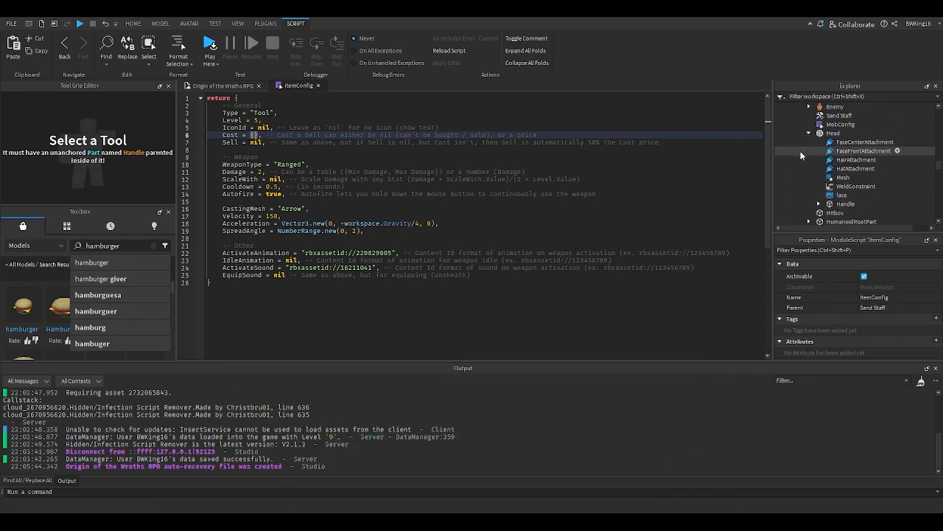
click(810, 159)
double_click(841, 149)
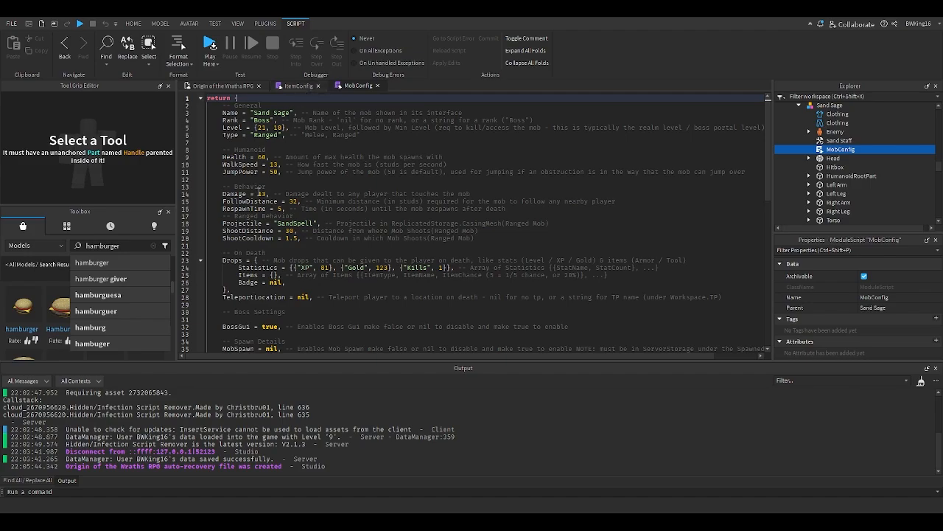
scroll(840, 171, up, 5)
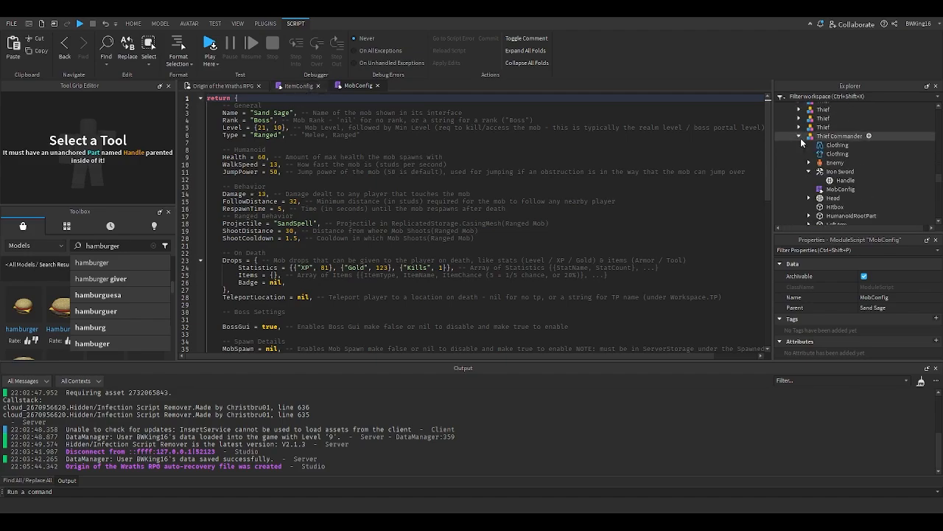
click(808, 171)
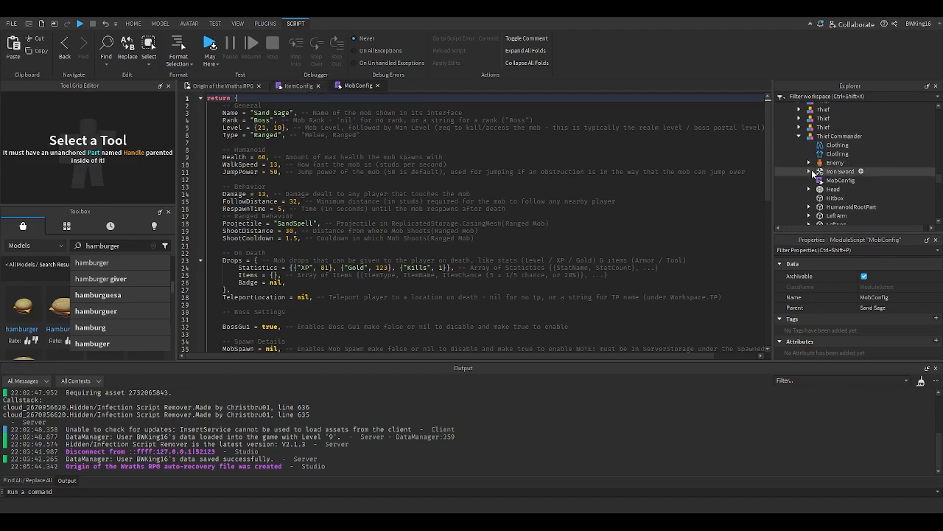
double_click(262, 193)
text(23)
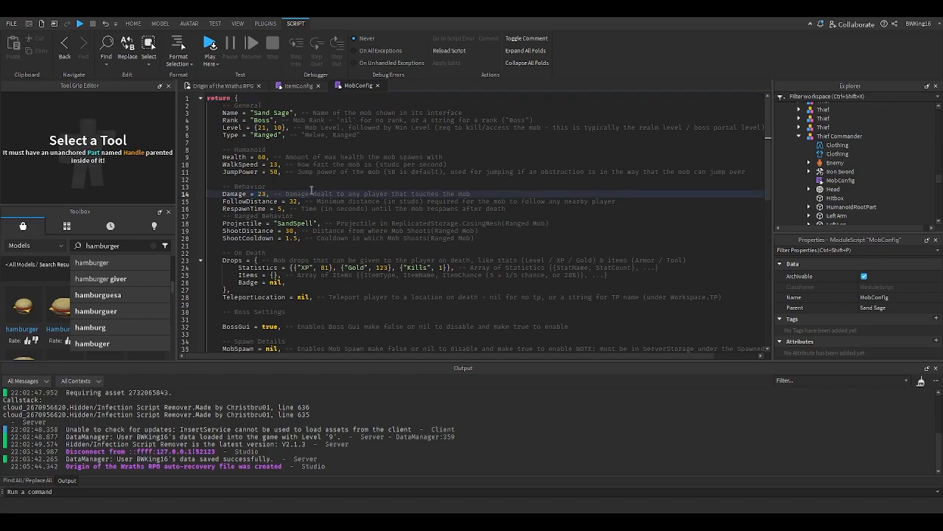
- Compare the two config scripts, then set the Sand Staff ItemConfig's Damage to 33
click(299, 86)
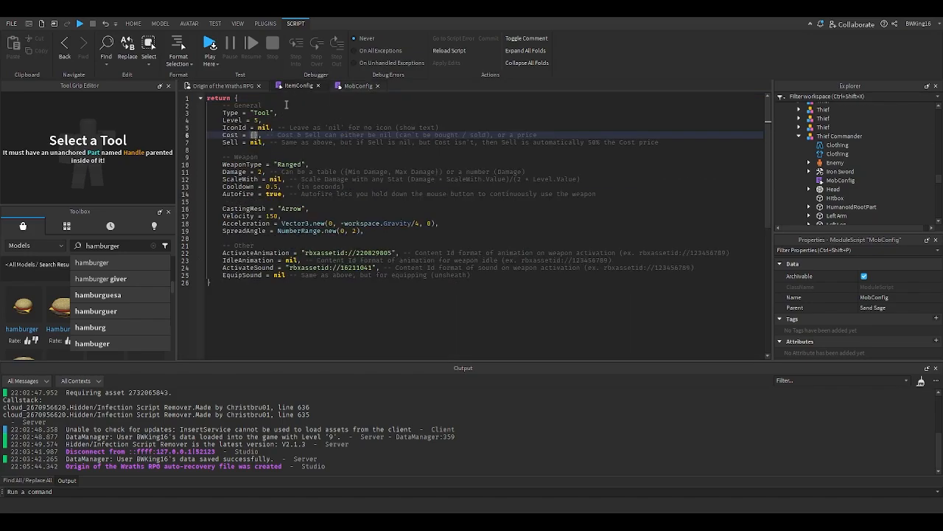
click(357, 87)
double_click(261, 194)
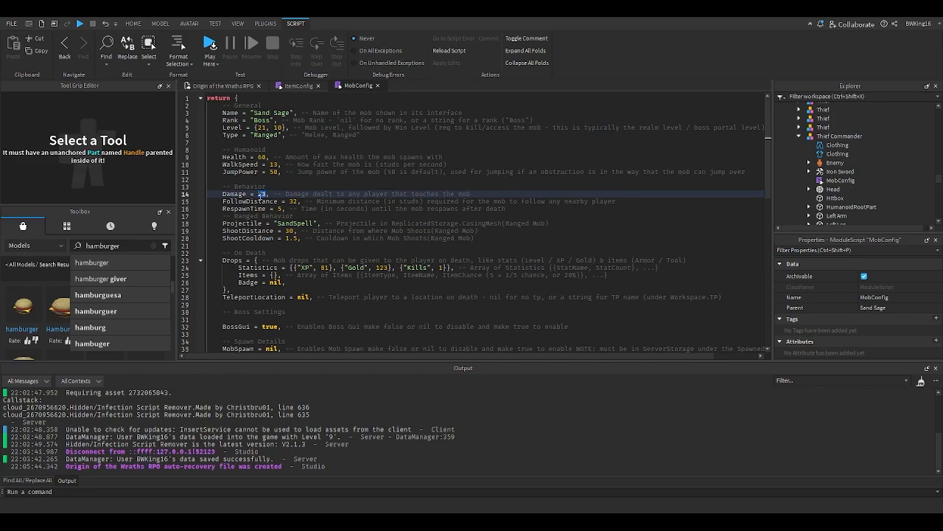
click(298, 87)
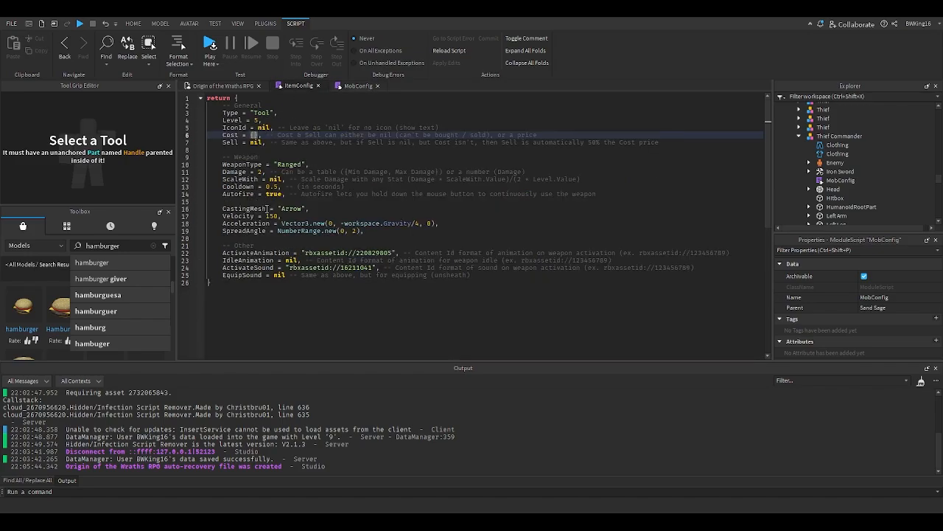
click(260, 172)
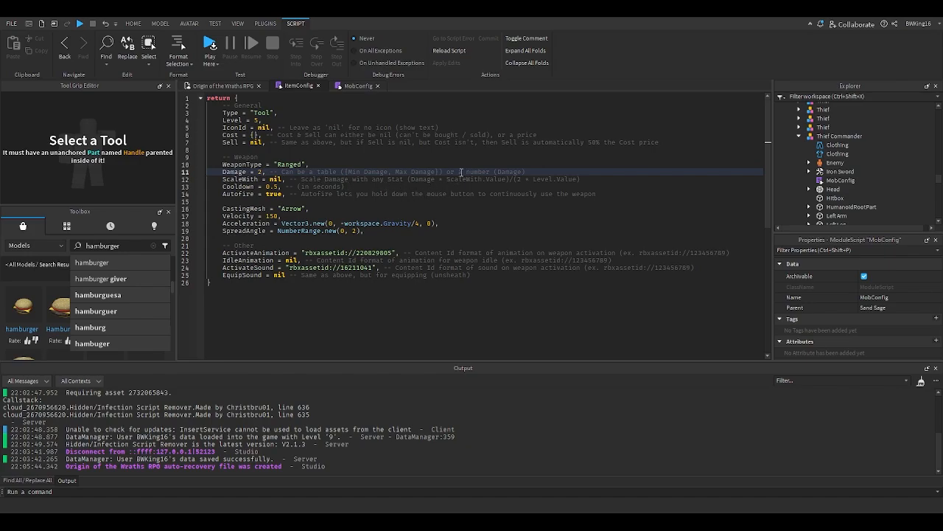
key(BackSpace)
text(33)
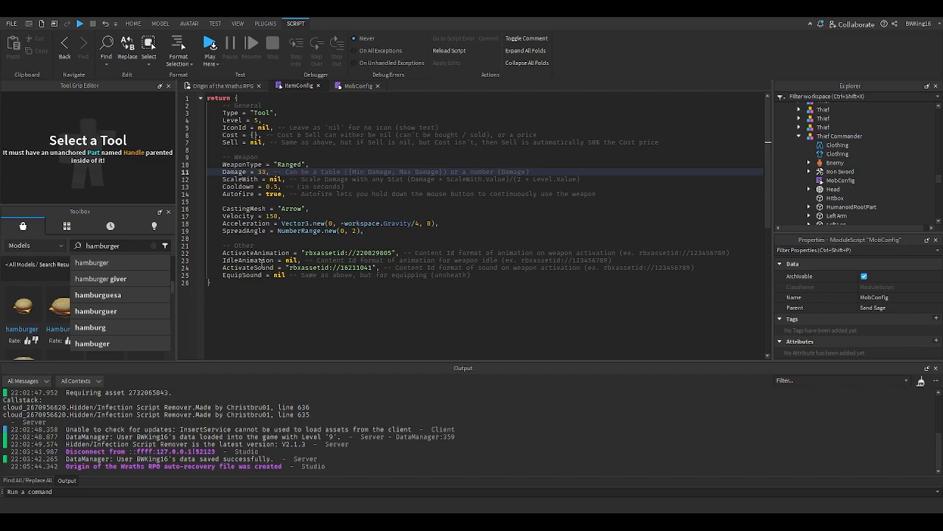
- Select the Sand Staff in the viewport and open its ItemConfig script
click(218, 92)
click(495, 228)
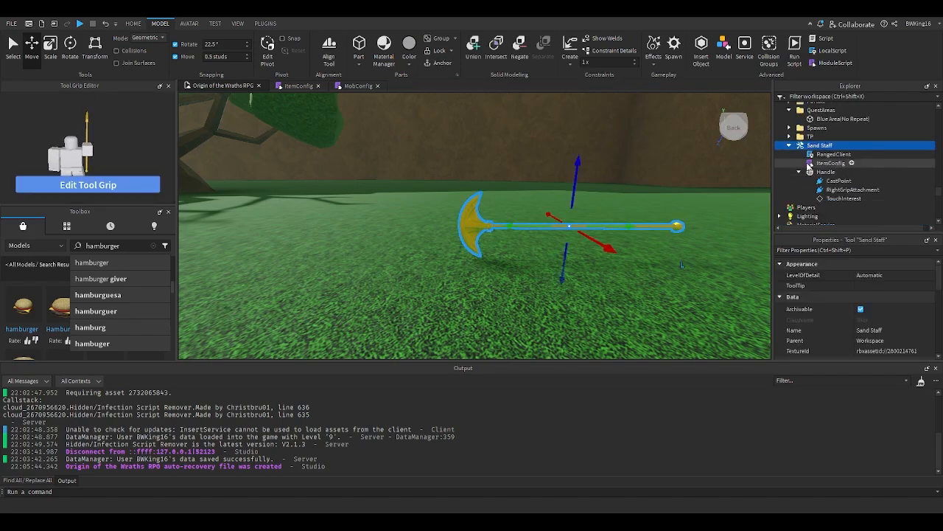
click(789, 146)
click(790, 145)
double_click(830, 163)
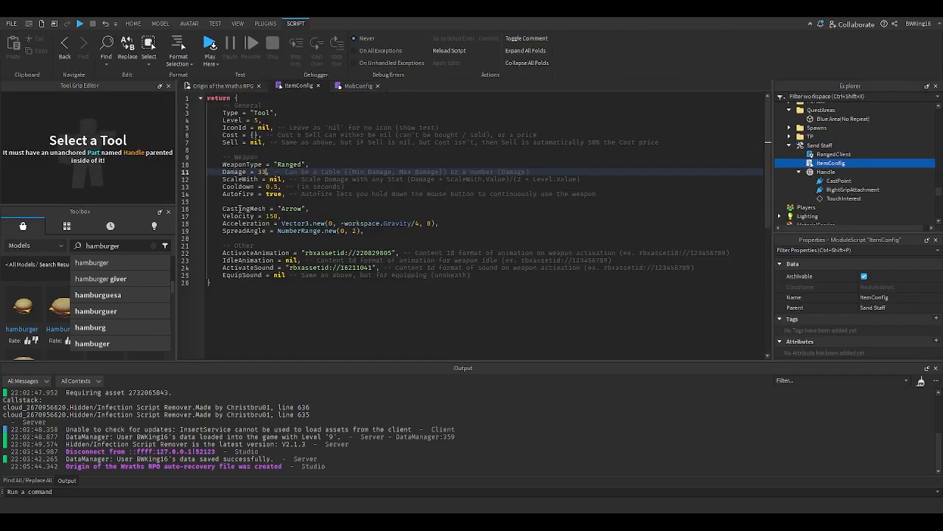
- Try replacing the CastingMesh value "Arrow" in the Sand Staff ItemConfig, then undo the edit
double_click(290, 209)
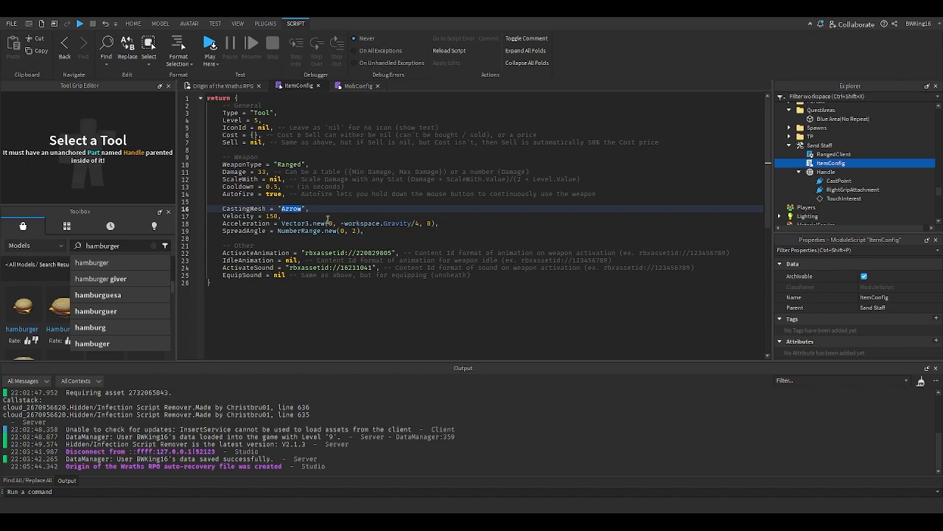
text(S)
key(ctrl+z)
key(ctrl+z)
click(222, 88)
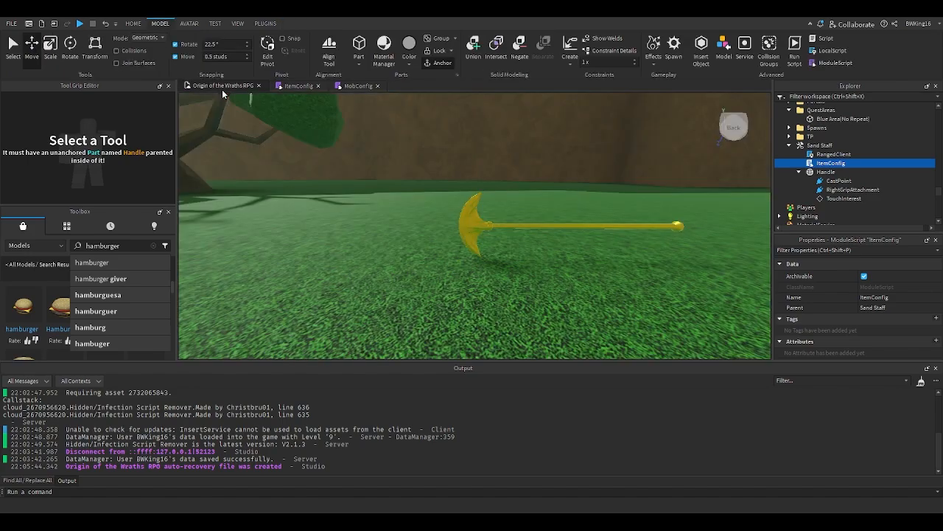
- Move the Sand Staff tool into the Items Tool folder alongside the other weapons
click(791, 146)
drag(803, 146, 827, 199)
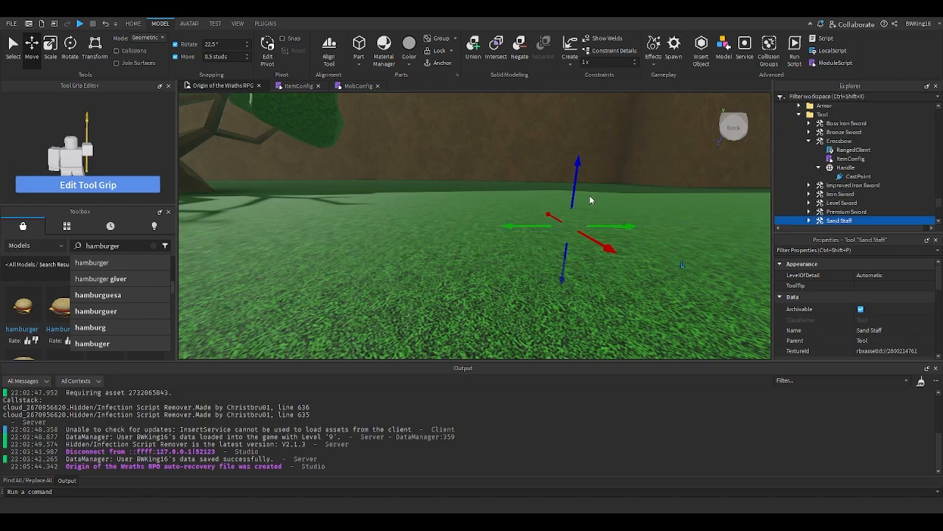
right_drag(590, 197, 649, 201)
- Clear the Sand Staff tool's TextureId property
double_click(828, 221)
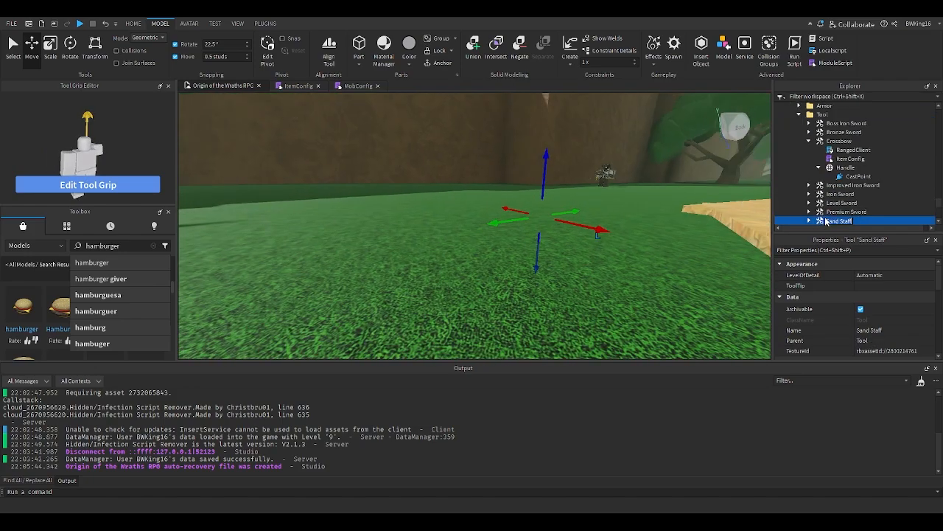
click(887, 355)
key(BackSpace)
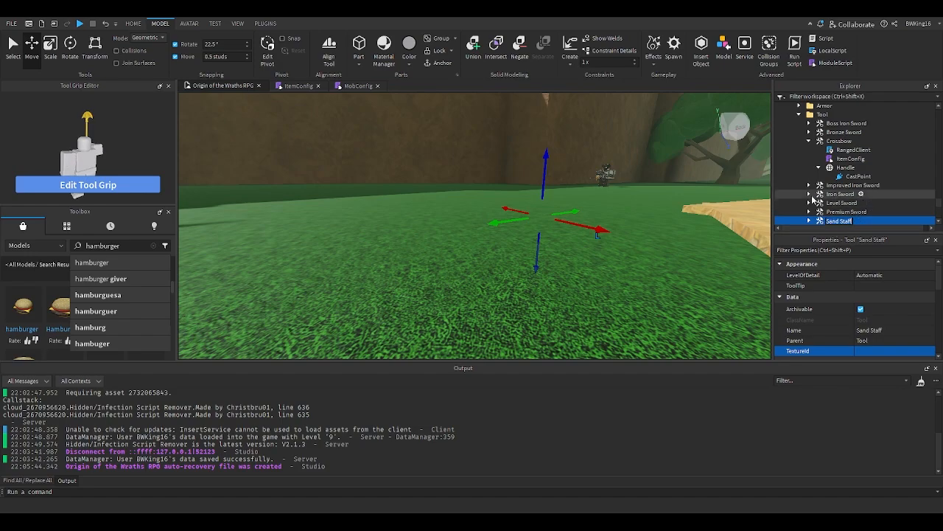
- Select the Sand Sage boss in the desert level and open its MobConfig script
scroll(813, 197, up, 1)
click(809, 166)
click(647, 216)
key(w)
right_drag(647, 217, 483, 211)
key(w)
key(w)
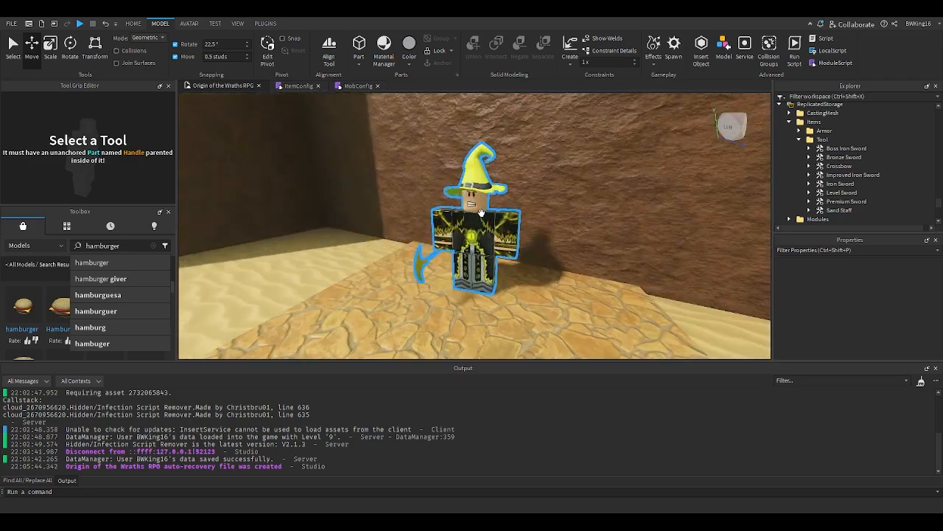
click(483, 212)
click(821, 152)
double_click(821, 152)
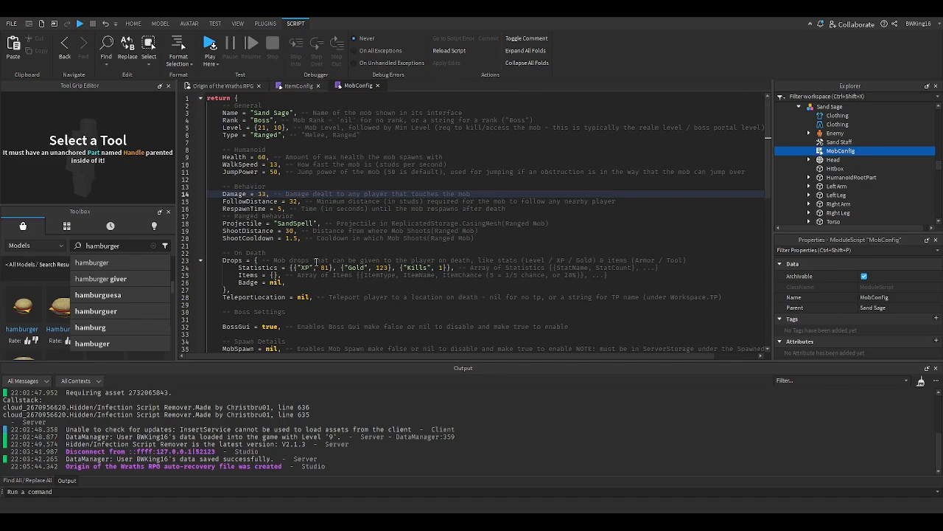
- Set the Sand Sage's drop Items to {{"Tool","Sand Staff",1}} in its MobConfig
click(292, 224)
click(284, 201)
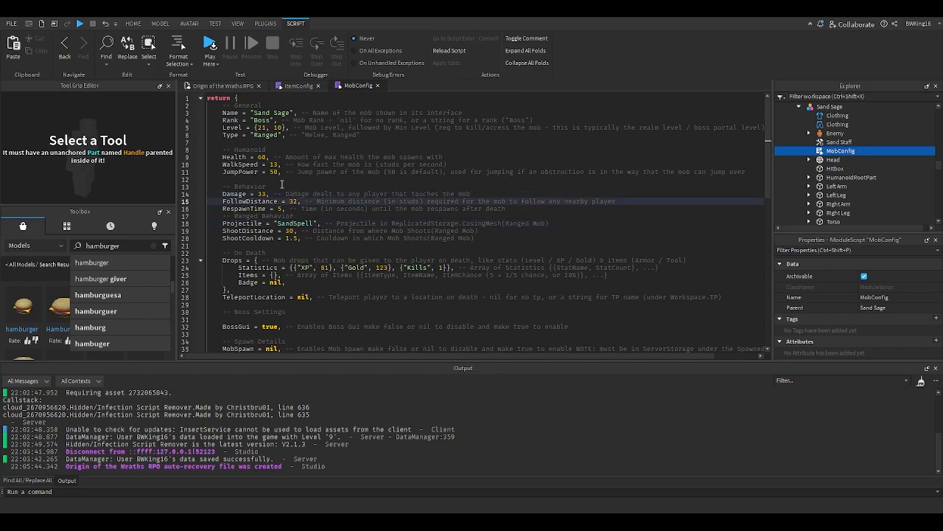
click(272, 275)
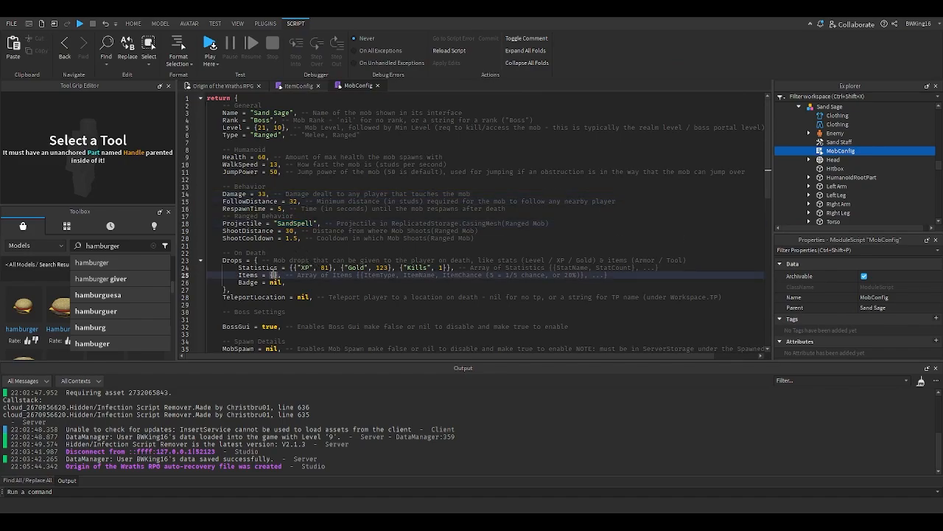
text({)
key(BackSpace)
text({)
text(Tool)
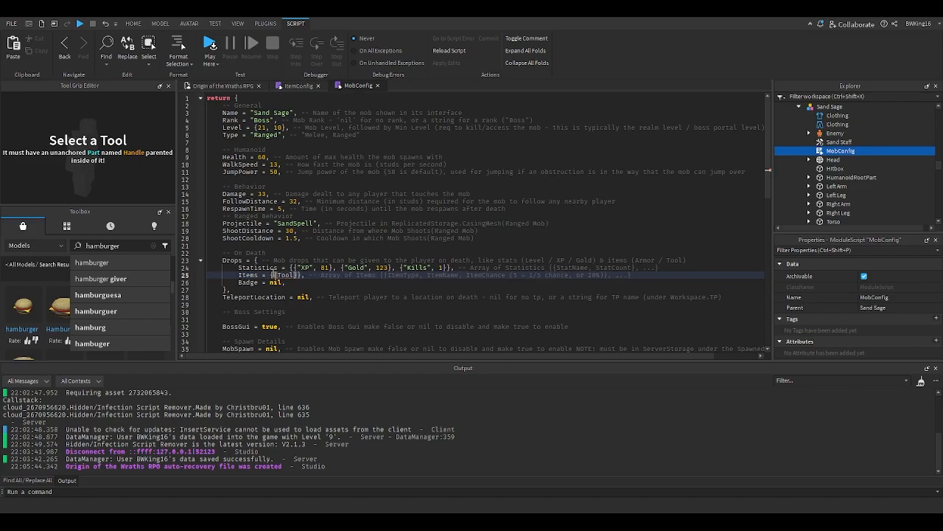
key(BackSpace)
key(BackSpace)
key(BackSpace)
key(BackSpace)
text(")
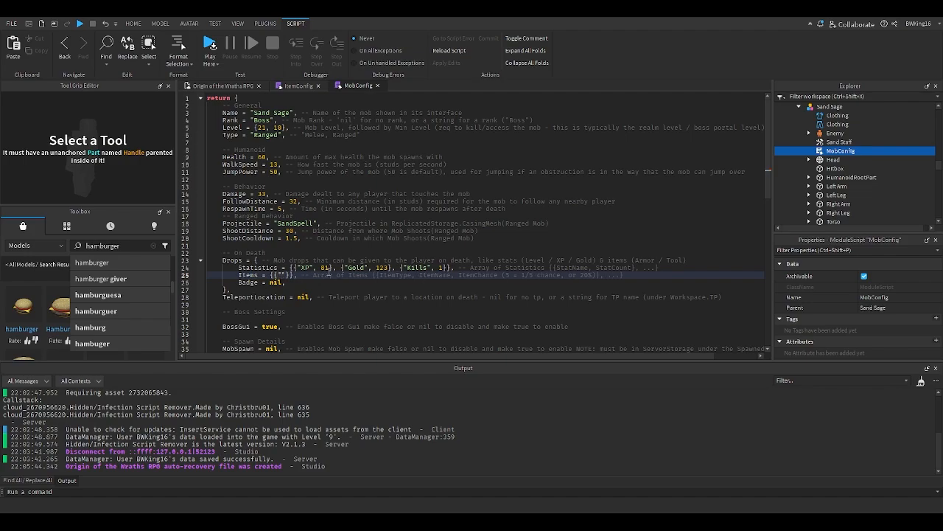
text(Tool")
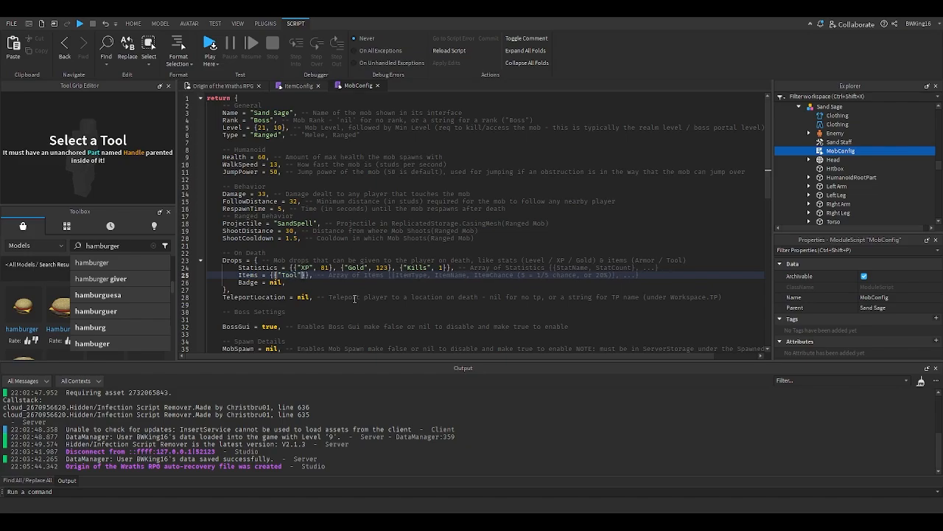
text(,"Sand Staff")
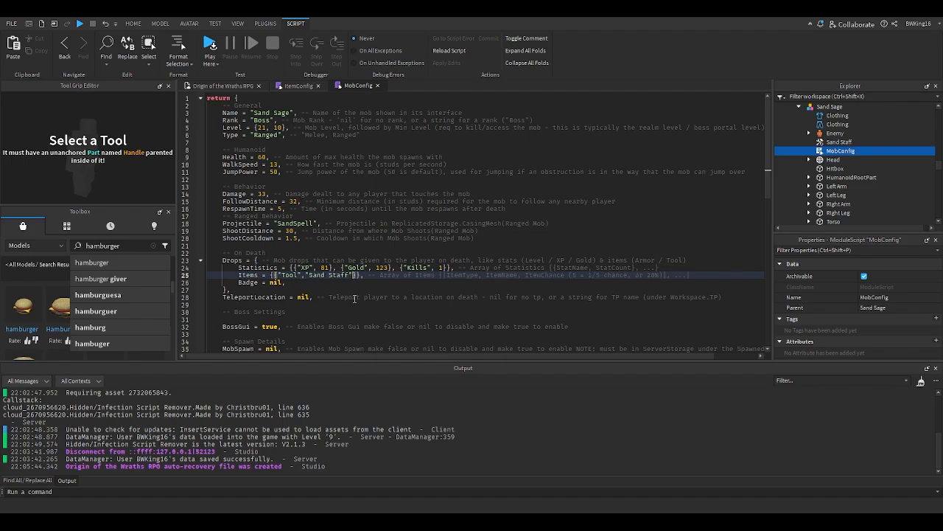
text(,1)
double_click(276, 283)
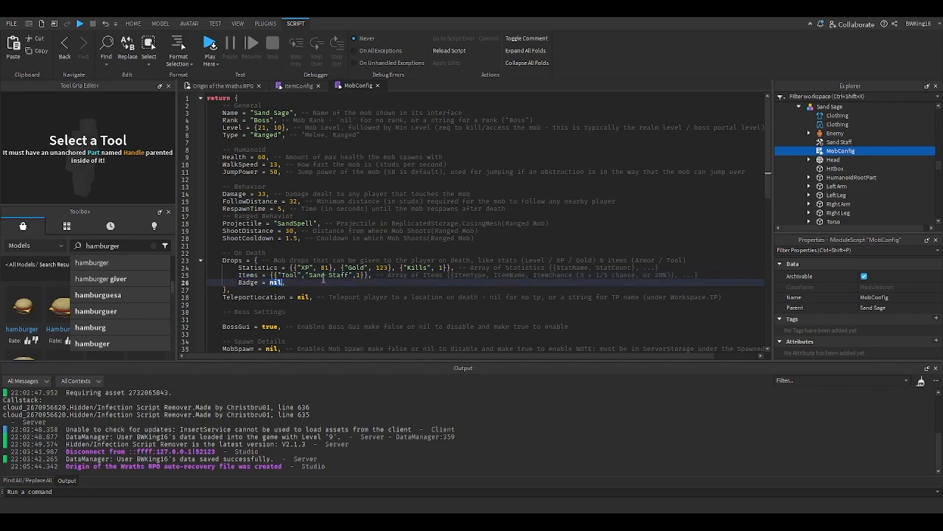
scroll(277, 282, down, 3)
- Start a playtest, equip the Boss Iron Armor and Boss Iron Sword, and defeat the Sand Sage
click(225, 87)
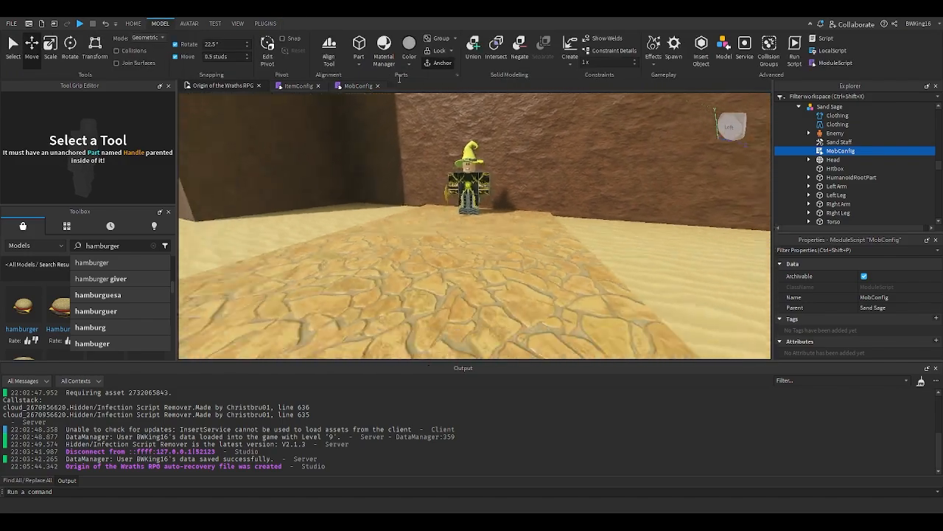
click(434, 58)
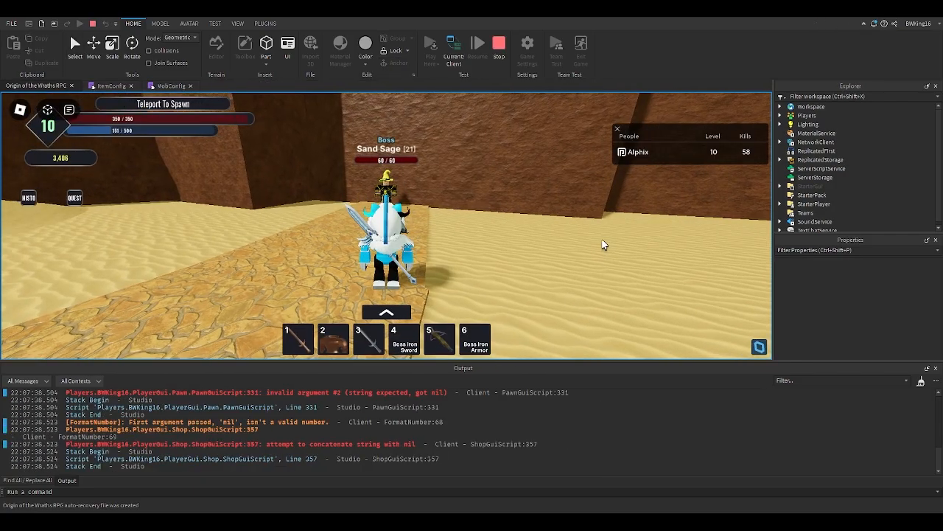
scroll(578, 259, up, 7)
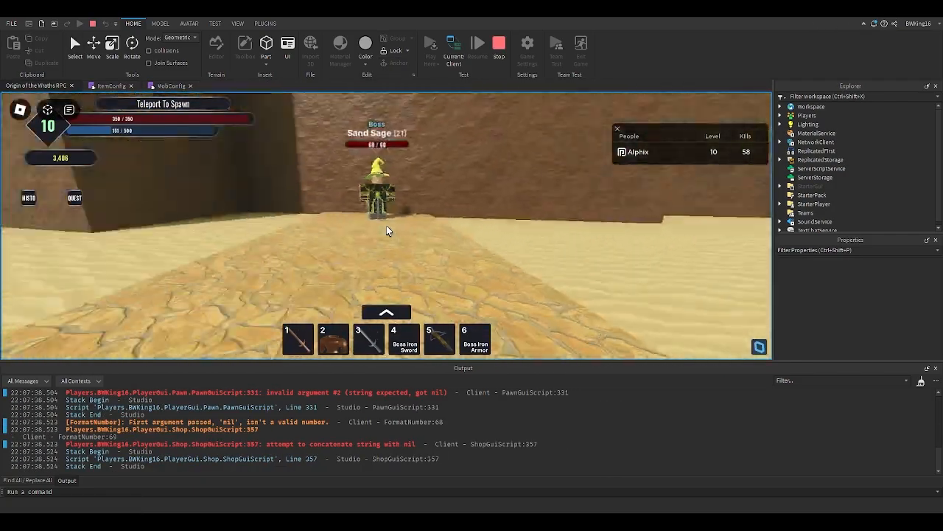
scroll(387, 226, down, 3)
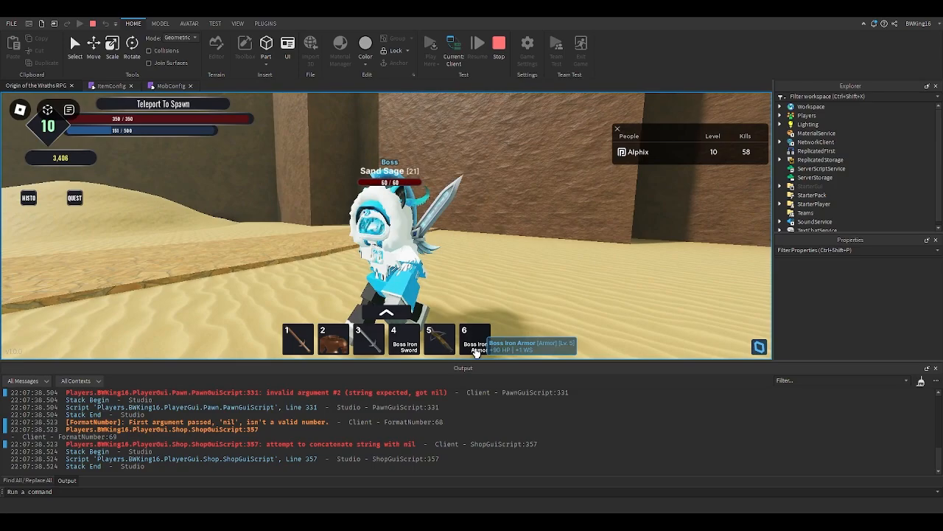
click(474, 349)
click(405, 340)
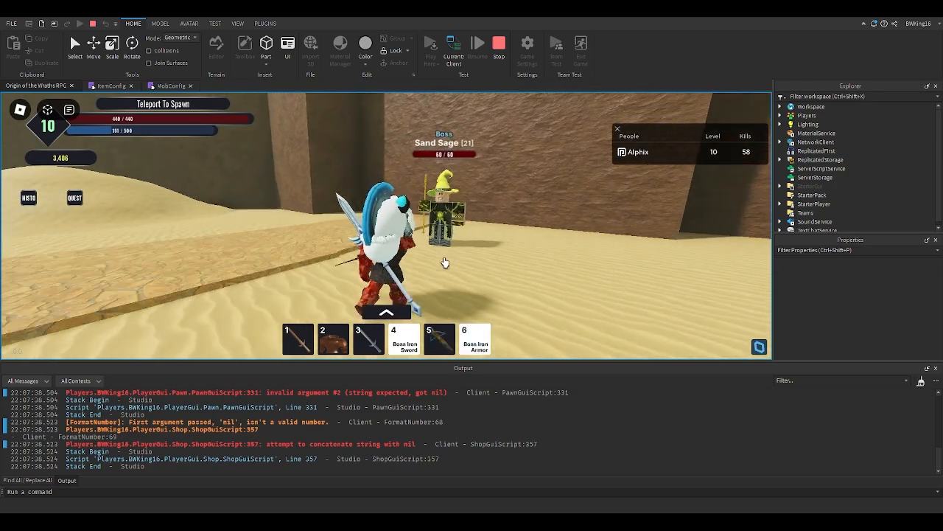
click(445, 263)
click(445, 263)
click(445, 262)
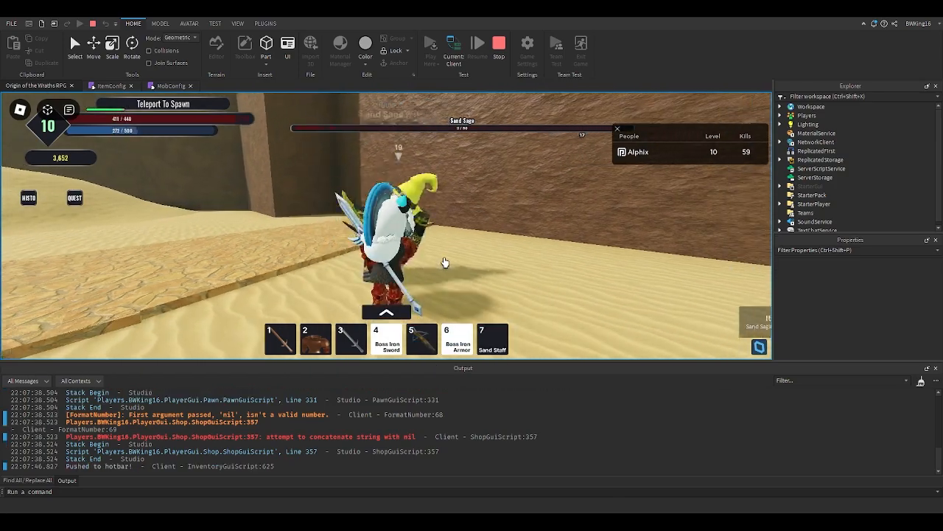
- Equip the dropped Sand Staff from the inventory, fire it across the desert, and stop the playtest
key(grave)
key(s)
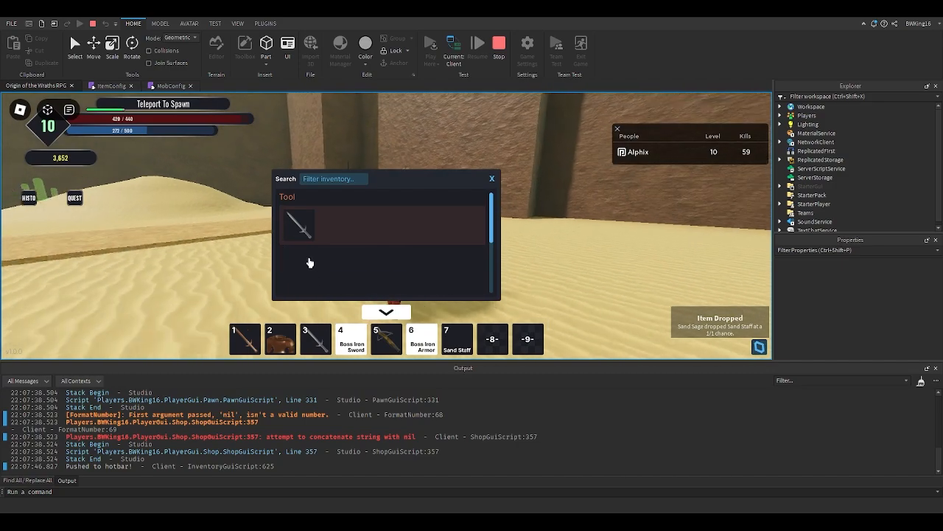
click(465, 350)
key(grave)
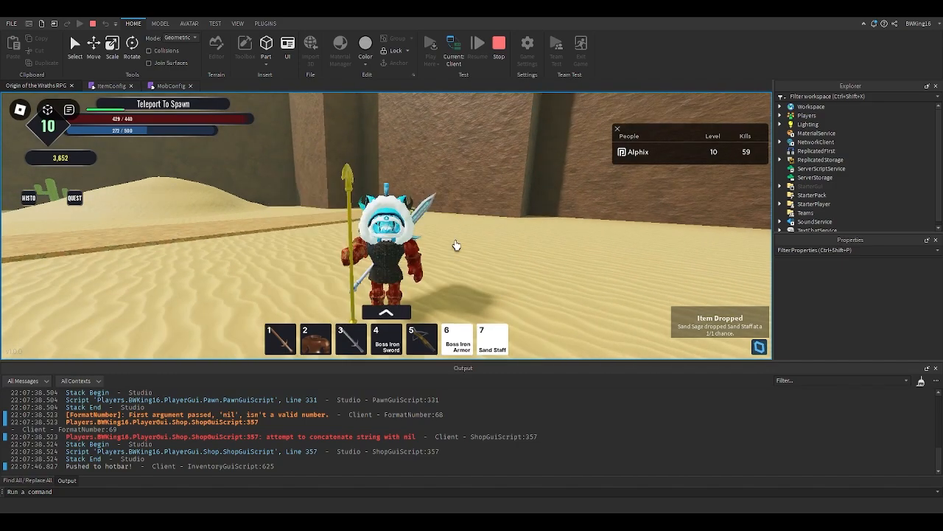
key(a)
right_drag(455, 245, 454, 210)
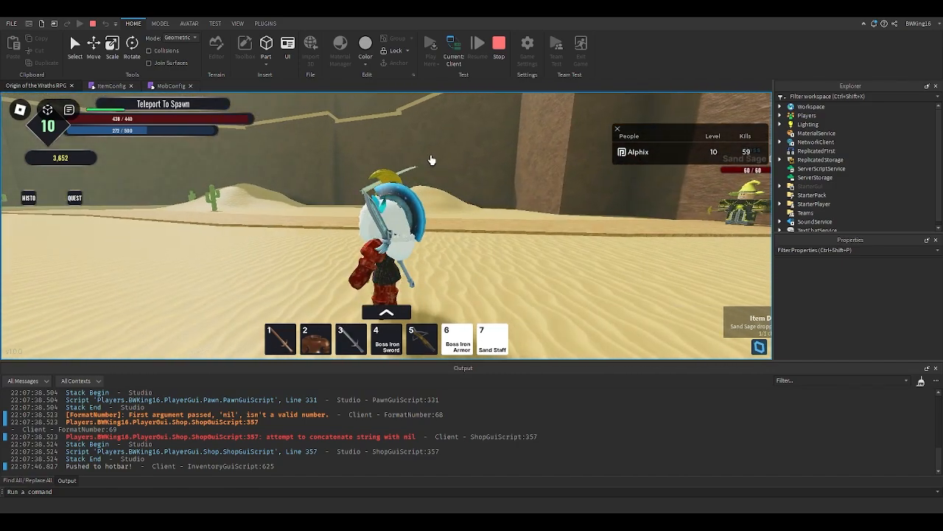
key(w)
right_drag(432, 160, 444, 168)
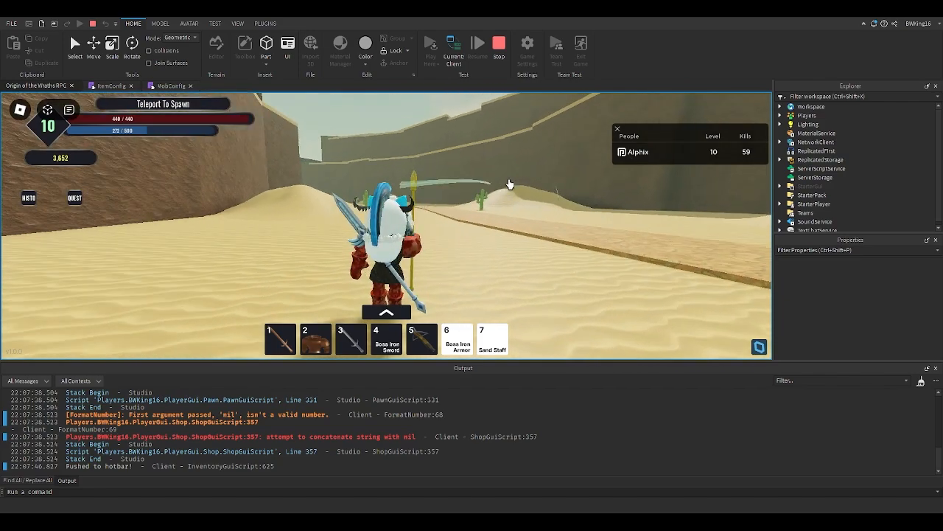
right_drag(509, 185, 506, 185)
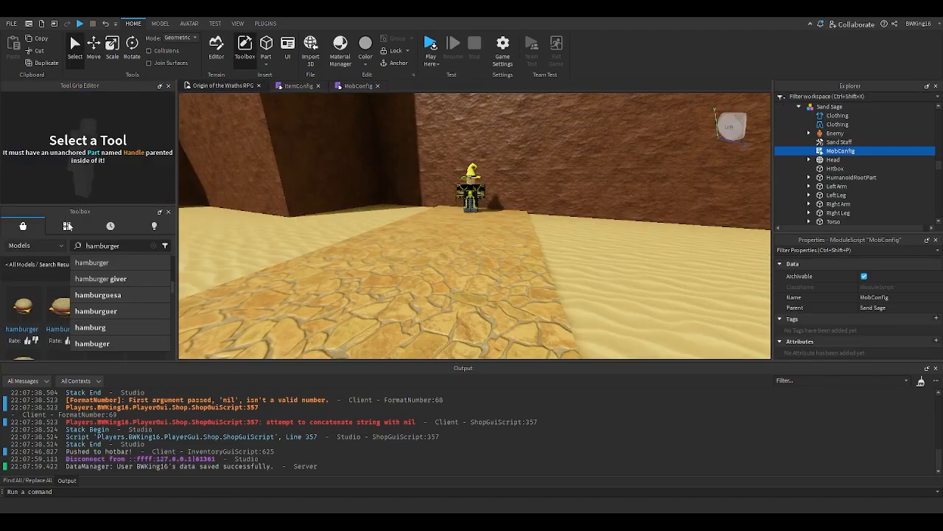
click(122, 243)
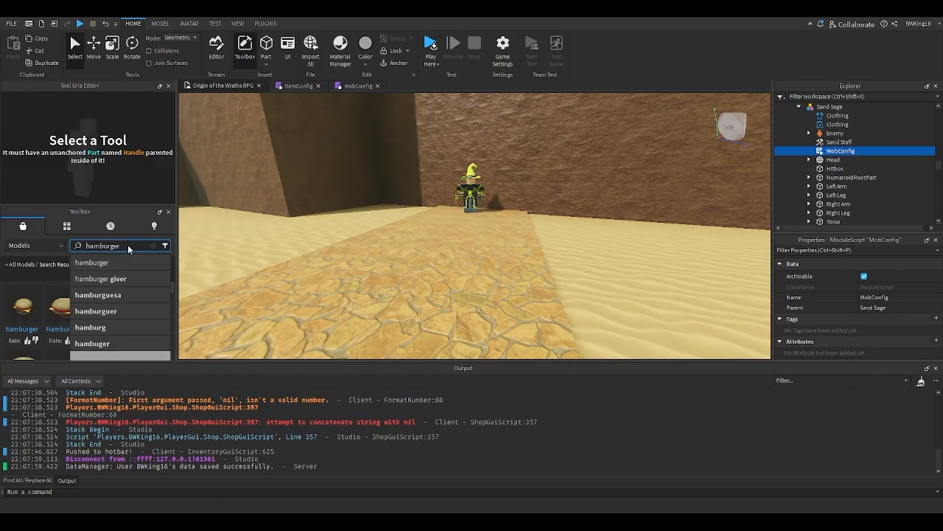
- Switch the Toolbox from the hamburger model search to the Audio category and clear its recent searches
key(Return)
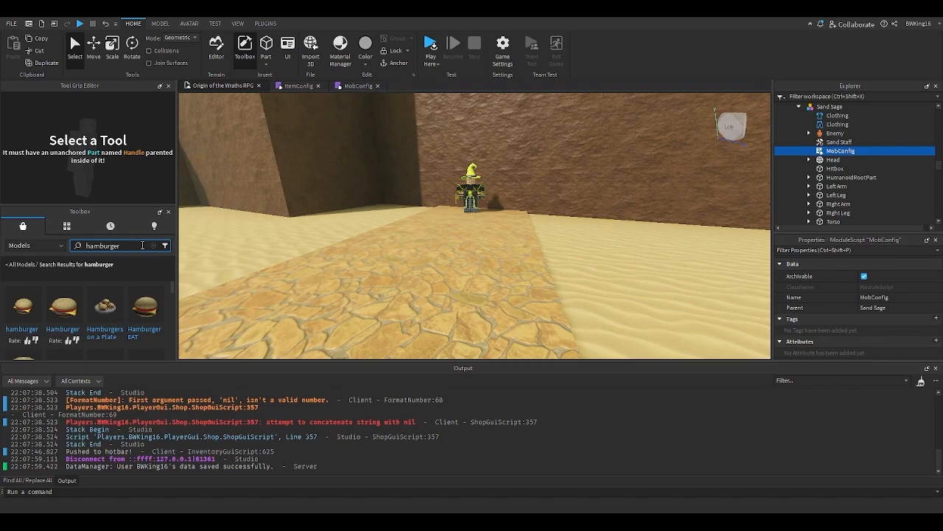
click(22, 264)
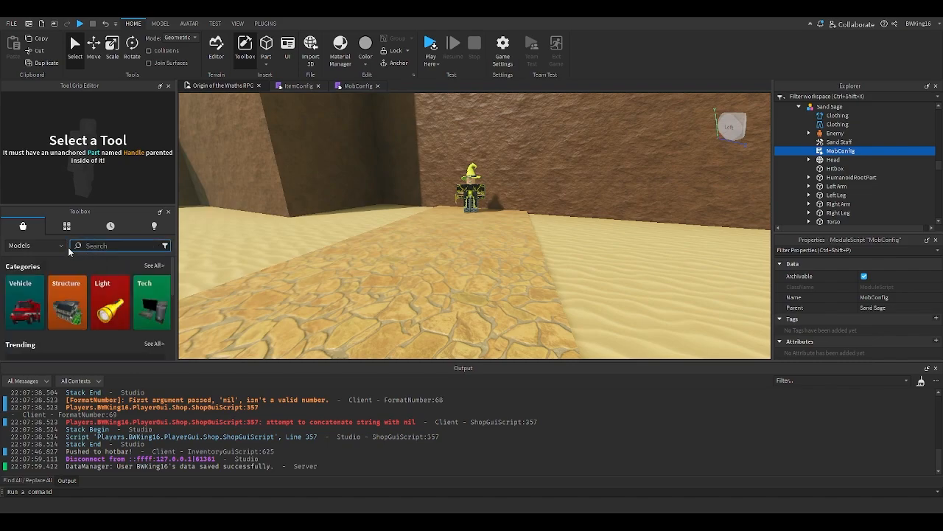
click(33, 246)
click(32, 282)
click(88, 246)
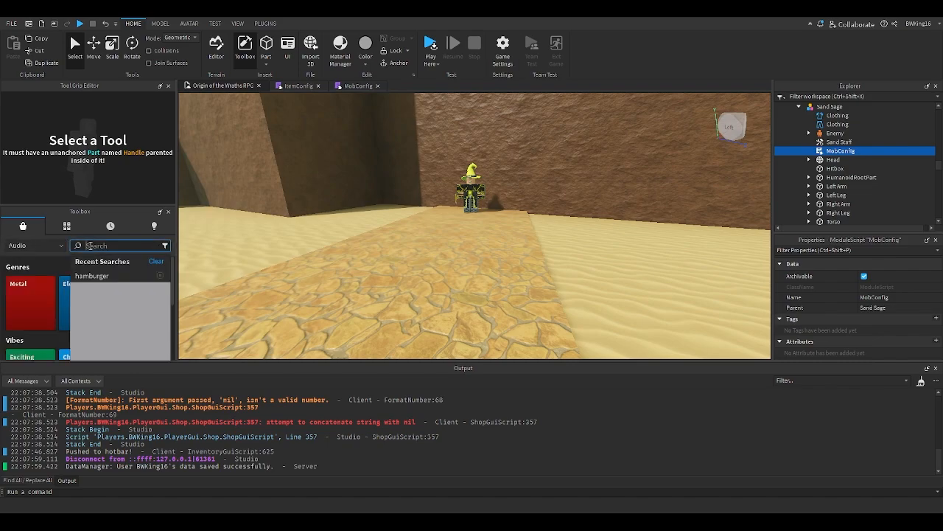
click(151, 261)
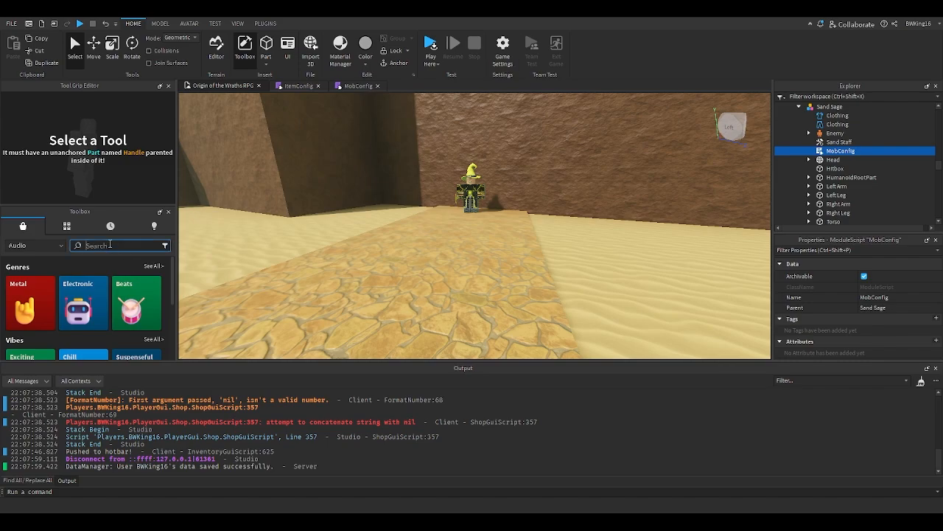
right_drag(495, 238, 495, 238)
click(830, 144)
right_drag(652, 182, 611, 189)
click(651, 182)
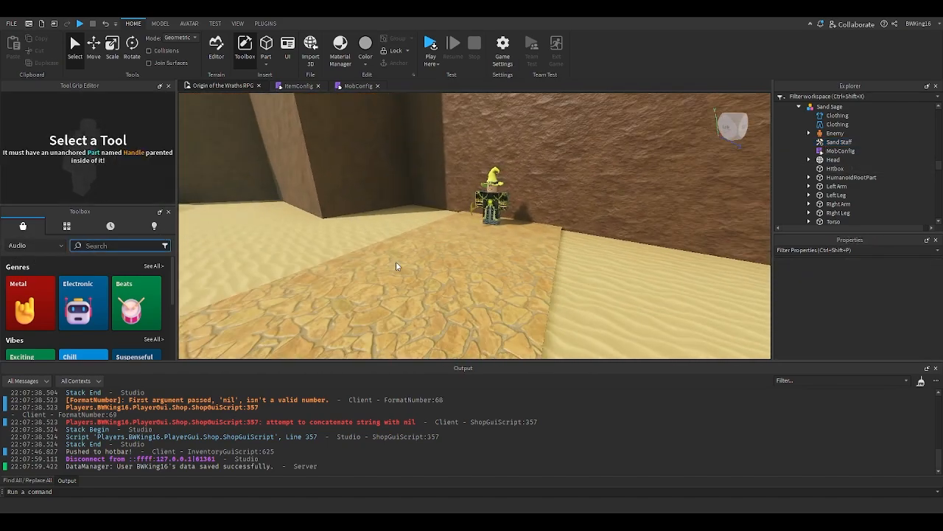
right_drag(396, 261, 390, 261)
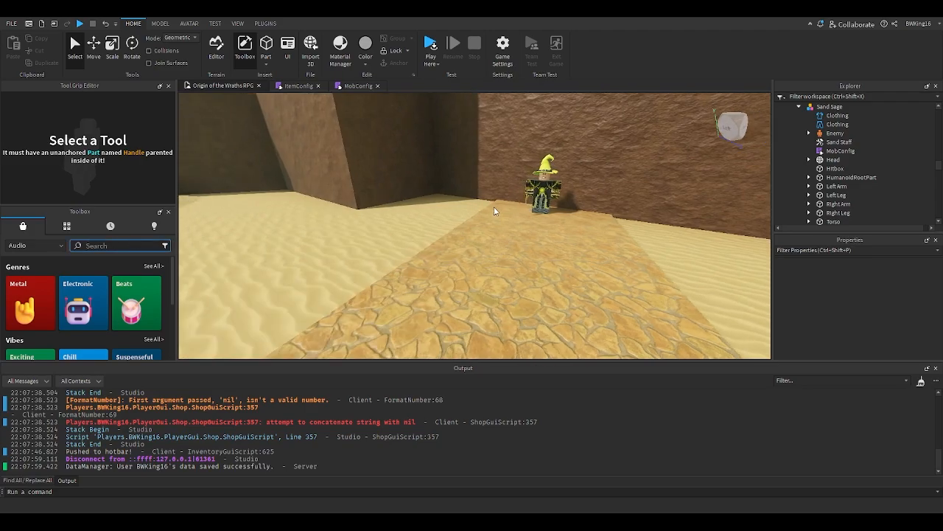
text(sa)
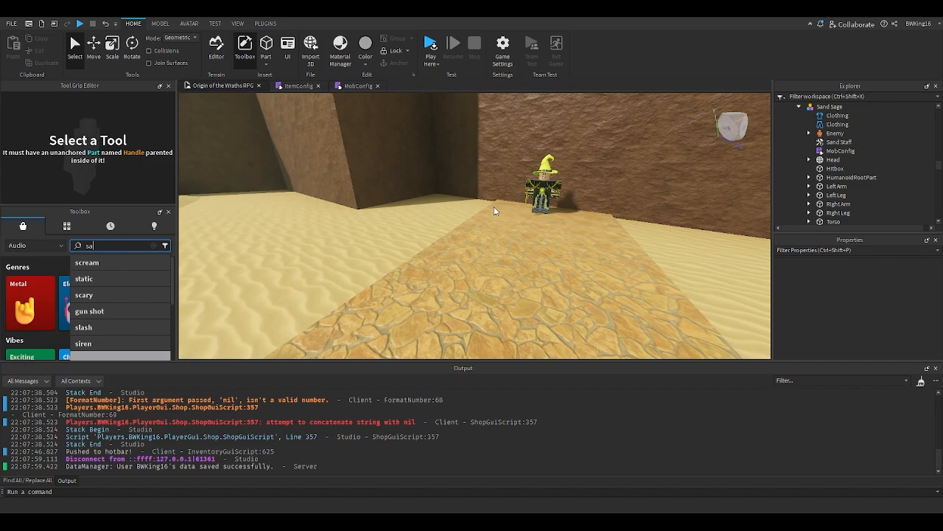
key(BackSpace)
text(sound)
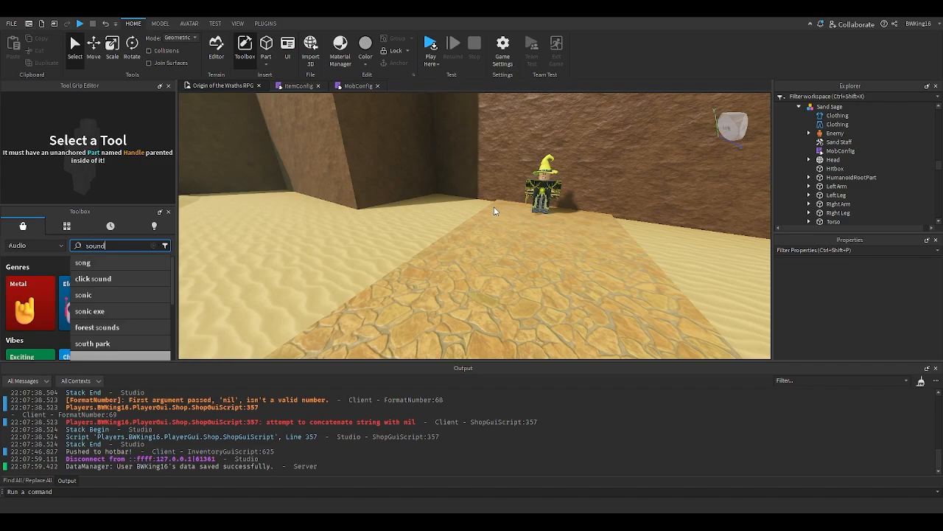
- Open the ItemConfig script of the Sand Staff tool under ReplicatedStorage Items
scroll(818, 140, up, 5)
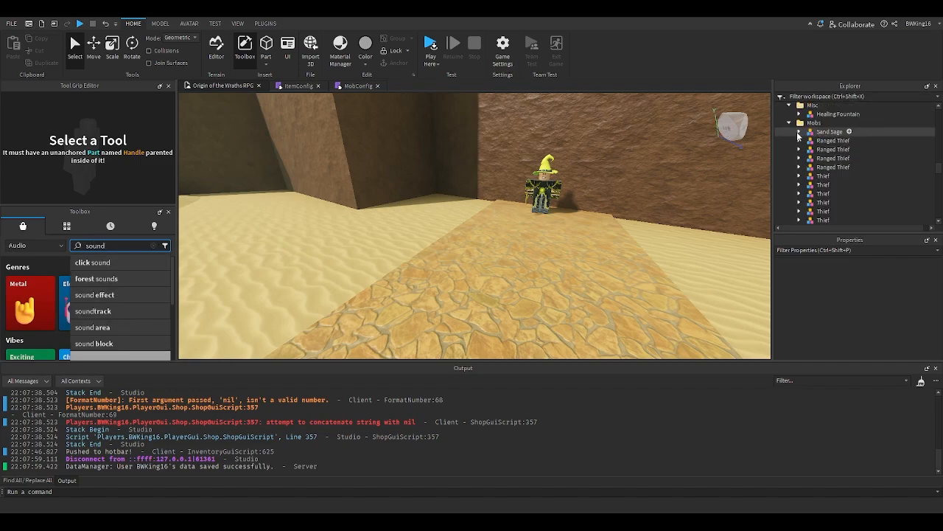
scroll(795, 155, down, 5)
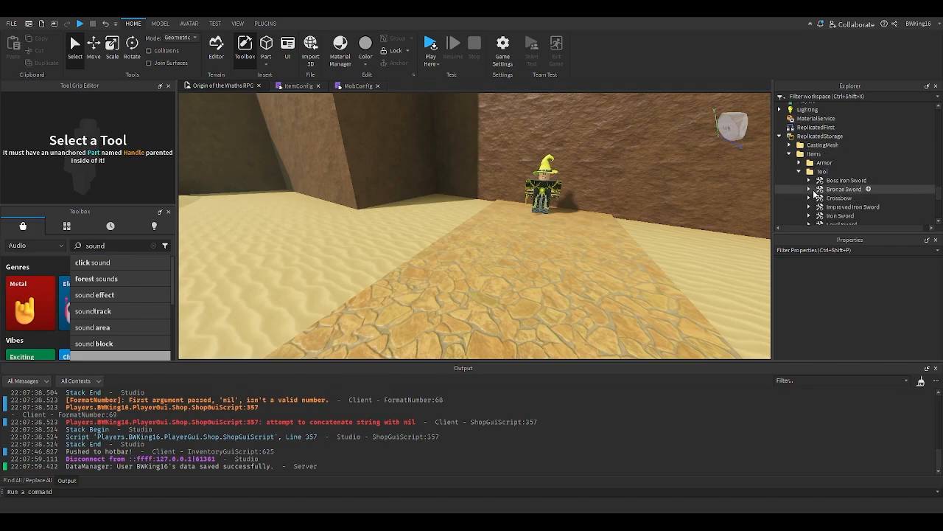
click(839, 191)
click(809, 192)
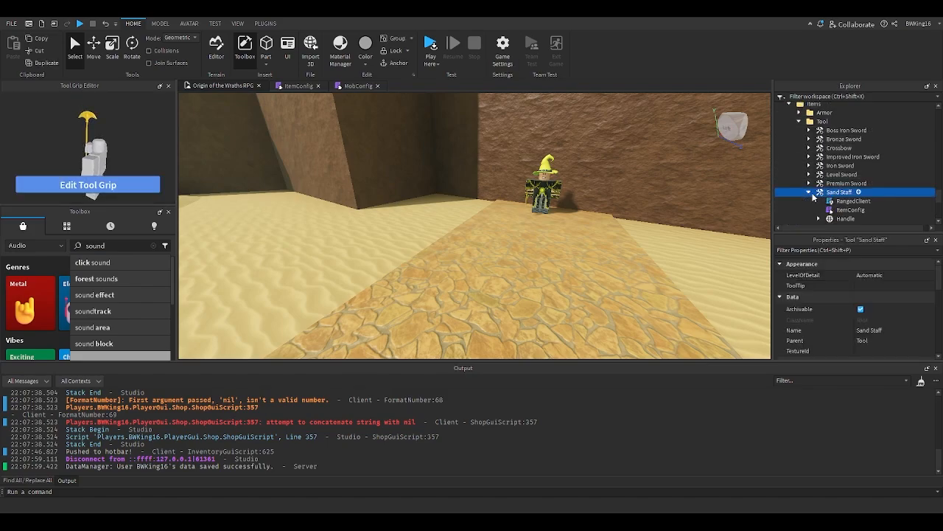
double_click(851, 209)
click(286, 193)
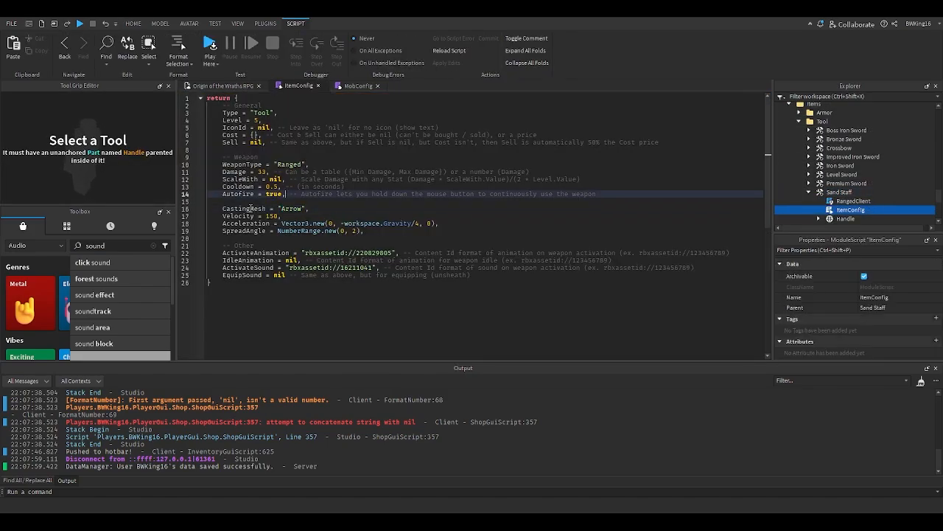
- Set the Sand Staff's CastingMesh to "SandSpell" in its ItemConfig
double_click(292, 210)
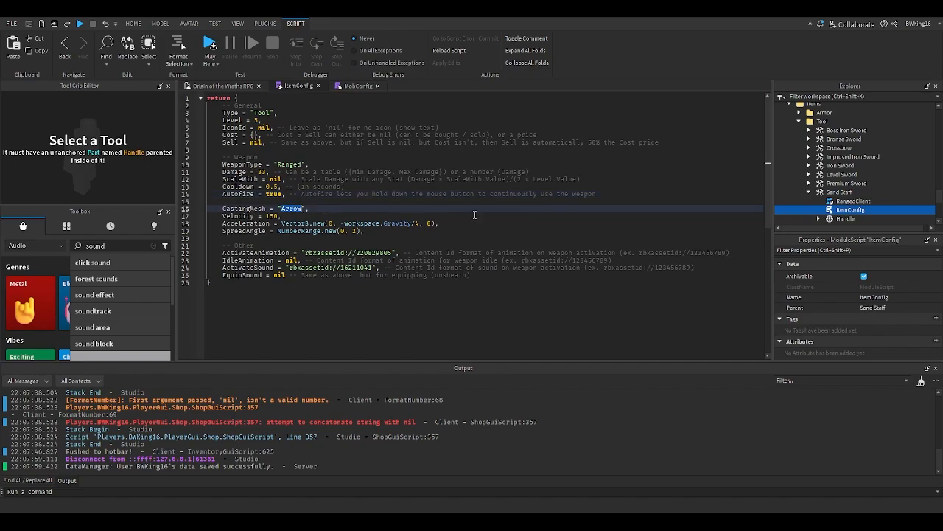
scroll(800, 186, up, 8)
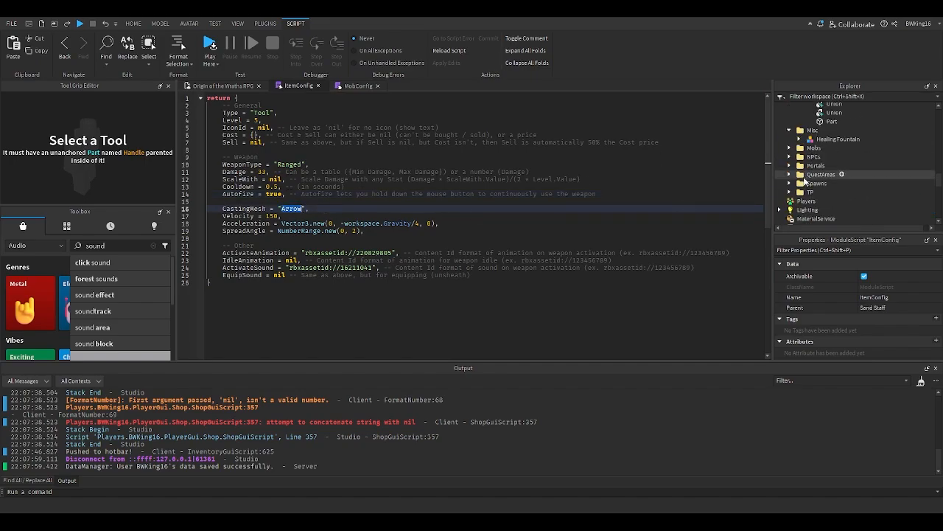
scroll(805, 180, up, 3)
scroll(796, 192, down, 5)
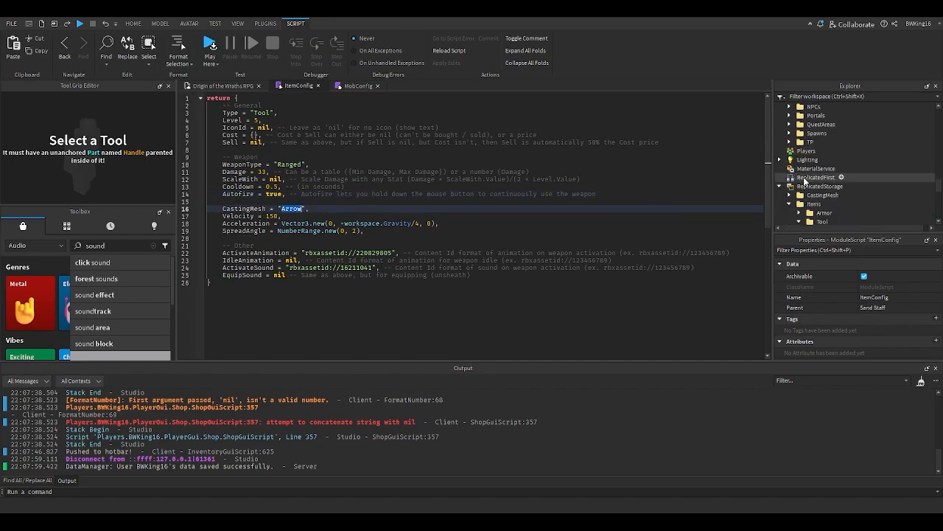
click(789, 195)
scroll(795, 193, down, 1)
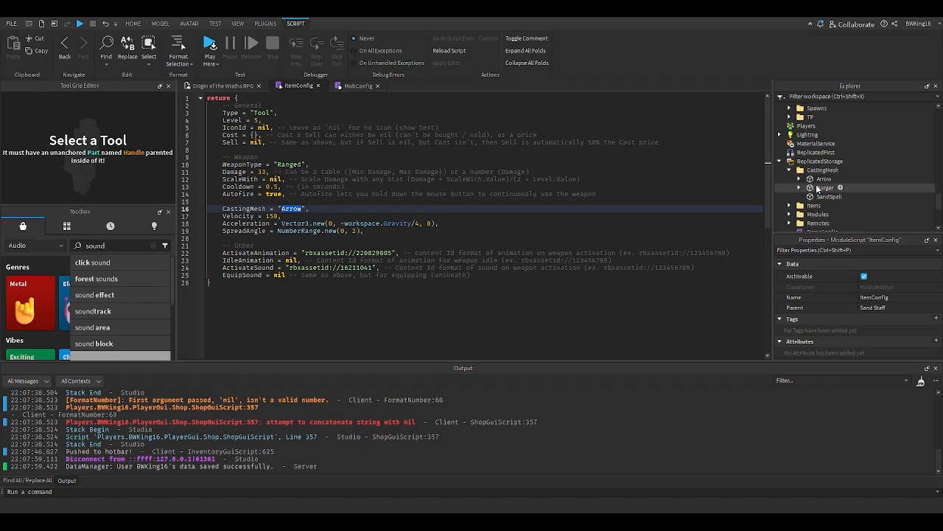
click(819, 188)
click(824, 197)
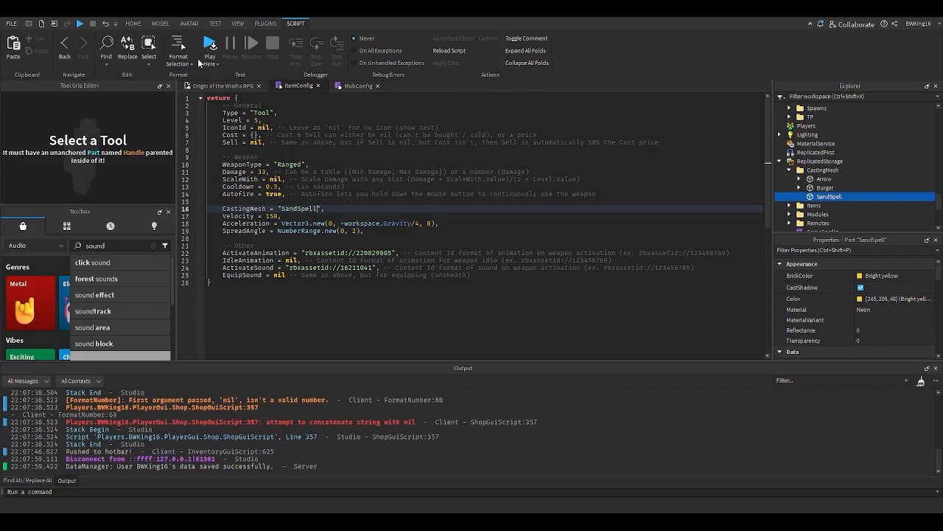
- Compare the Arrow, Burger and SandSpell casting meshes and enable the CanStick attribute on SandSpell
click(221, 86)
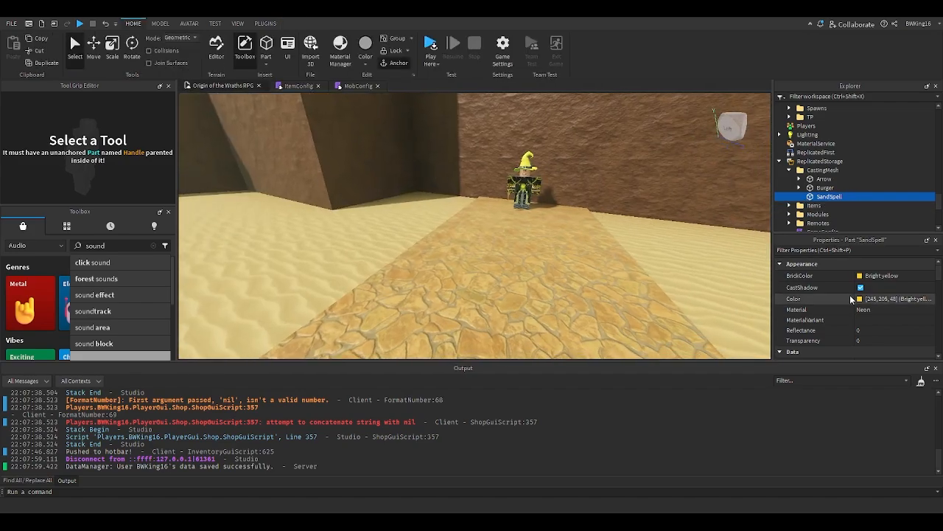
scroll(850, 302, down, 10)
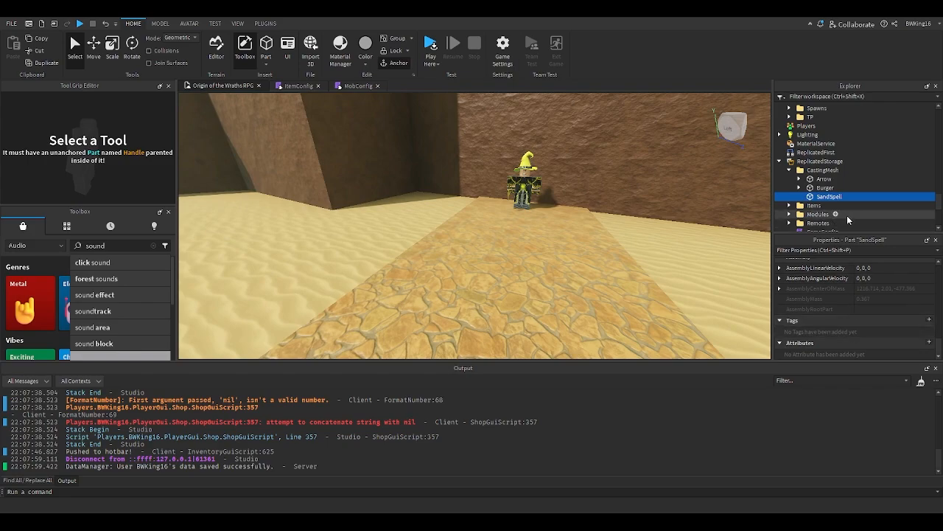
click(825, 188)
click(823, 180)
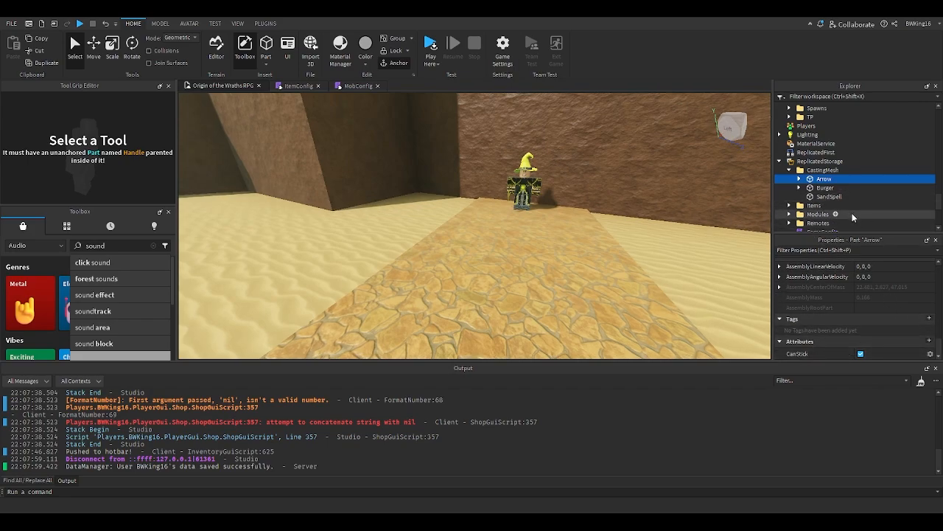
click(828, 197)
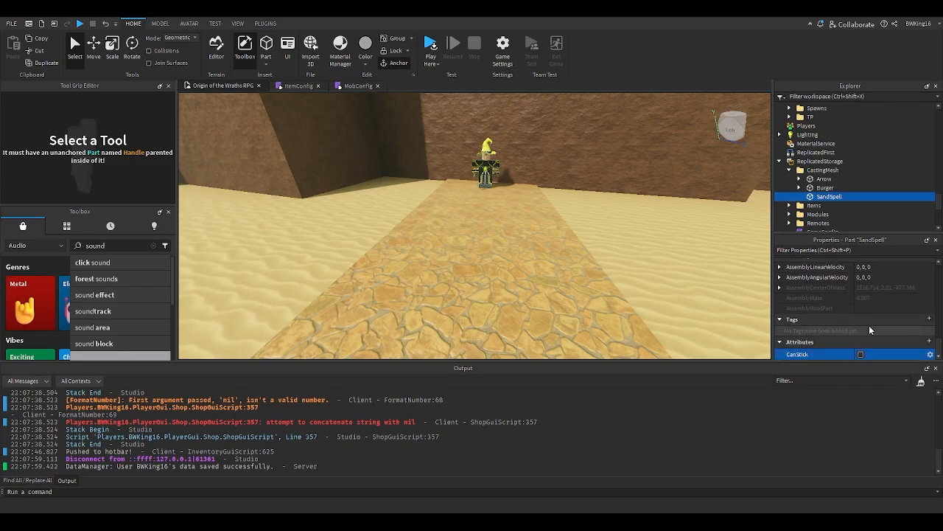
click(862, 353)
- Playtest, equip the Sand Staff, fire it across the desert, and stop the playtest
right_drag(493, 193, 507, 191)
click(508, 190)
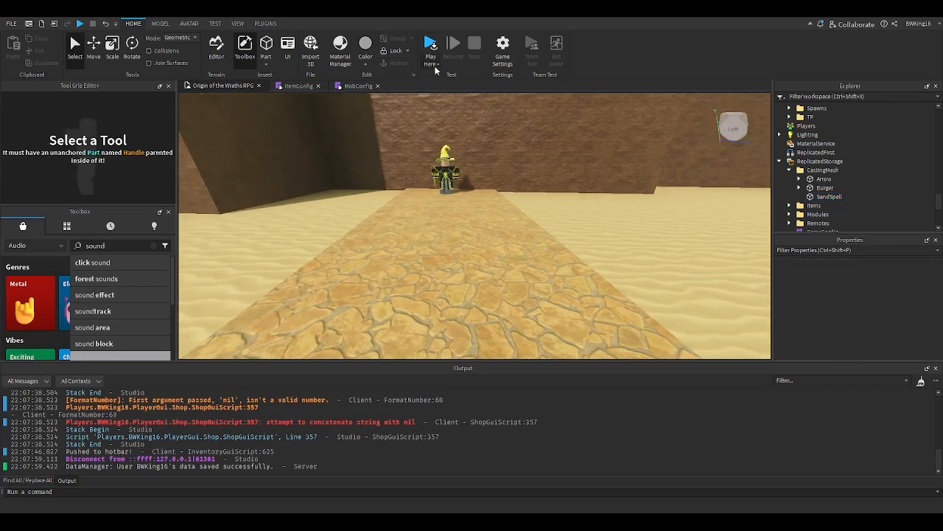
click(434, 68)
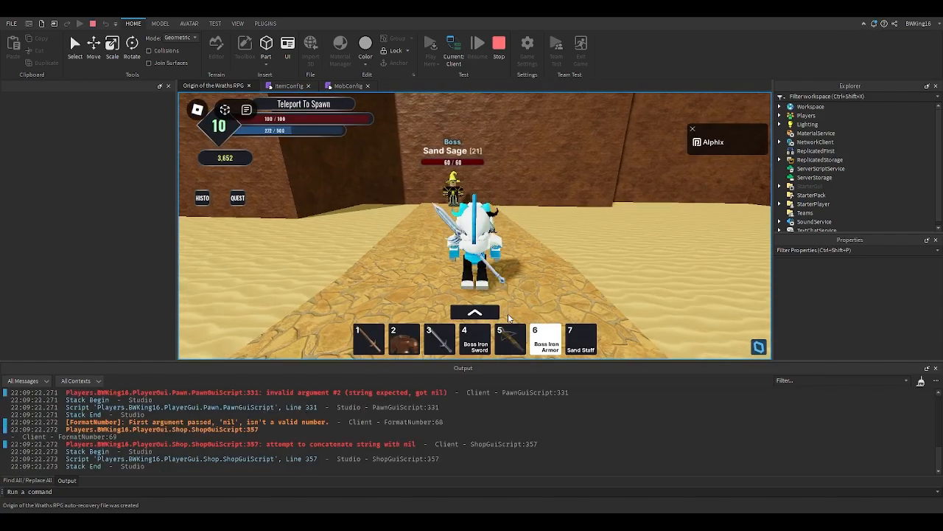
key(s)
click(580, 340)
click(602, 205)
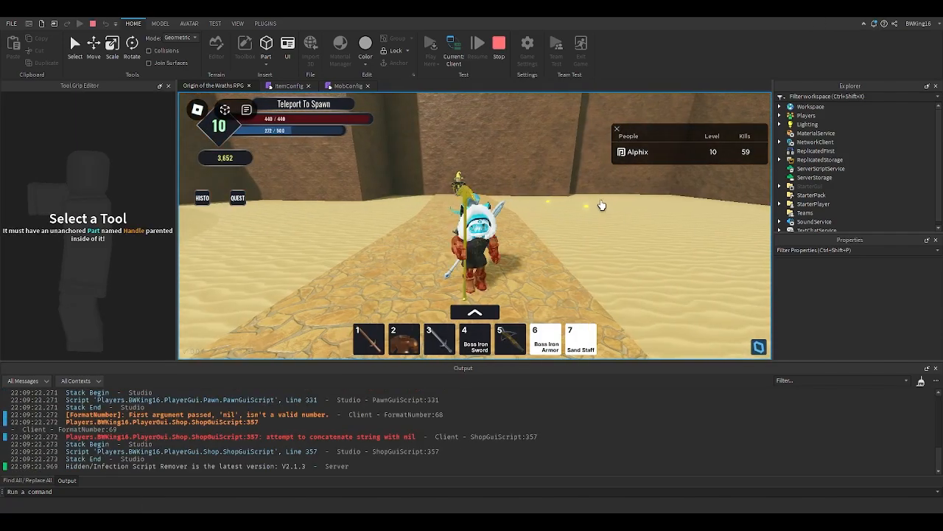
key(d)
click(566, 297)
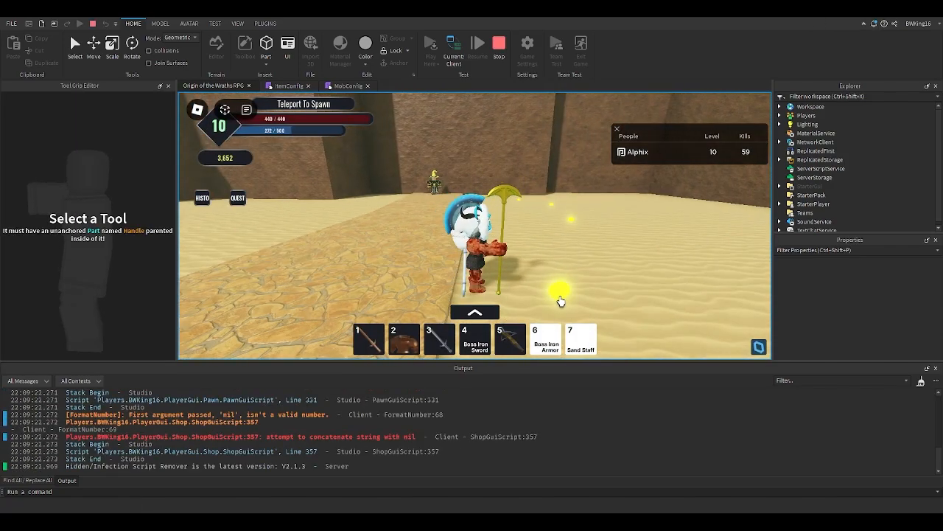
key(d)
key(s)
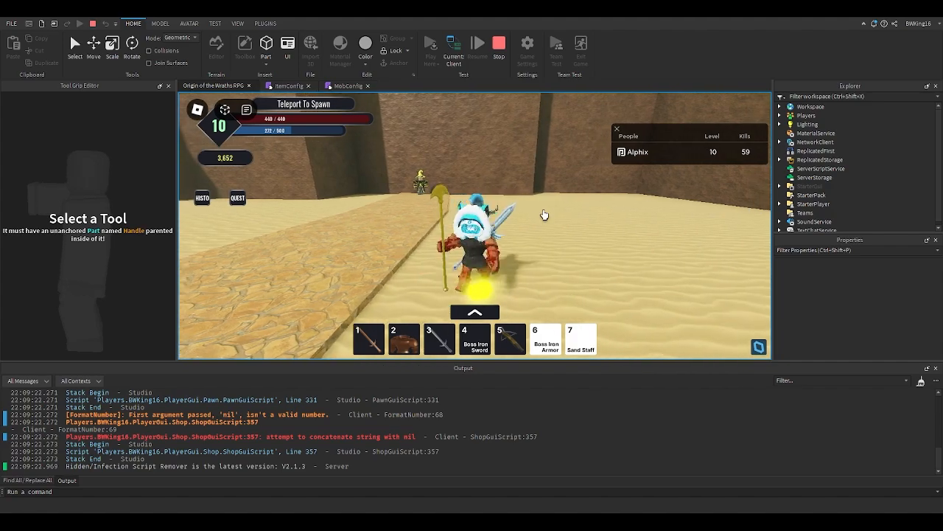
key(w)
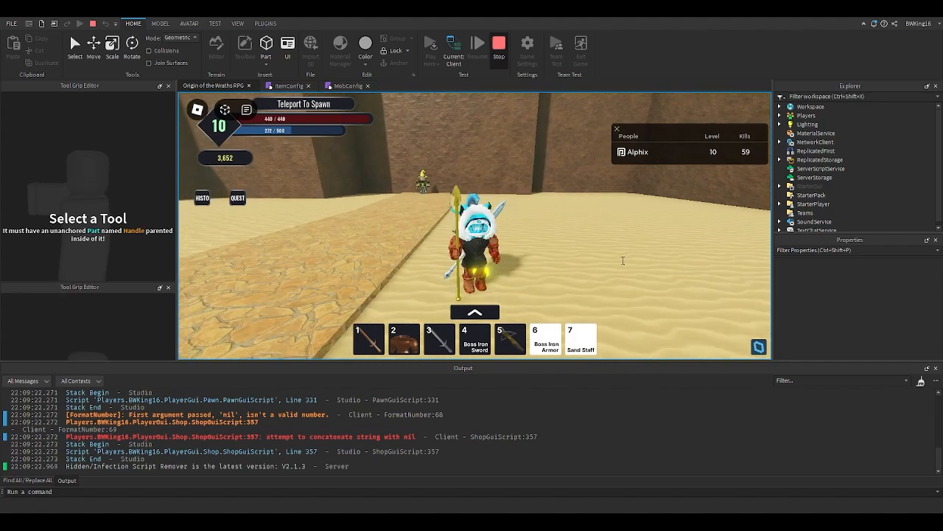
click(499, 46)
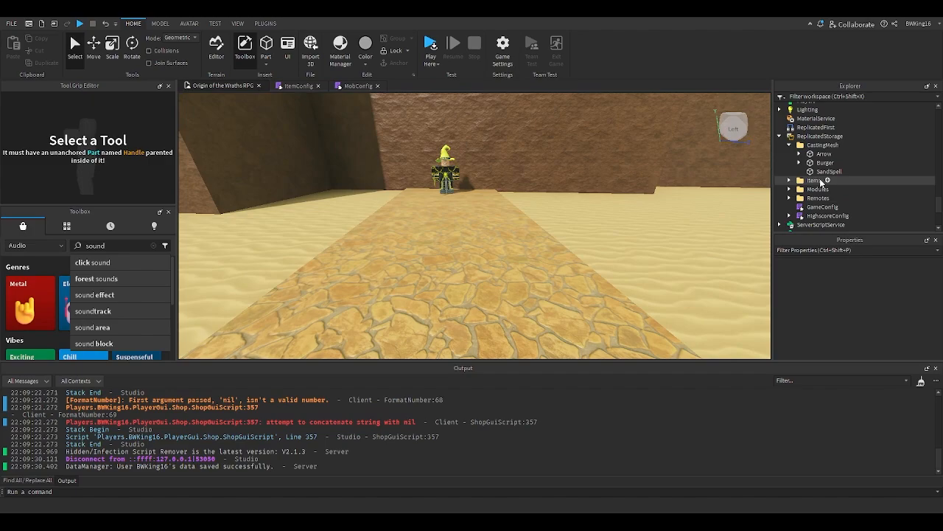
- Start another playtest, attack the Sand Sage boss with the Sand Staff, and stop the playtest
scroll(825, 299, down, 15)
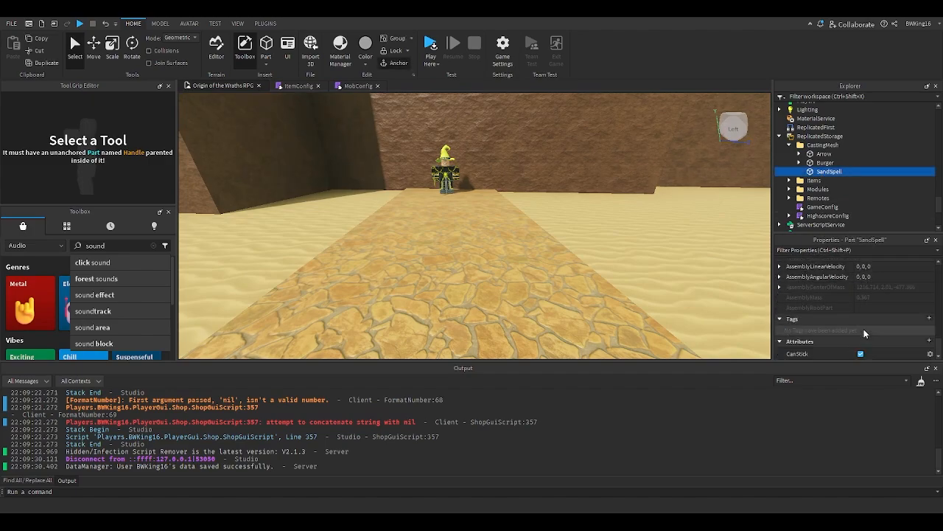
click(468, 100)
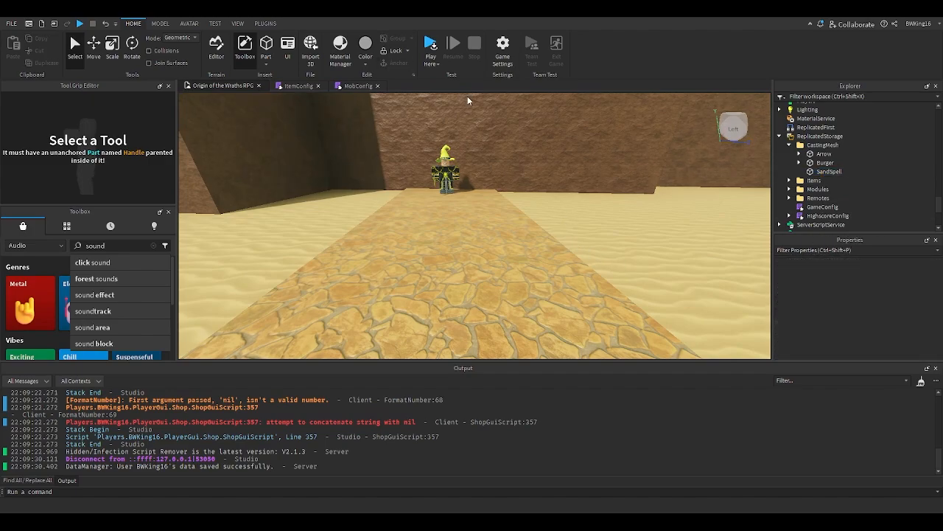
click(431, 45)
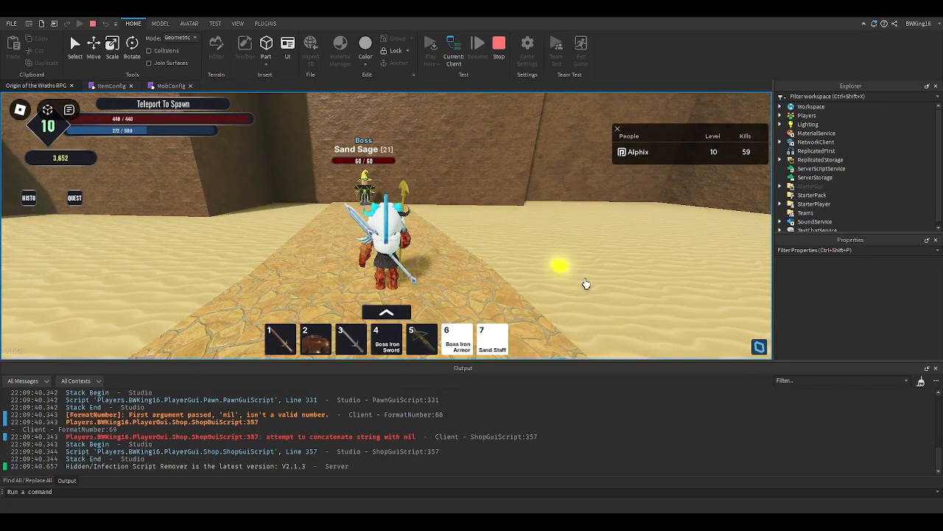
click(366, 189)
click(367, 189)
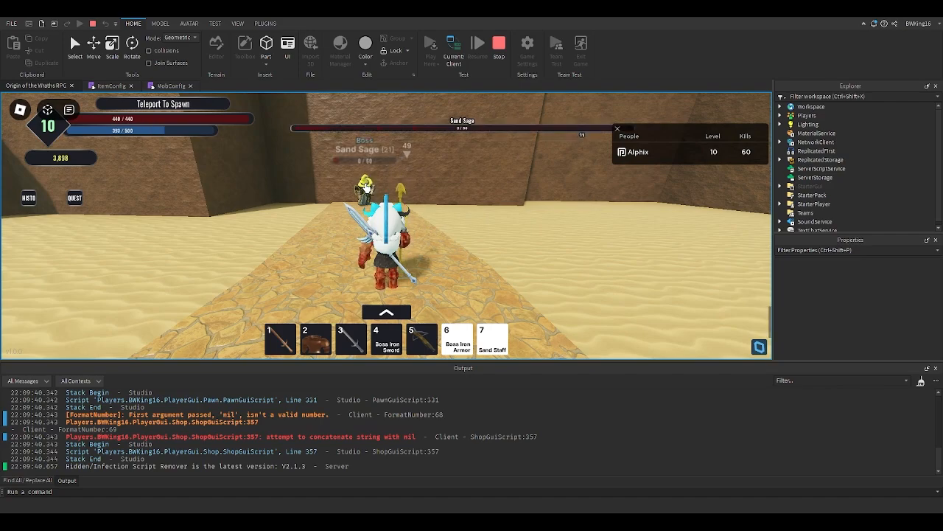
key(s)
click(504, 65)
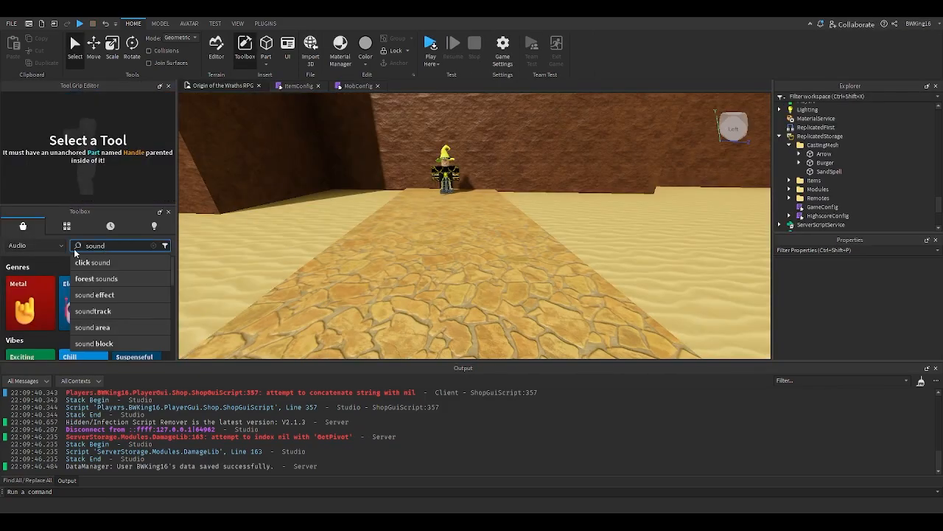
- Search the Toolbox audio library for "cast"
click(52, 247)
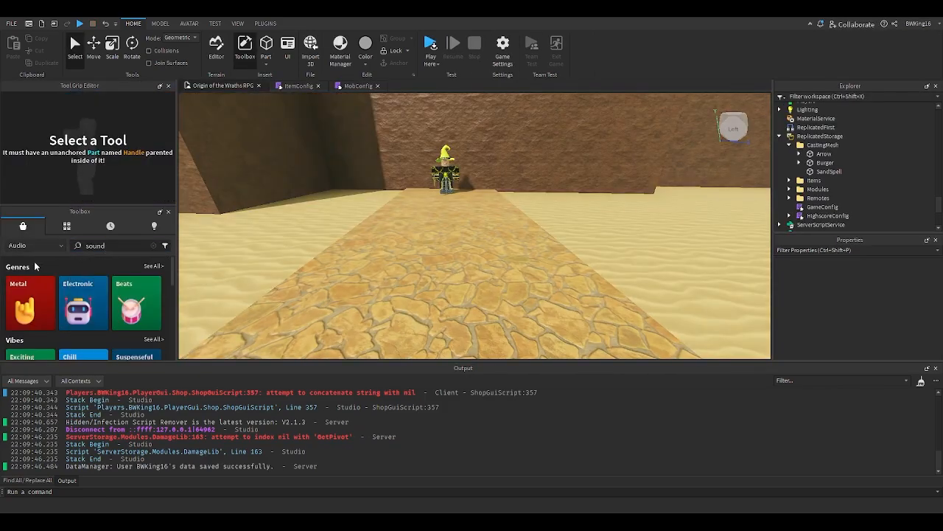
click(27, 248)
click(25, 282)
double_click(97, 247)
click(98, 248)
text(cast)
key(Return)
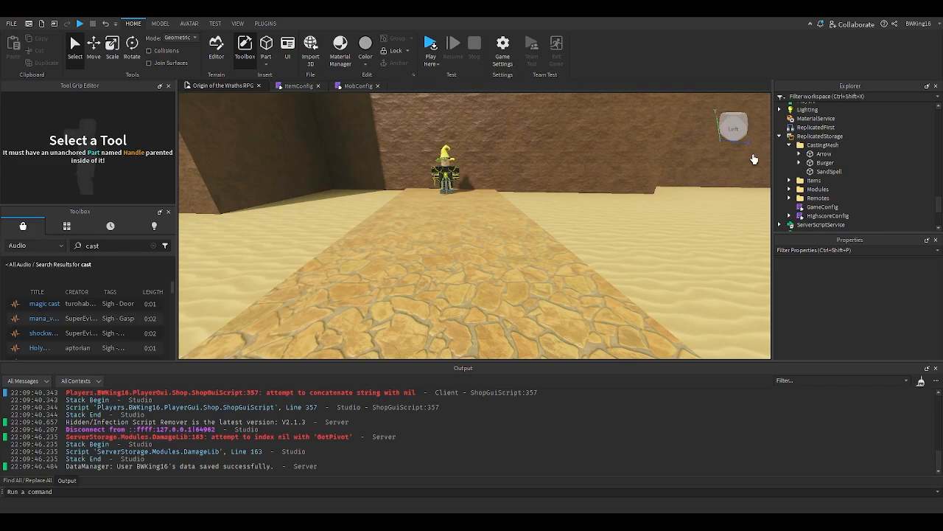
- Select the Sand Sage boss, open its MobConfig script to review the settings, and close it
scroll(836, 185, up, 10)
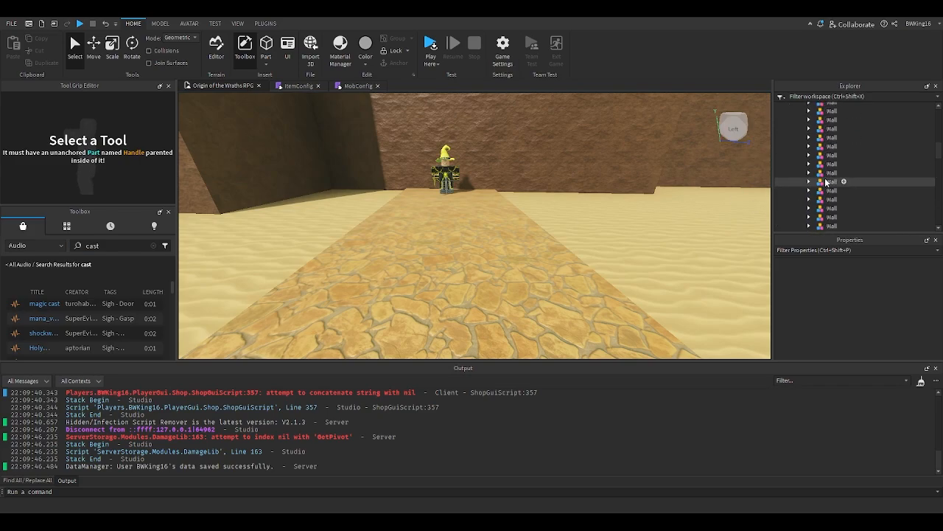
scroll(826, 183, up, 15)
right_drag(520, 177, 483, 175)
scroll(481, 177, up, 4)
click(479, 181)
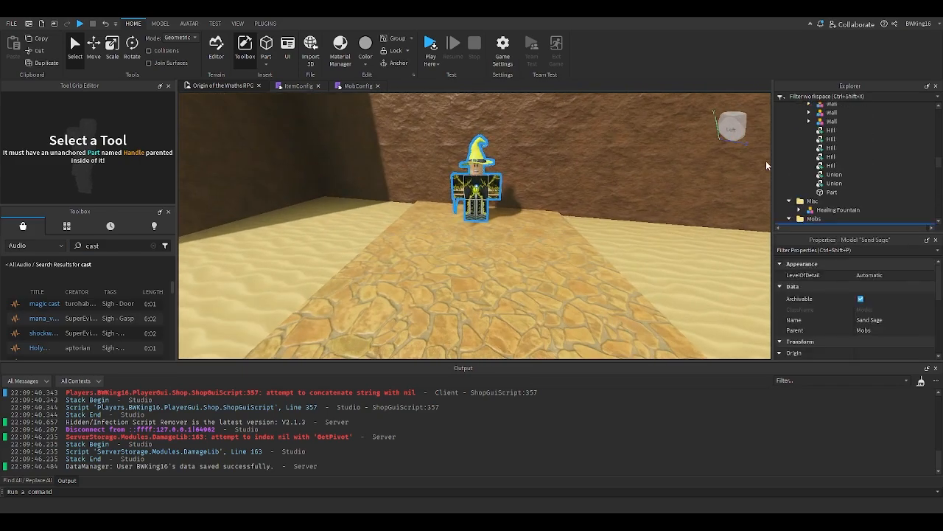
scroll(803, 177, down, 2)
click(799, 177)
scroll(822, 202, down, 1)
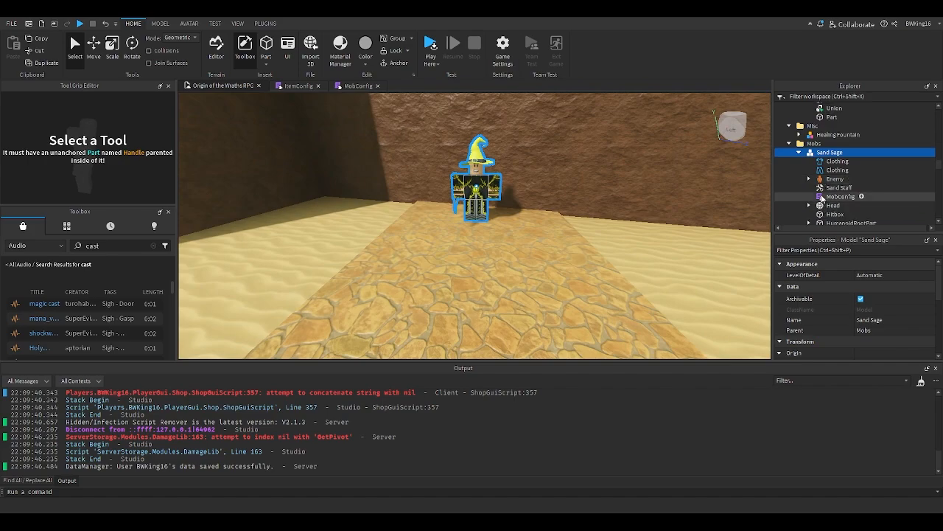
double_click(823, 197)
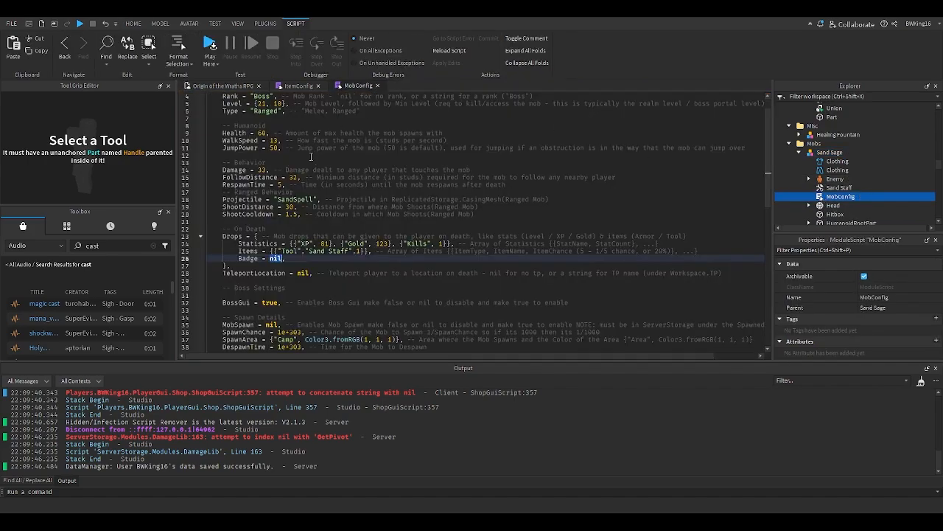
click(377, 85)
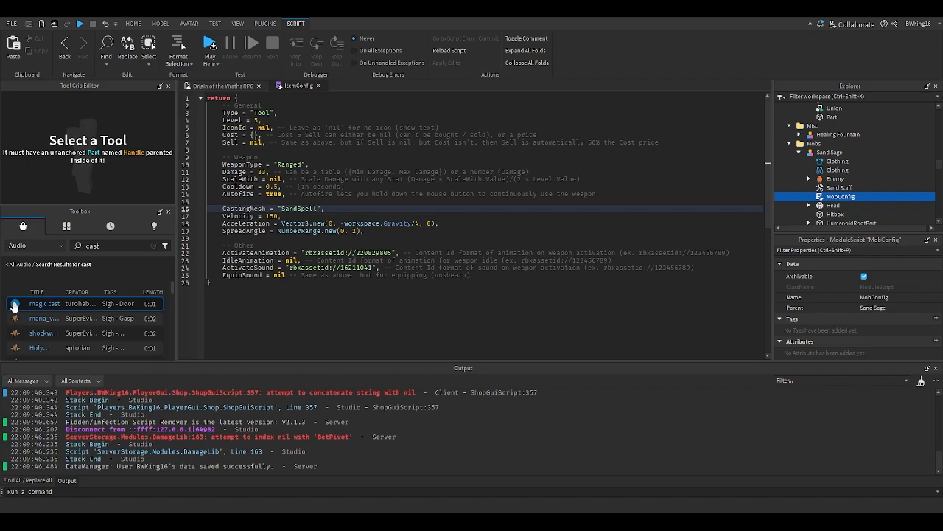
- Preview several of the "cast" sound results in the Toolbox audio list
click(14, 304)
scroll(33, 310, down, 3)
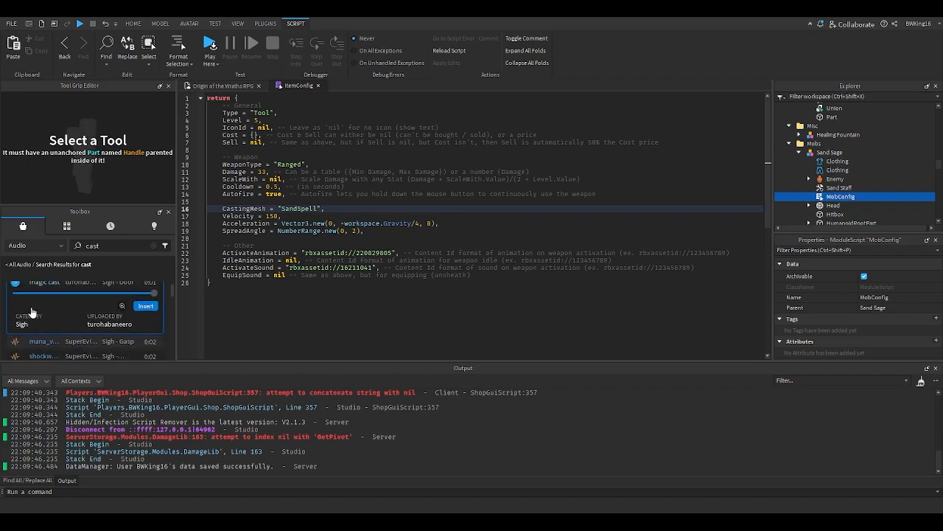
click(18, 305)
scroll(19, 307, up, 3)
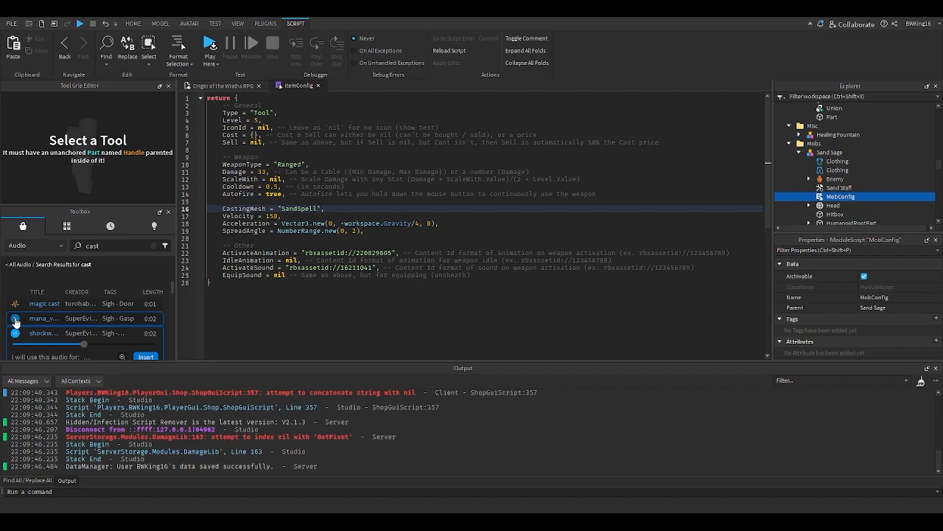
click(16, 319)
scroll(16, 320, down, 2)
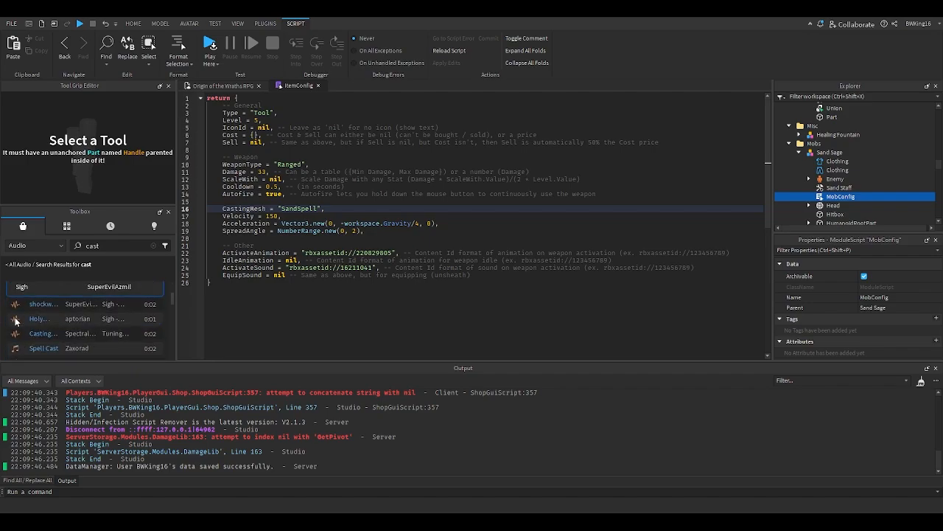
click(15, 333)
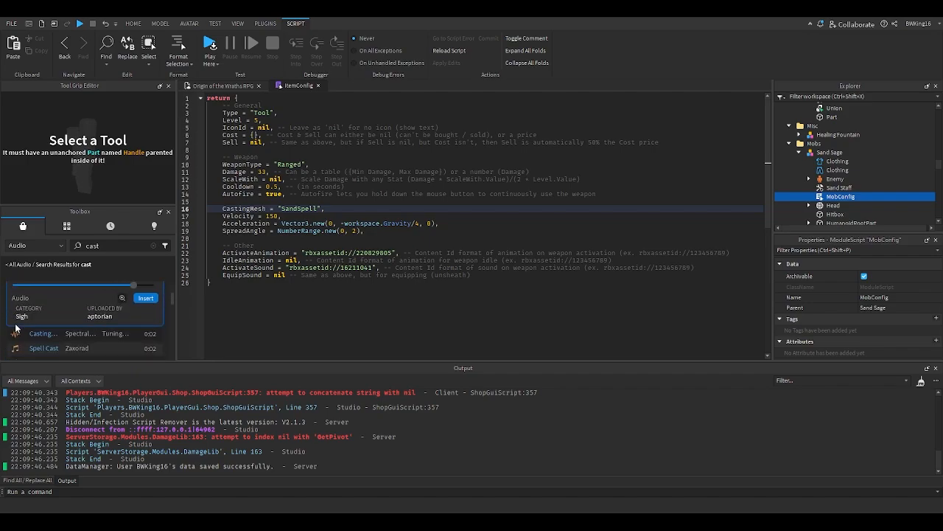
scroll(16, 335, down, 2)
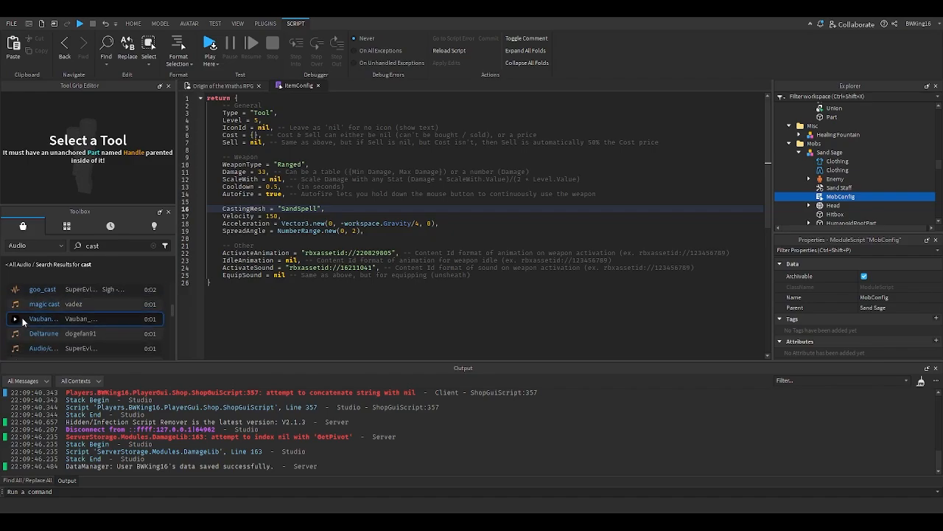
click(16, 305)
scroll(17, 306, up, 2)
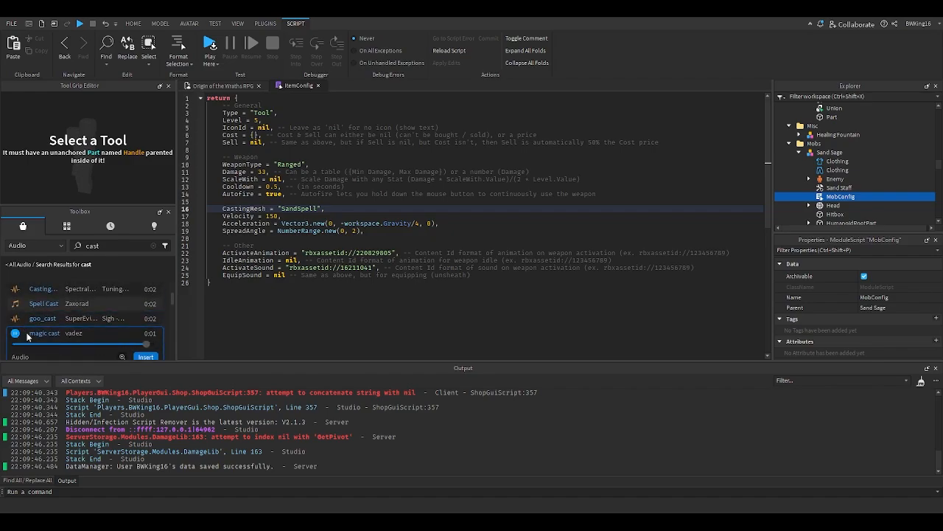
click(16, 321)
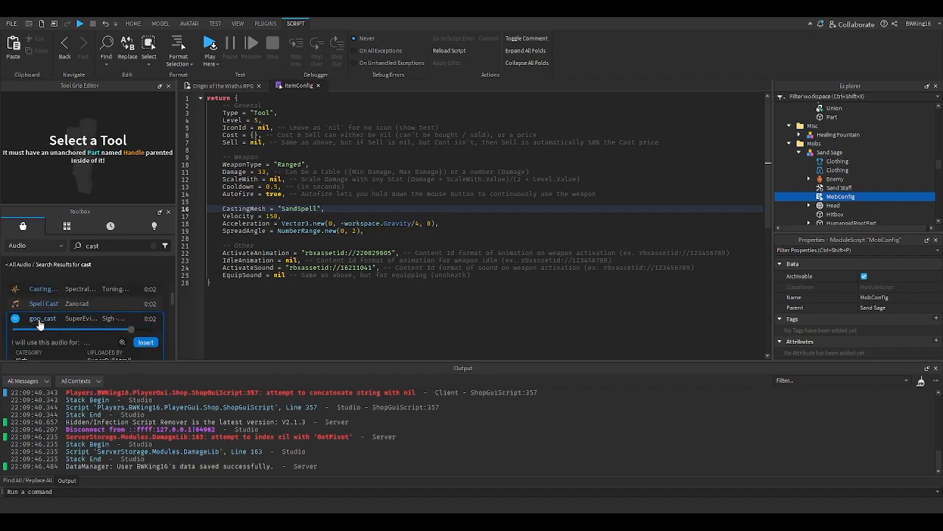
- Set the Sand Staff's ActivateSound in ItemConfig to the asset ID of the goo_cast audio
click(120, 342)
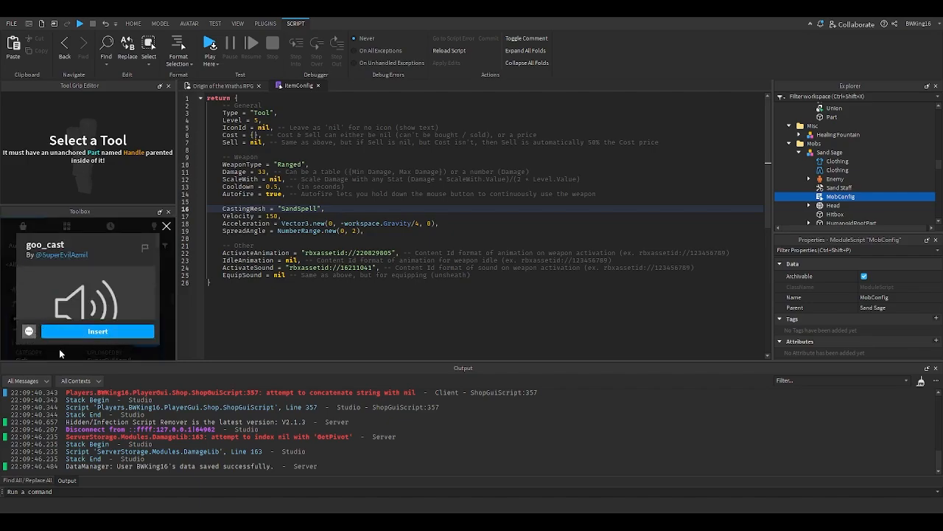
click(360, 272)
double_click(356, 268)
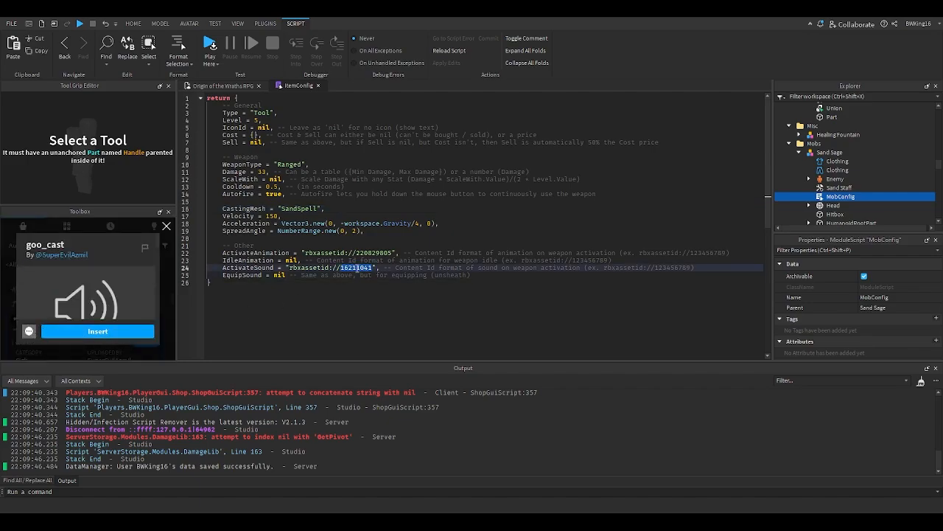
click(166, 227)
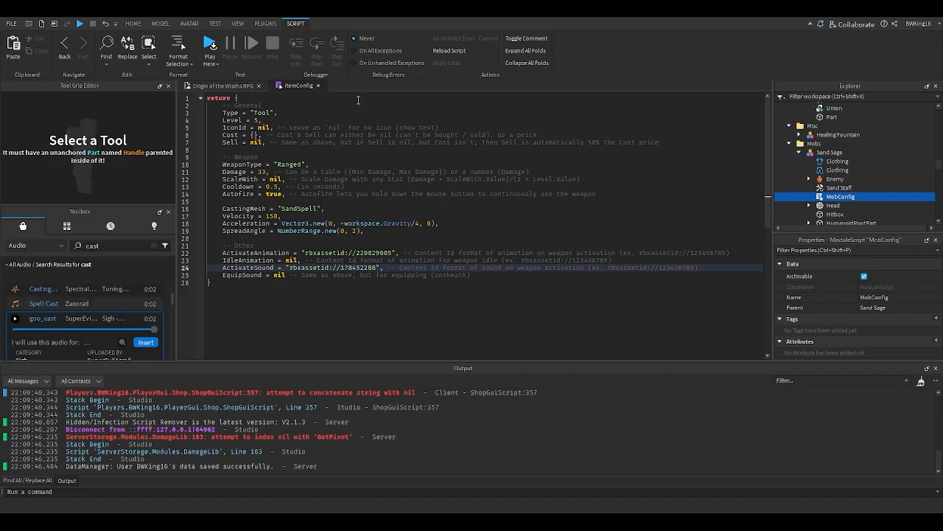
- Close ItemConfig, start a playtest, equip the Sand Staff and fire it at the Sand Sage boss
click(319, 86)
click(417, 173)
key(s)
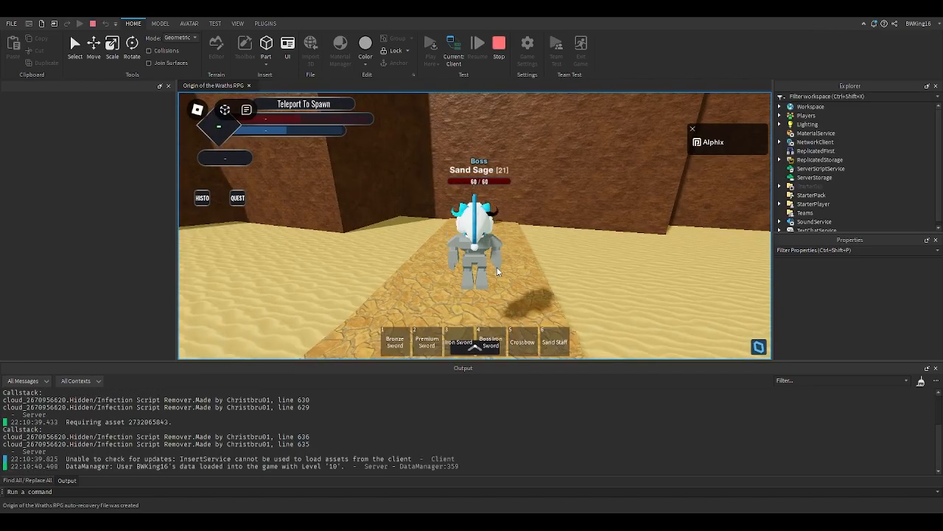
key(7)
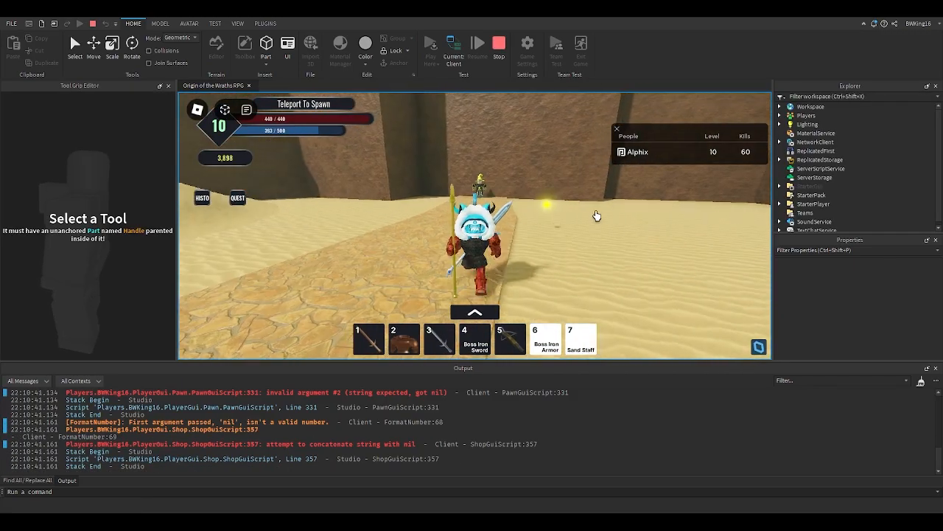
scroll(603, 223, up, 10)
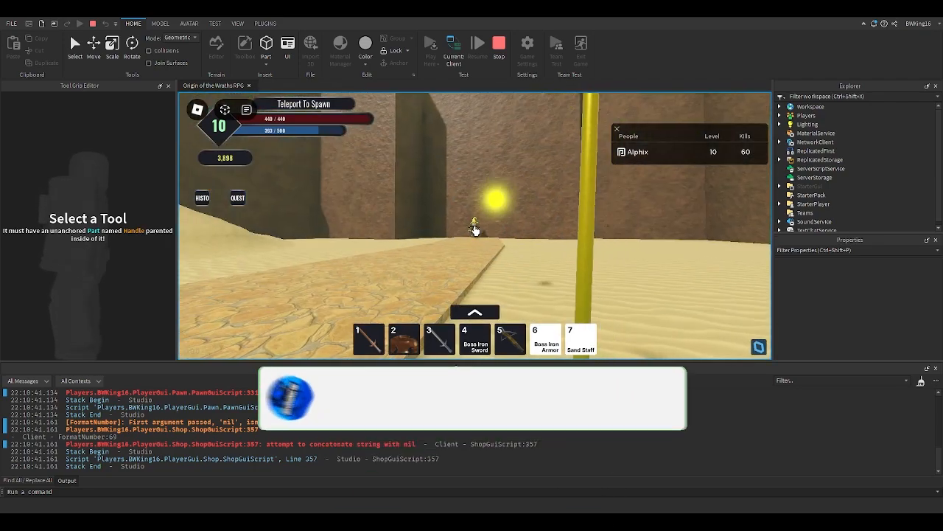
click(476, 231)
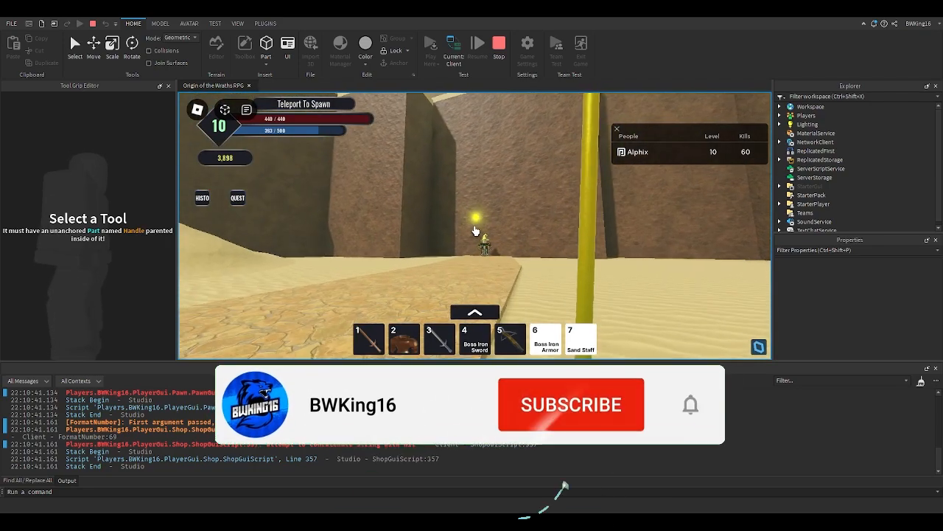
click(476, 231)
click(475, 231)
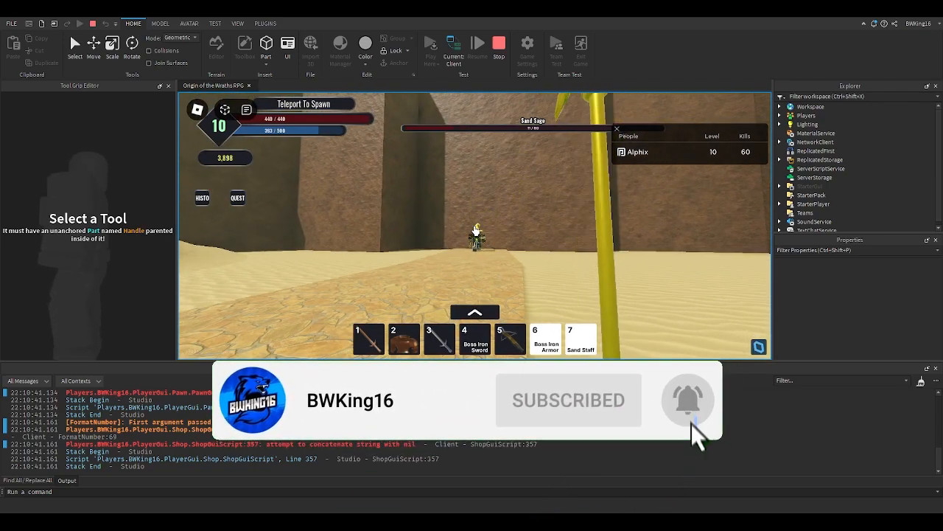
click(475, 231)
- Defeat the respawned Sand Sage again with the Sand Staff and stop the playtest
scroll(476, 231, down, 6)
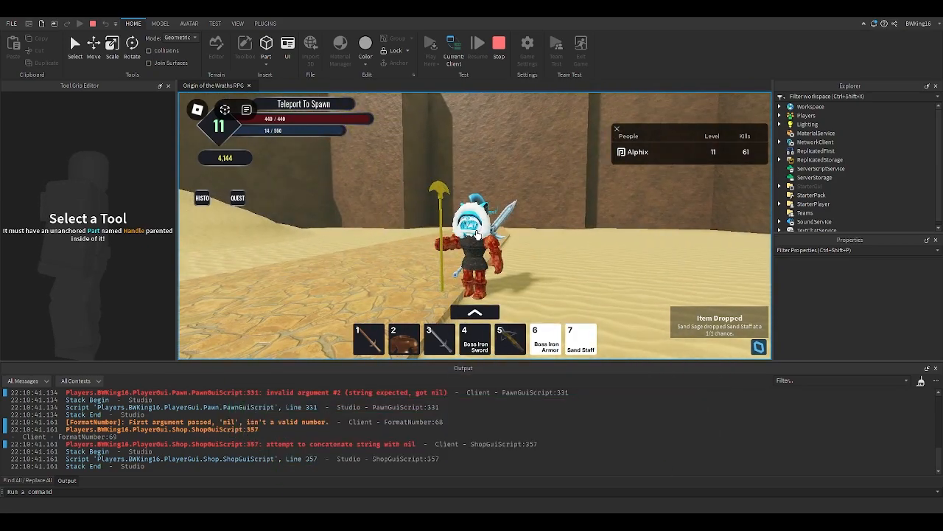
key(w)
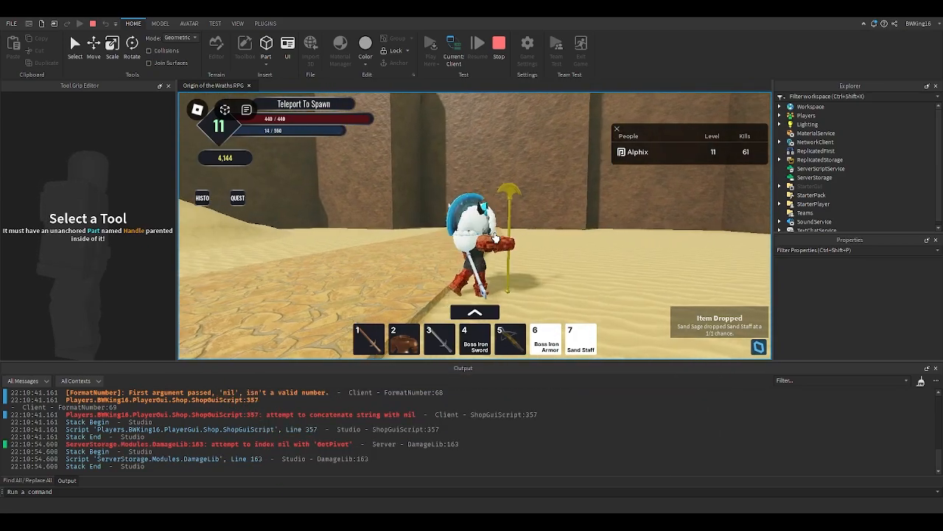
key(s)
scroll(528, 215, up, 5)
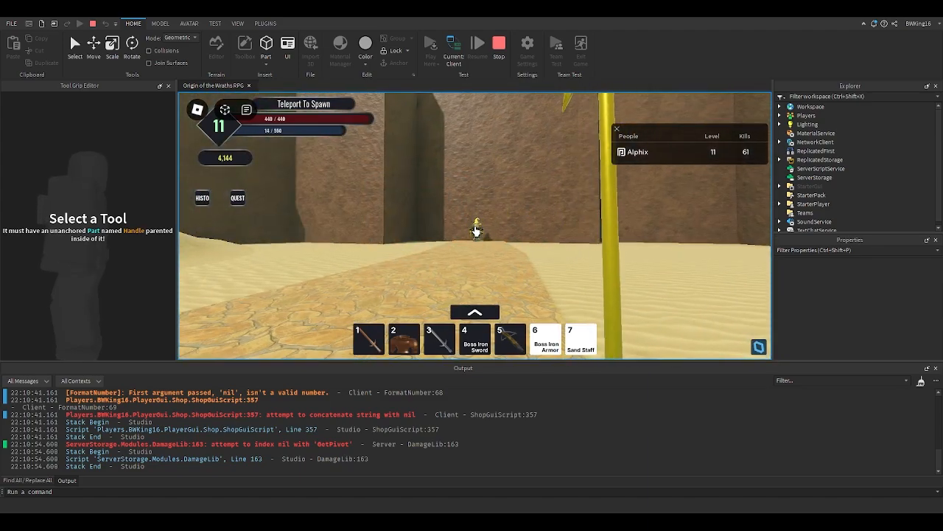
click(476, 231)
click(476, 230)
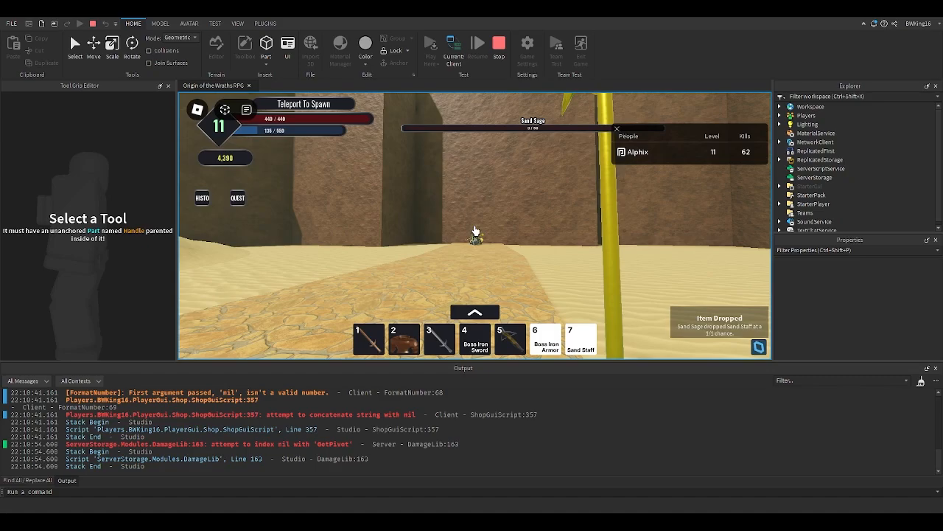
scroll(476, 230, down, 5)
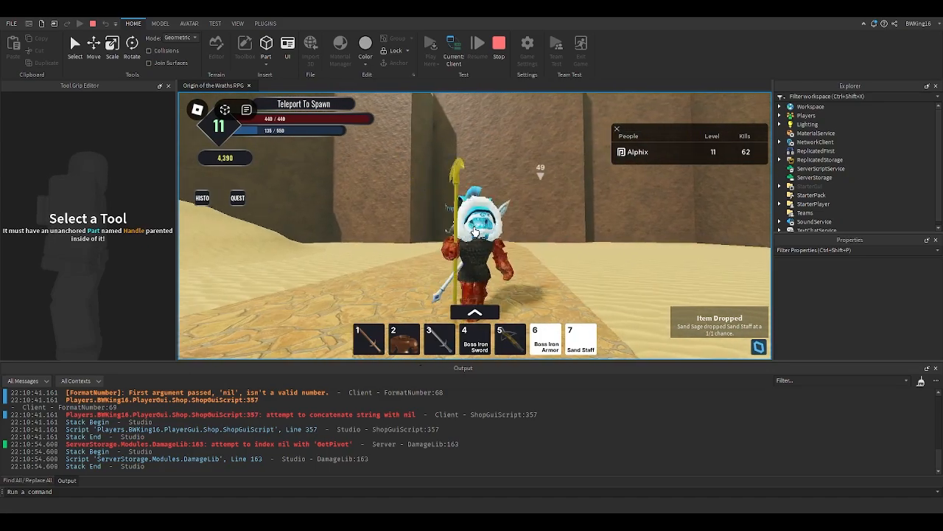
key(s)
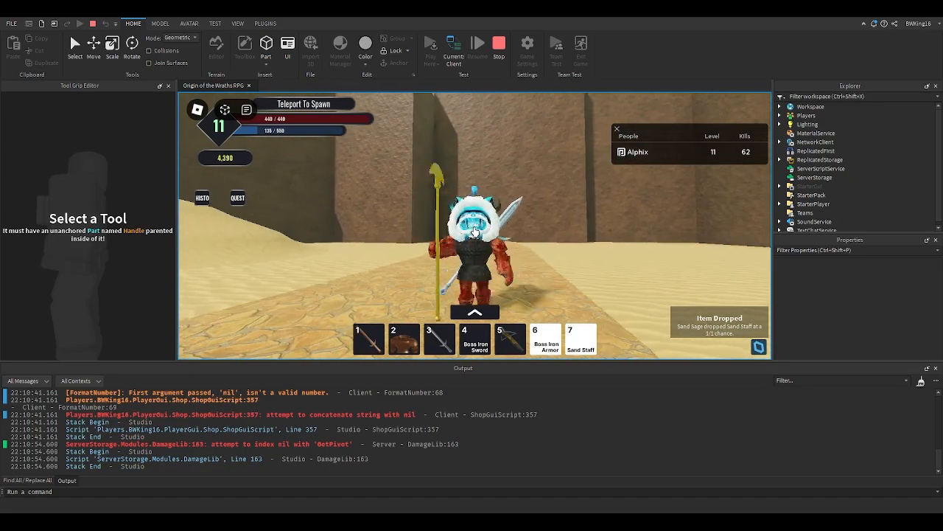
key(w)
key(s)
click(506, 61)
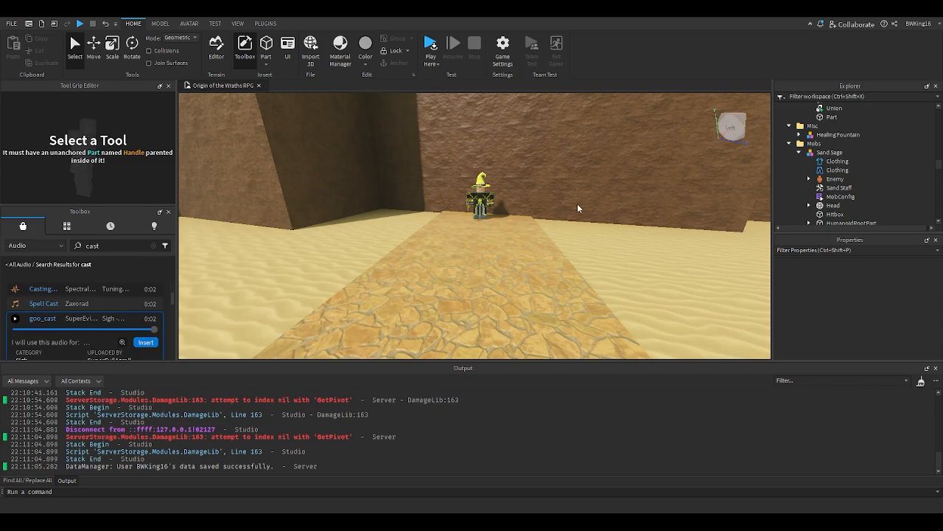
- Collapse the Sand Sage model, clear the Toolbox search, and fly the camera back toward the spawn area
right_drag(512, 189, 511, 189)
key(w)
key(w)
key(w)
click(799, 153)
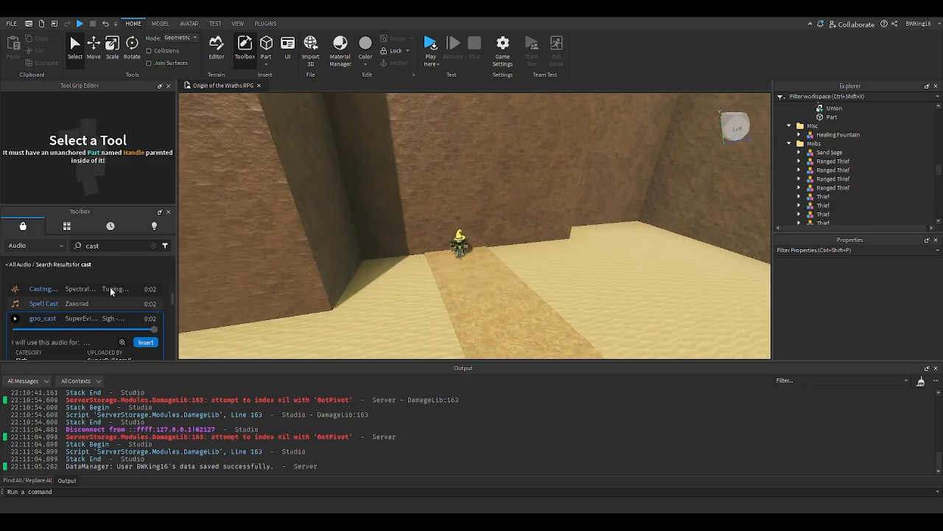
click(152, 246)
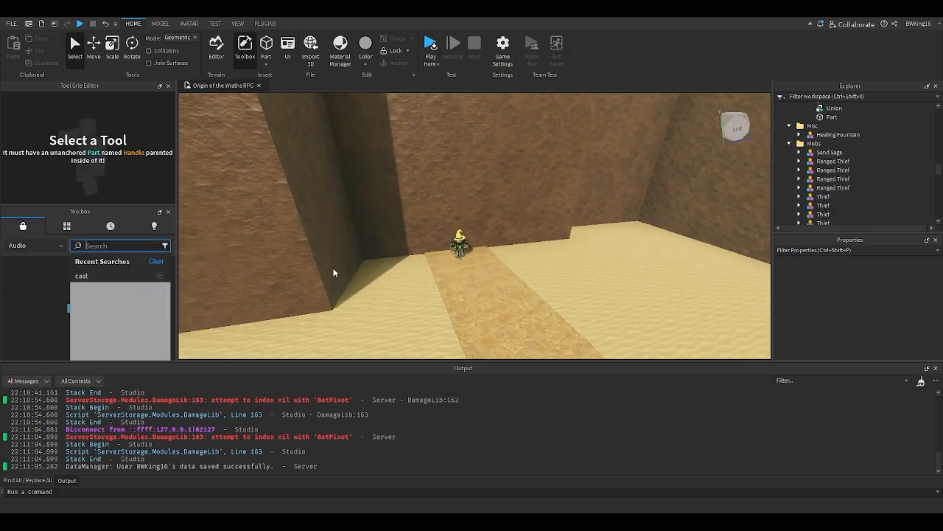
click(453, 287)
right_drag(455, 290, 455, 285)
key(w)
key(w)
right_drag(464, 243, 464, 243)
key(w)
key(w)
key(w)
key(w)
key(d)
- Select the Highscore1 and Highscore2 leaderboards, then open the HighscoreConfig module in ReplicatedStorage
click(406, 217)
scroll(850, 179, up, 1)
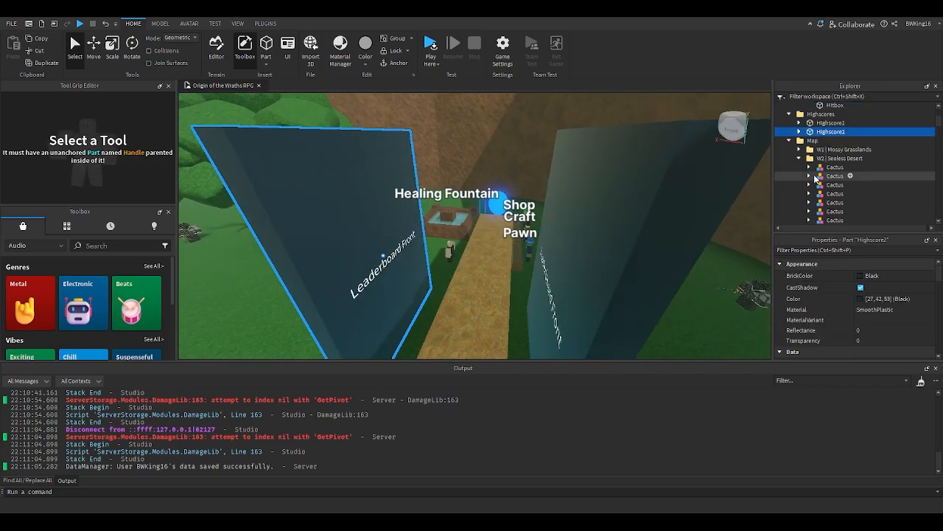
click(789, 140)
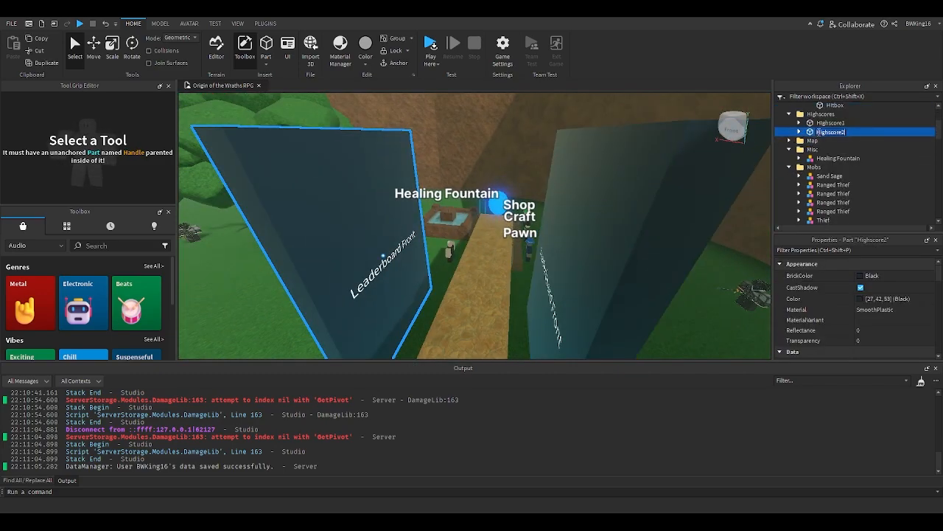
click(820, 123)
click(819, 131)
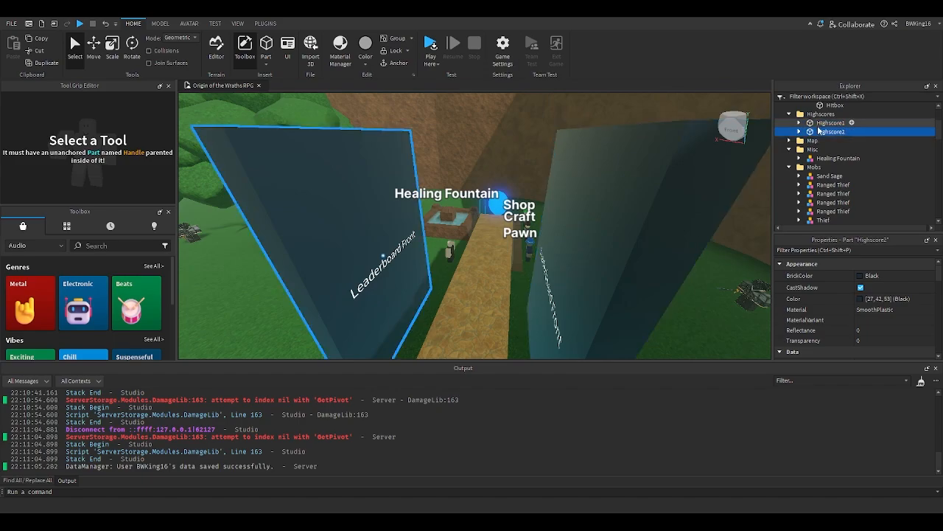
click(819, 123)
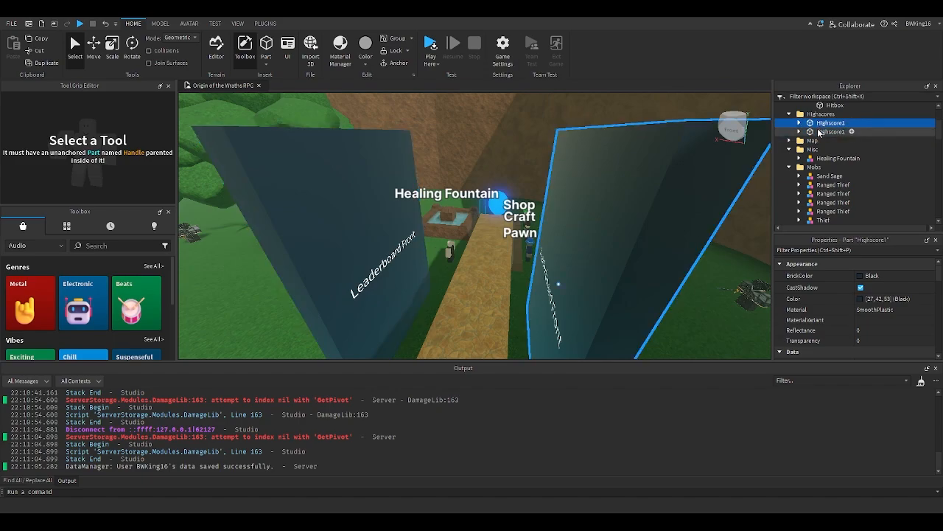
click(818, 133)
click(789, 149)
click(790, 159)
scroll(789, 178, down, 3)
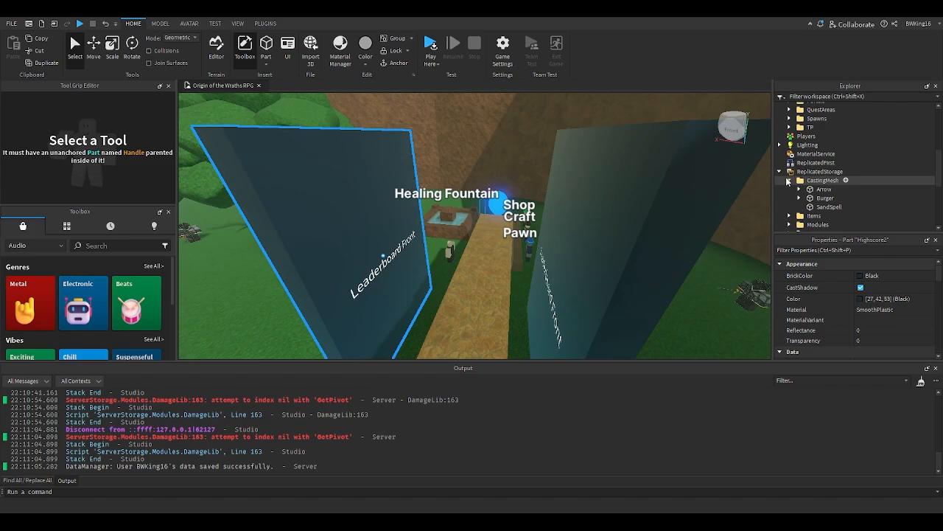
click(789, 180)
scroll(798, 191, down, 1)
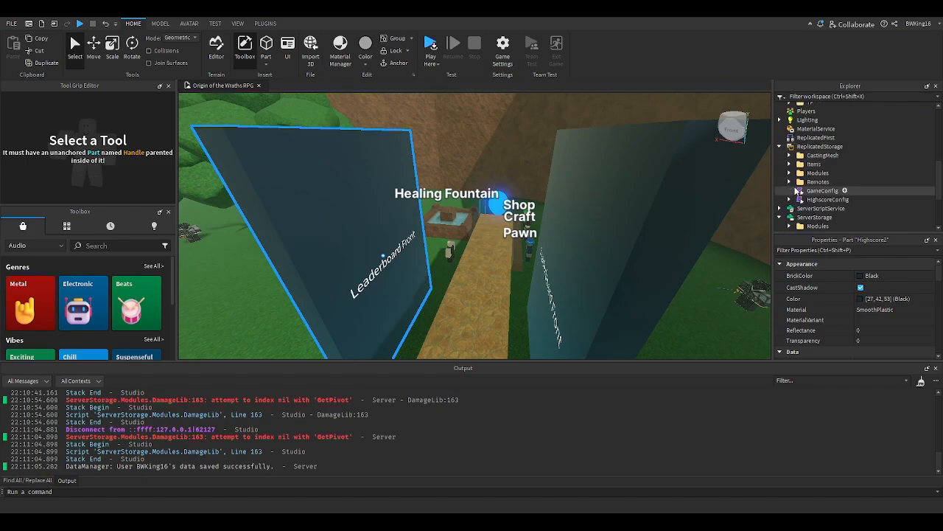
double_click(815, 199)
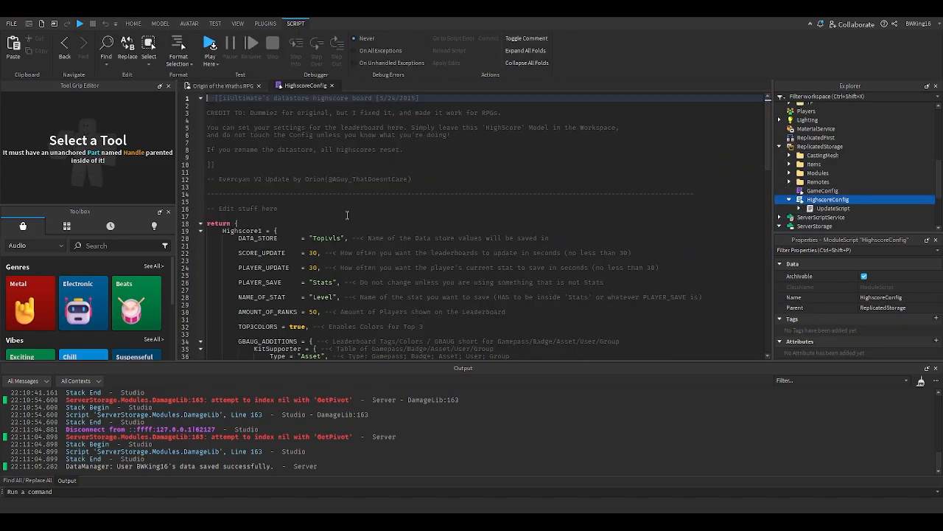
- Scroll through the HighscoreConfig leaderboard settings, then close and reopen the script from ReplicatedStorage
scroll(356, 216, down, 5)
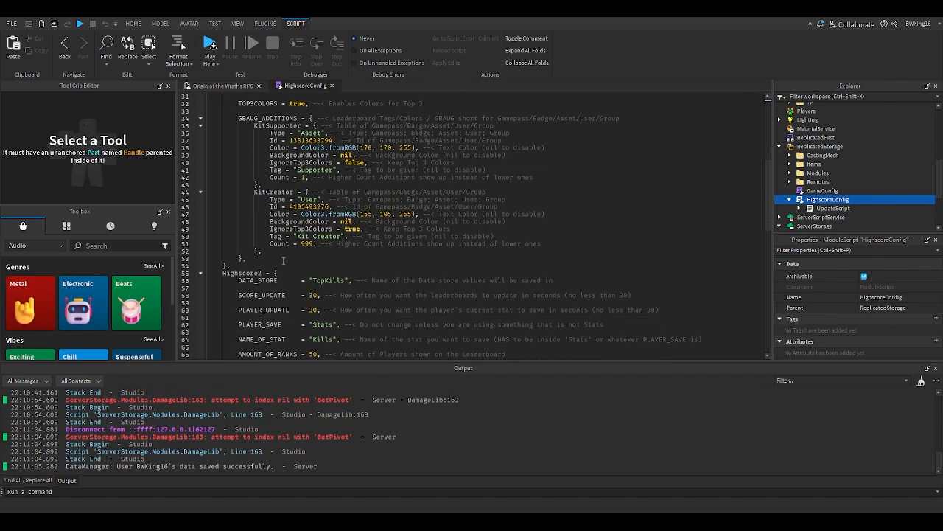
scroll(261, 273, up, 7)
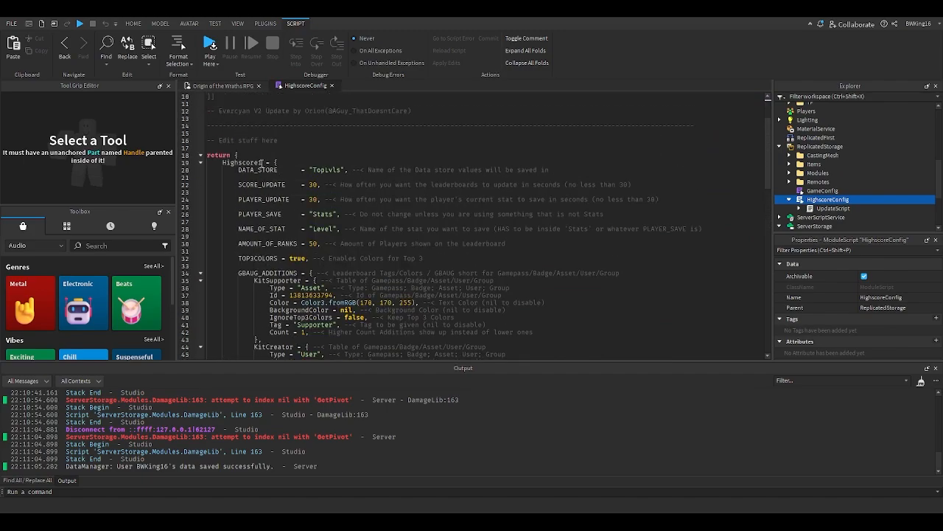
scroll(267, 191, down, 8)
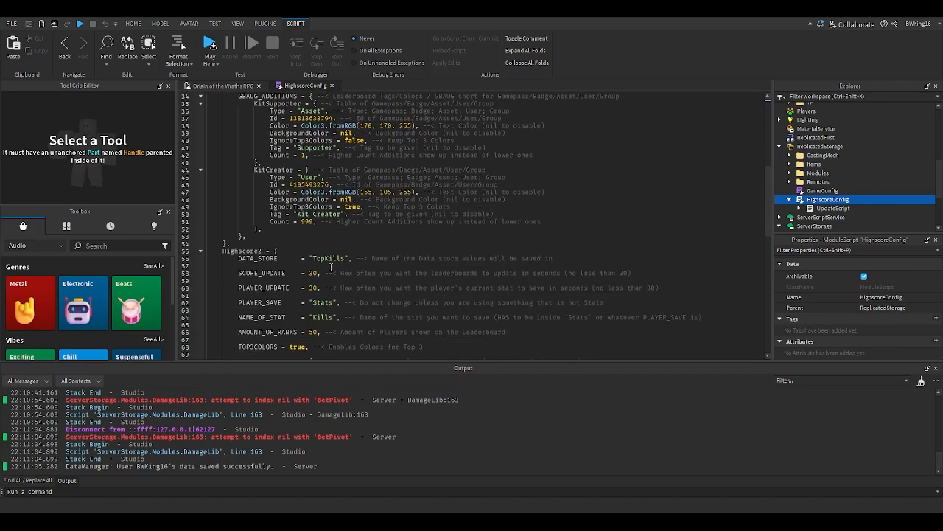
scroll(331, 267, up, 8)
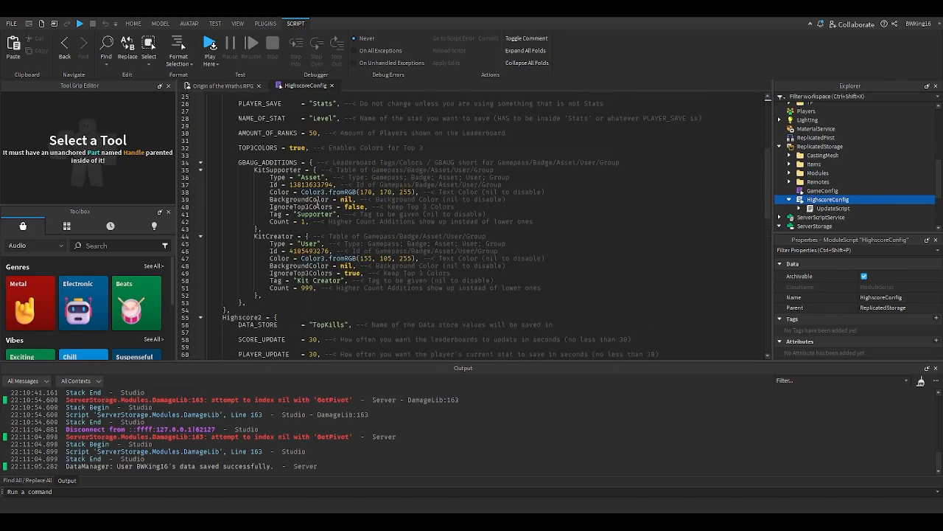
click(332, 86)
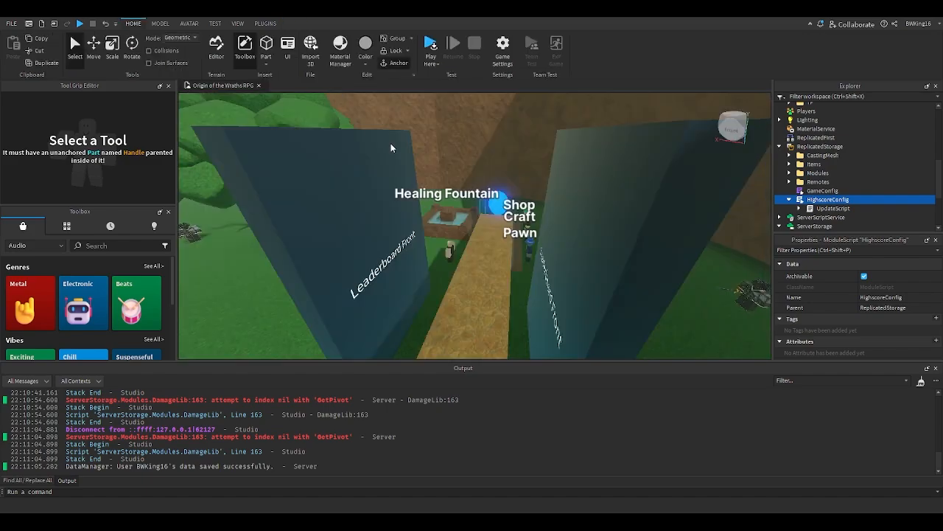
click(802, 202)
double_click(802, 202)
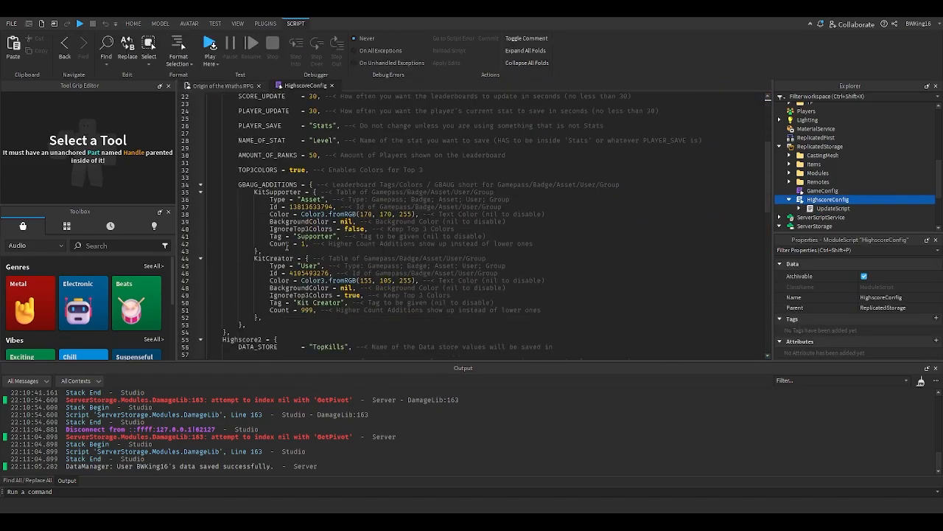
scroll(331, 269, down, 10)
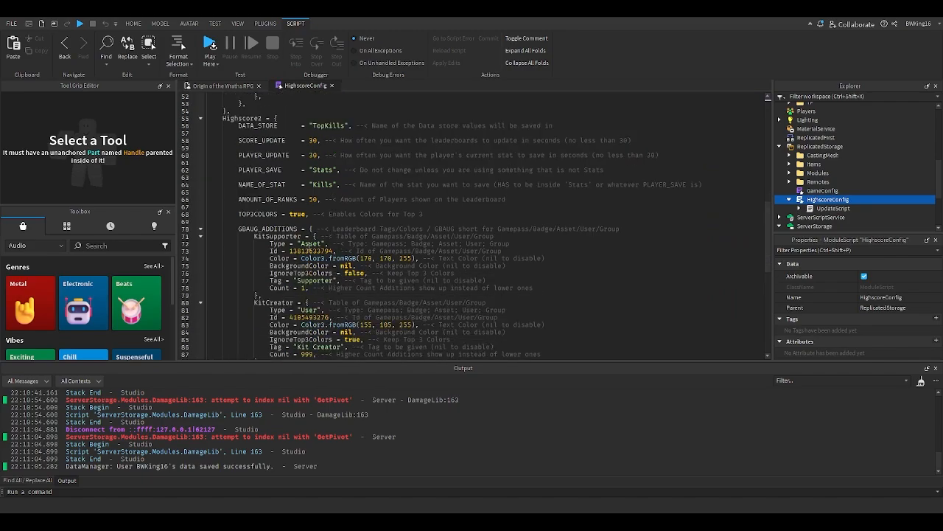
click(307, 243)
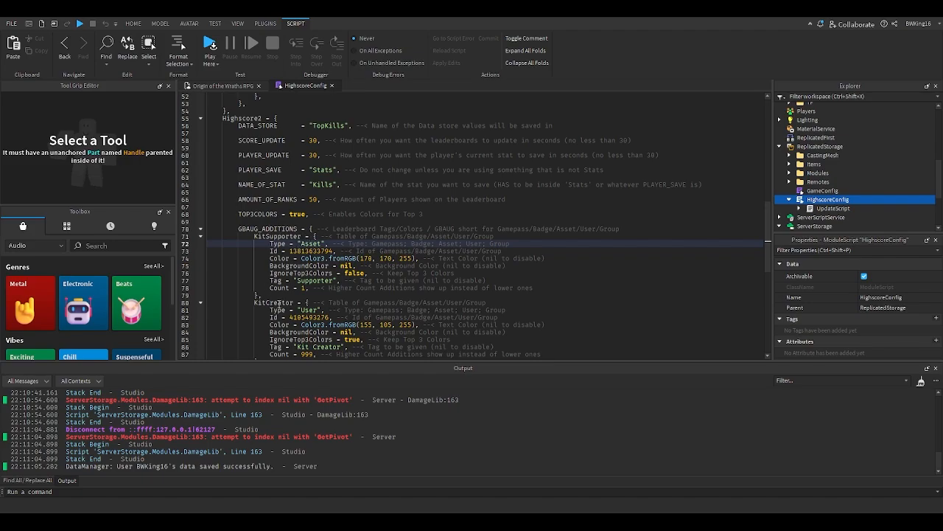
scroll(279, 305, up, 12)
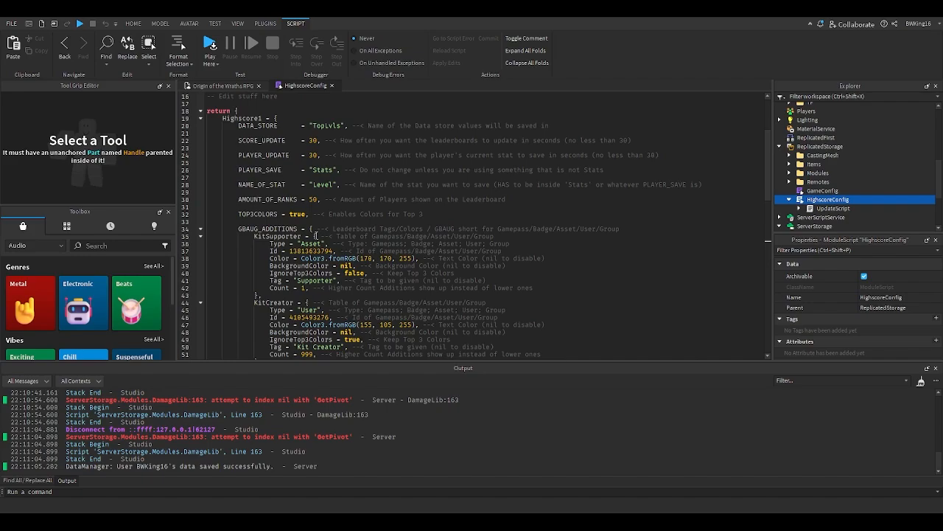
click(623, 237)
click(635, 230)
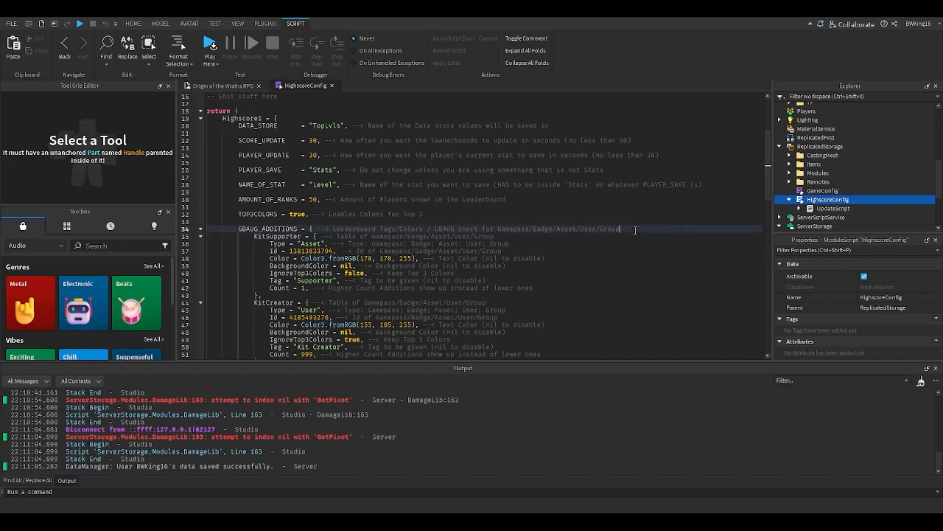
key(Return)
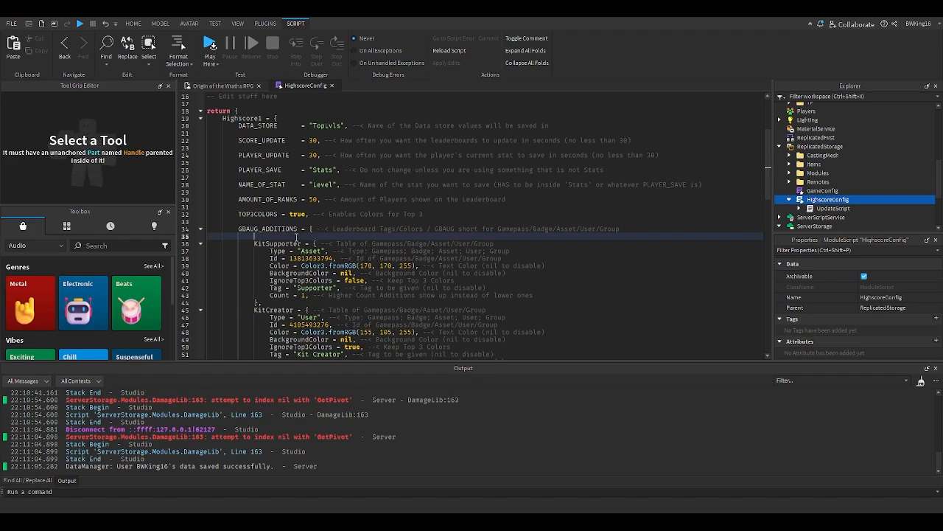
key(BackSpace)
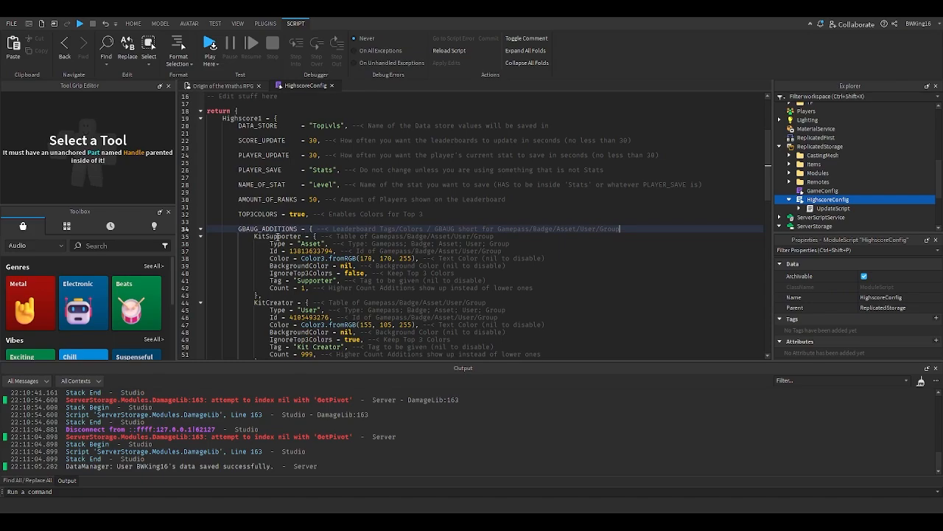
key(Return)
key(BackSpace)
- Inspect the Type, Id and Color values of the KitSupporter and KitCreator entries in GBAUG_ADDITIONS
double_click(306, 243)
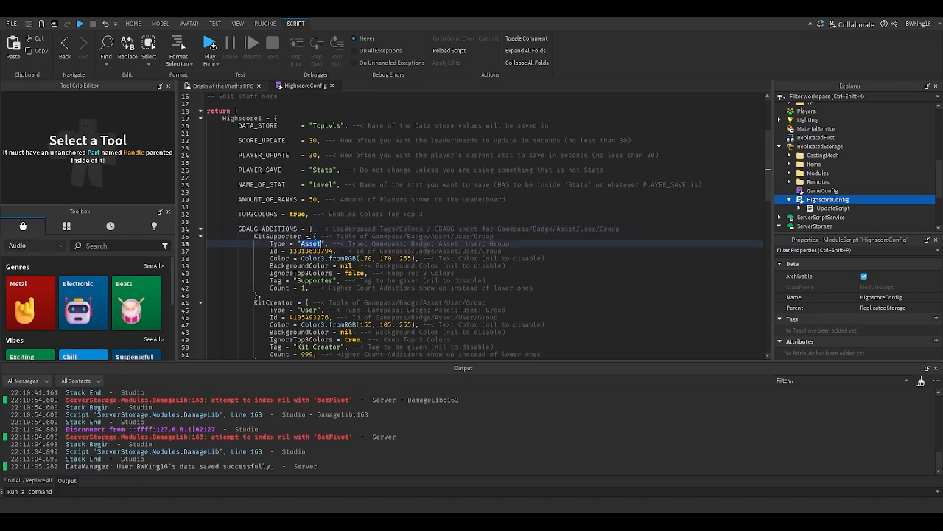
double_click(313, 250)
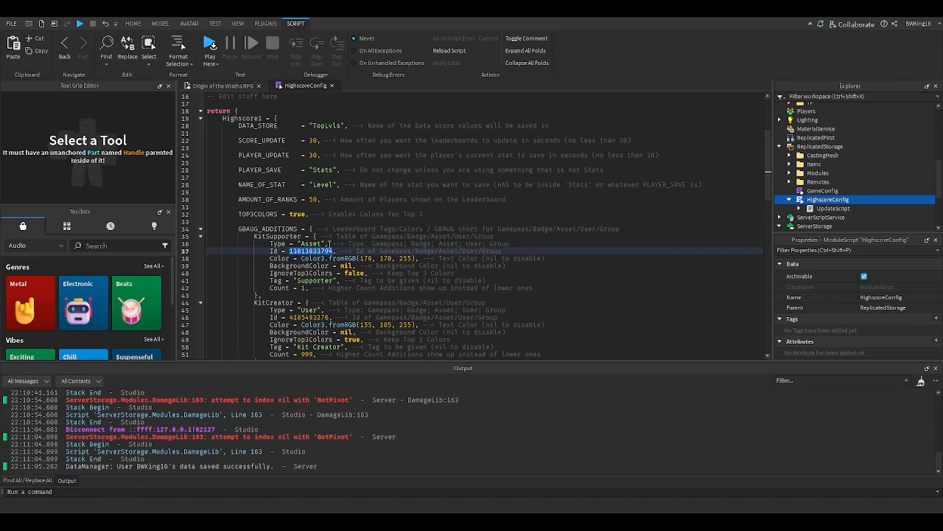
double_click(321, 244)
click(258, 236)
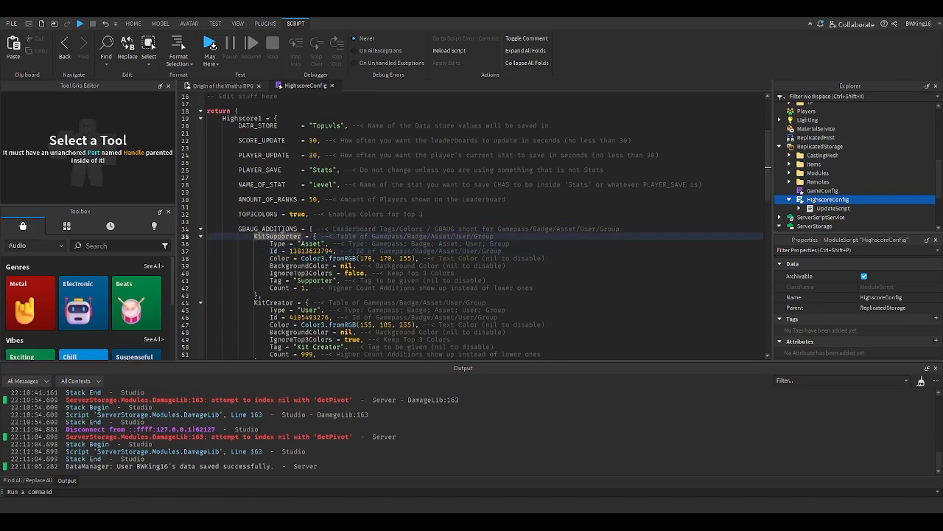
double_click(318, 280)
click(368, 258)
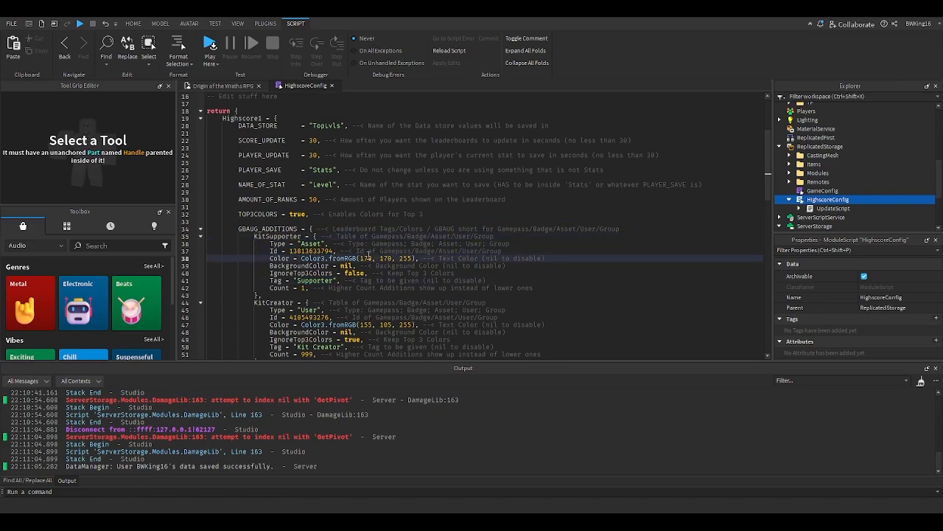
click(320, 280)
scroll(320, 280, down, 1)
click(302, 280)
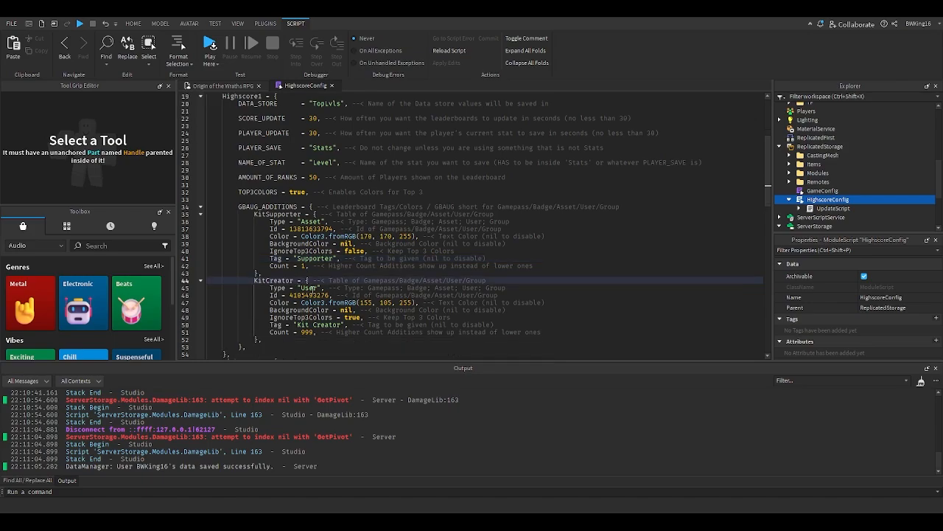
double_click(310, 295)
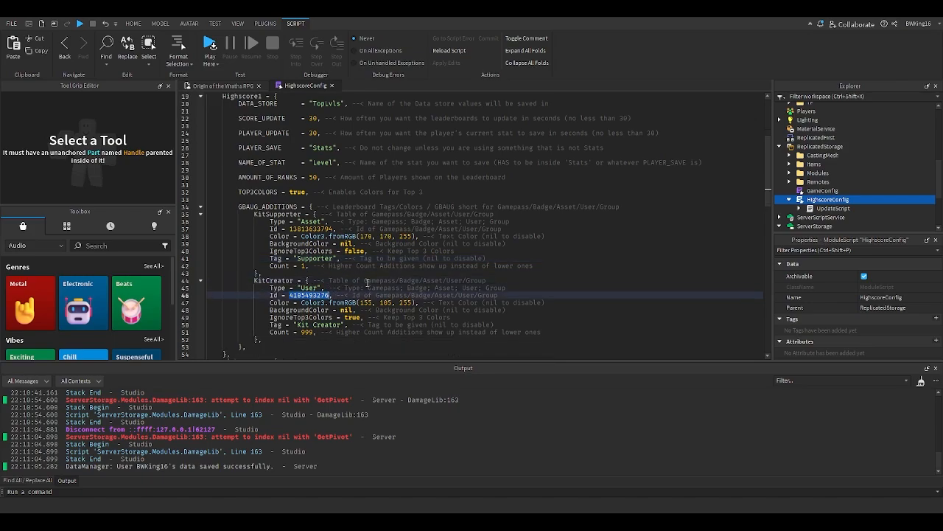
scroll(350, 295, up, 6)
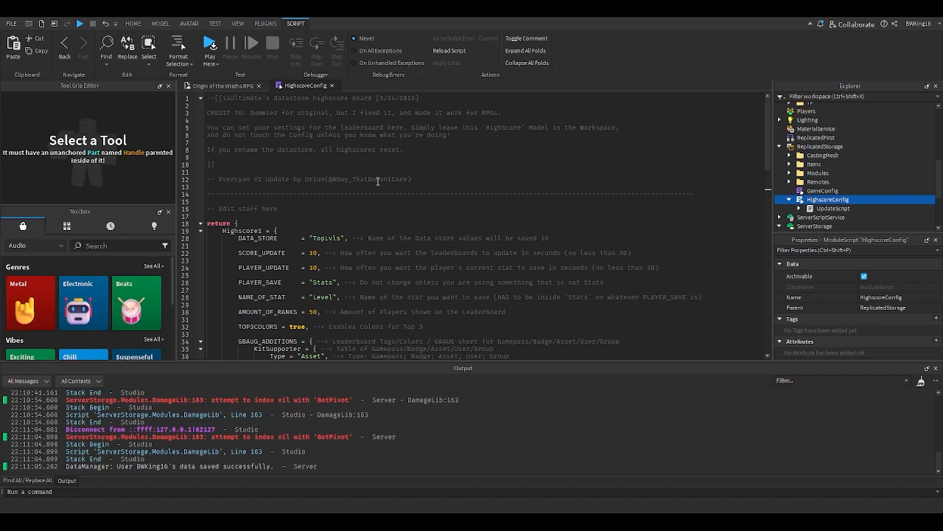
scroll(340, 218, down, 6)
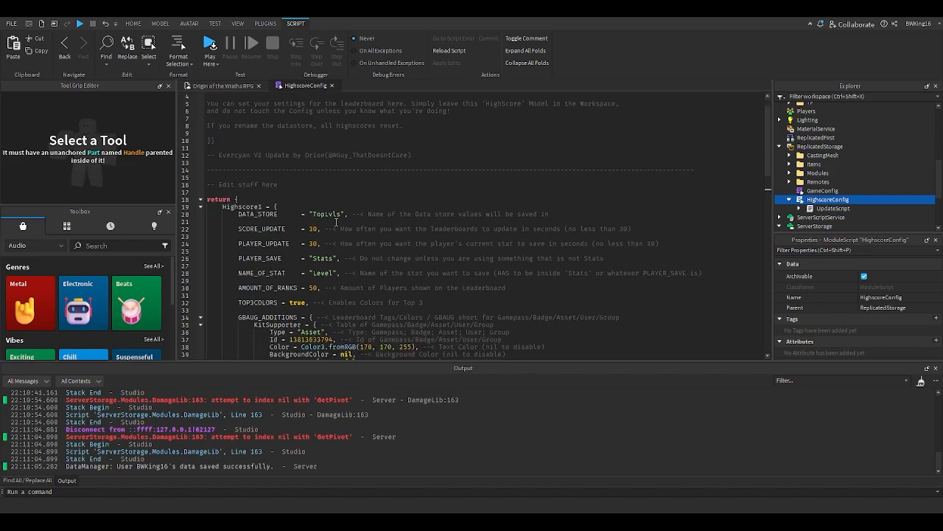
click(368, 302)
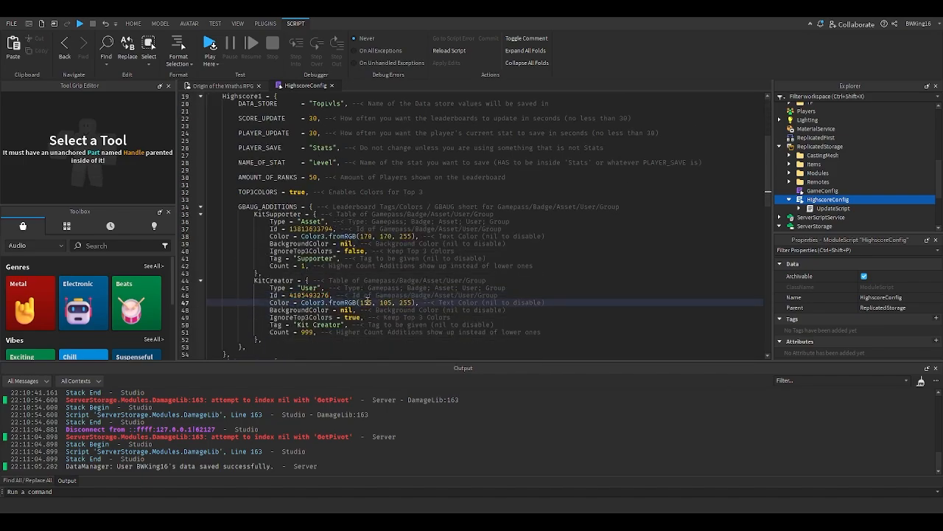
click(330, 288)
click(310, 294)
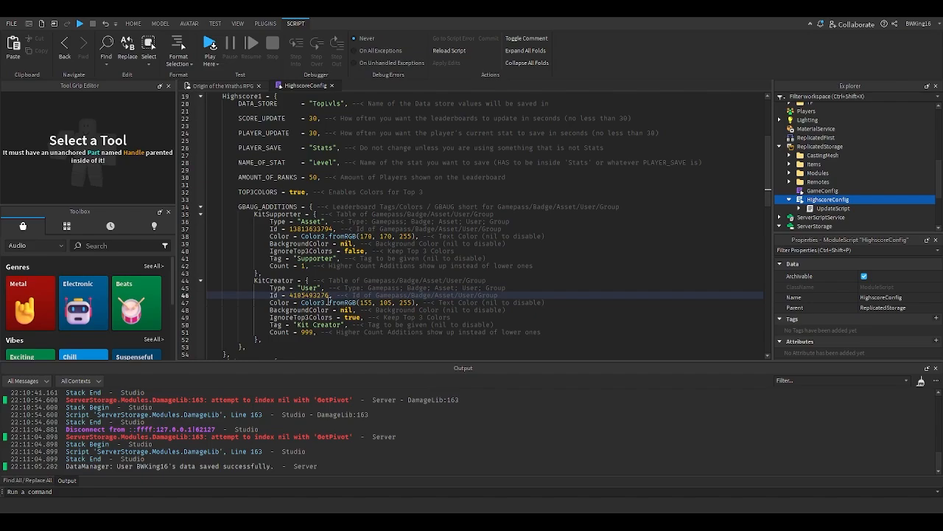
click(343, 253)
click(343, 245)
click(342, 222)
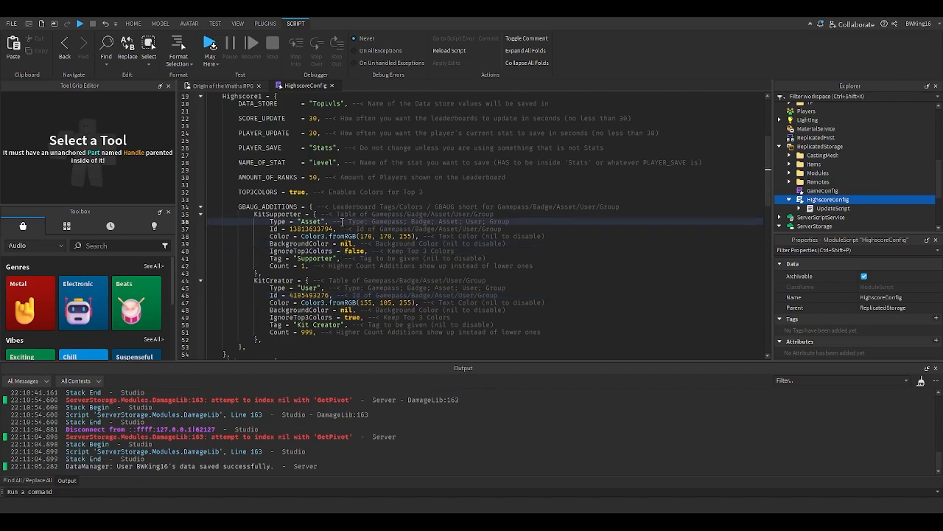
click(337, 202)
scroll(353, 210, down, 2)
scroll(352, 209, down, 6)
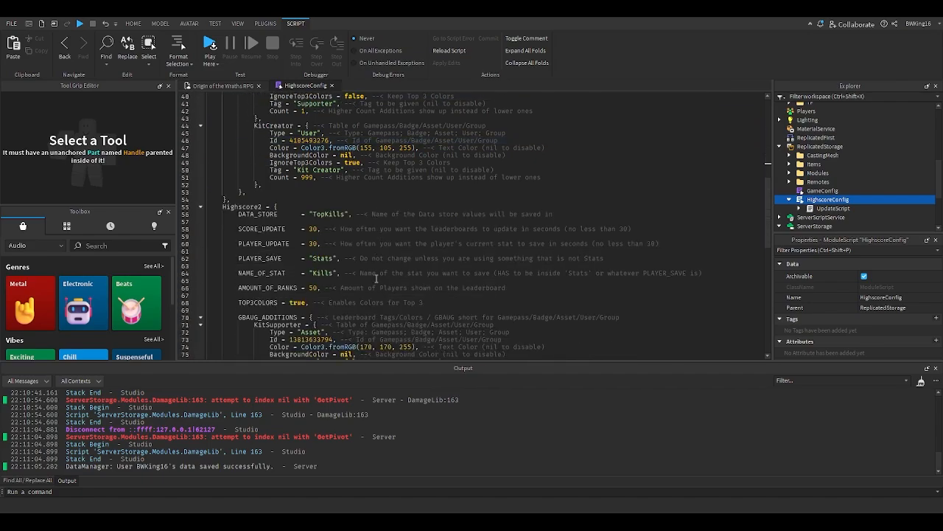
scroll(375, 277, up, 6)
scroll(375, 276, up, 1)
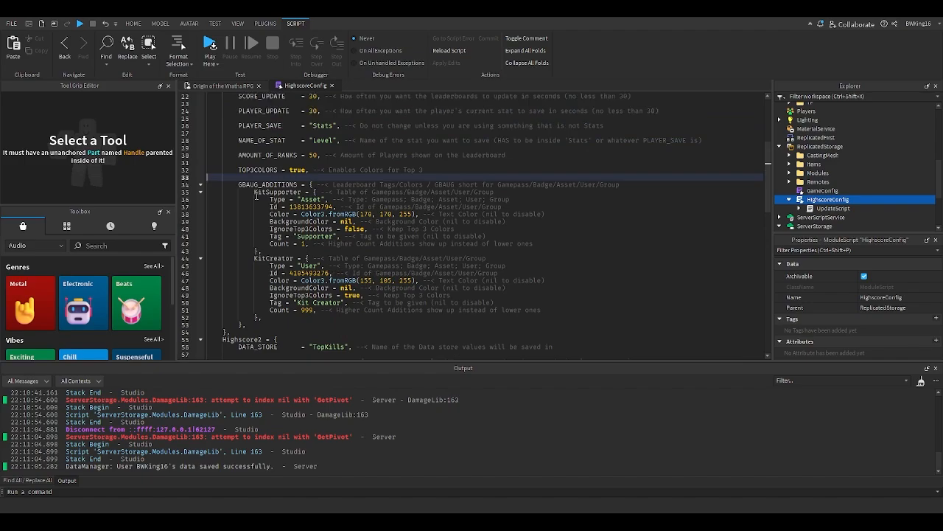
- Duplicate the KitSupporter entry as a new first entry inside Highscore1's GBAUG_ADDITIONS table
drag(255, 193, 324, 241)
click(325, 237)
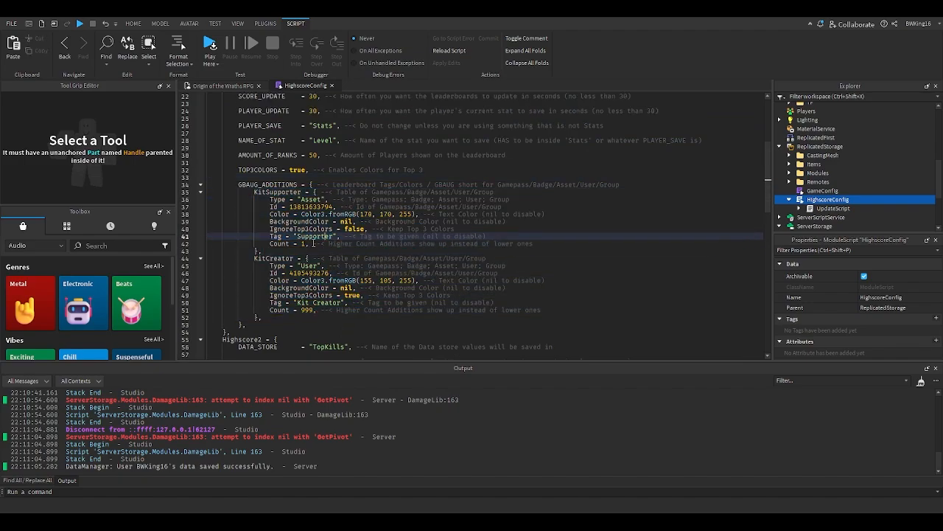
drag(263, 251, 255, 193)
key(ctrl+c)
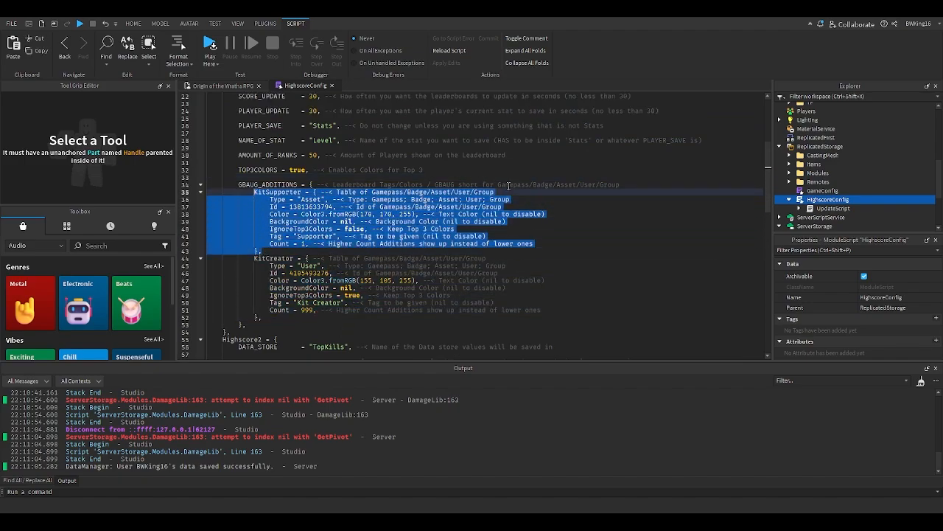
click(625, 184)
key(Return)
key(ctrl+v)
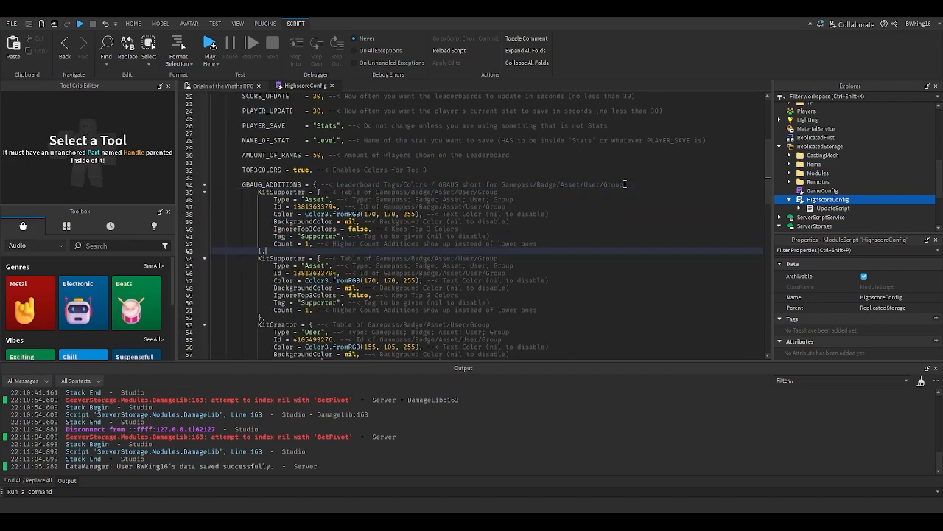
- Rename the duplicated entry to Creator and set its Type to "User"
double_click(287, 192)
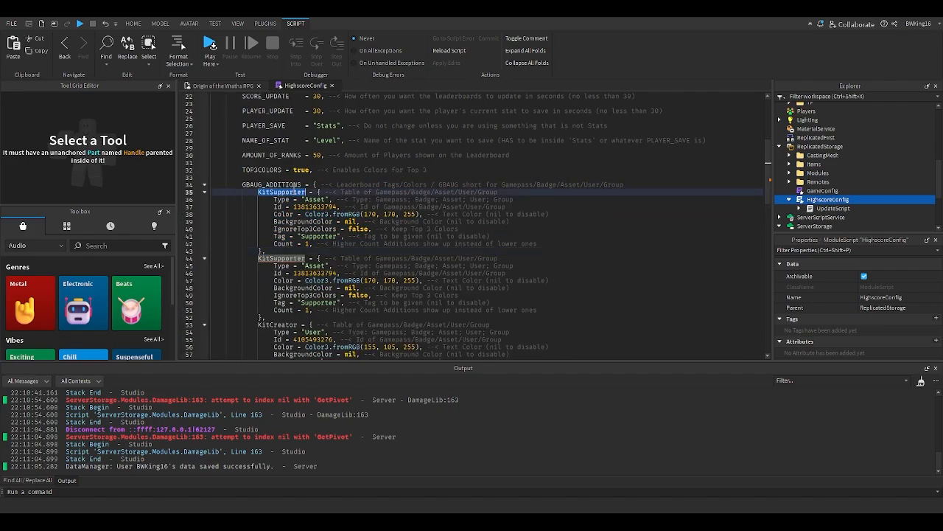
text(Creator)
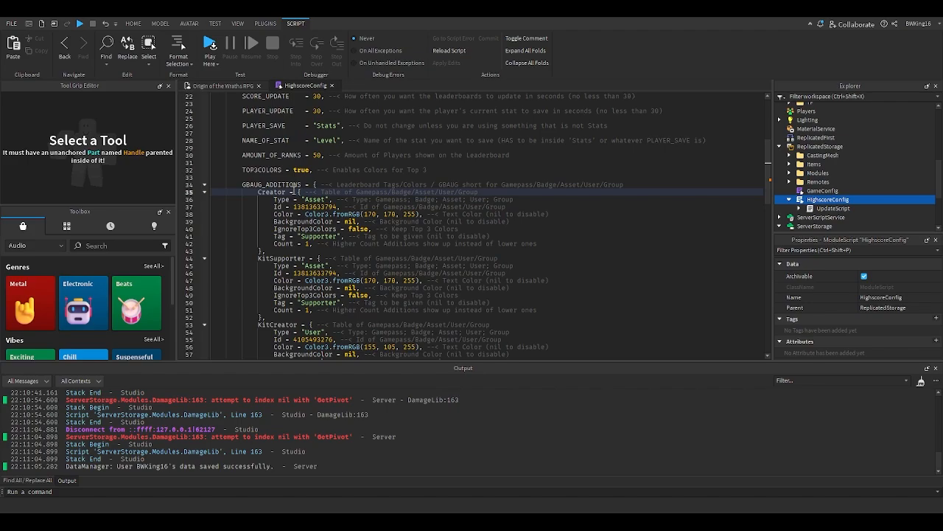
double_click(315, 207)
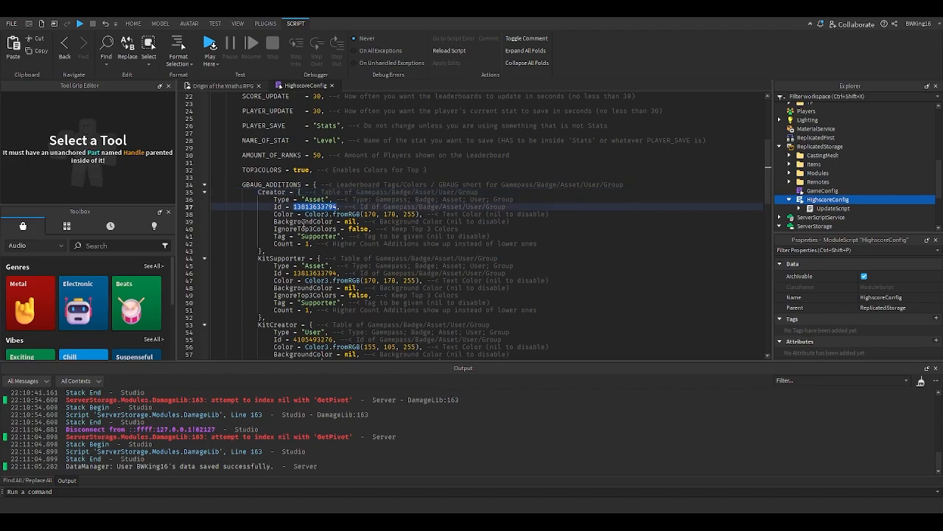
double_click(315, 199)
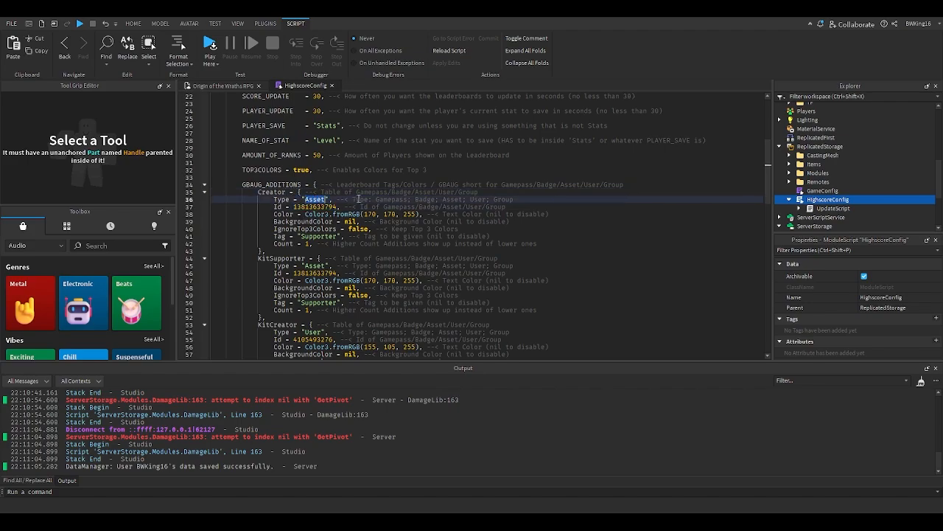
click(332, 202)
double_click(310, 199)
text(User)
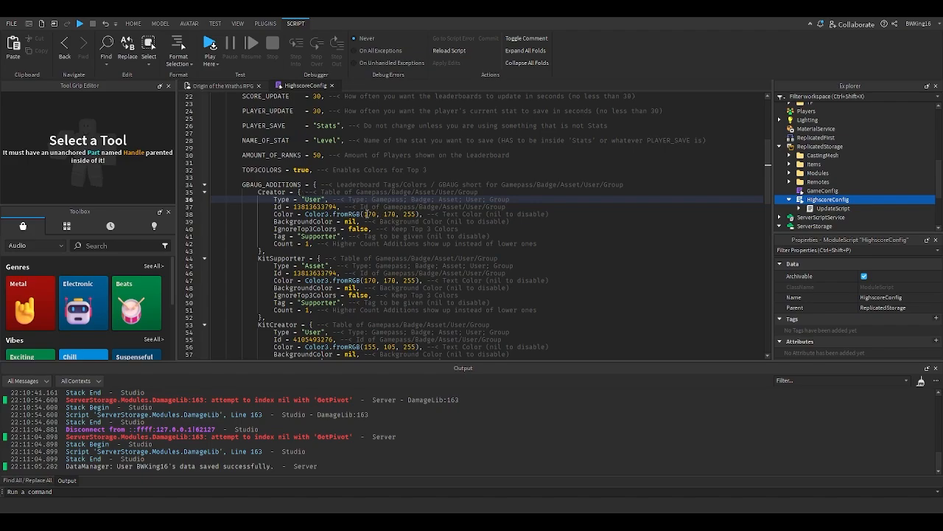
click(364, 214)
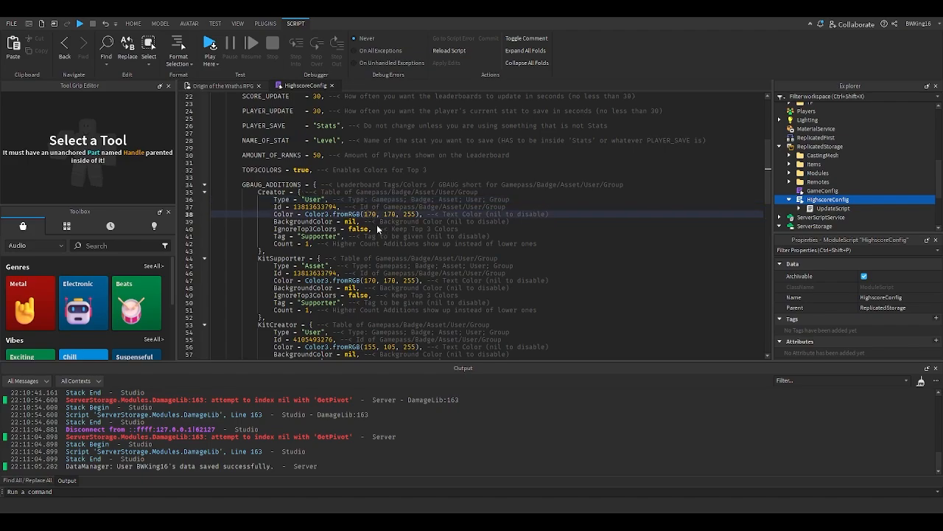
click(373, 281)
click(317, 199)
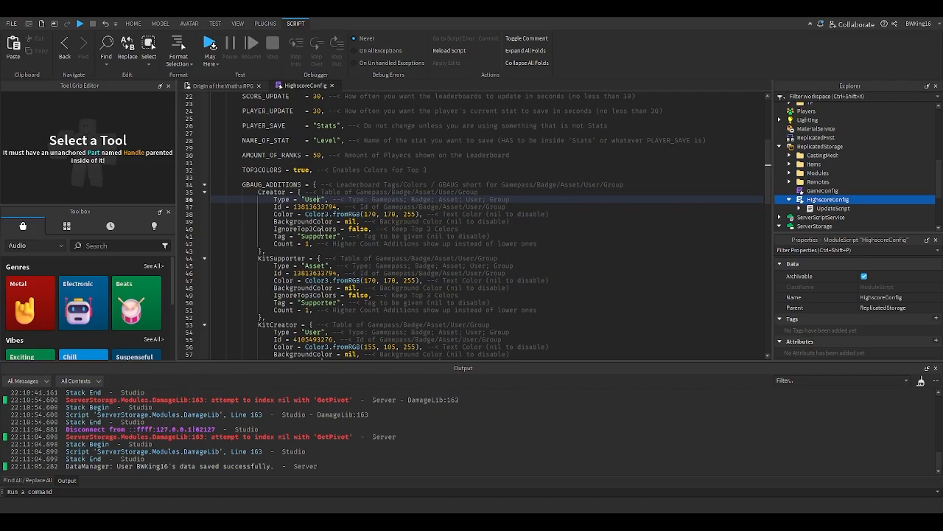
- Paste the creator's user ID into the Id field of the Creator entry
click(352, 229)
click(297, 198)
double_click(317, 207)
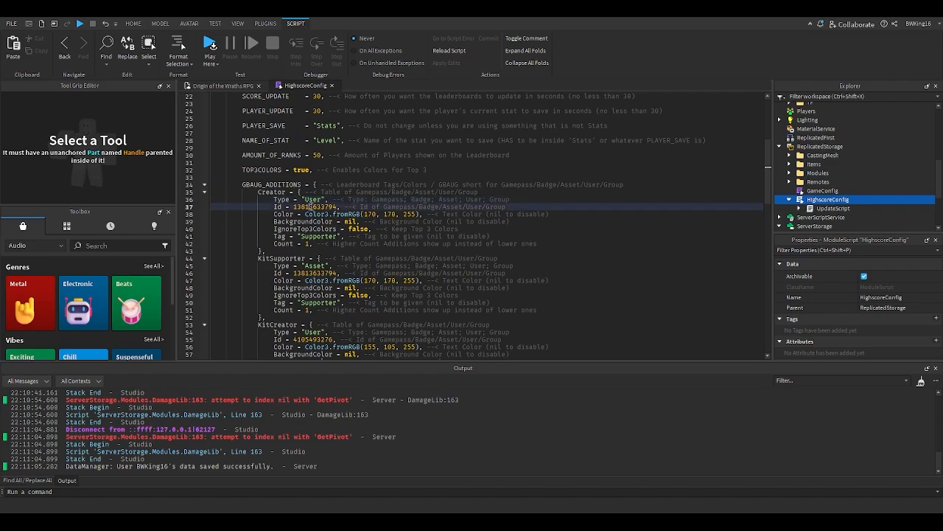
text(58588695)
click(364, 213)
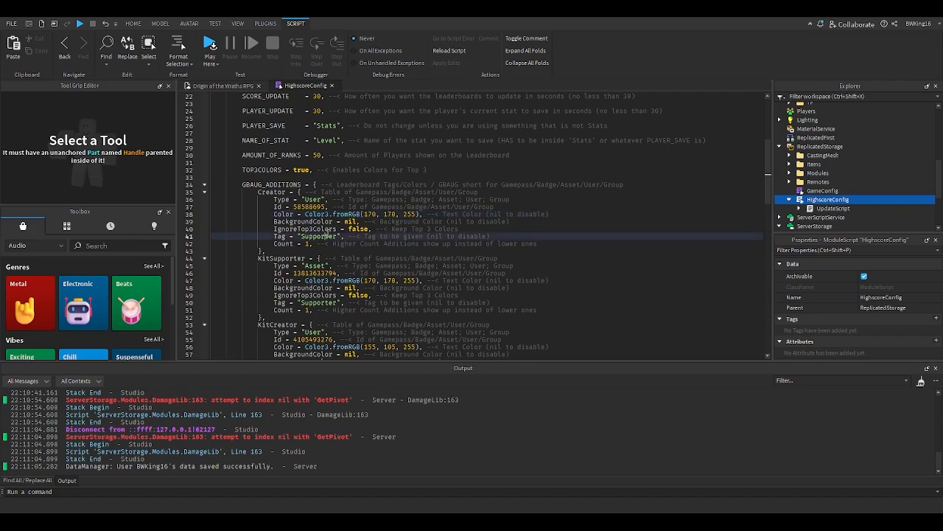
- Set the Creator entry's Tag to "Game Owner"
double_click(324, 235)
text(Creator)
scroll(327, 236, down, 3)
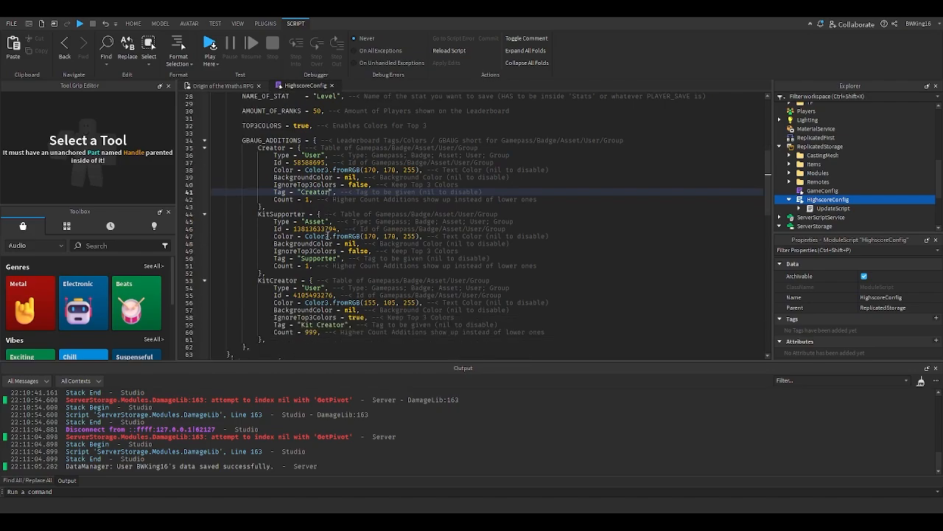
scroll(328, 236, up, 2)
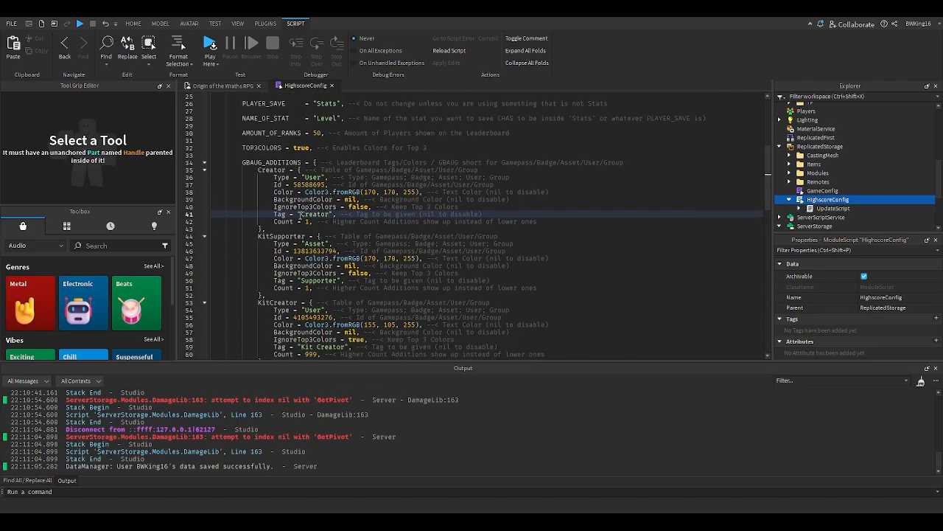
click(299, 214)
text(Game)
key(Delete)
key(Delete)
key(Delete)
key(Delete)
key(Delete)
key(Delete)
key(Delete)
text(Owner)
- Set the Creator entry's text color to Color3.fromRGB(234, 169, 56)
click(376, 193)
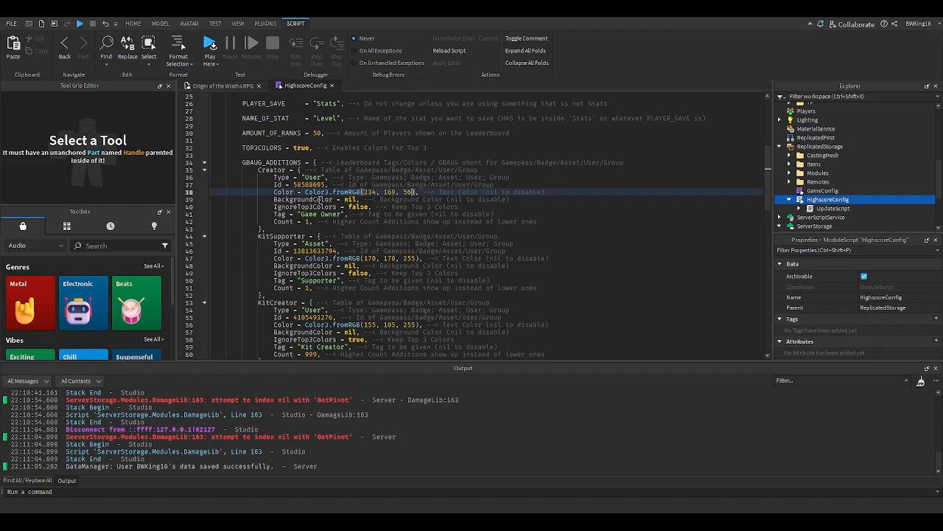
click(360, 199)
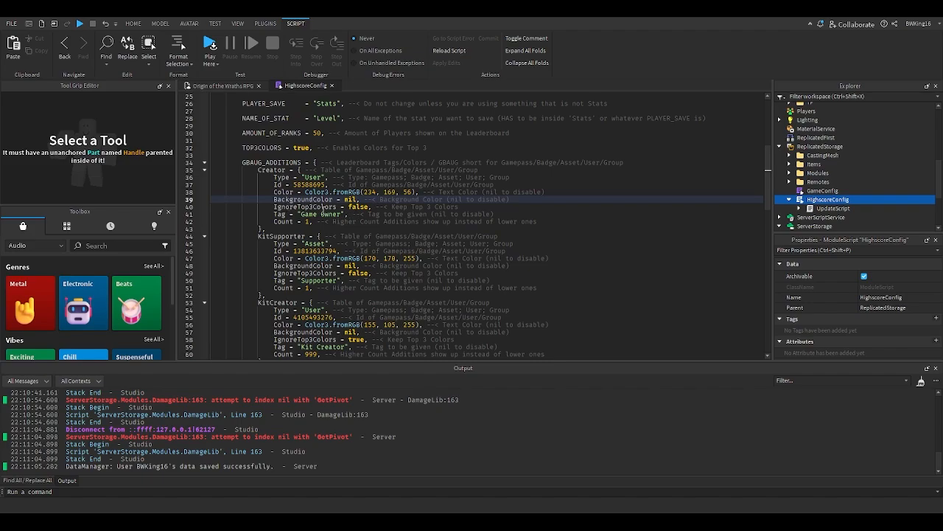
click(210, 85)
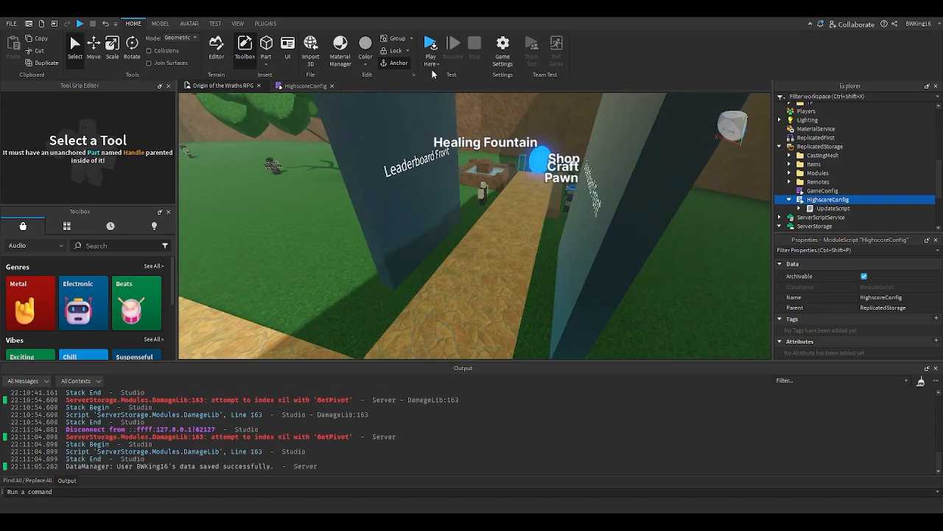
double_click(829, 208)
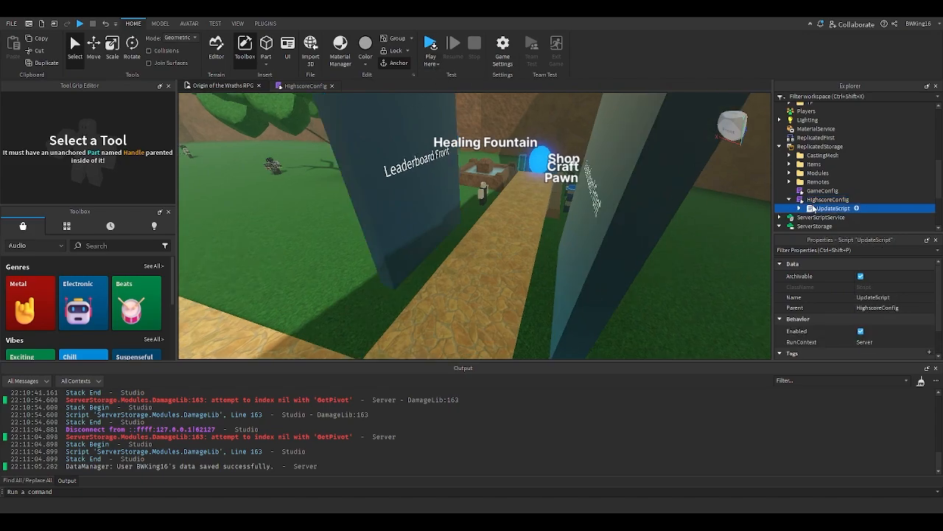
click(396, 86)
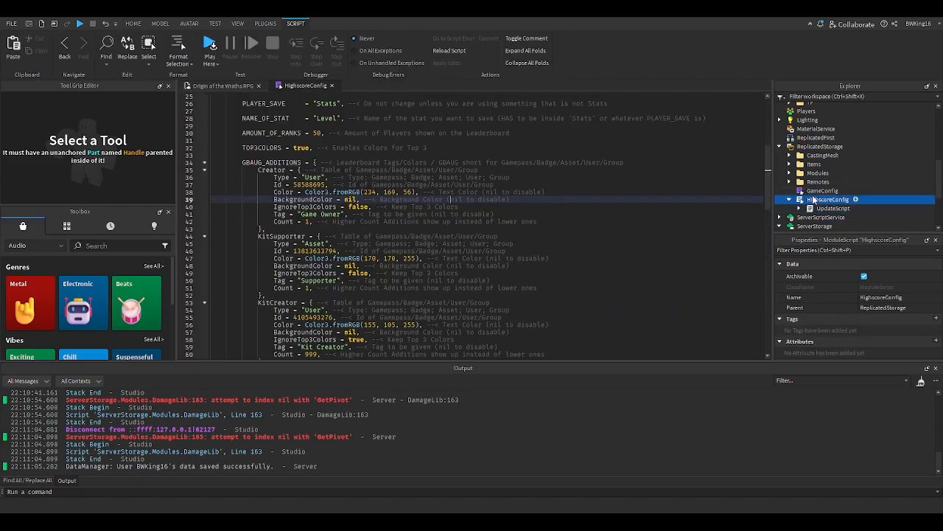
- Comment out the Creator entry in GBAUG_ADDITIONS with a --[[ block comment
click(281, 192)
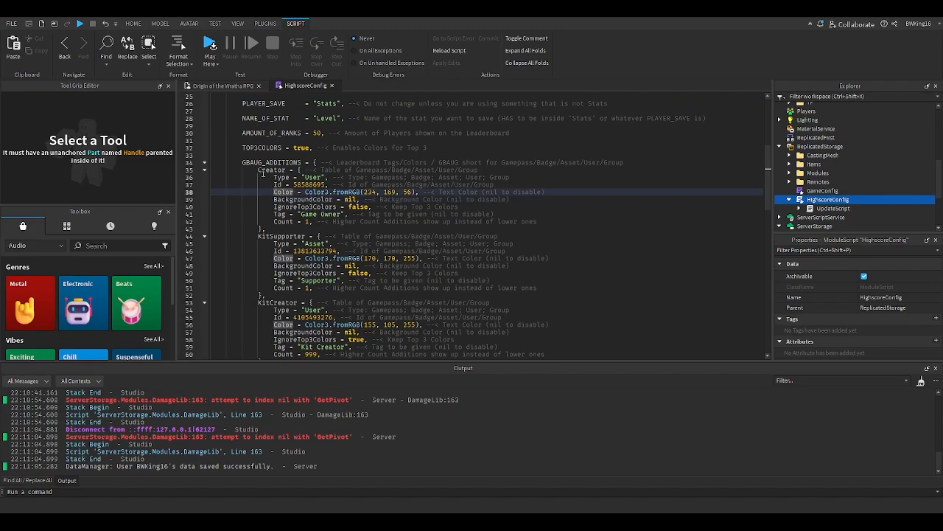
click(259, 170)
text(--[[)
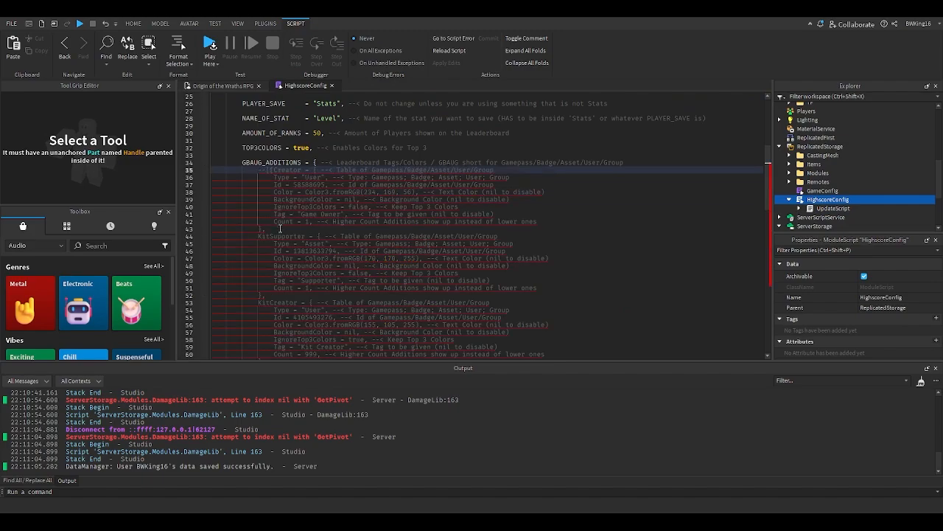
- Play-test the game, walk to the leaderboard to check the player tags, then stop the test
click(221, 87)
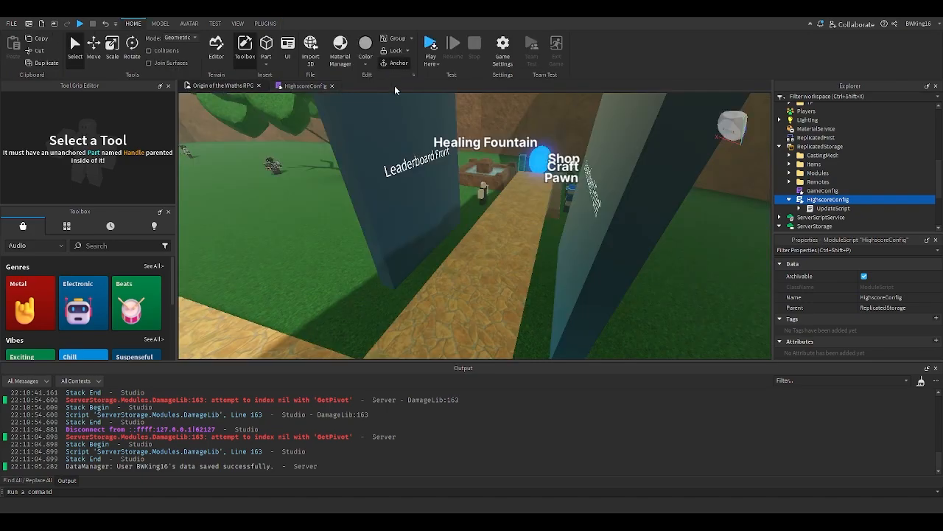
click(425, 59)
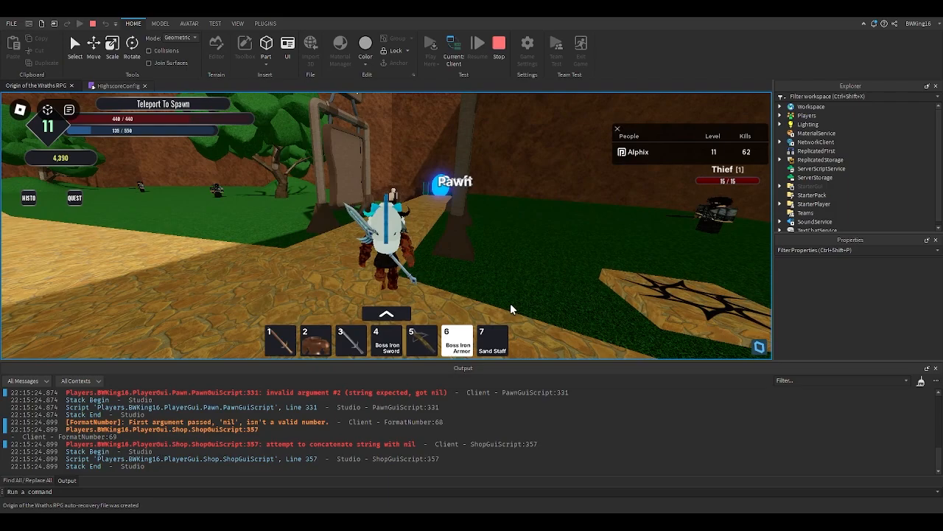
key(w)
right_drag(508, 296, 507, 299)
key(w)
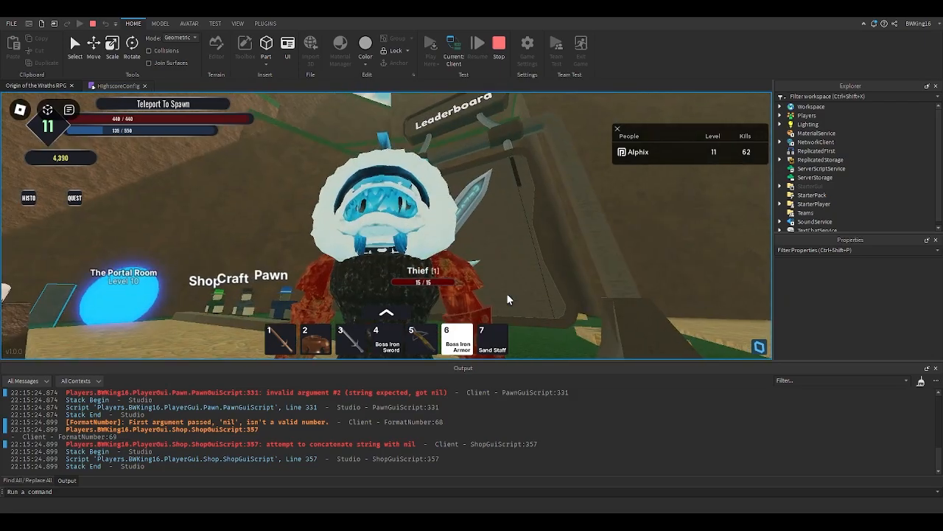
scroll(506, 293, up, 5)
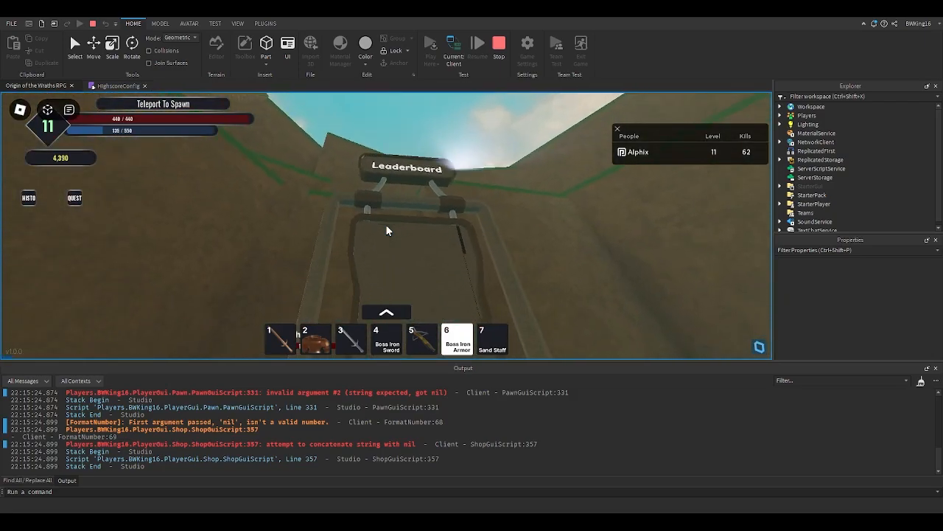
scroll(386, 231, down, 5)
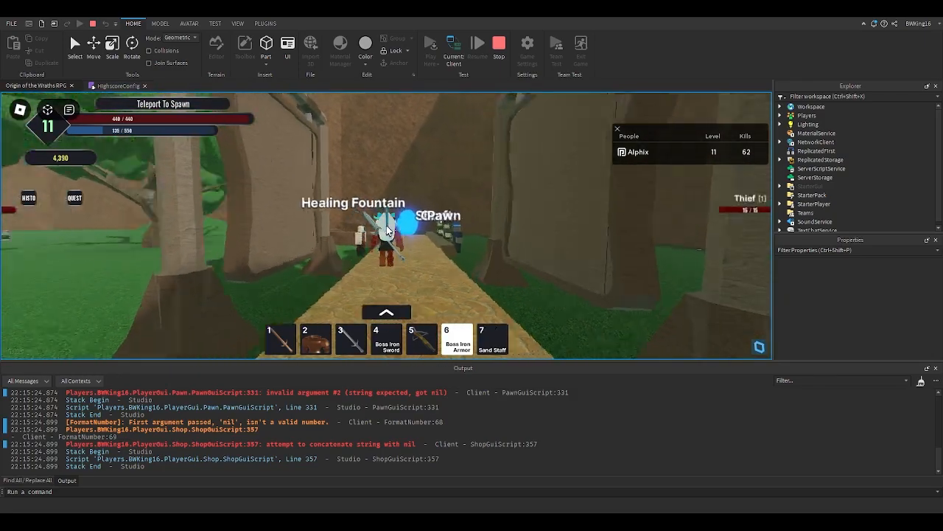
mouse_move(388, 231)
right_down()
mouse_move(403, 215)
mouse_move(374, 191)
right_up()
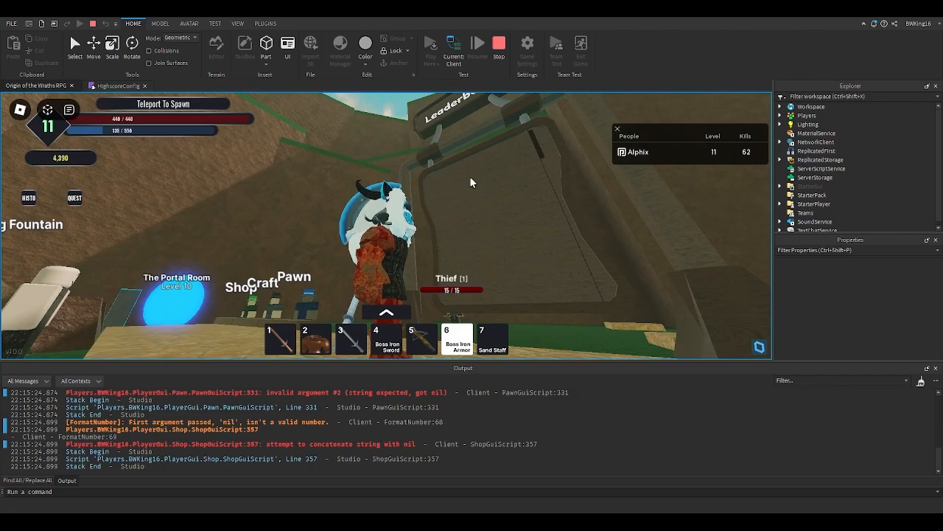
right_drag(441, 176, 301, 216)
key(s)
key(w)
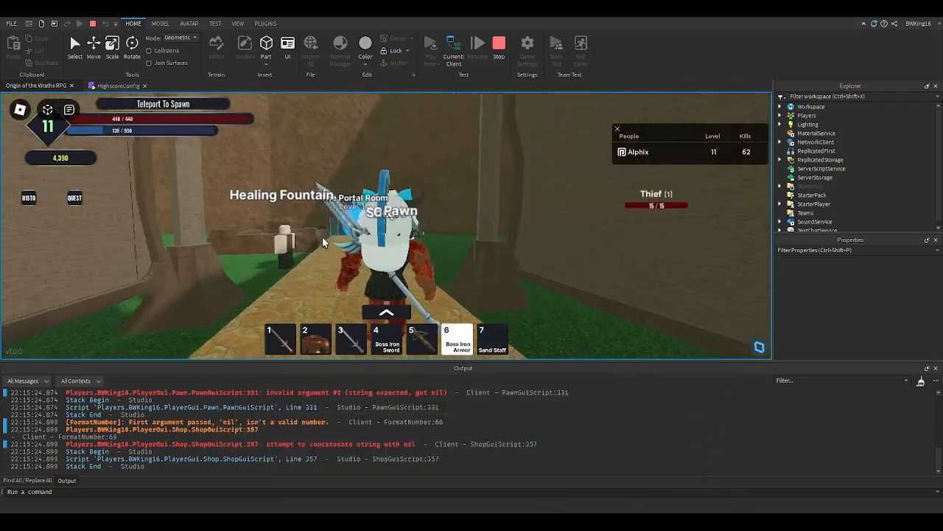
right_drag(322, 246, 321, 245)
key(s)
right_drag(388, 247, 428, 247)
scroll(418, 420, up, 3)
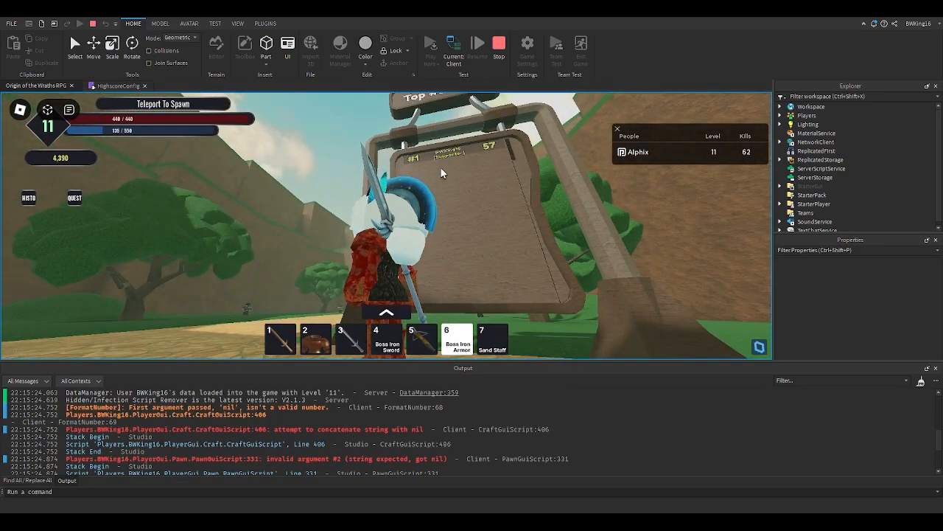
right_drag(316, 183, 317, 183)
scroll(316, 183, down, 3)
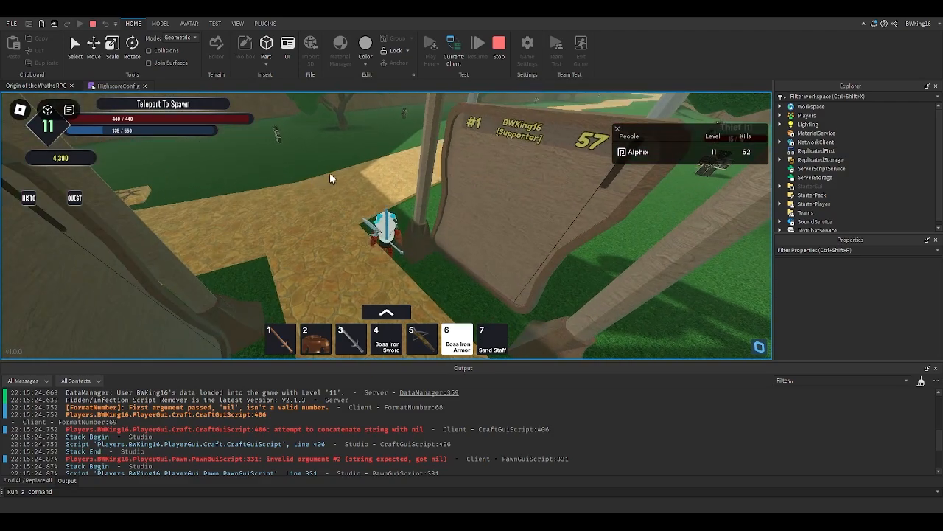
click(501, 64)
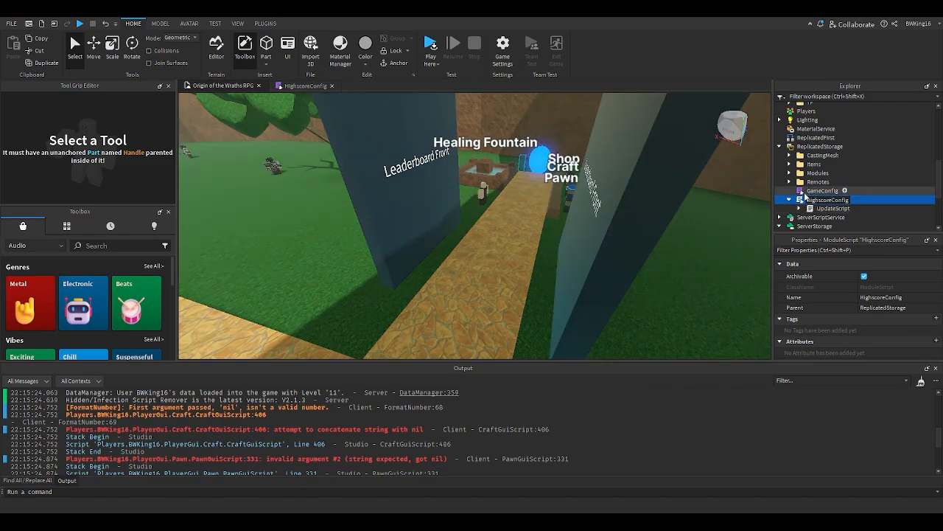
- Reopen HighscoreConfig and remove the block comment from the Creator entry
double_click(811, 199)
click(371, 258)
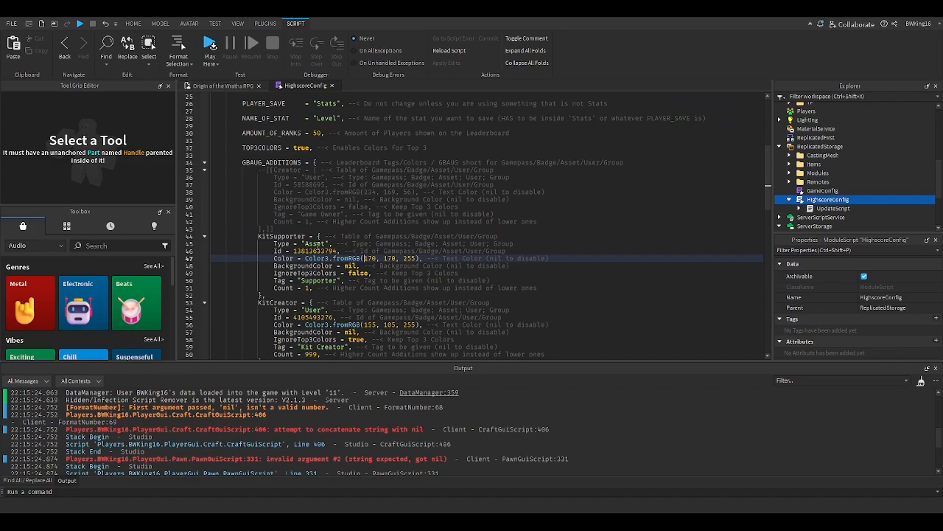
click(280, 229)
key(BackSpace)
key(BackSpace)
click(273, 169)
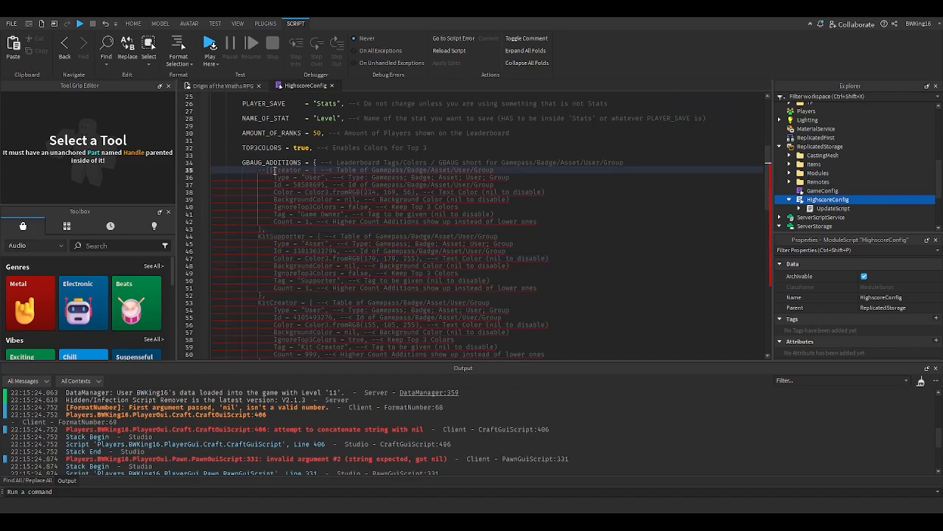
key(BackSpace)
key(BackSpace)
key(BackSpace)
key(BackSpace)
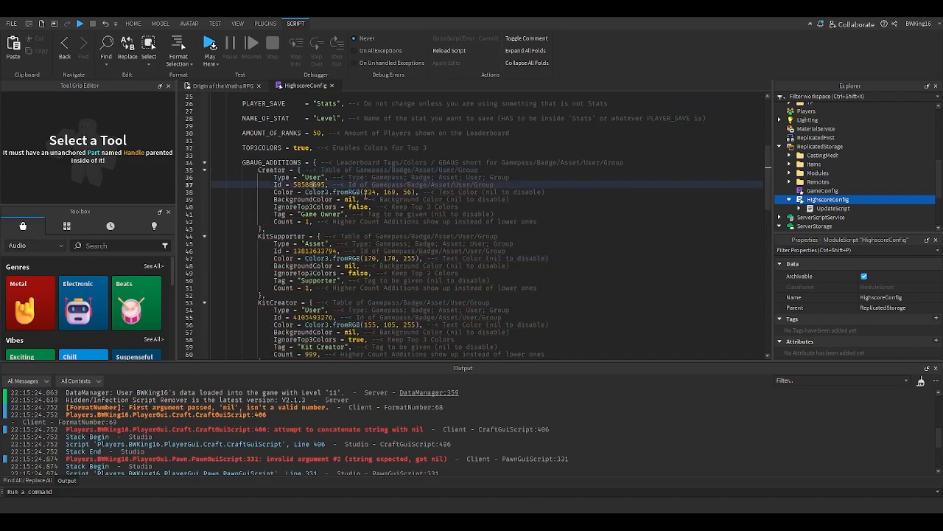
- Set the Creator entry's IgnoreTop3Colors to true
click(380, 192)
double_click(359, 207)
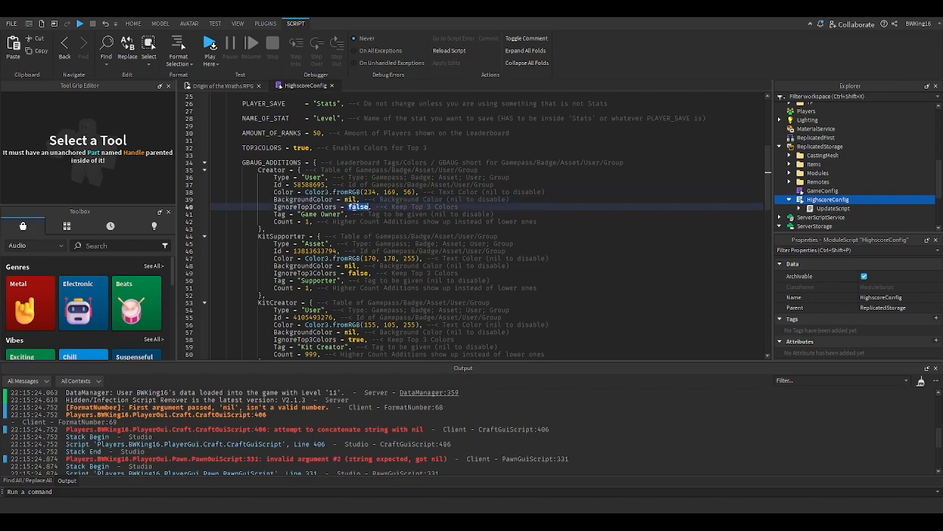
text(true)
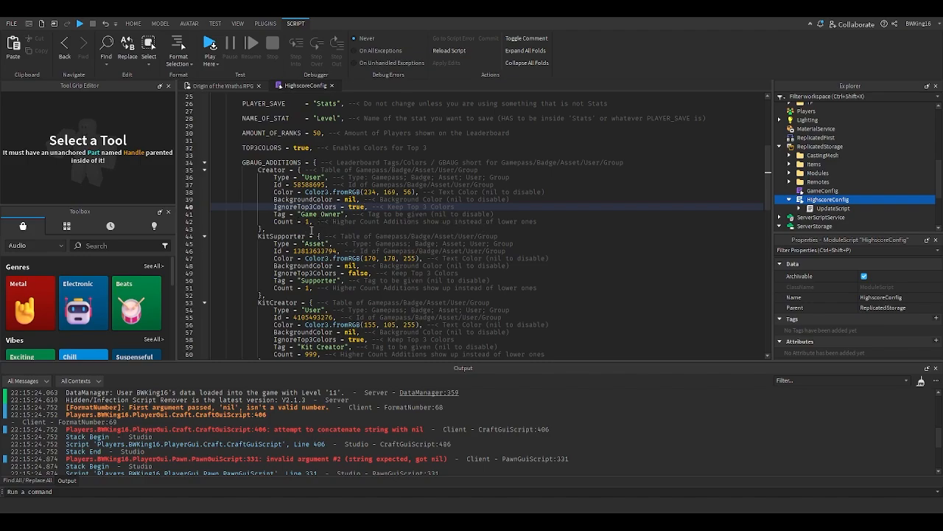
- Copy the KitCreator entry's Count value and set the Creator entry's Count to 999
scroll(322, 221, down, 2)
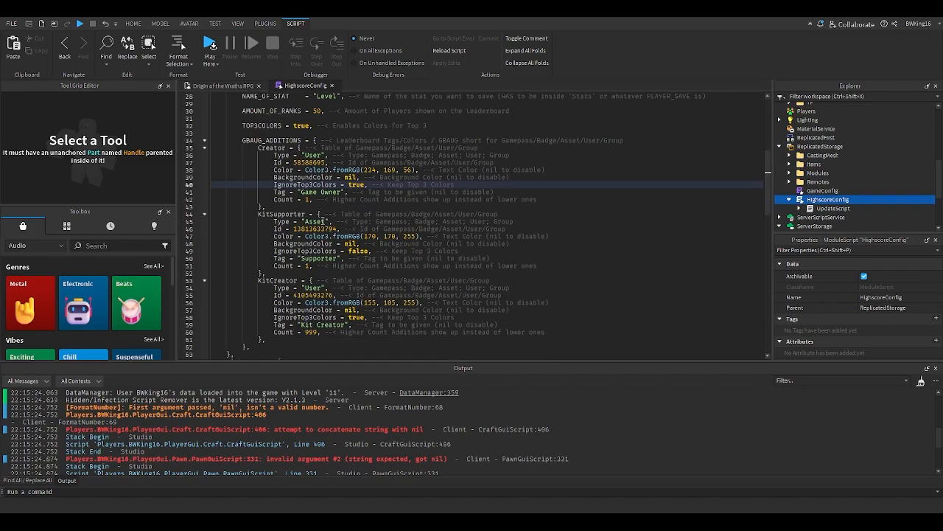
scroll(321, 232, up, 2)
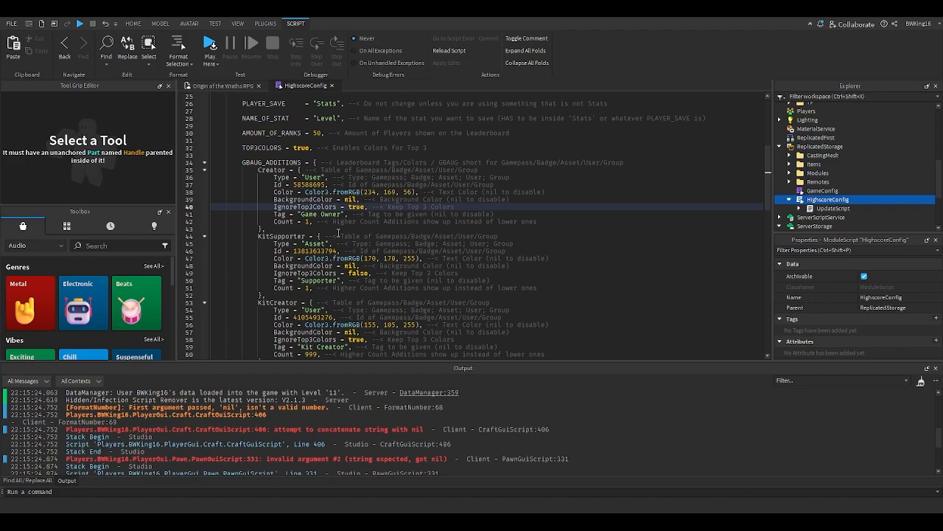
click(309, 222)
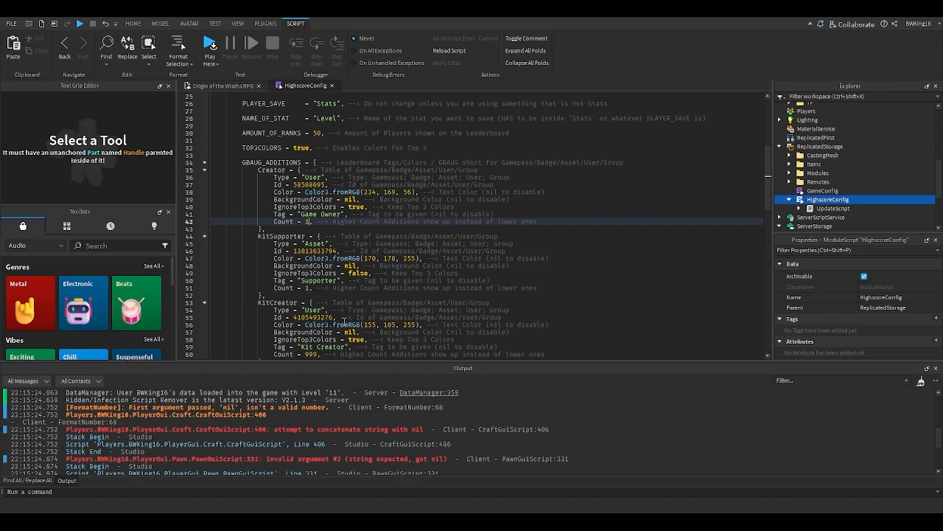
scroll(328, 310, down, 1)
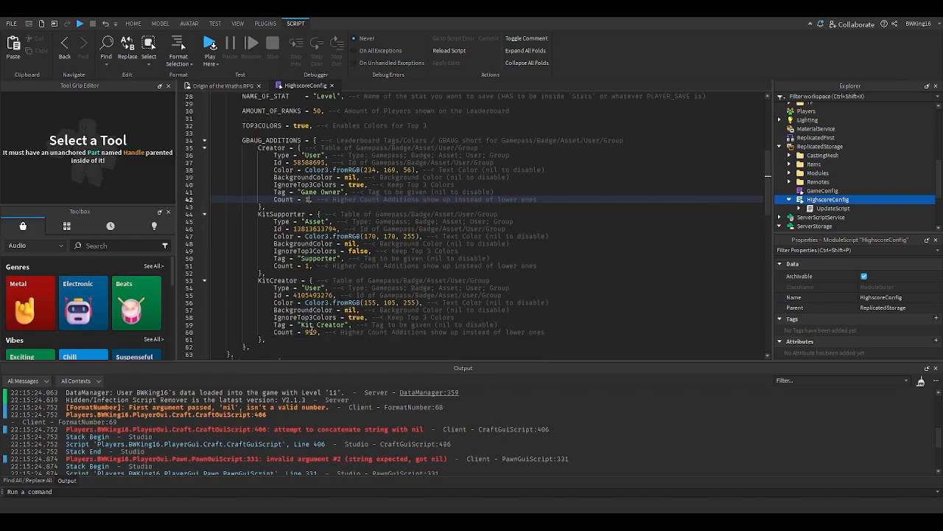
double_click(310, 331)
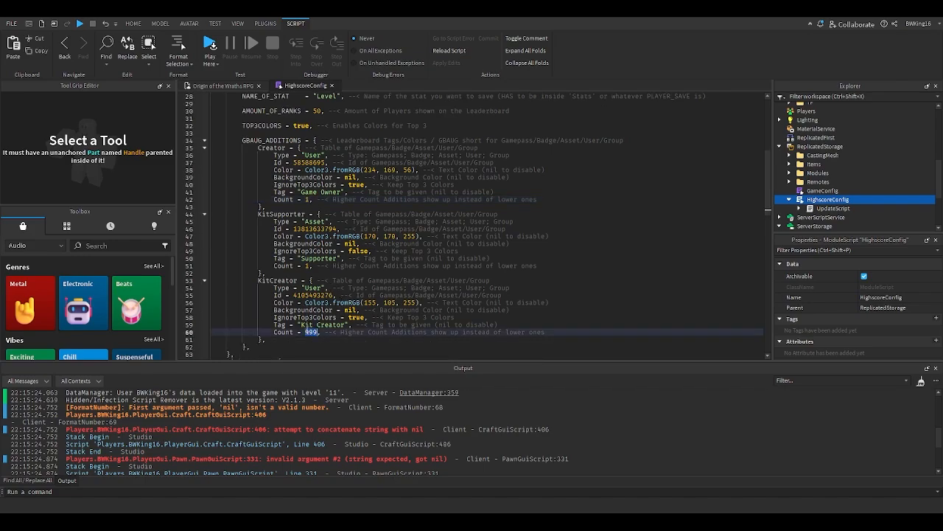
double_click(312, 331)
click(327, 264)
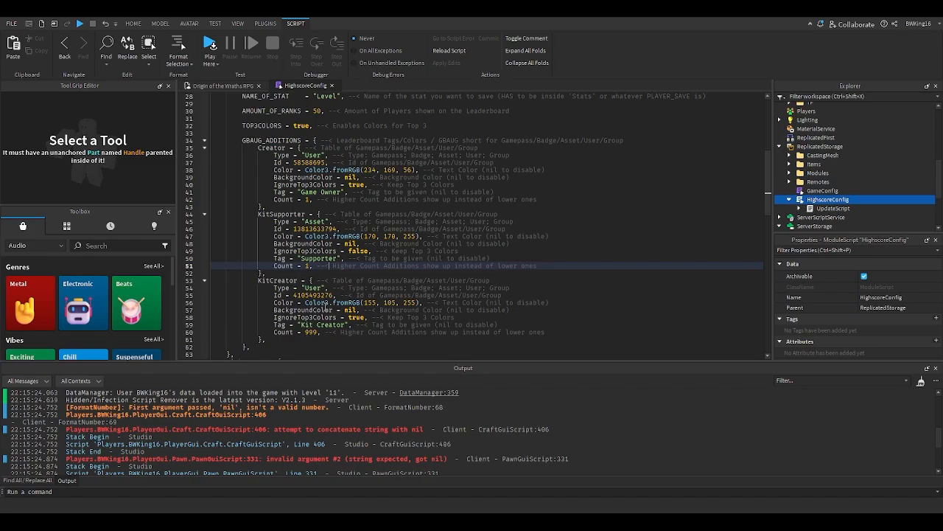
scroll(325, 307, up, 2)
click(310, 243)
key(BackSpace)
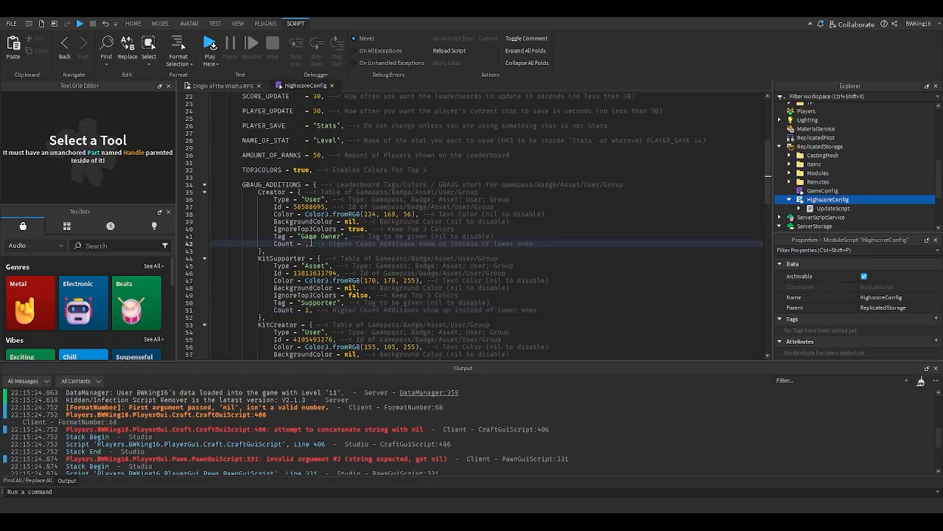
key(ctrl+v)
click(336, 229)
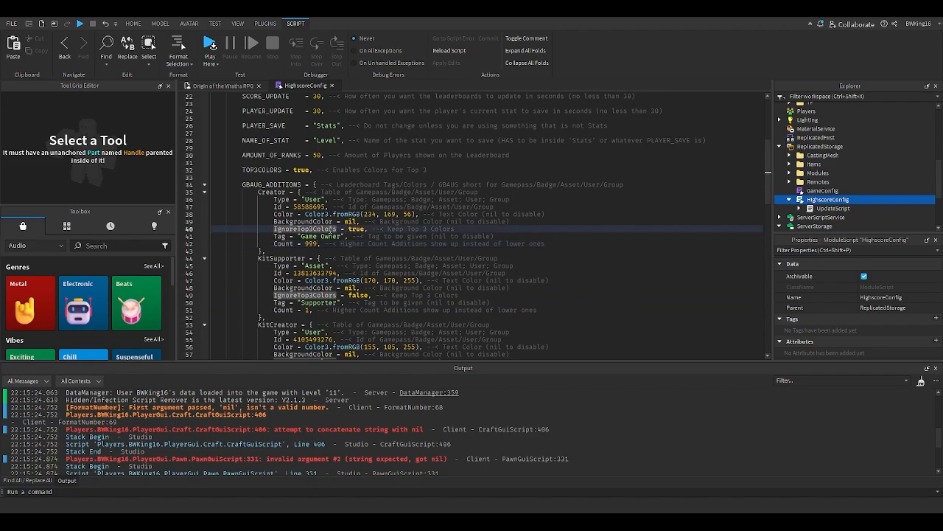
scroll(332, 227, down, 11)
scroll(230, 130, up, 10)
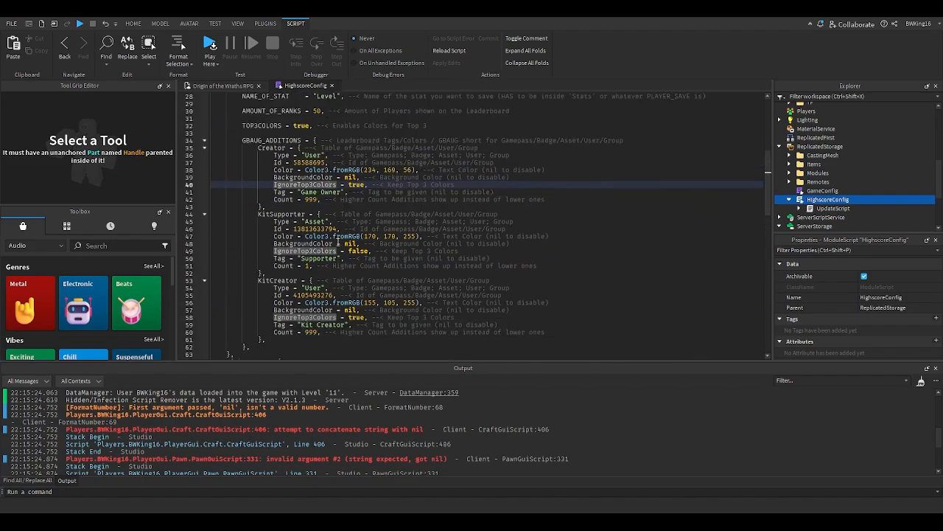
- Play-test the game and walk to the Top #50 Level and Kills leaderboards to check the player tags
click(223, 86)
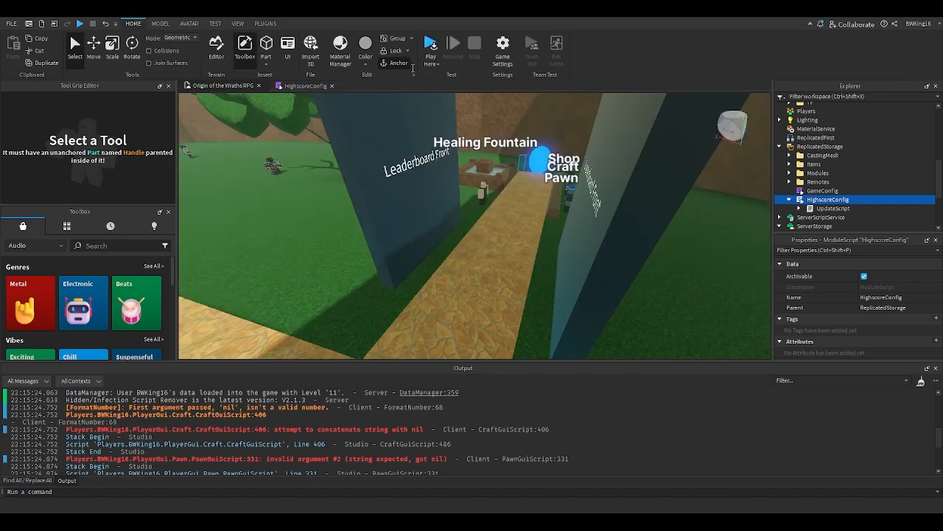
click(431, 45)
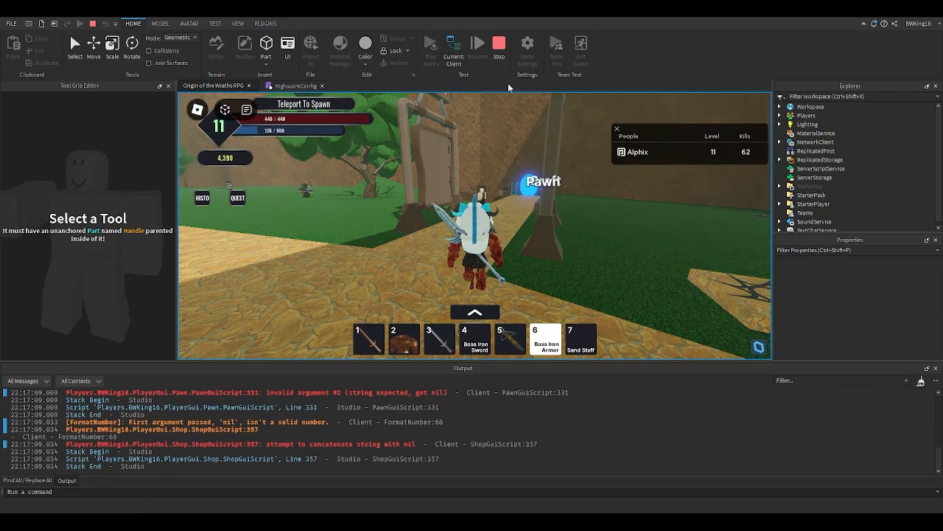
key(w)
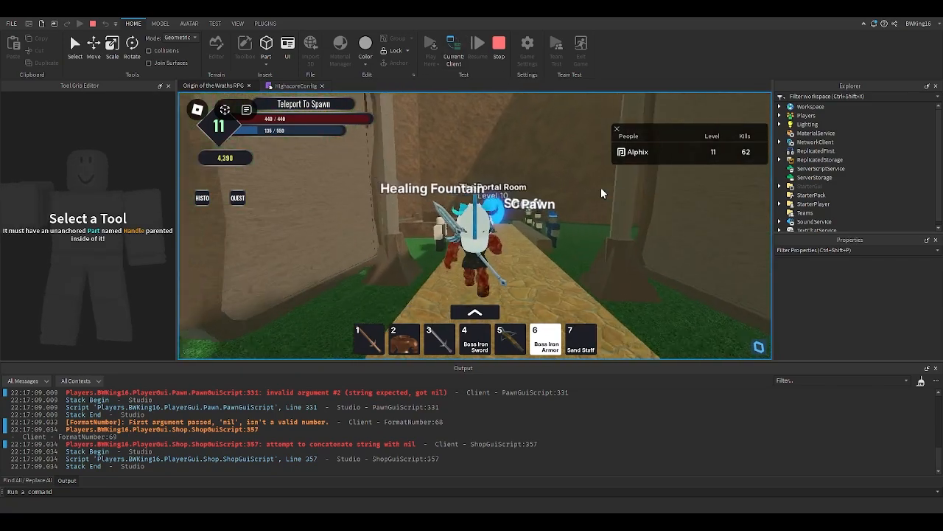
key(w)
right_drag(601, 193, 600, 193)
key(w)
key(w)
key(s)
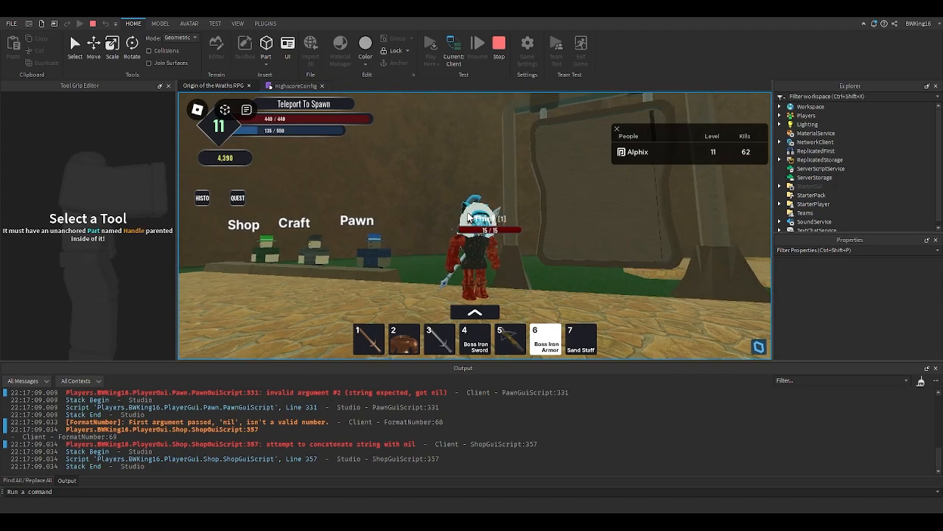
key(s)
right_drag(470, 217, 469, 218)
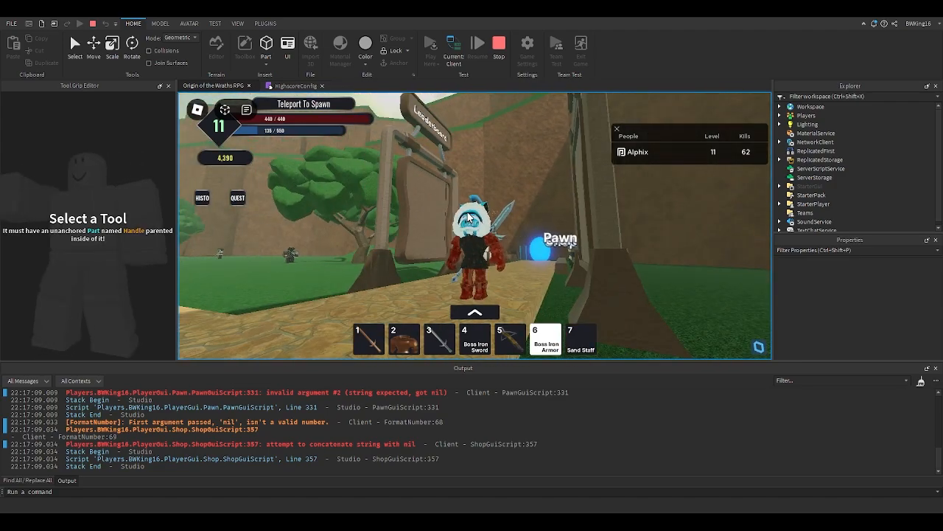
key(s)
scroll(469, 217, up, 6)
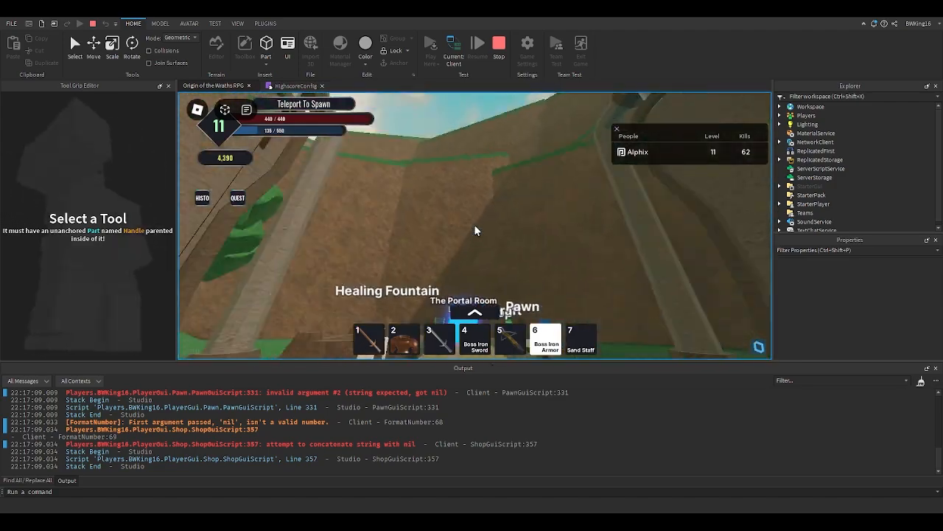
key(s)
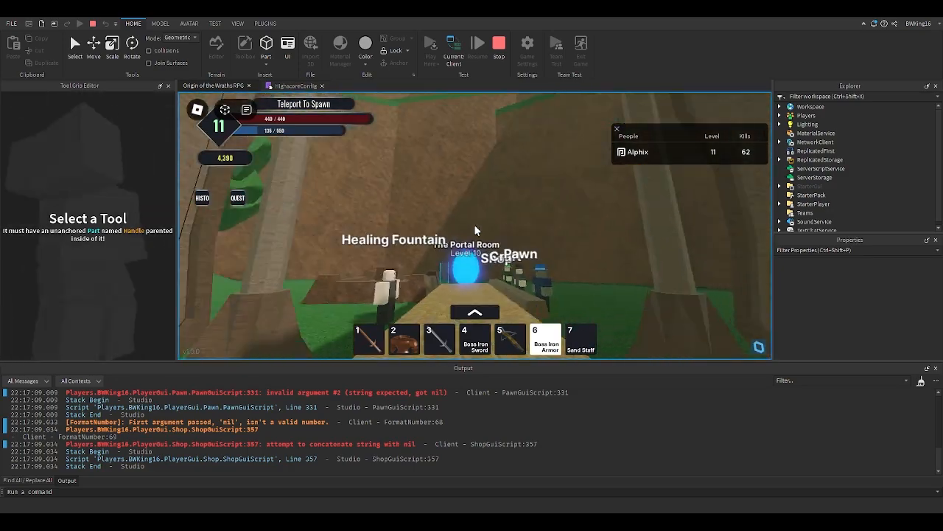
scroll(474, 230, down, 5)
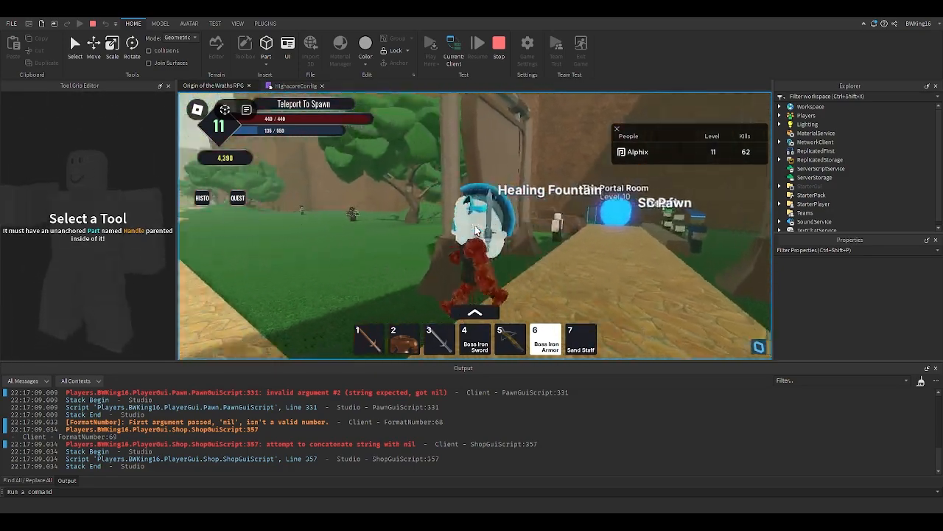
right_drag(476, 230, 474, 230)
scroll(473, 230, up, 3)
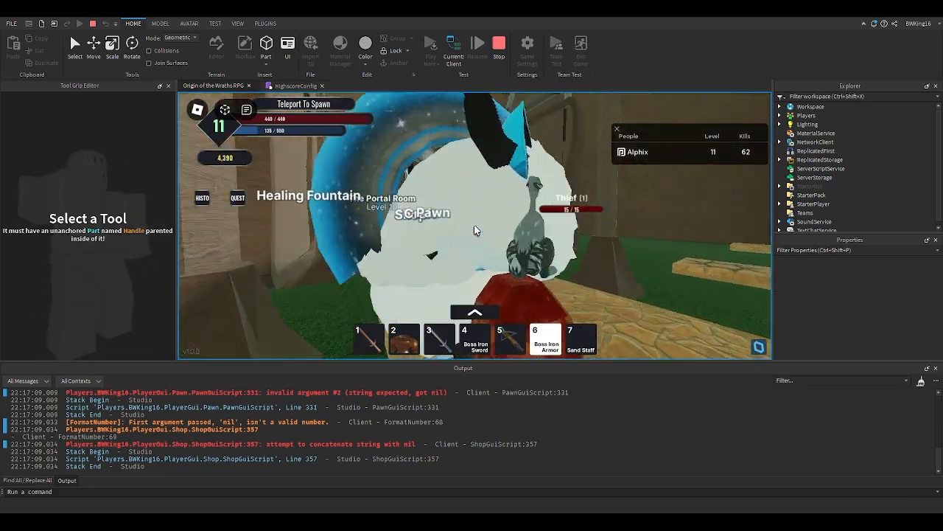
scroll(473, 230, up, 2)
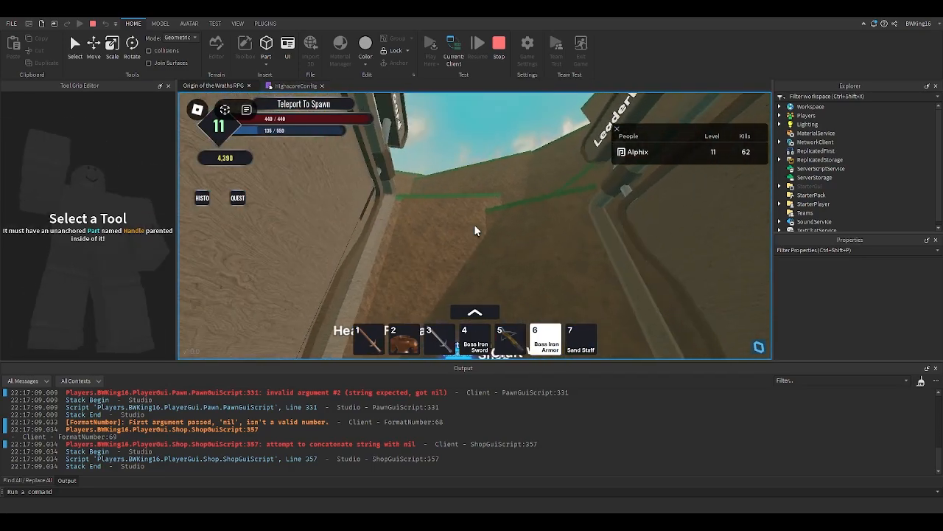
key(s)
key(w)
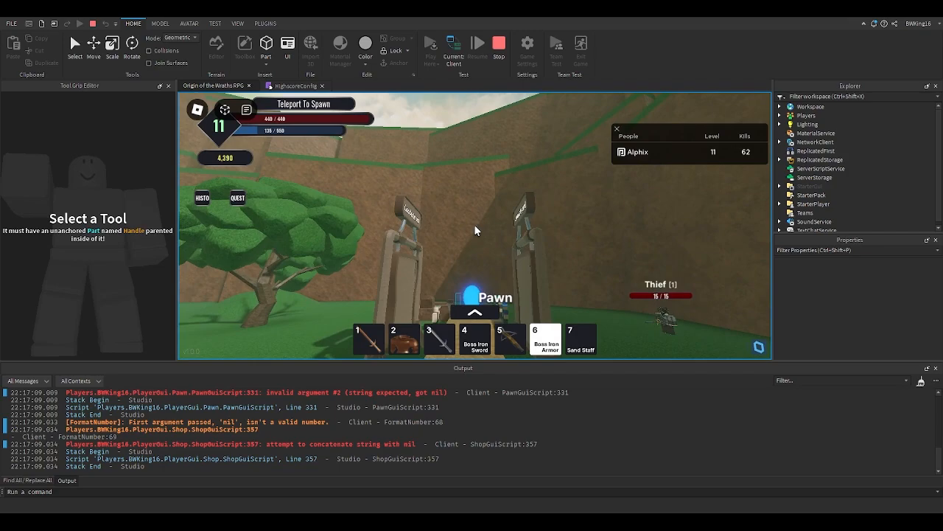
key(w)
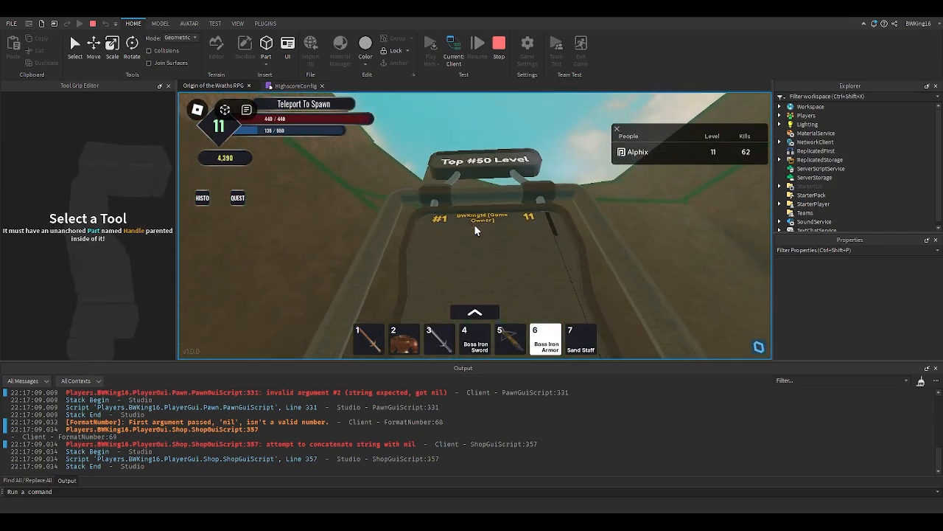
key(w)
key(w)
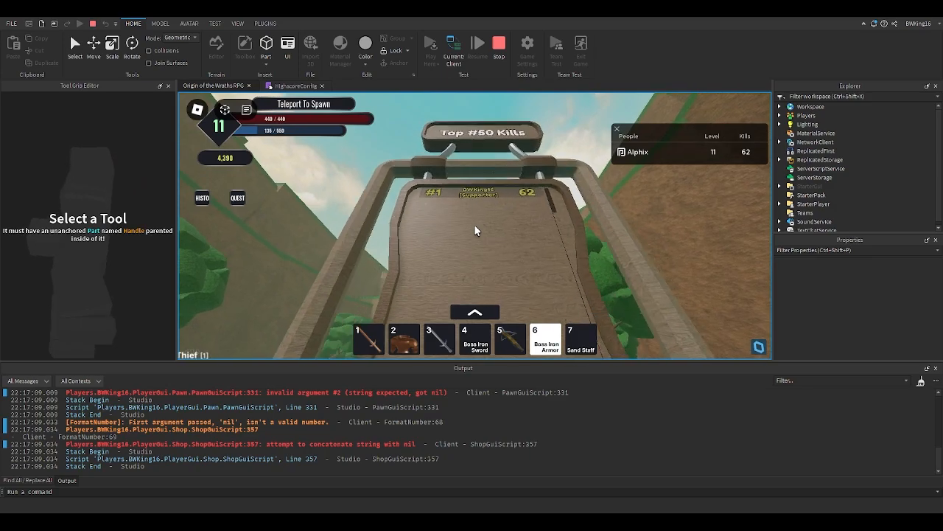
key(s)
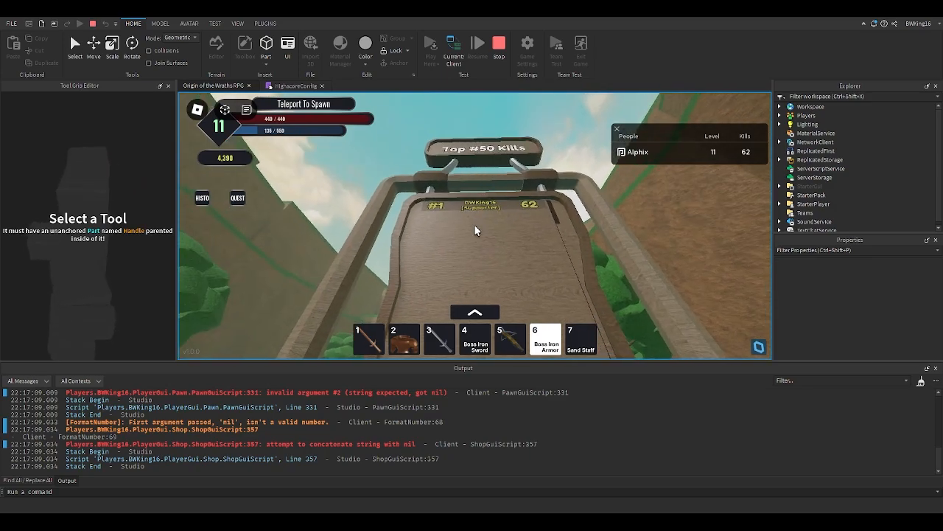
scroll(474, 224, down, 5)
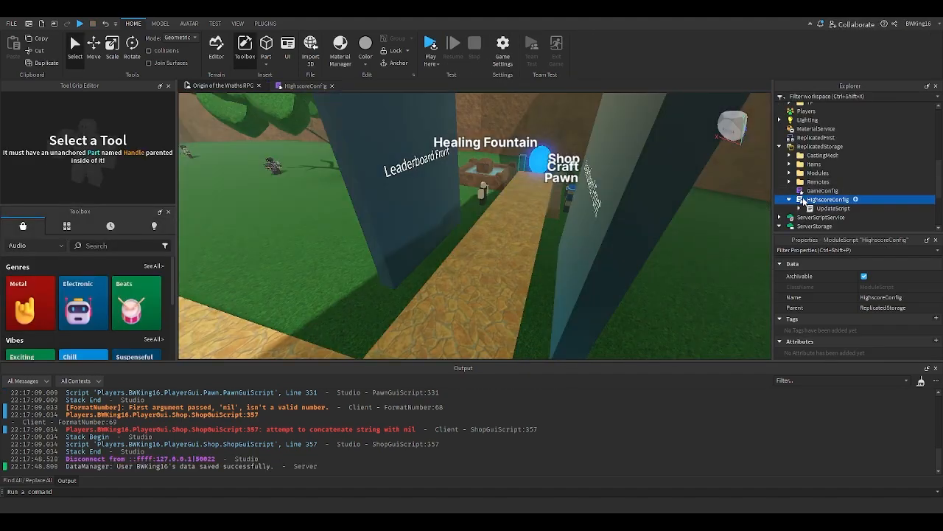
- Copy the Creator entry from the first leaderboard into Highscore2's GBAUG_ADDITIONS, above KitSupporter
double_click(803, 197)
scroll(341, 220, down, 2)
scroll(337, 222, up, 1)
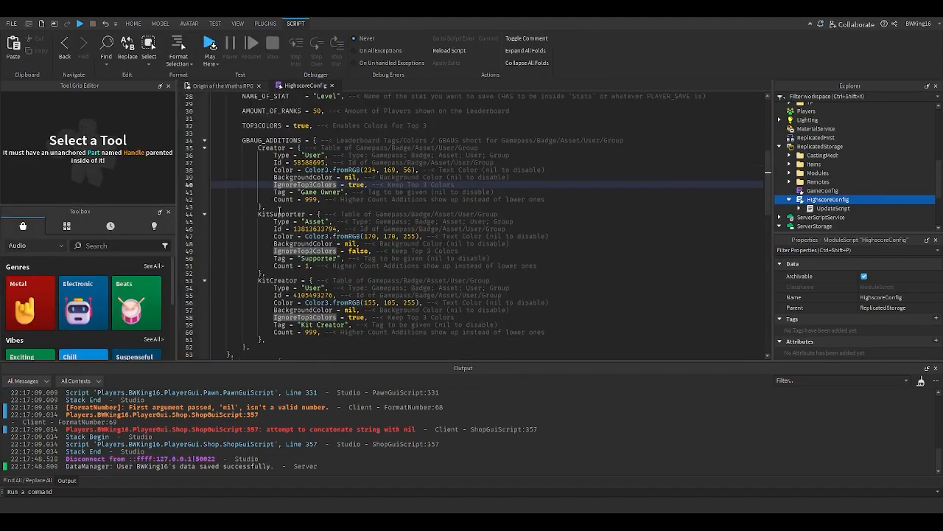
drag(275, 207, 260, 147)
key(ctrl+c)
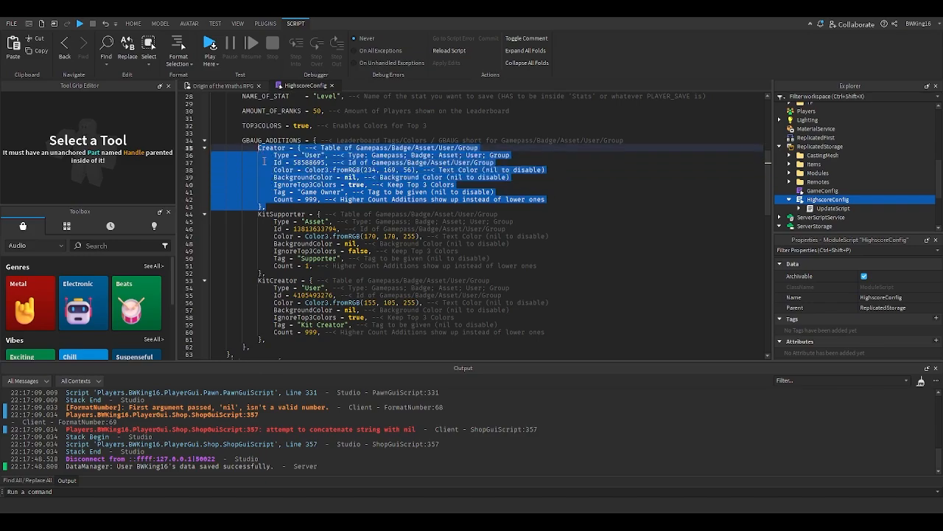
scroll(263, 161, down, 11)
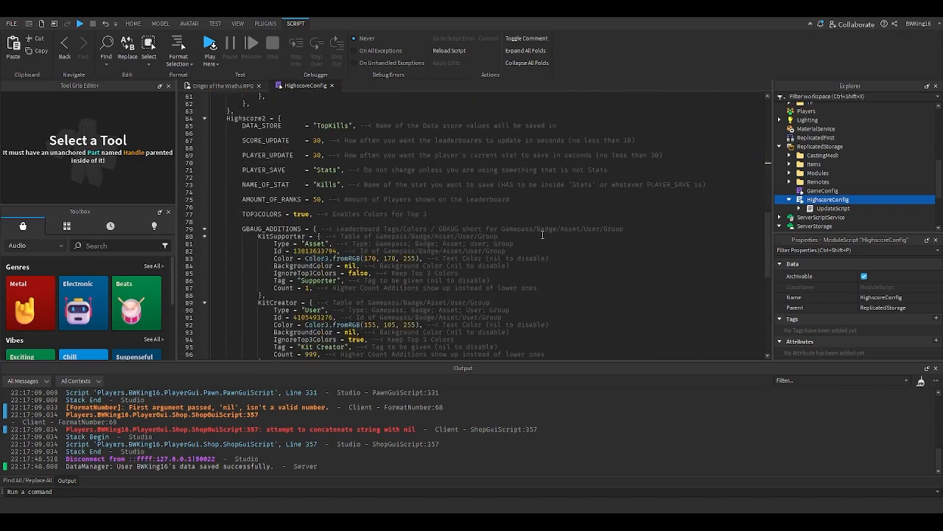
key(ctrl+v)
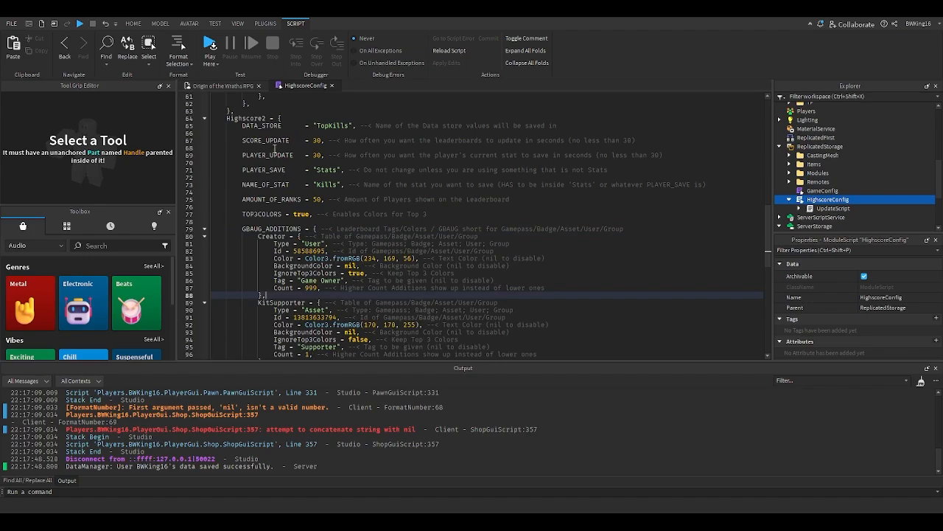
- Play-test the game again, walk to the Top #50 Level leaderboard to check the creator tag, then stop the test
click(238, 90)
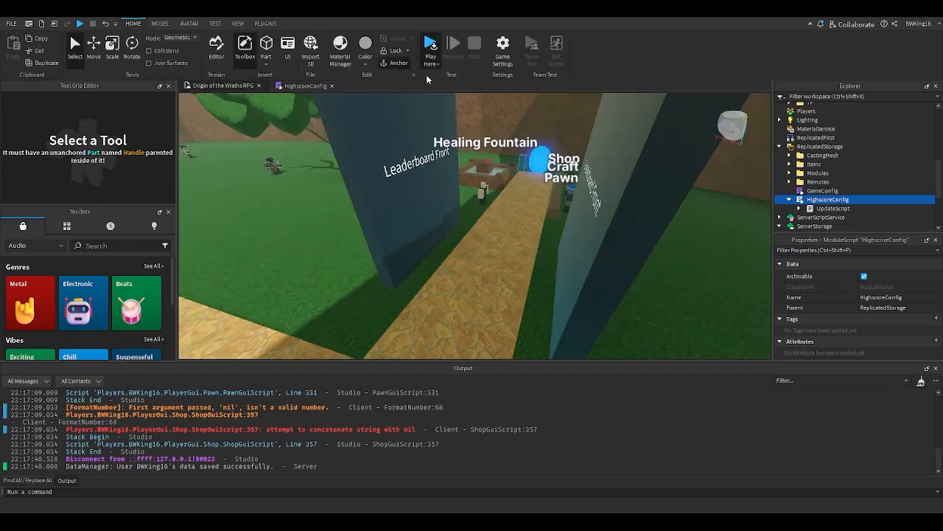
key(F5)
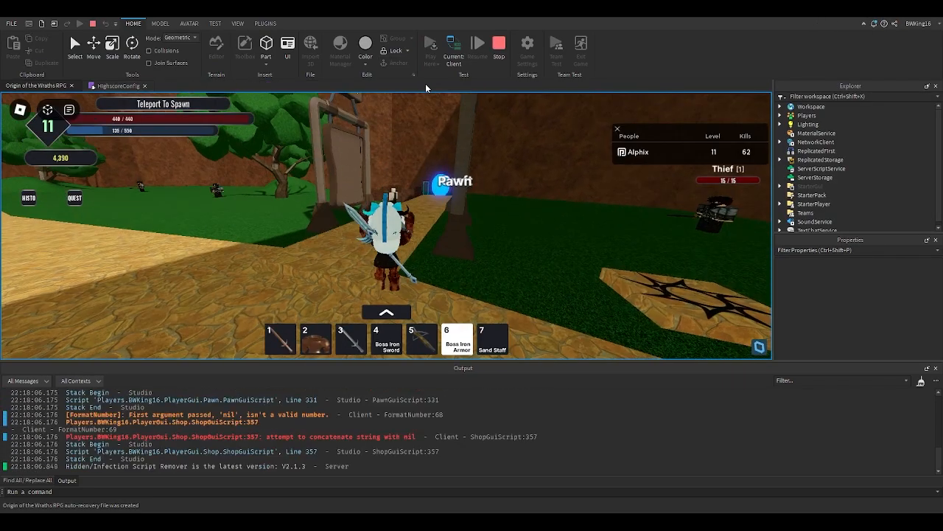
key(w)
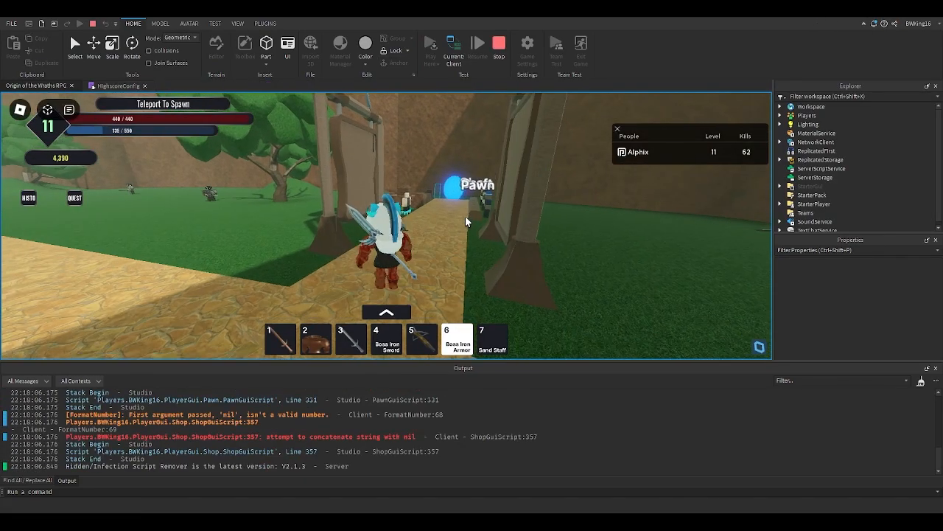
key(w)
key(s)
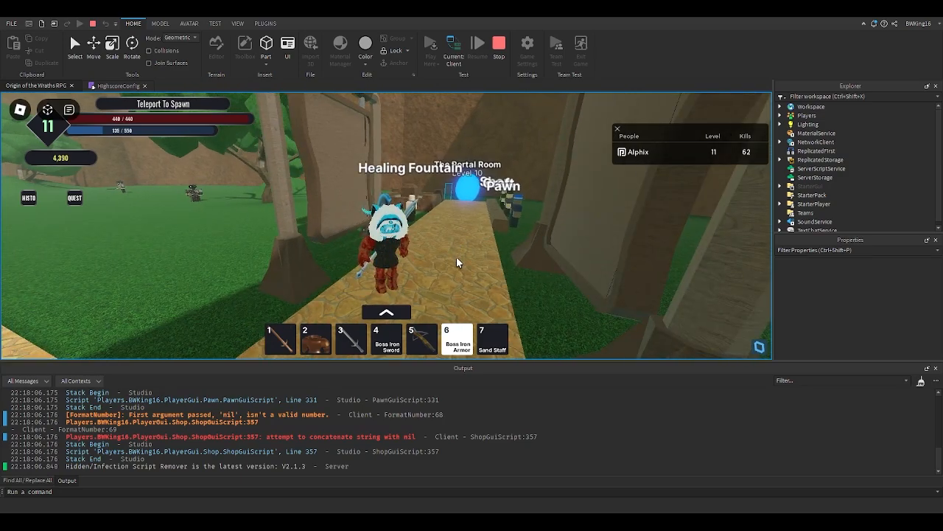
right_drag(466, 244, 443, 243)
scroll(465, 243, up, 5)
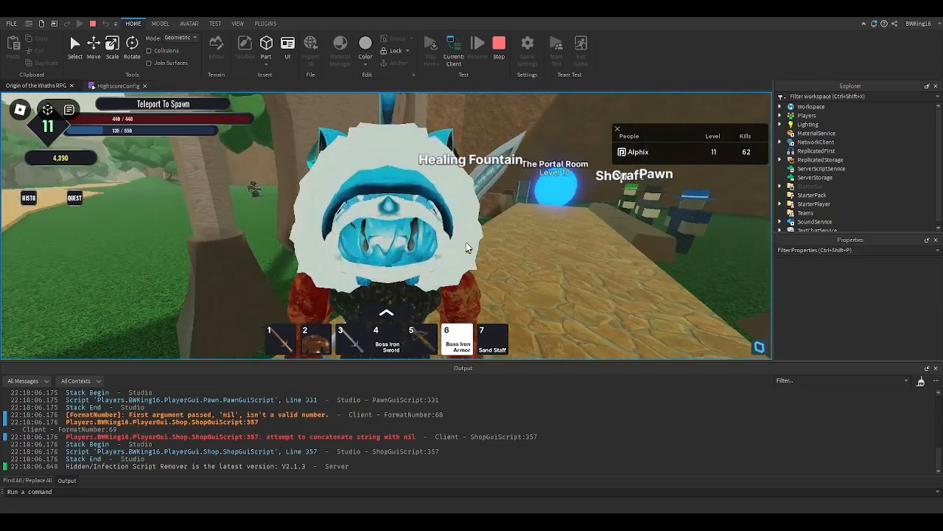
scroll(466, 243, up, 3)
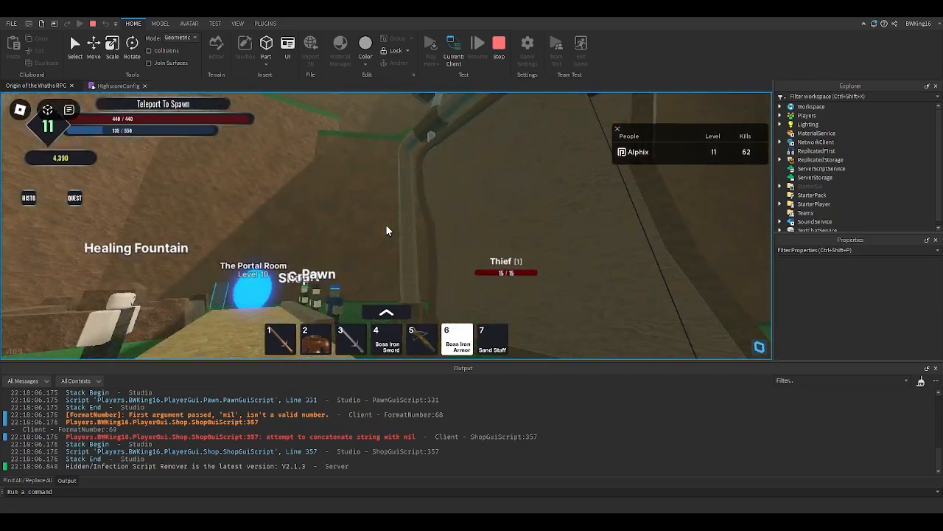
key(w)
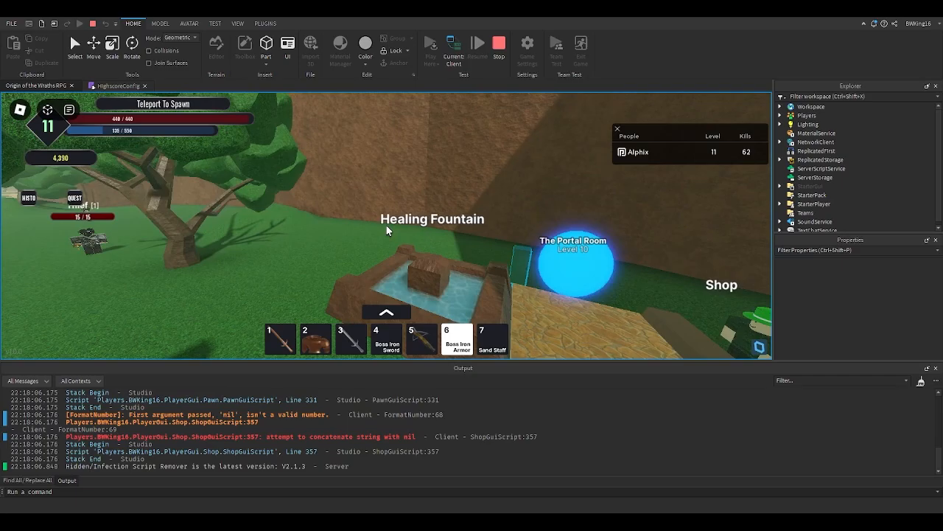
key(w)
scroll(389, 230, down, 3)
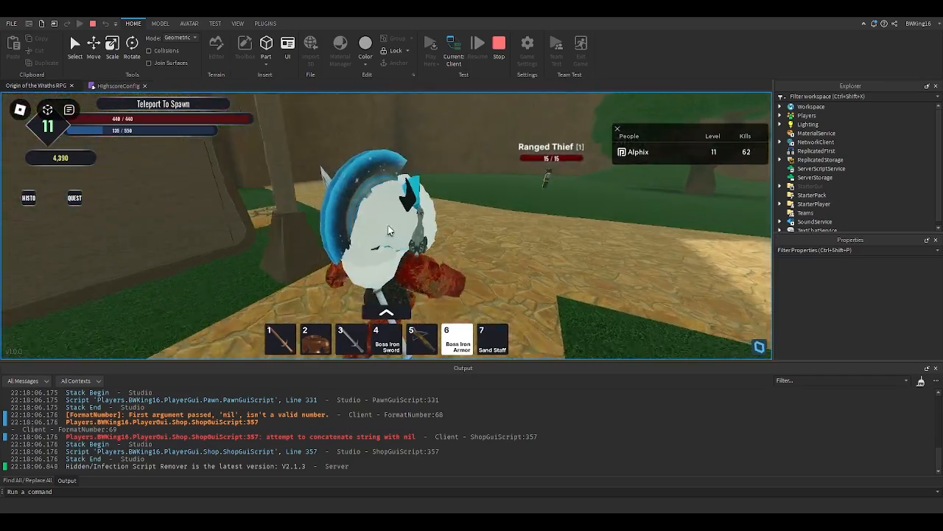
key(w)
right_drag(389, 230, 403, 232)
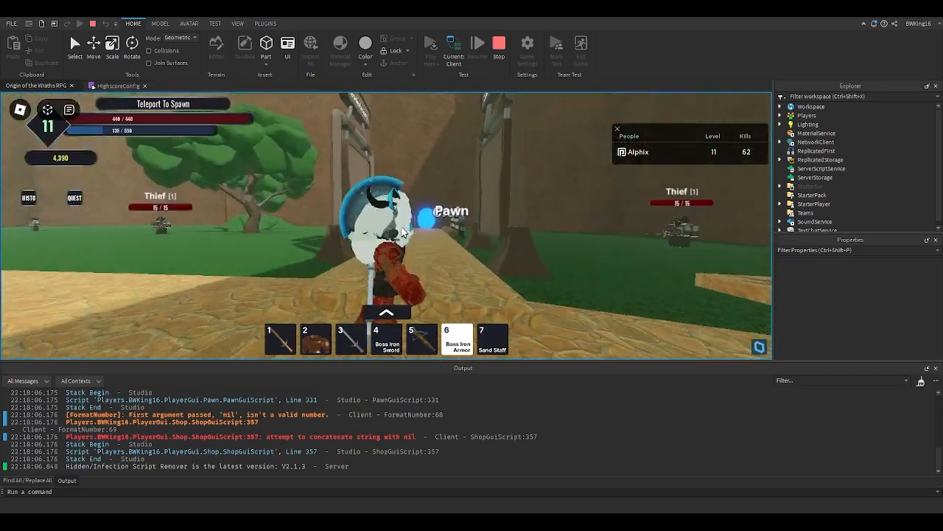
key(w)
scroll(390, 230, up, 5)
scroll(388, 231, down, 4)
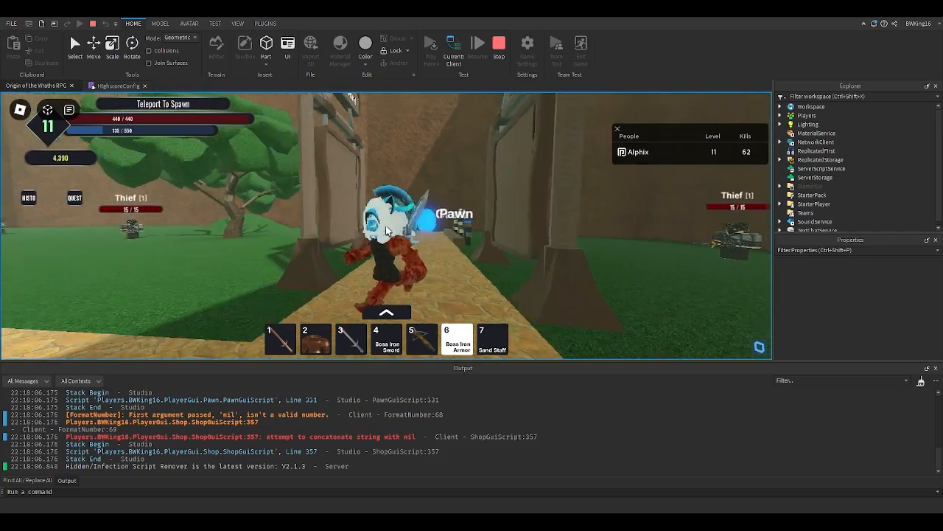
key(w)
scroll(389, 231, up, 5)
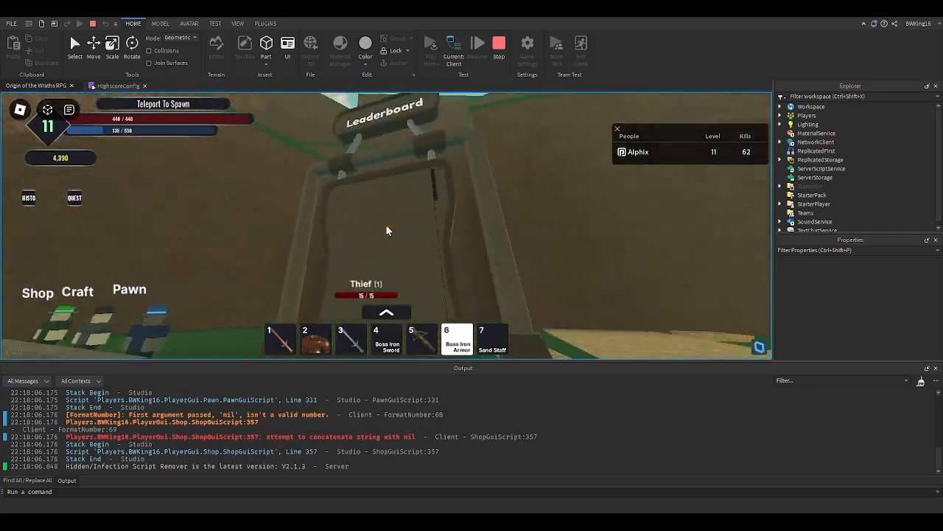
key(w)
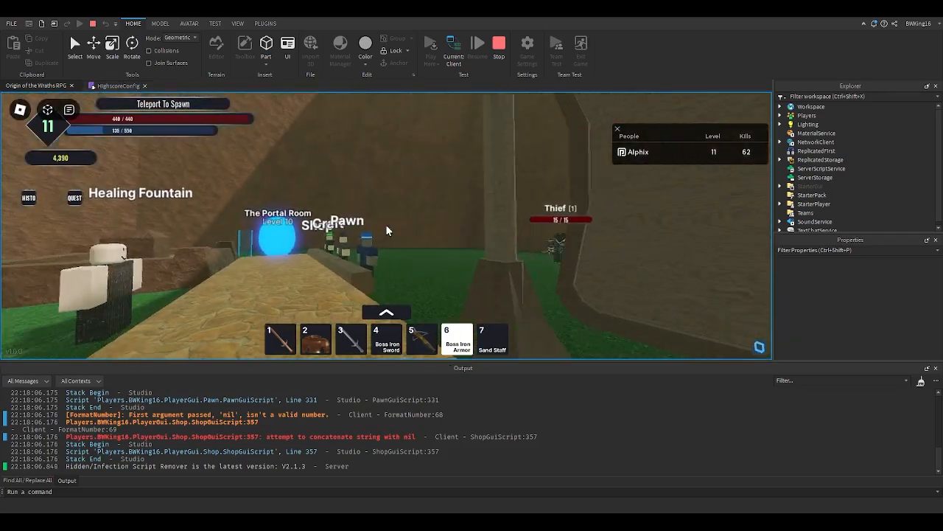
key(w)
scroll(386, 224, down, 4)
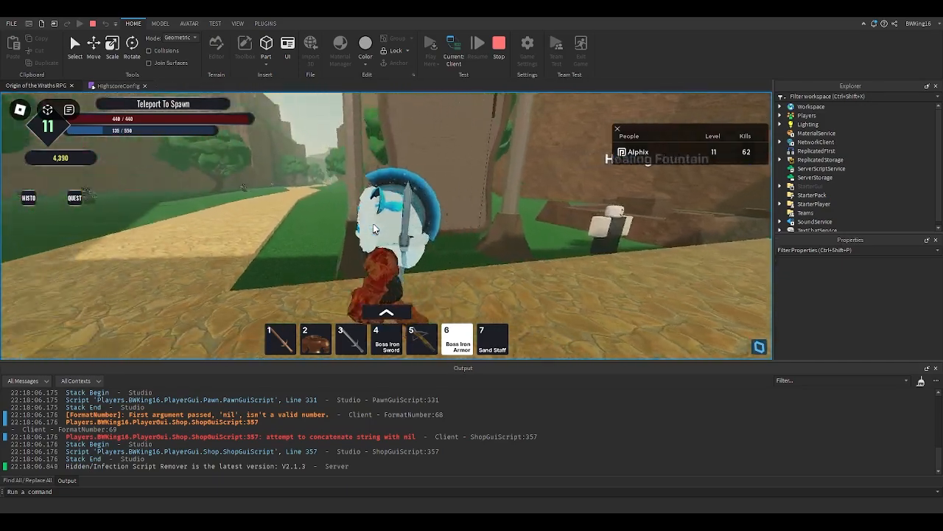
right_drag(375, 229, 374, 229)
scroll(374, 229, up, 4)
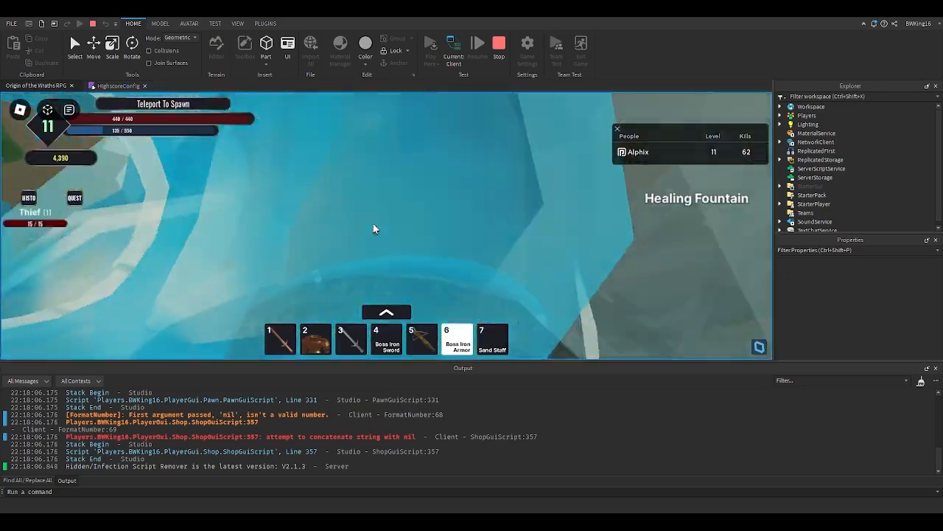
scroll(374, 230, up, 2)
key(w)
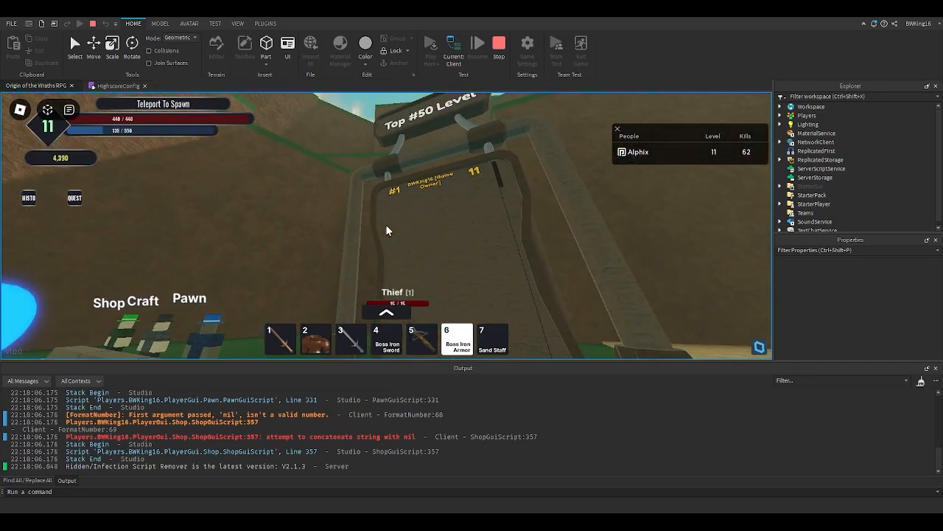
key(w)
scroll(387, 225, down, 2)
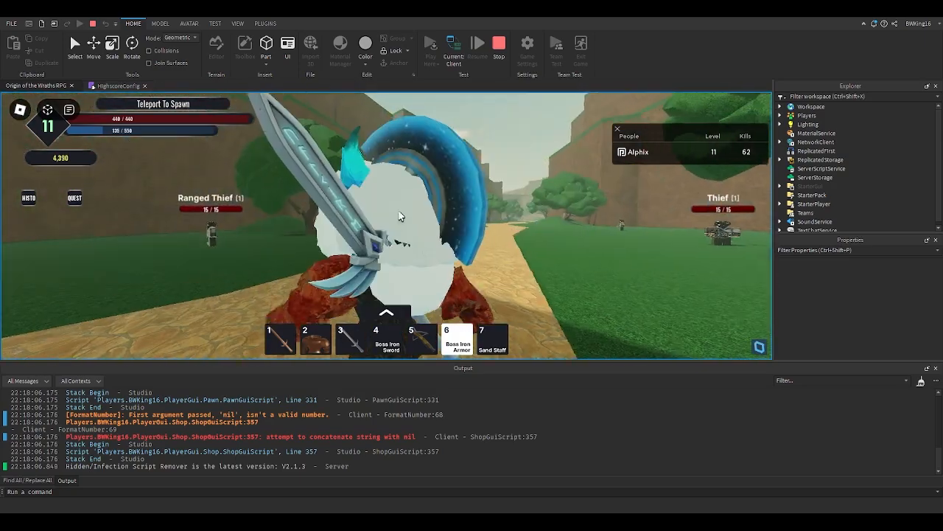
key(s)
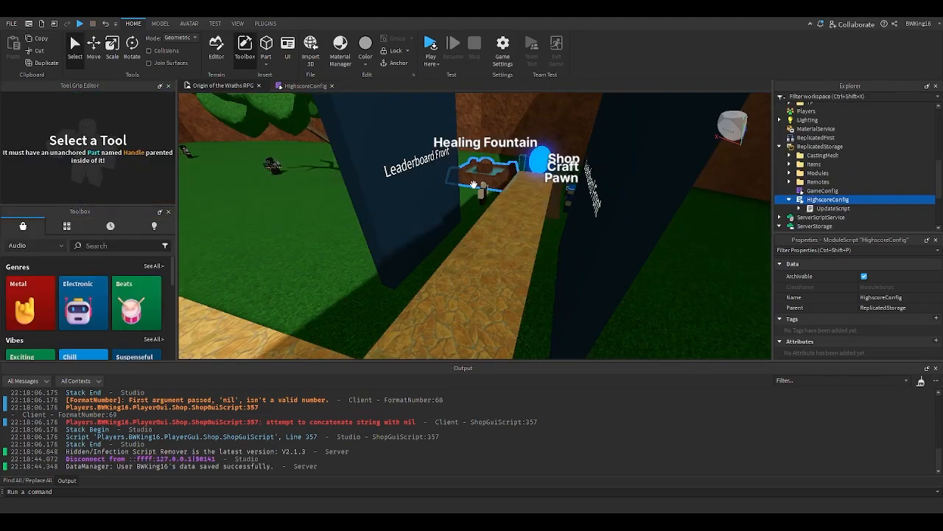
right_drag(473, 184, 486, 189)
click(494, 188)
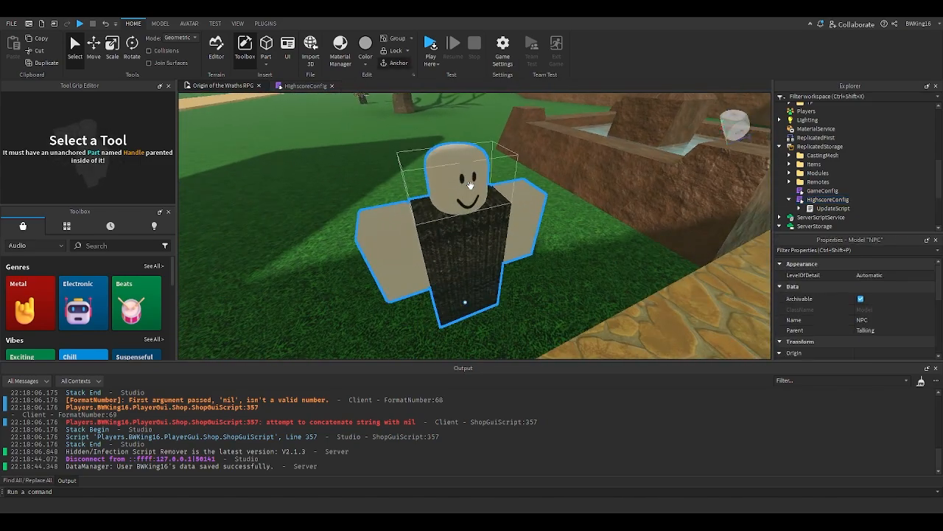
- Select and focus on the talking NPC beside the path and the Shop and Craft NPCs to inspect them
key(f)
scroll(811, 183, up, 2)
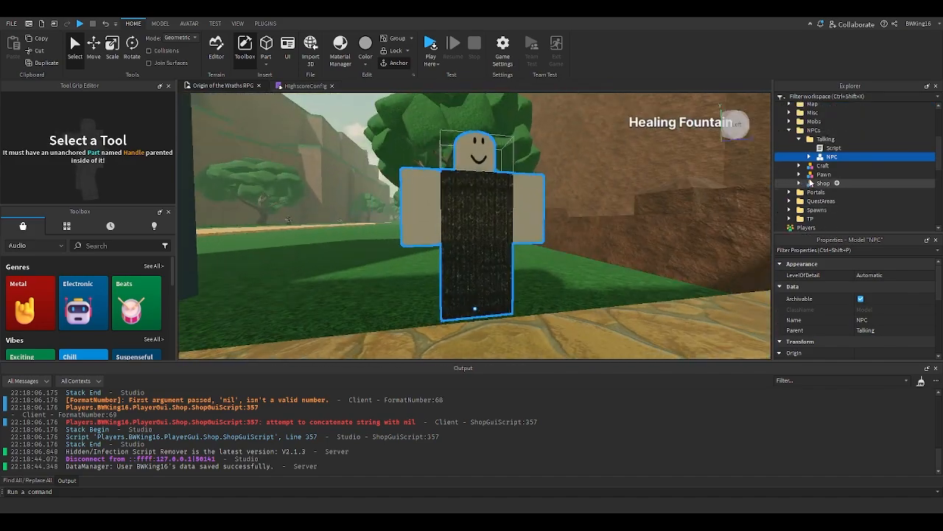
right_drag(639, 214, 639, 214)
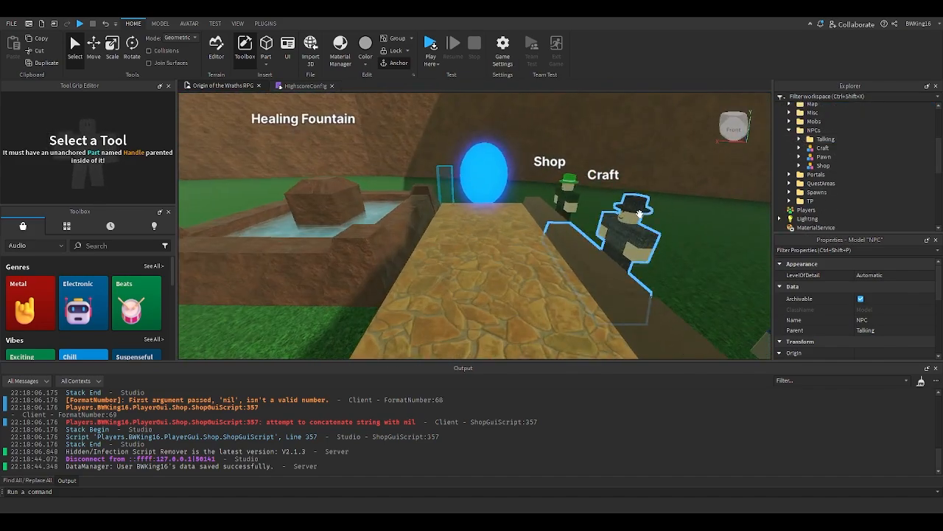
click(592, 232)
key(f)
right_drag(585, 238, 585, 239)
key(f)
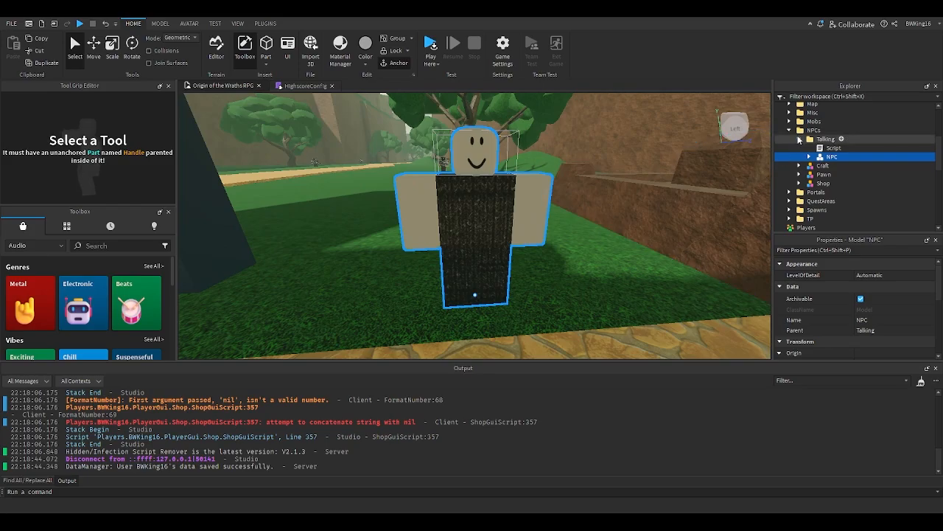
right_drag(613, 182, 612, 182)
click(475, 185)
right_drag(475, 184, 475, 184)
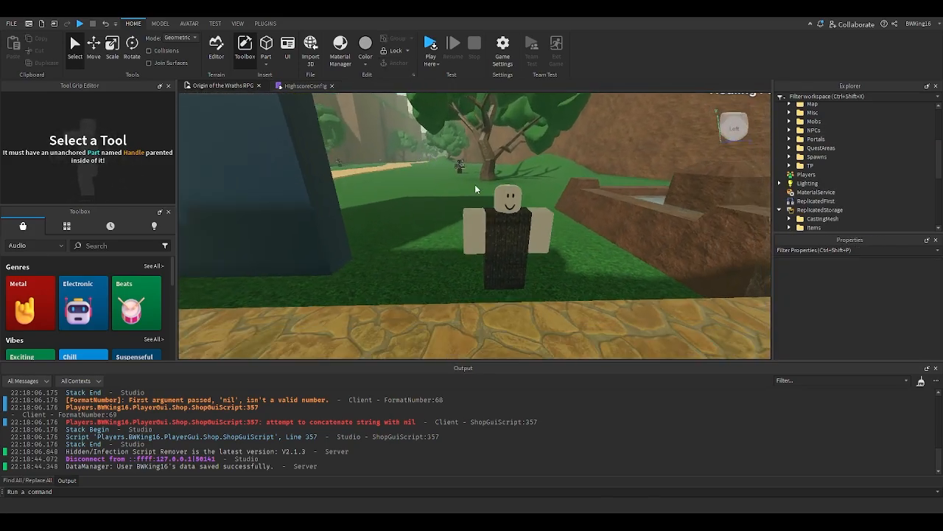
click(513, 219)
key(f)
right_drag(558, 208, 559, 208)
- Open the Script inside the NPCs Talking folder to read it, then close its tab
double_click(834, 147)
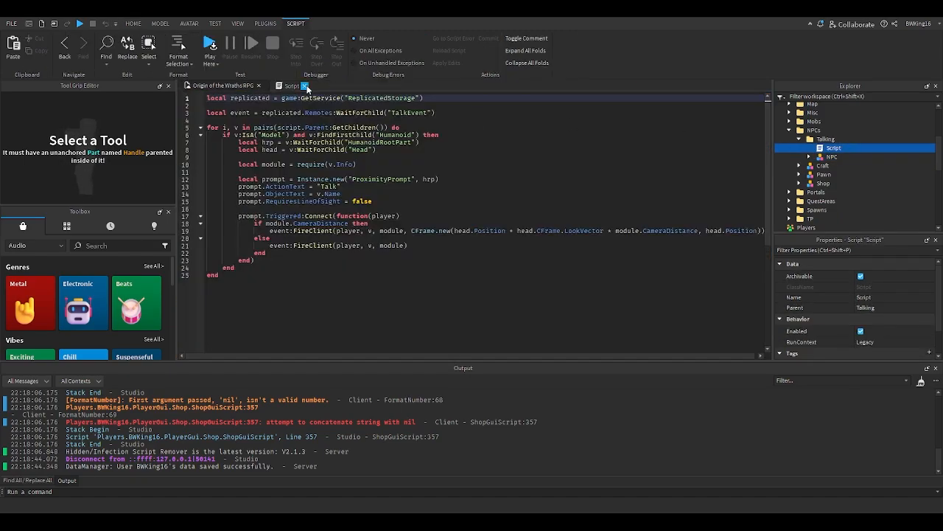
click(305, 85)
right_drag(470, 173, 470, 173)
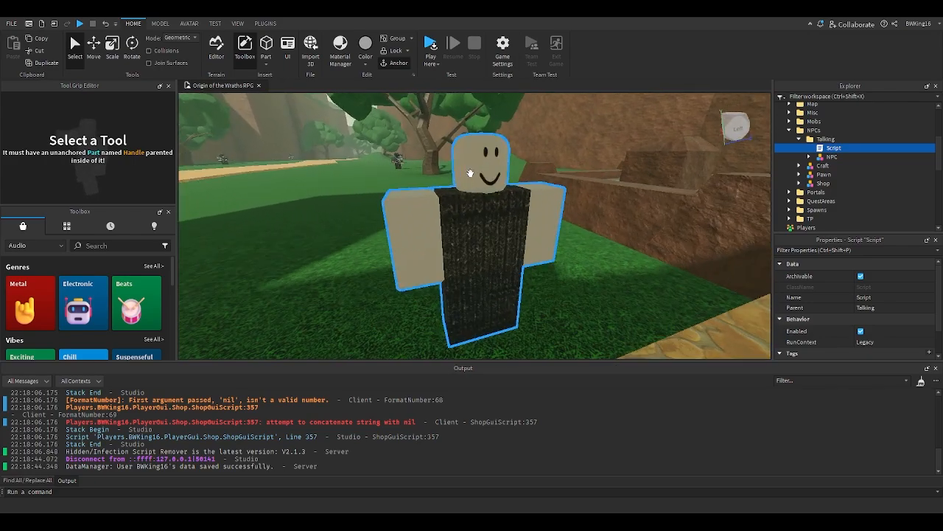
scroll(471, 174, down, 5)
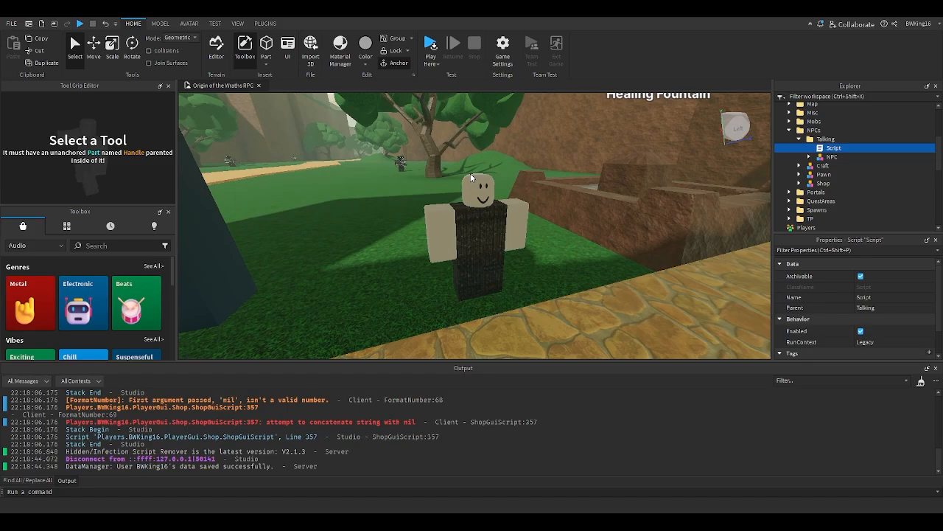
scroll(470, 173, up, 5)
scroll(480, 195, down, 4)
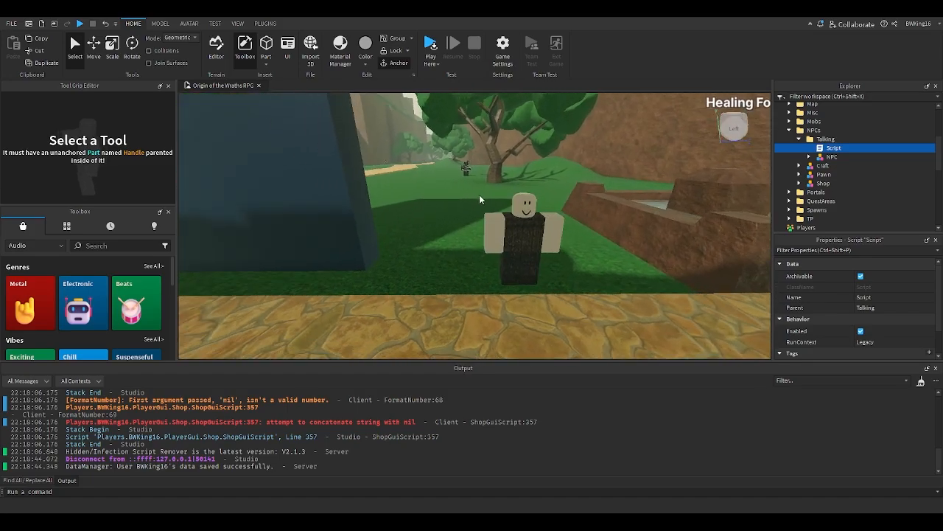
scroll(480, 194, up, 5)
scroll(480, 195, down, 6)
right_drag(480, 194, 480, 195)
scroll(480, 195, down, 4)
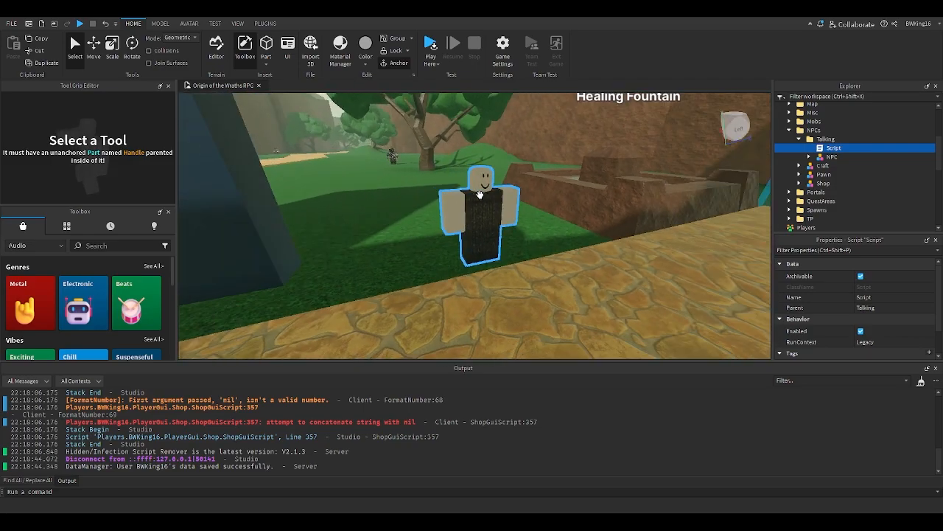
scroll(480, 194, up, 5)
scroll(480, 195, down, 4)
scroll(480, 195, up, 4)
scroll(479, 194, down, 5)
scroll(480, 195, up, 5)
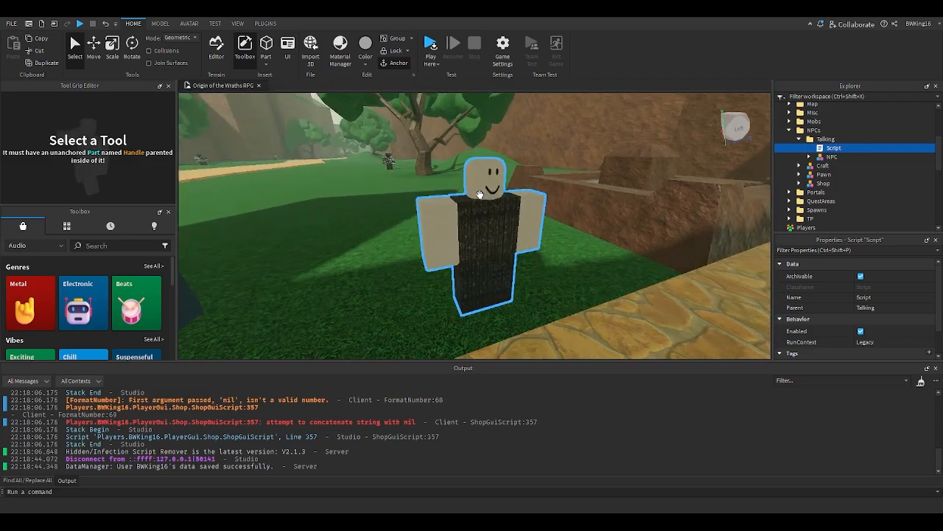
scroll(480, 194, down, 5)
right_drag(480, 195, 480, 194)
key(w)
key(w)
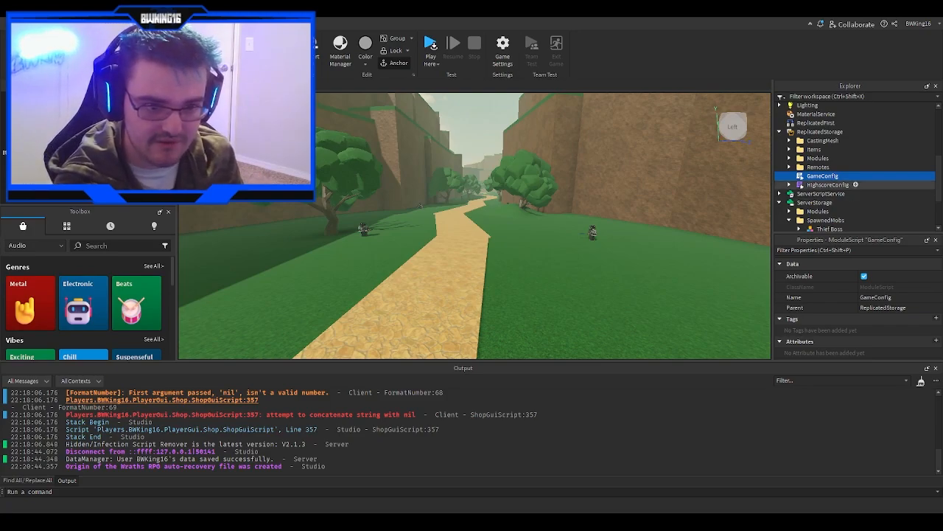
- Open the GameConfig module script in ReplicatedStorage and scroll through its settings
double_click(815, 179)
scroll(334, 297, down, 1)
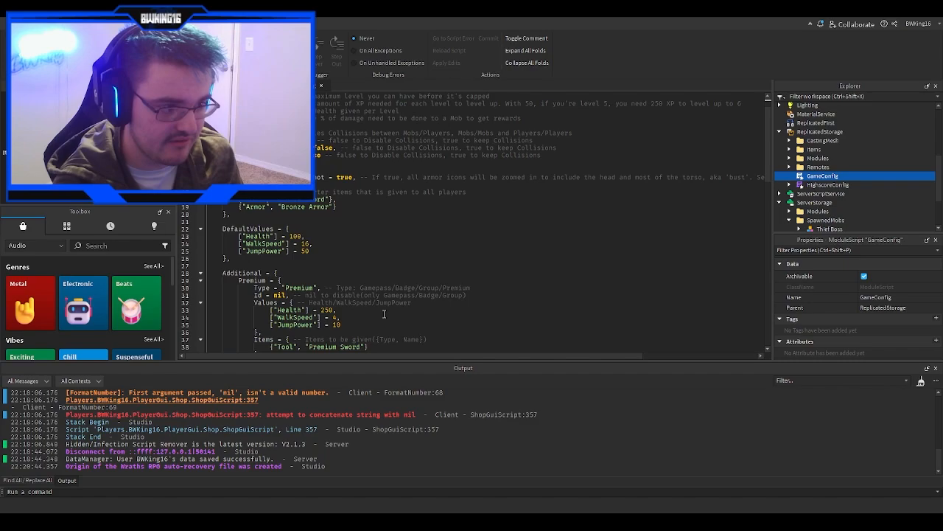
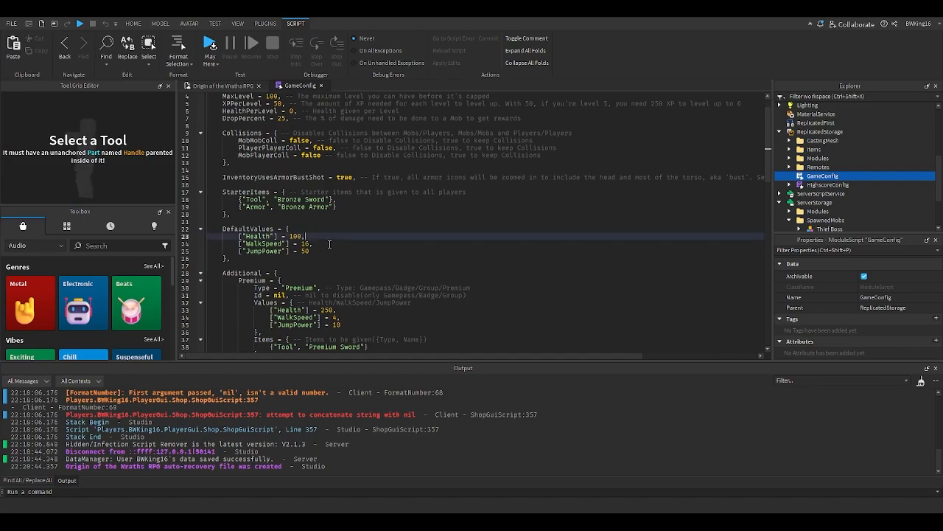
- Review the Premium and Gamepass1 sections of the GameConfig settings
scroll(329, 244, down, 5)
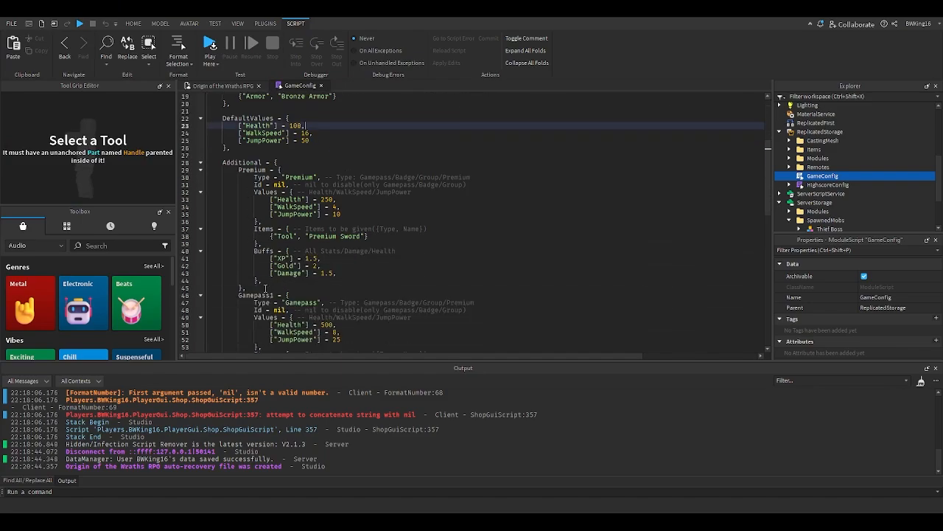
scroll(266, 288, down, 3)
scroll(303, 295, up, 4)
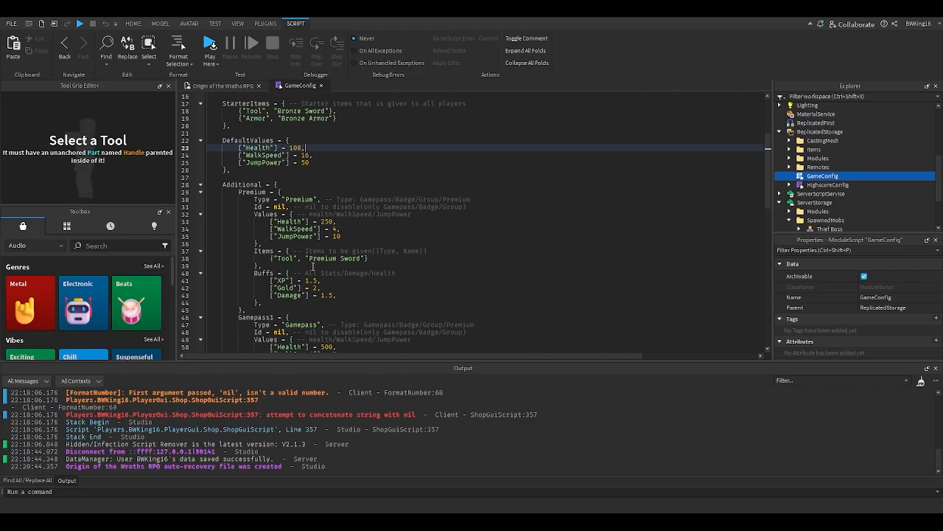
scroll(312, 266, up, 2)
double_click(298, 244)
scroll(294, 243, down, 5)
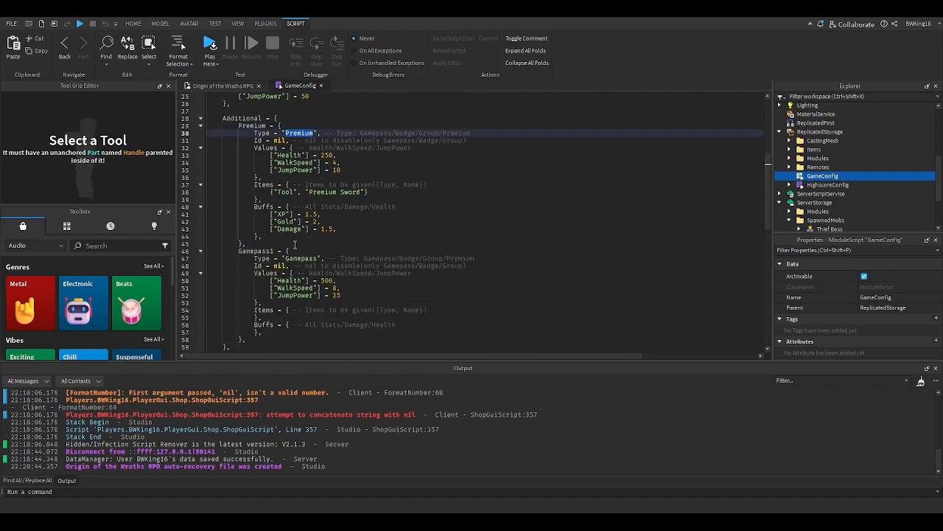
scroll(272, 283, down, 1)
drag(258, 317, 238, 250)
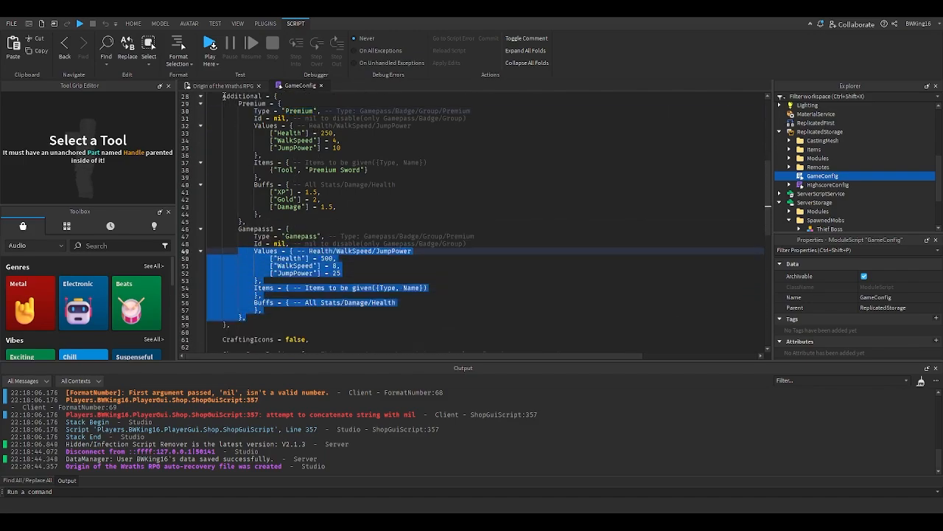
click(218, 86)
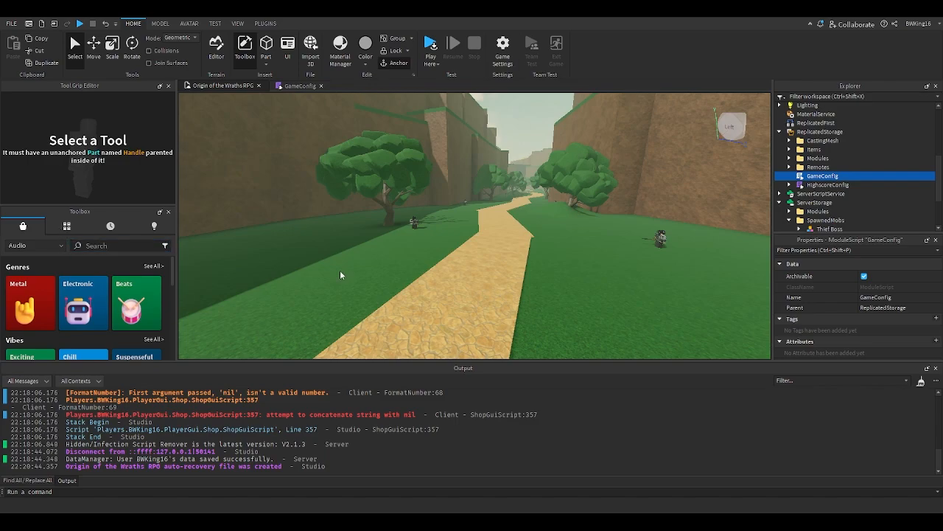
right_drag(364, 286, 362, 285)
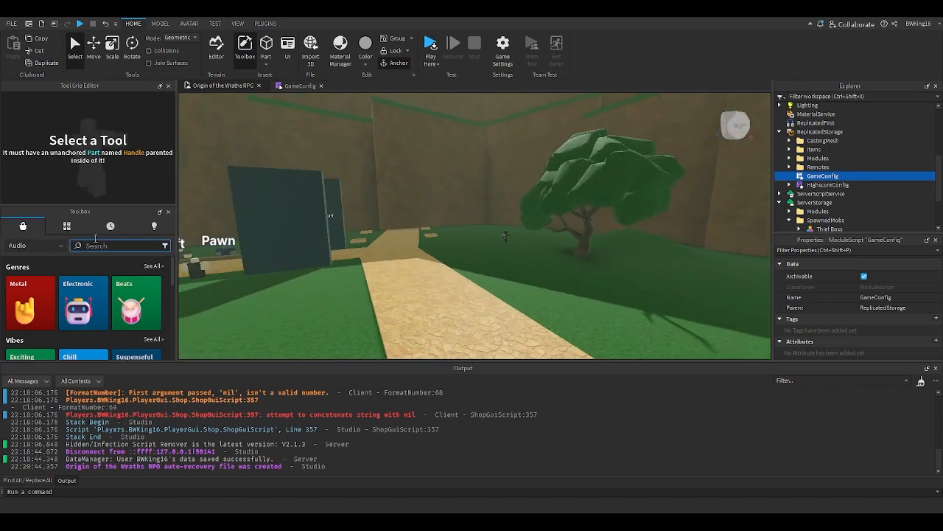
scroll(808, 184, down, 3)
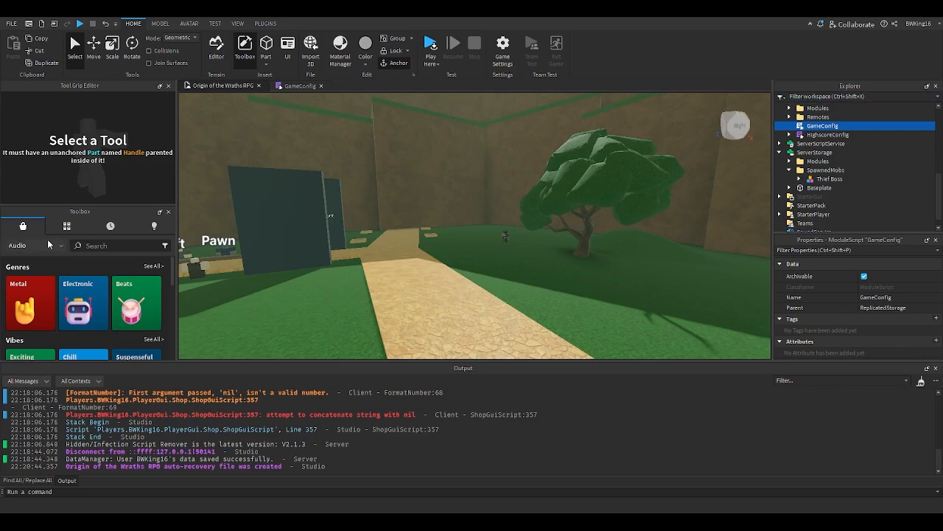
click(39, 259)
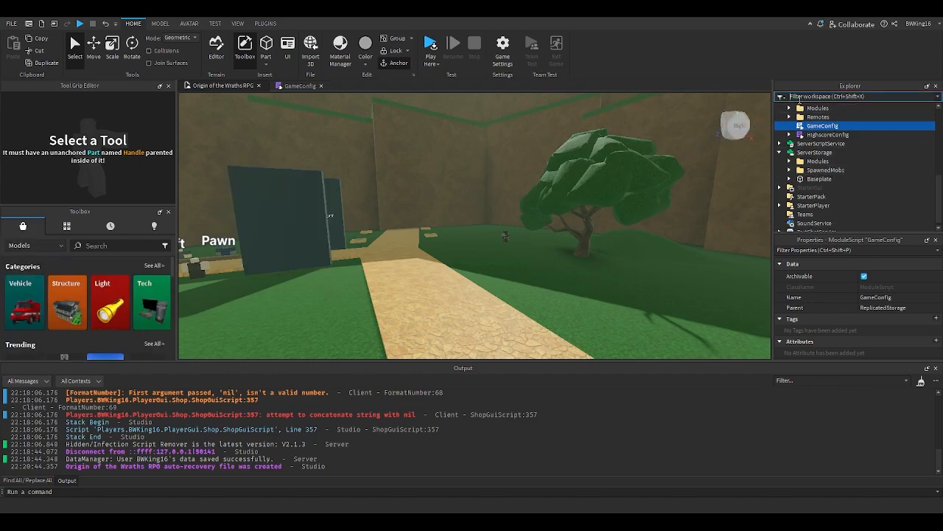
- Copy the Bronze Sword tool from ReplicatedStorage Items into the Workspace and focus on it
click(801, 96)
text(sword)
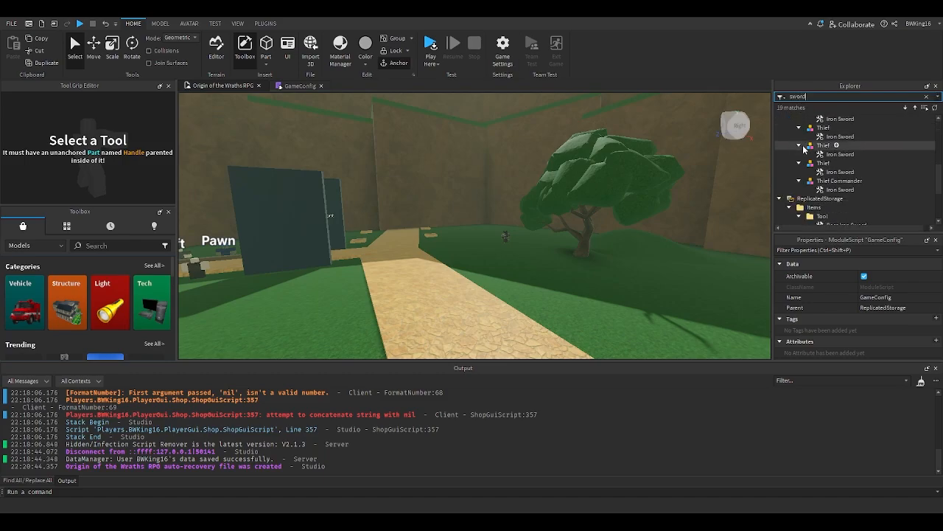
scroll(811, 158, down, 3)
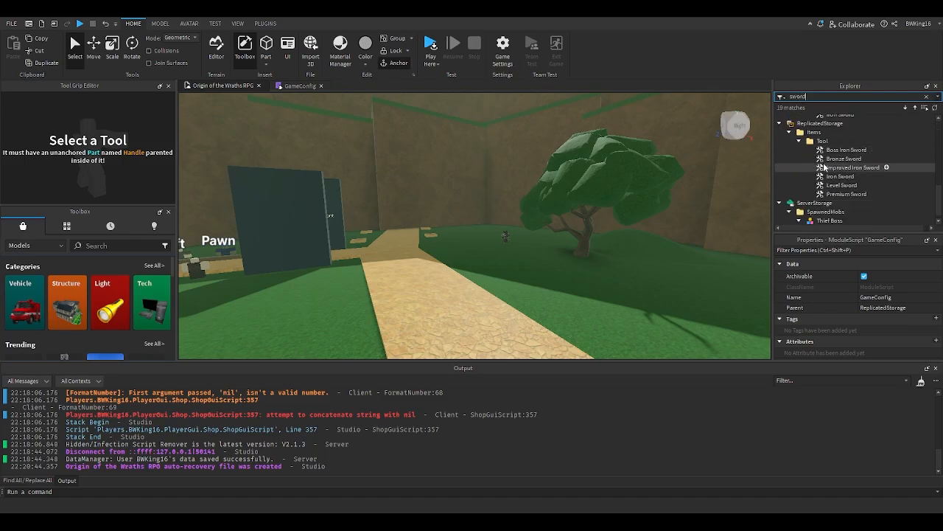
click(840, 158)
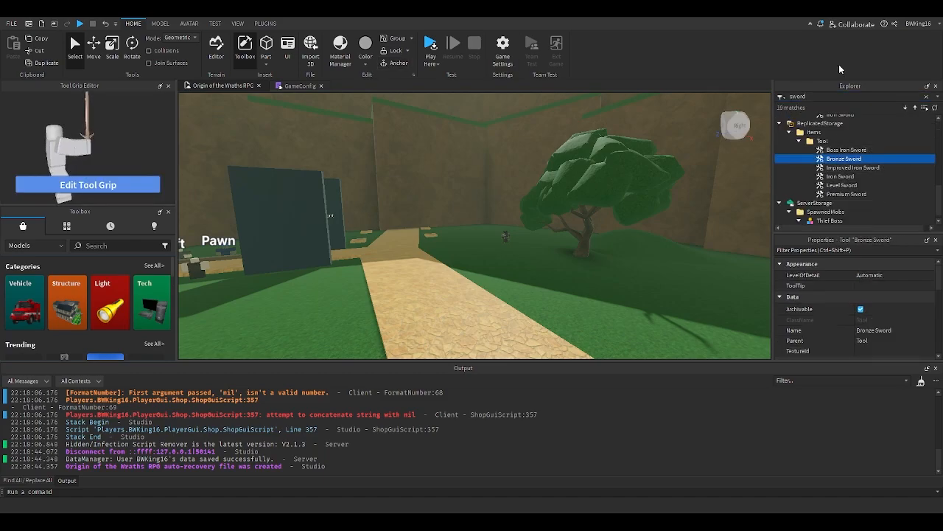
key(ctrl+c)
click(463, 271)
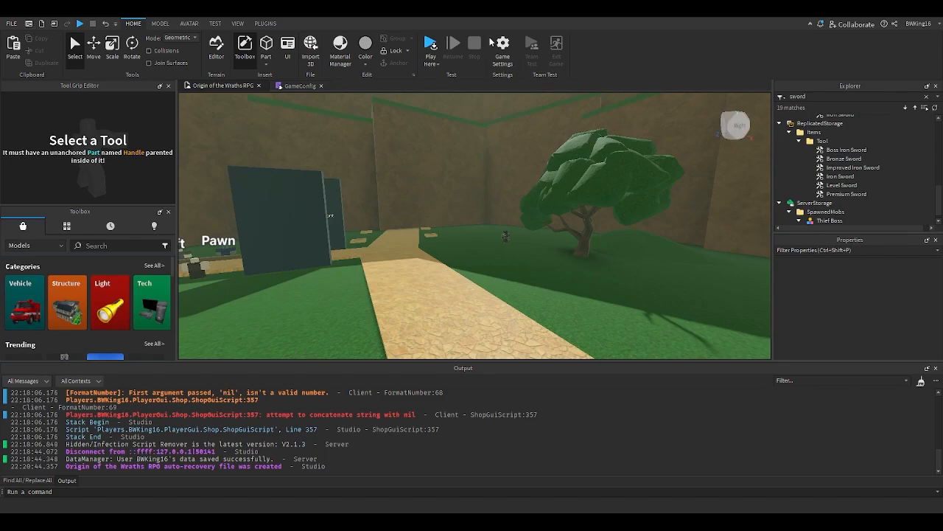
key(ctrl+v)
key(f)
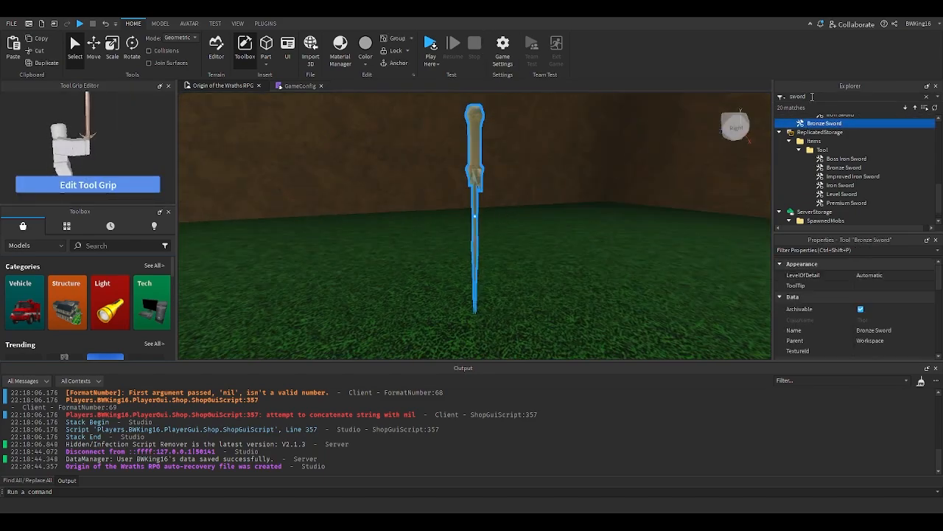
- Clear the explorer filter and delete the pasted Bronze Sword from the Workspace
double_click(813, 97)
key(BackSpace)
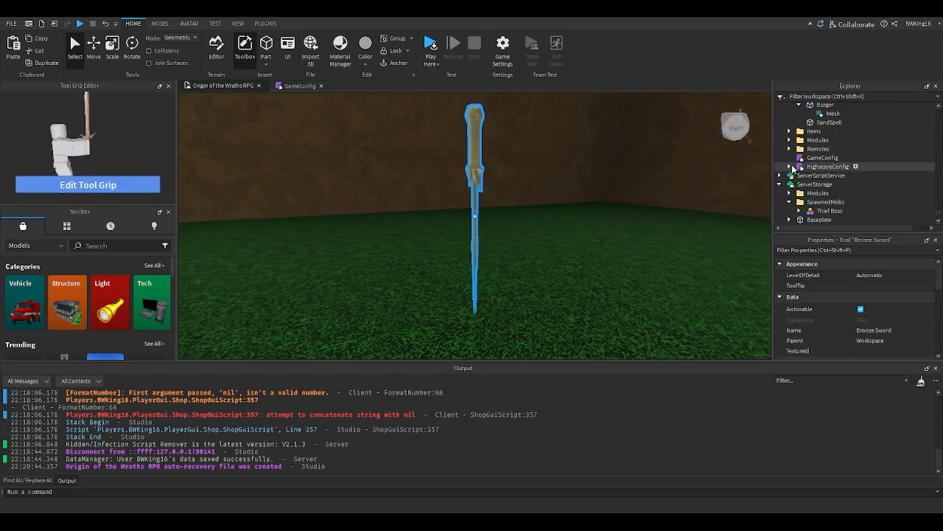
scroll(792, 168, up, 5)
click(443, 224)
click(475, 188)
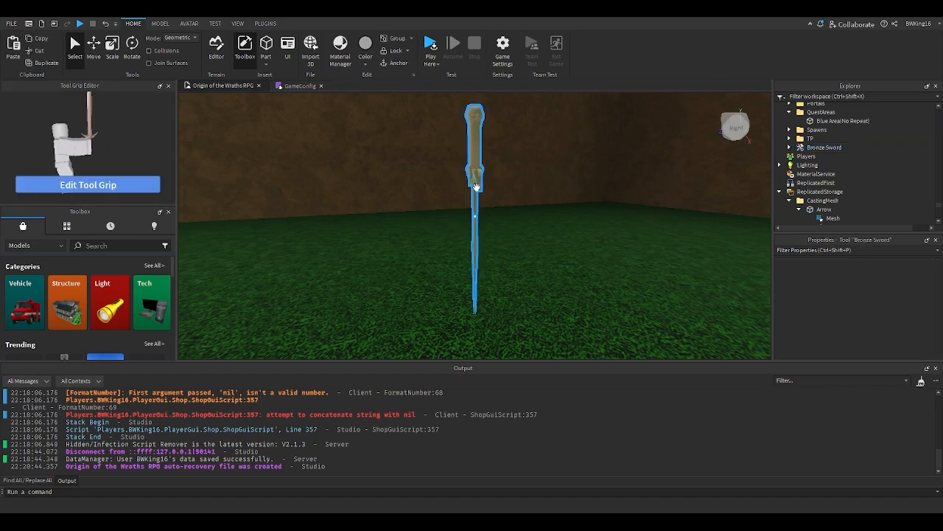
key(Delete)
- Copy the Premium Sword tool into the Workspace and move it onto the grass near the path
click(796, 96)
text(pr)
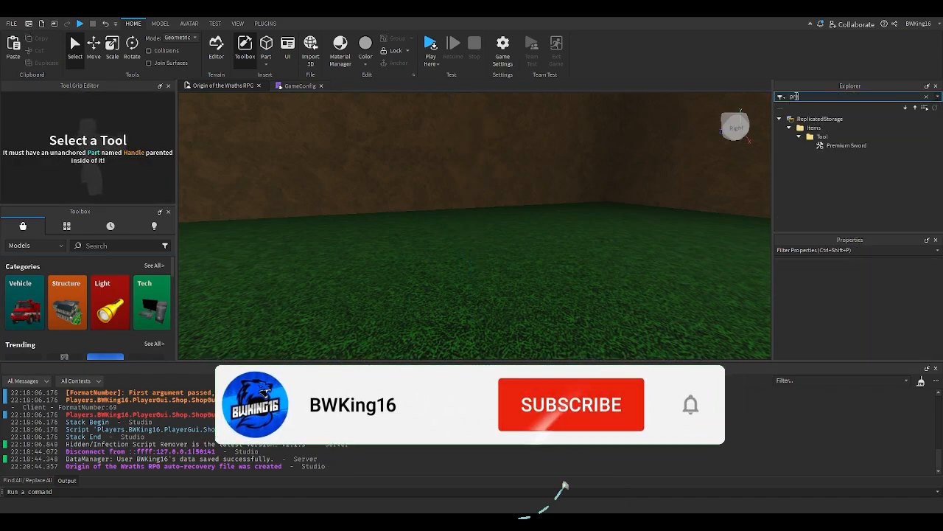
text(e)
click(840, 145)
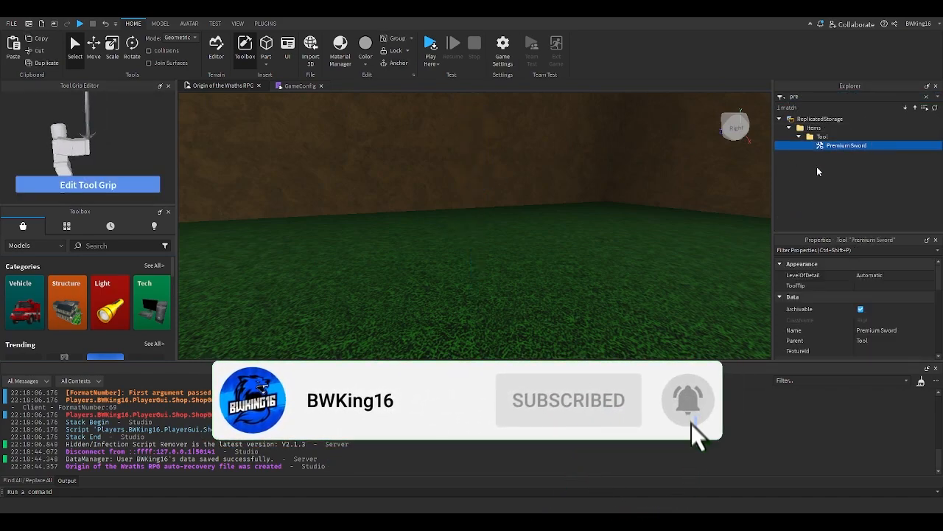
key(ctrl+c)
click(542, 237)
key(ctrl+v)
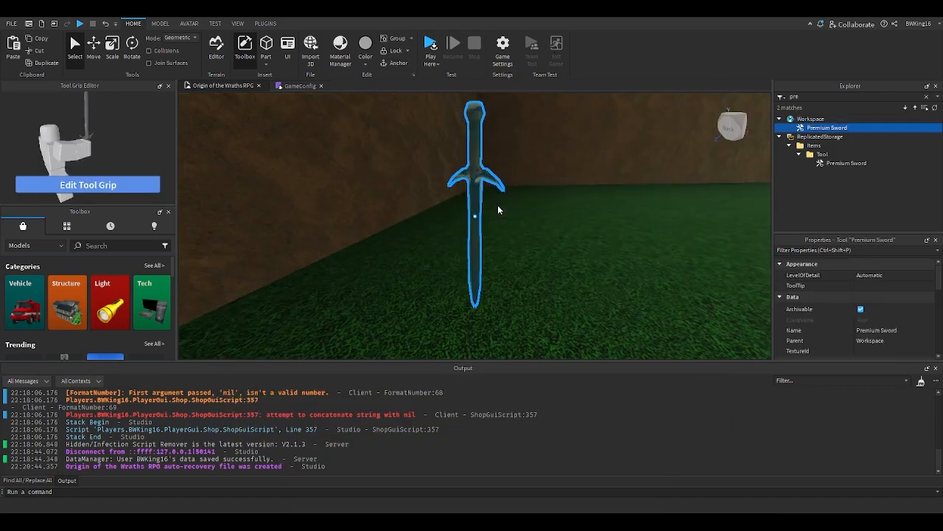
click(498, 210)
click(476, 197)
right_drag(476, 197, 509, 274)
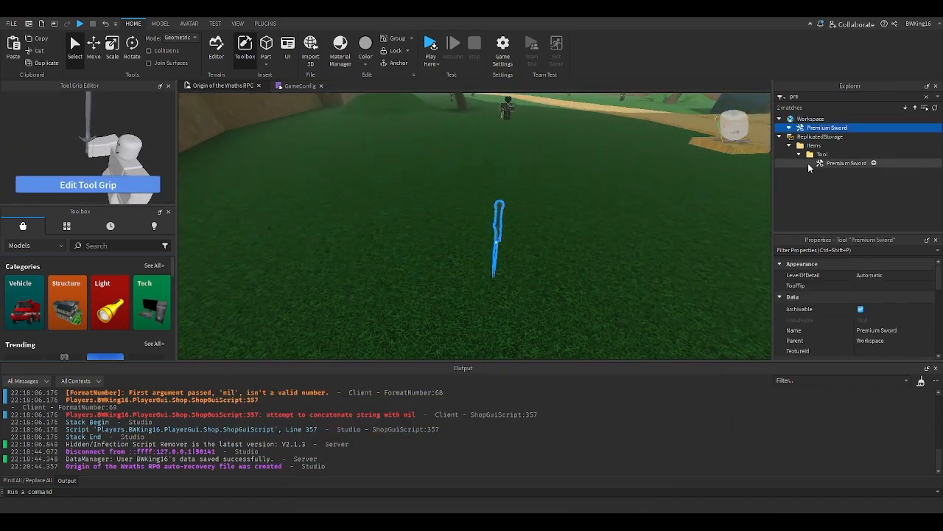
- Clear the explorer filter and open the ItemConfig script inside the Workspace Premium Sword
double_click(804, 96)
key(BackSpace)
scroll(808, 172, down, 3)
scroll(806, 178, up, 12)
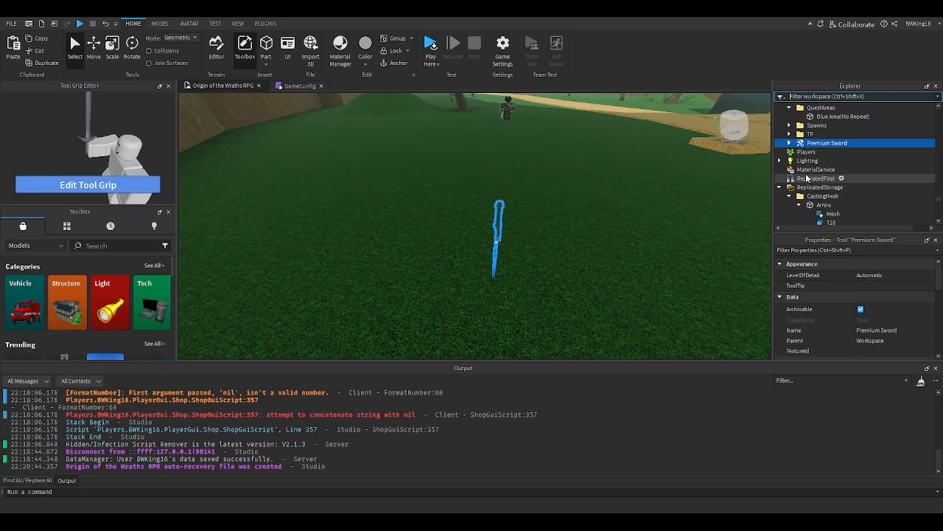
double_click(809, 162)
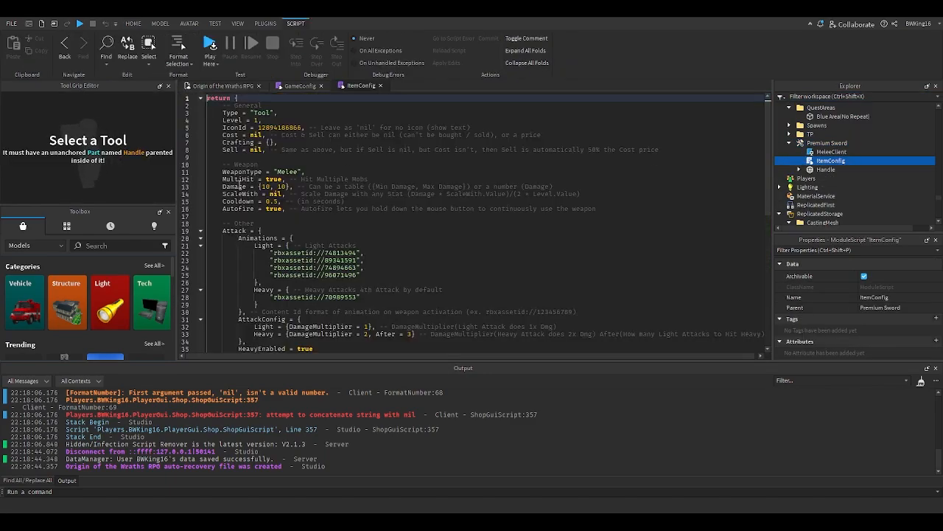
- In ItemConfig, set IconId to nil and Damage to {1000, 1000}
double_click(278, 128)
key(BackSpace)
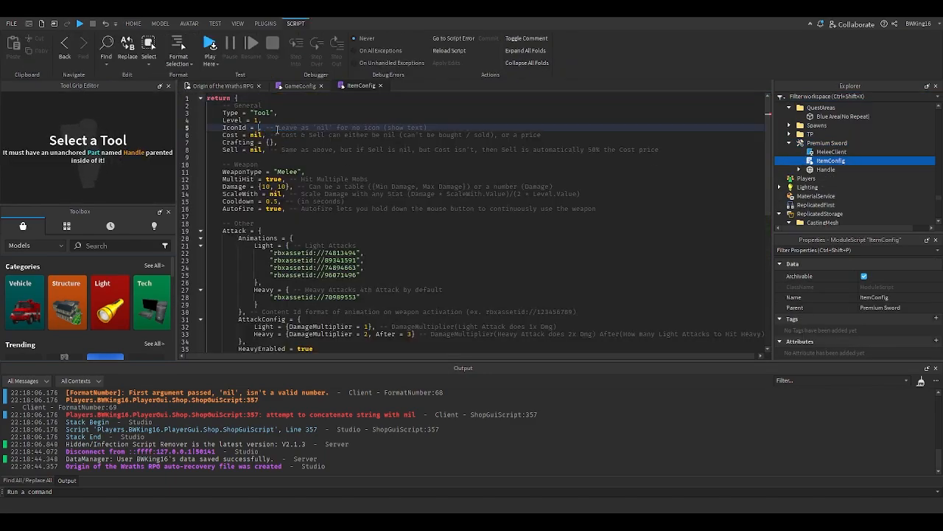
text(nil)
click(271, 187)
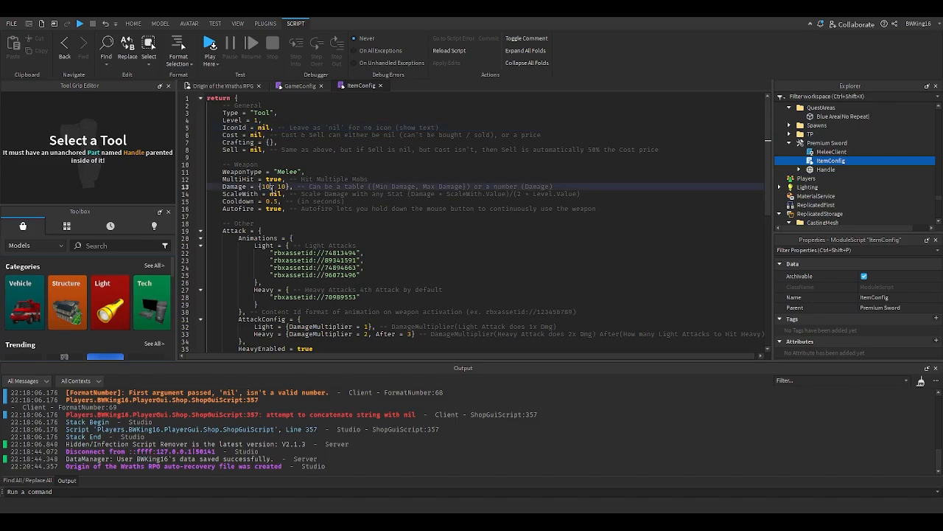
text(00)
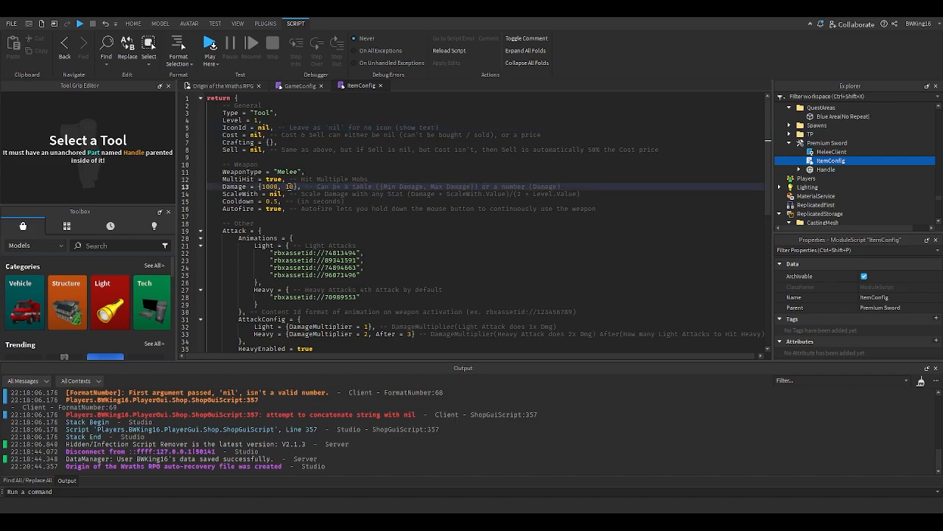
click(293, 187)
text(00)
scroll(369, 222, down, 4)
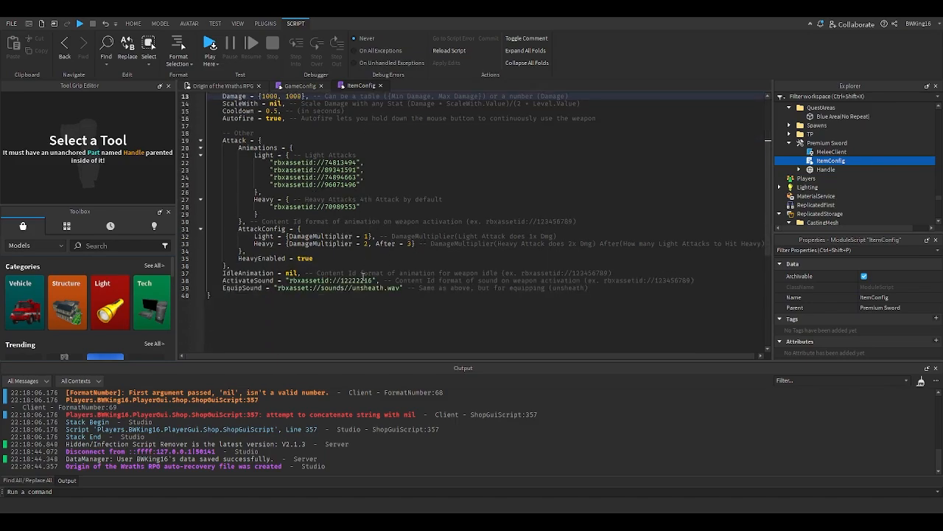
- Search the toolbox audio library for bruh
click(29, 246)
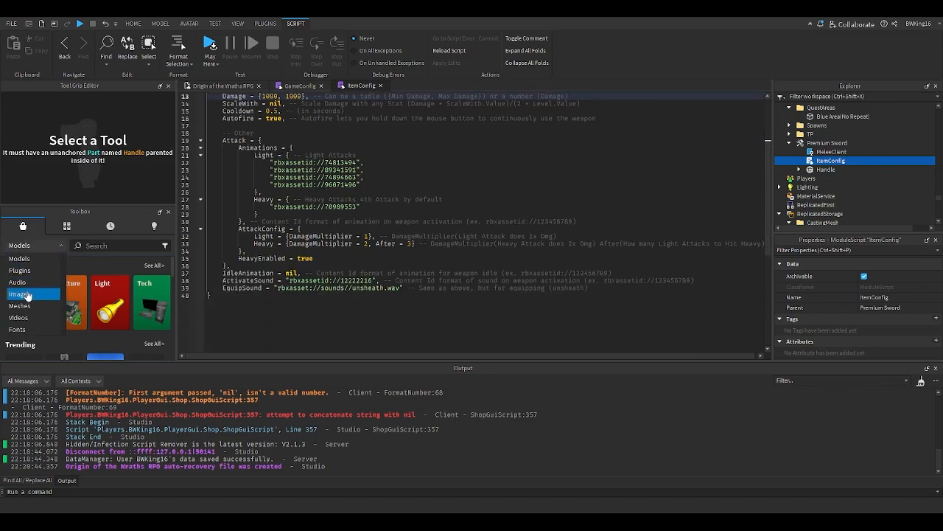
click(17, 283)
click(90, 245)
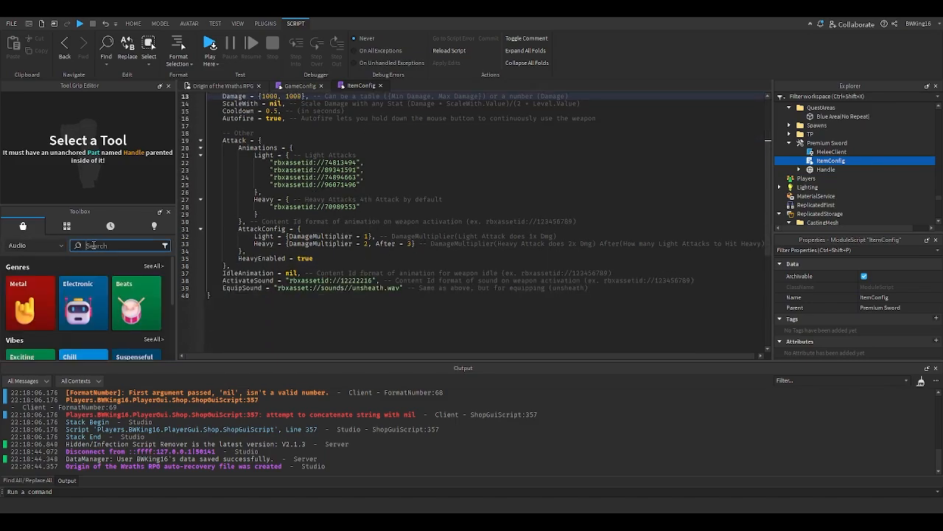
text(bruh)
key(Return)
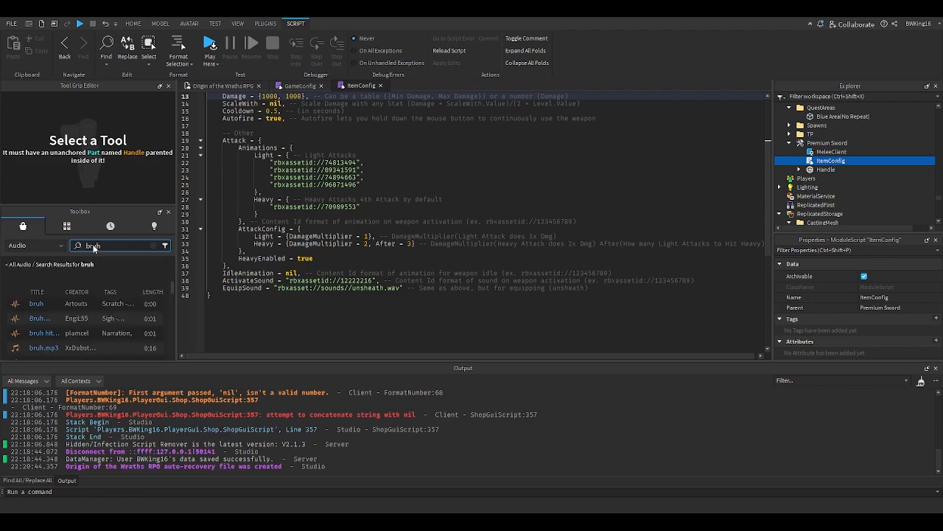
- Preview the bruh audio search results in the toolbox
click(17, 310)
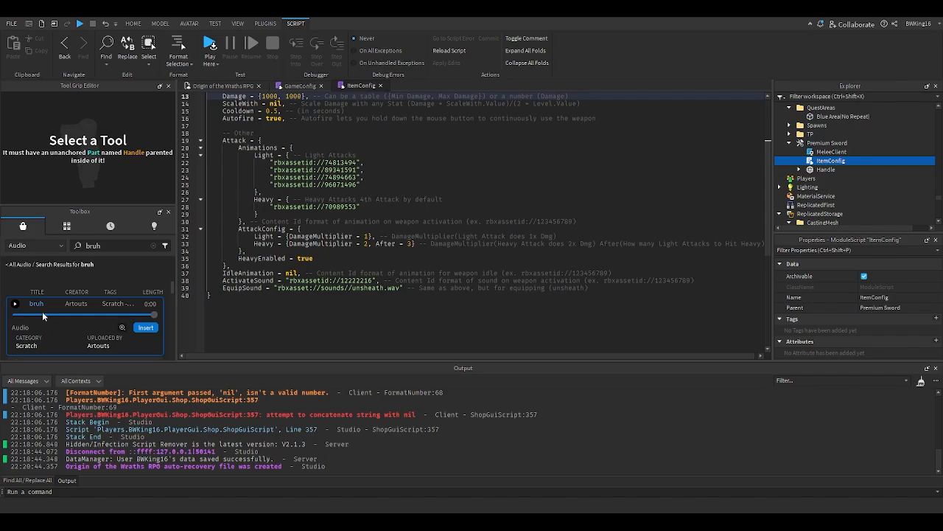
scroll(42, 314, down, 1)
scroll(68, 303, up, 1)
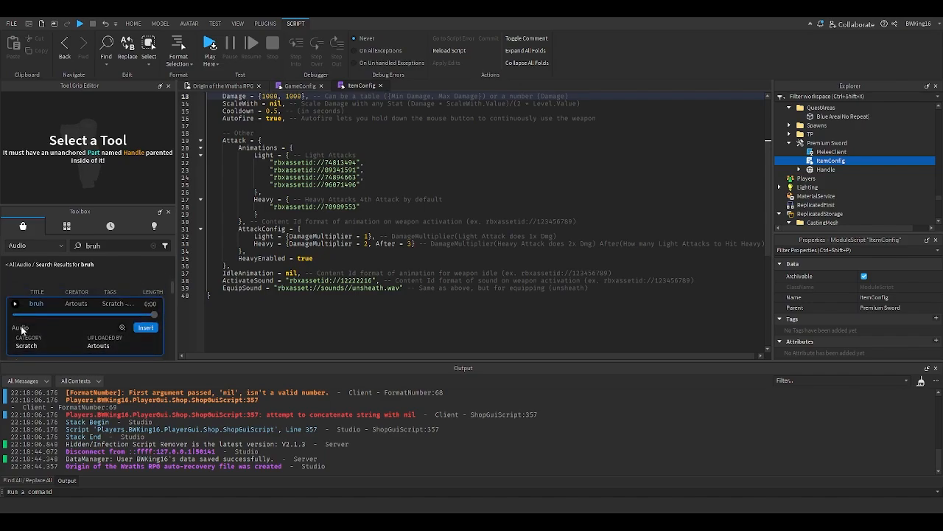
scroll(22, 329, down, 3)
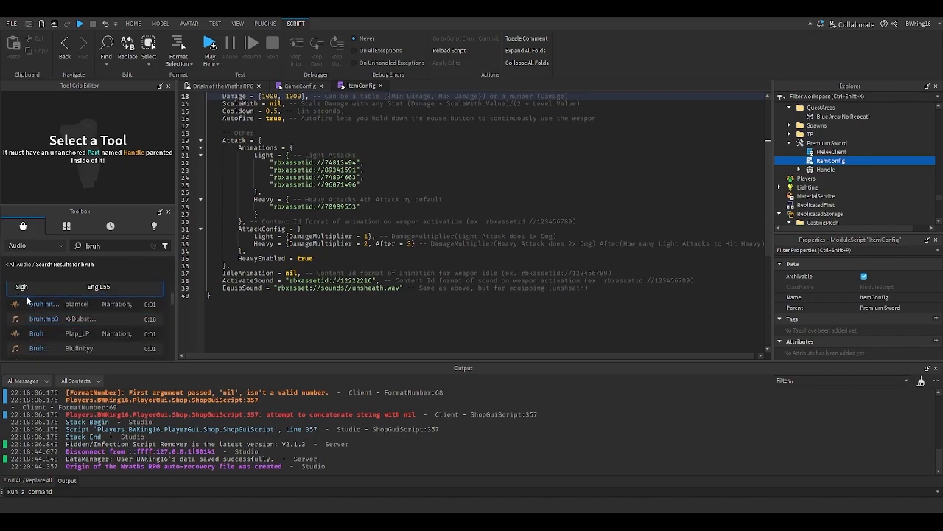
scroll(45, 313, up, 3)
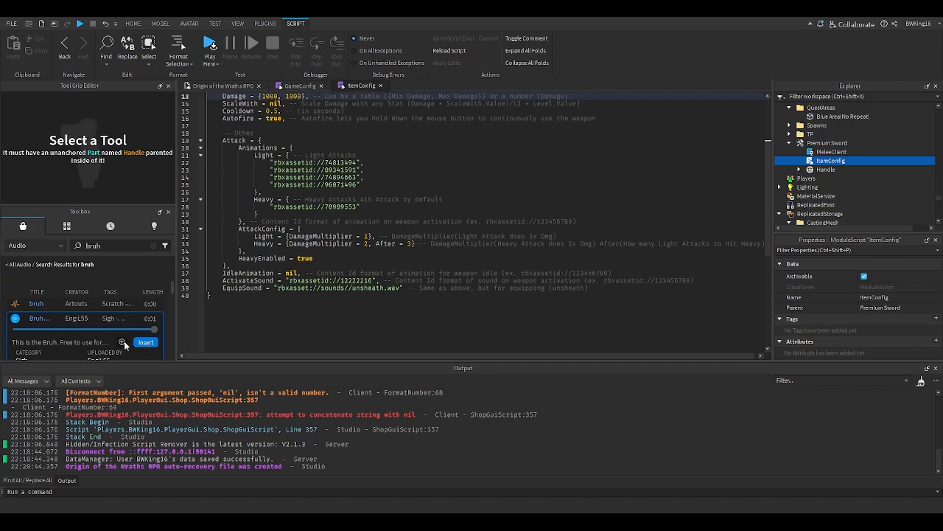
scroll(55, 326, down, 3)
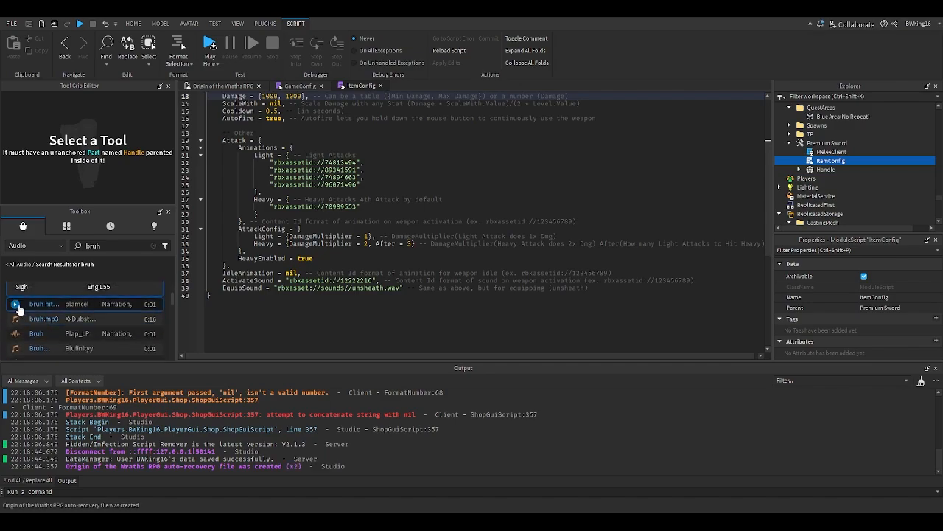
click(20, 310)
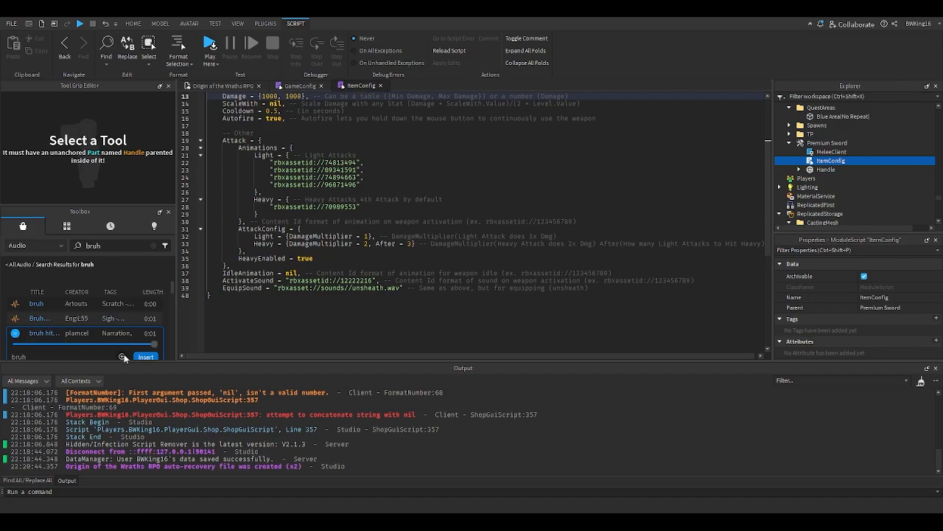
scroll(71, 341, down, 1)
scroll(70, 341, up, 1)
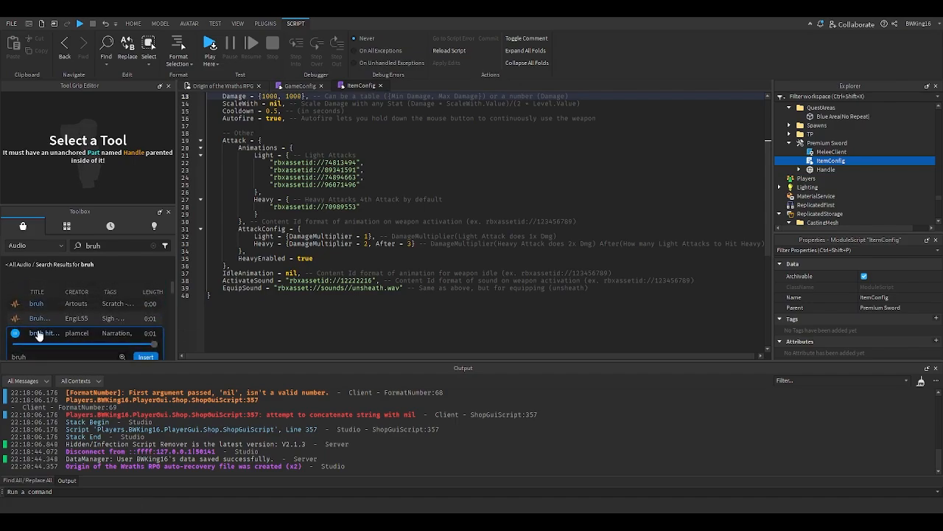
- Insert the bruh hit sound into ItemConfig and paste its SoundId as the ActivateSound value
click(145, 357)
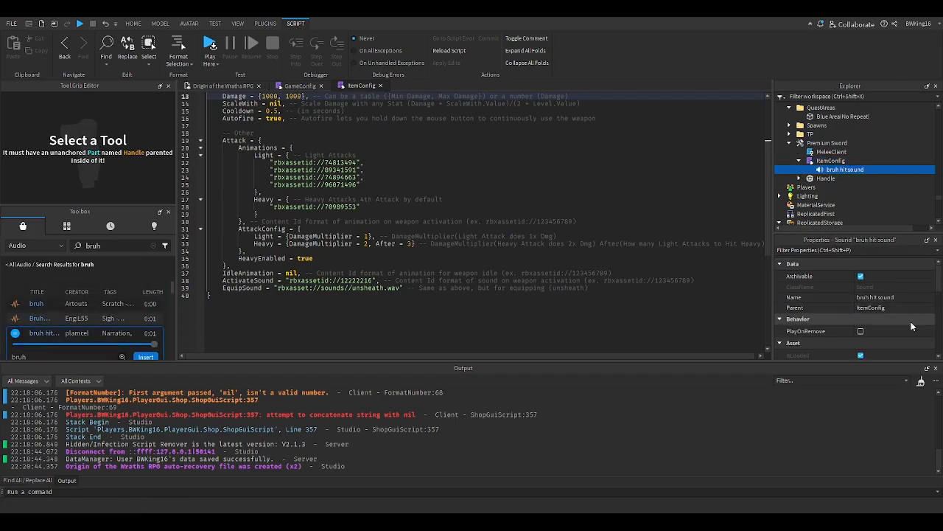
scroll(907, 318, down, 2)
click(895, 307)
key(ctrl+c)
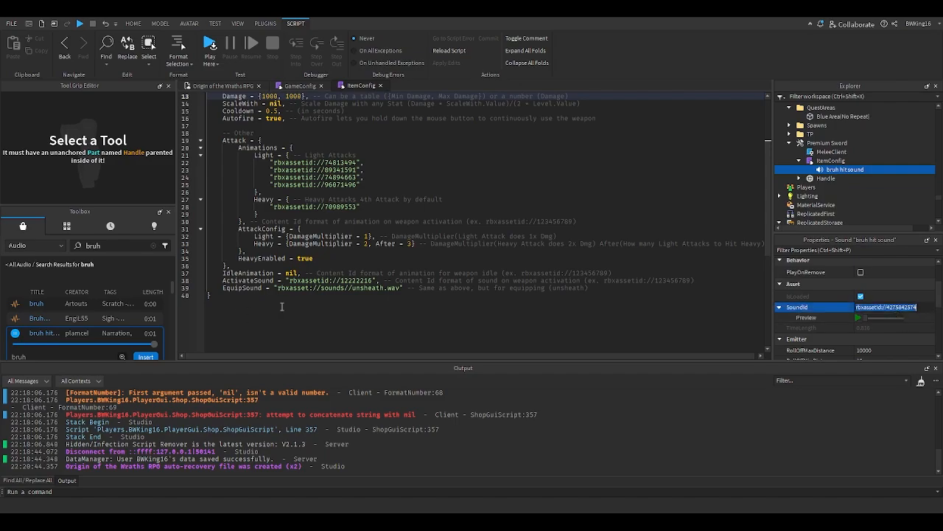
mouse_move(287, 280)
mouse_down()
mouse_move(373, 281)
mouse_move(289, 281)
mouse_up()
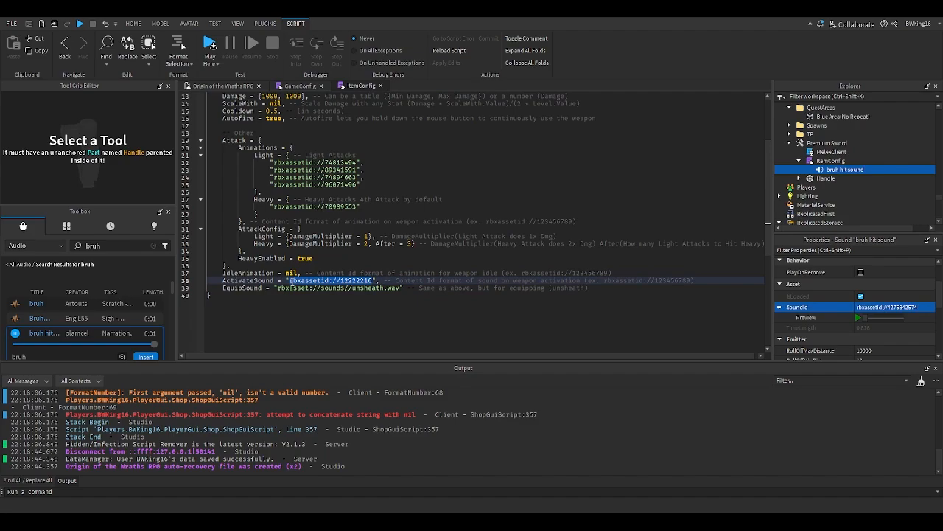
key(ctrl+v)
- Clear the toolbox search and switch the toolbox category back to Models
click(153, 245)
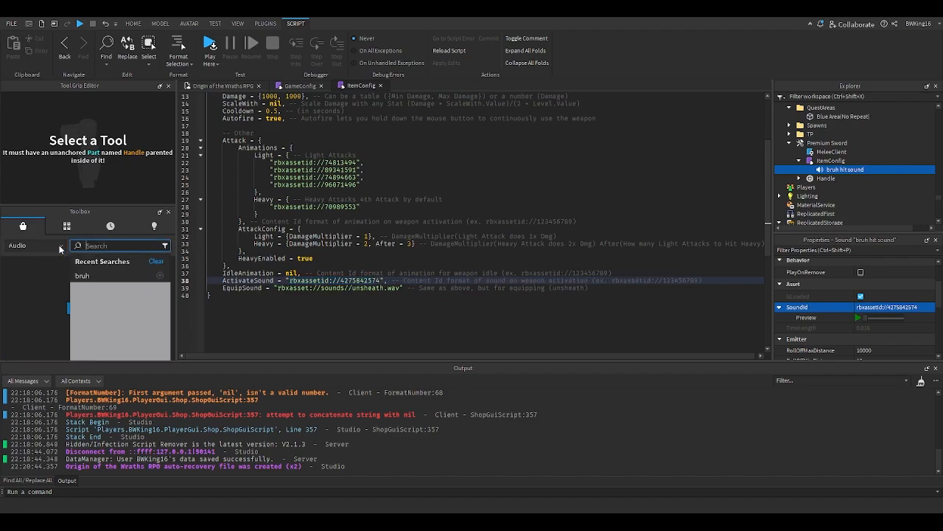
click(44, 250)
click(44, 248)
click(36, 256)
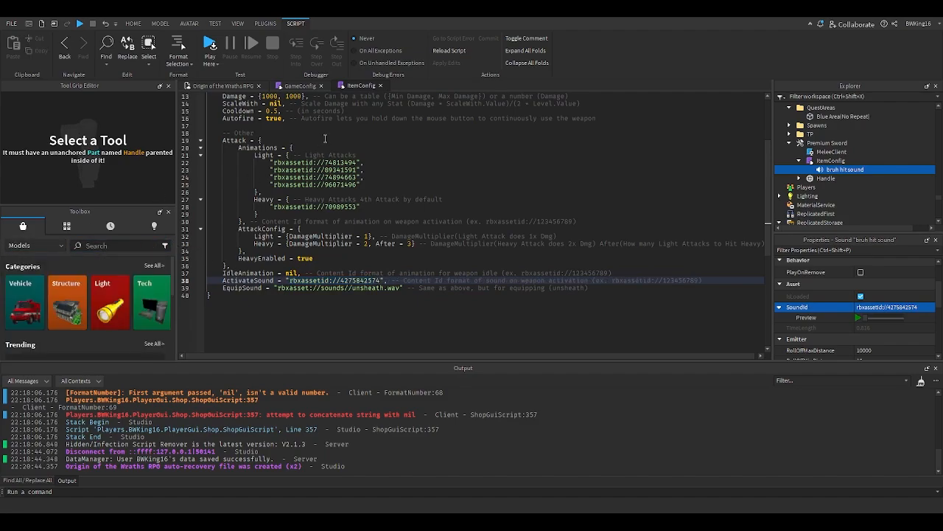
- Close the ItemConfig tab and set the sword Handle's BrickColor to Really red
click(320, 85)
click(321, 86)
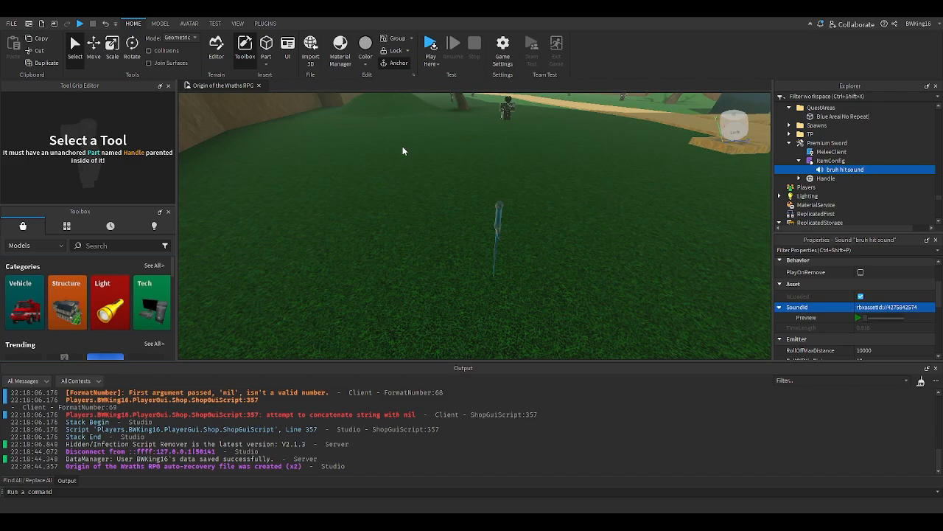
click(507, 224)
click(490, 232)
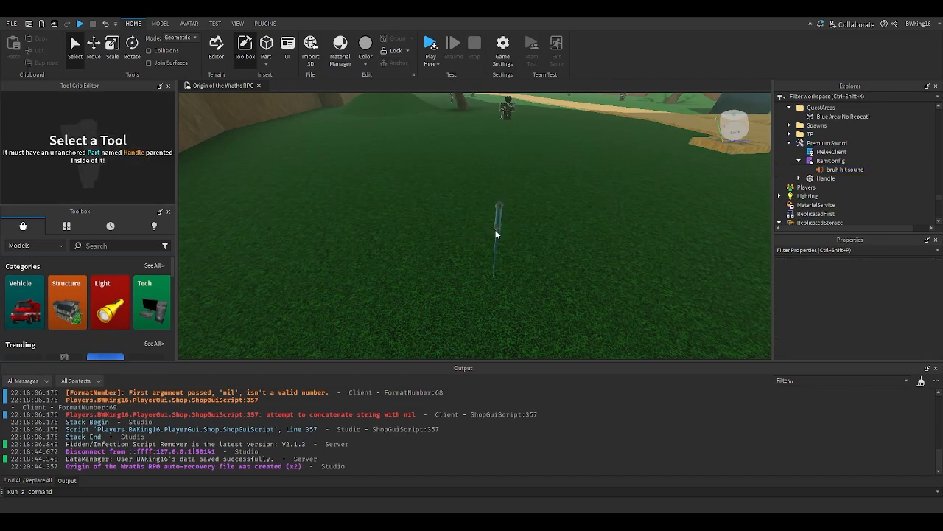
click(496, 234)
click(853, 274)
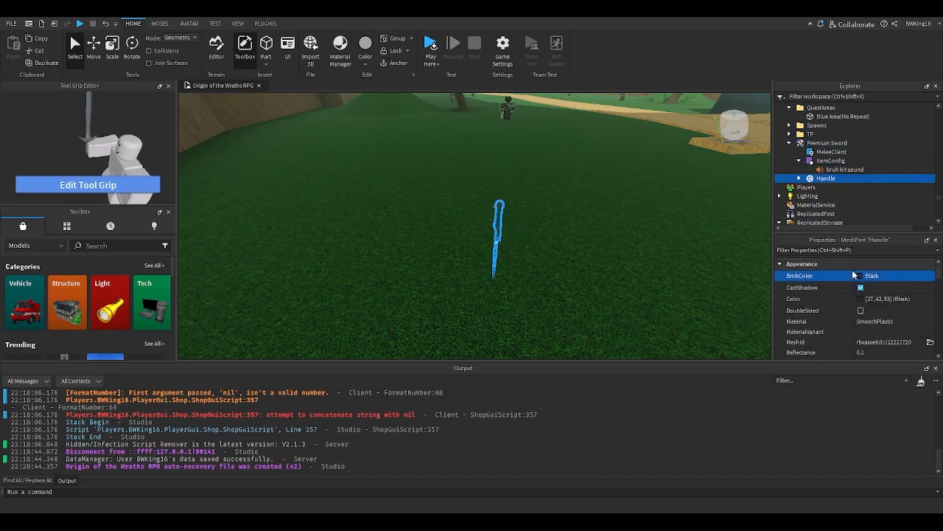
click(836, 339)
click(862, 278)
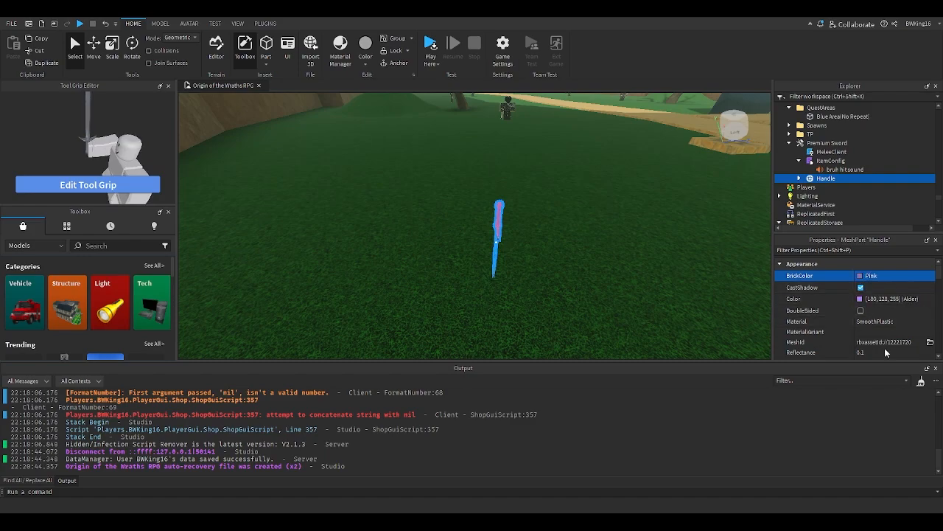
click(907, 358)
- Set the Handle's Material to Neon and its Reflectance to 0
click(872, 322)
key(n)
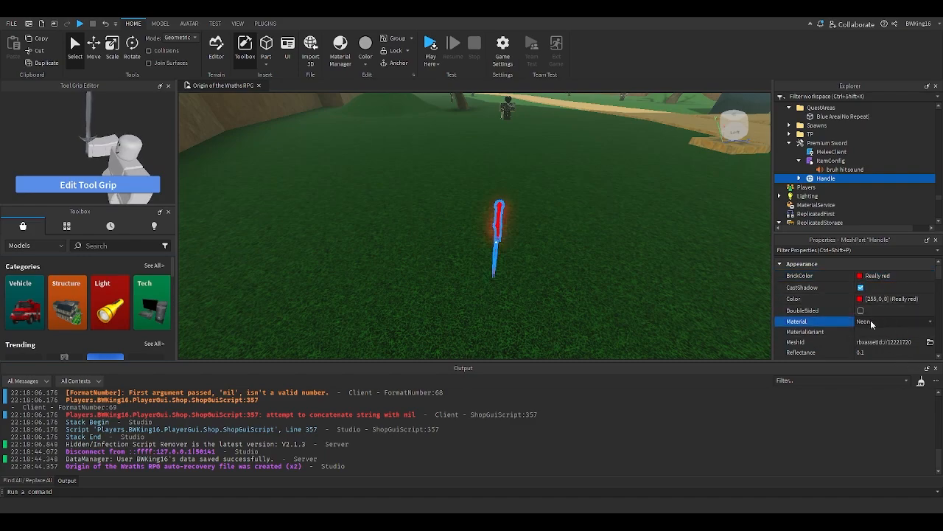
scroll(872, 322, down, 1)
click(872, 322)
text(0)
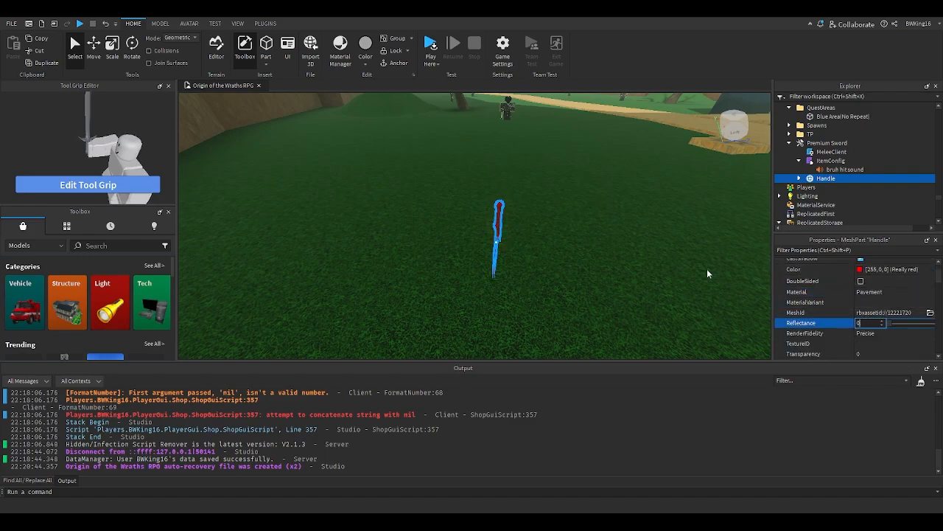
click(873, 293)
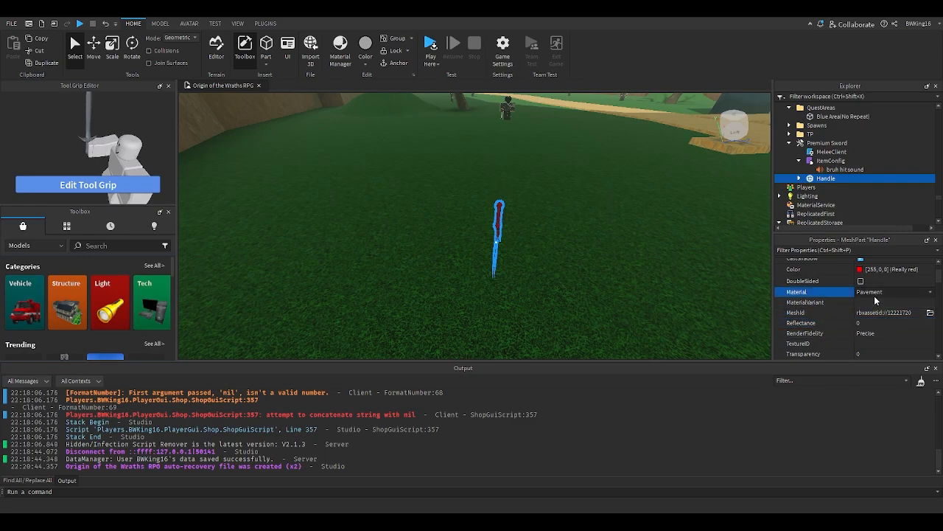
key(n)
click(865, 324)
click(503, 224)
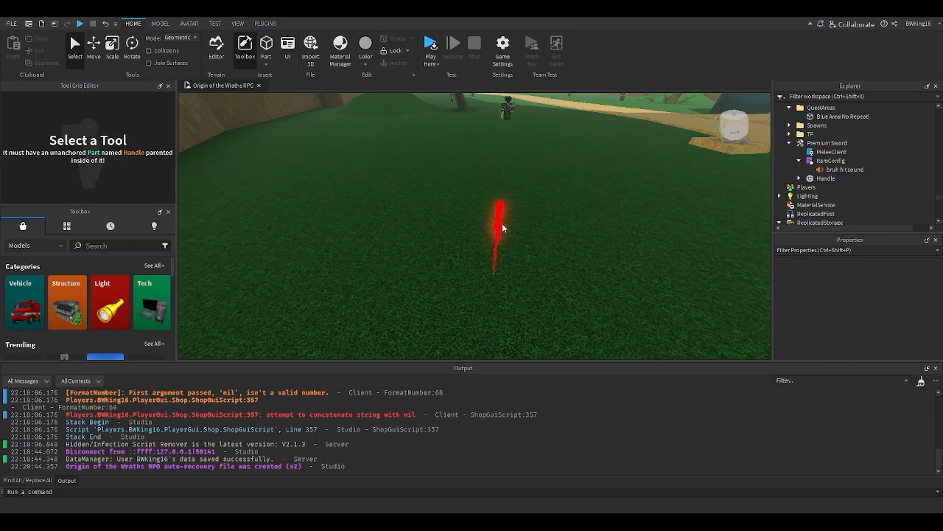
- Rename the Workspace Premium Sword to BRuh Sword
click(829, 144)
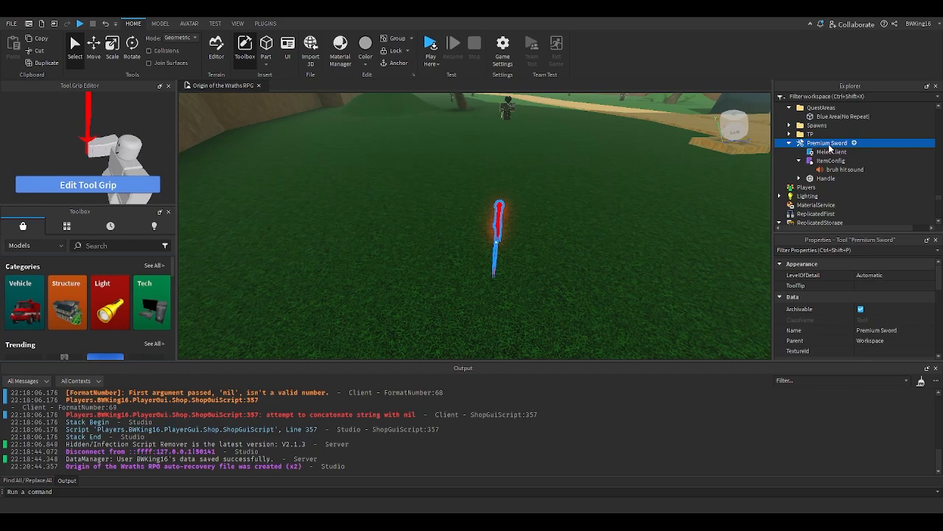
click(830, 147)
text(BRuh)
key(Return)
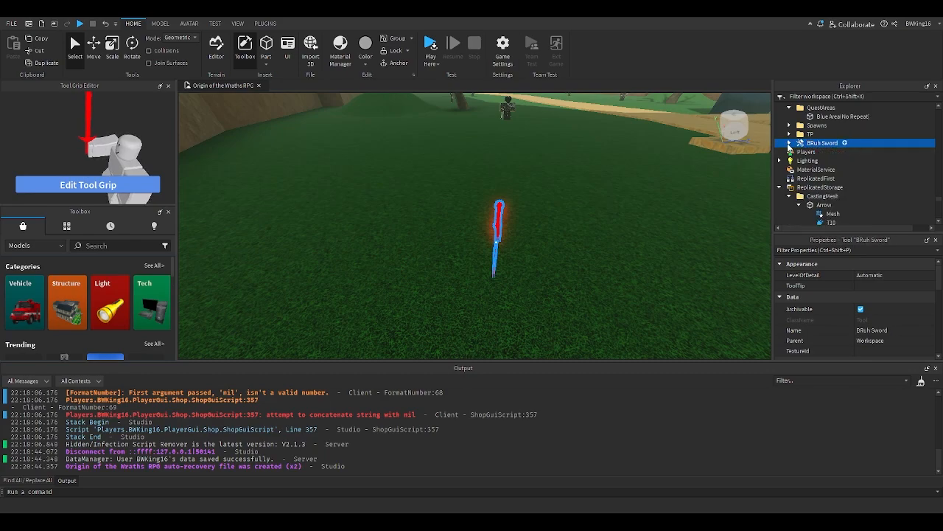
- Browse the tools in the ReplicatedStorage Items Tool folder
double_click(815, 145)
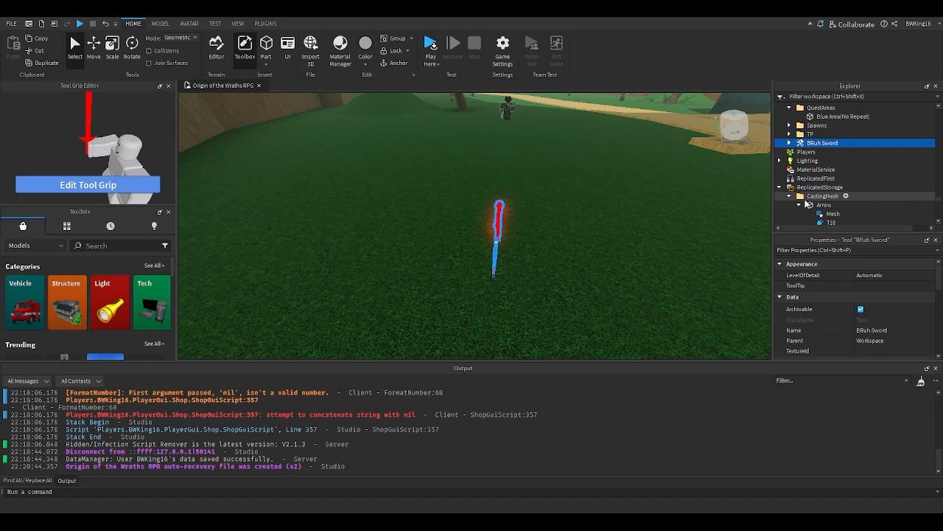
scroll(807, 196, down, 1)
click(790, 171)
click(789, 180)
scroll(787, 187, down, 3)
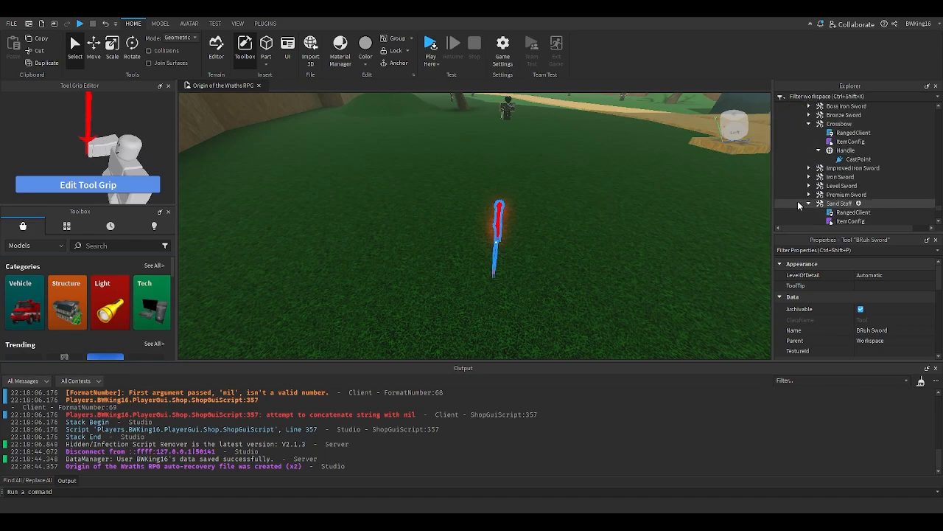
click(808, 193)
click(809, 193)
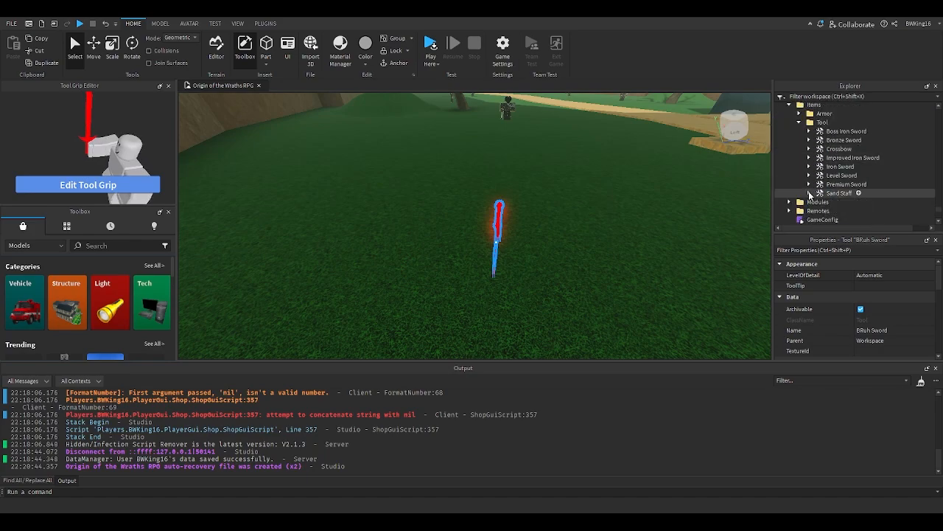
- Open and review the BRuh Sword's ItemConfig script, then close its tab
scroll(812, 189, up, 4)
click(790, 144)
click(801, 161)
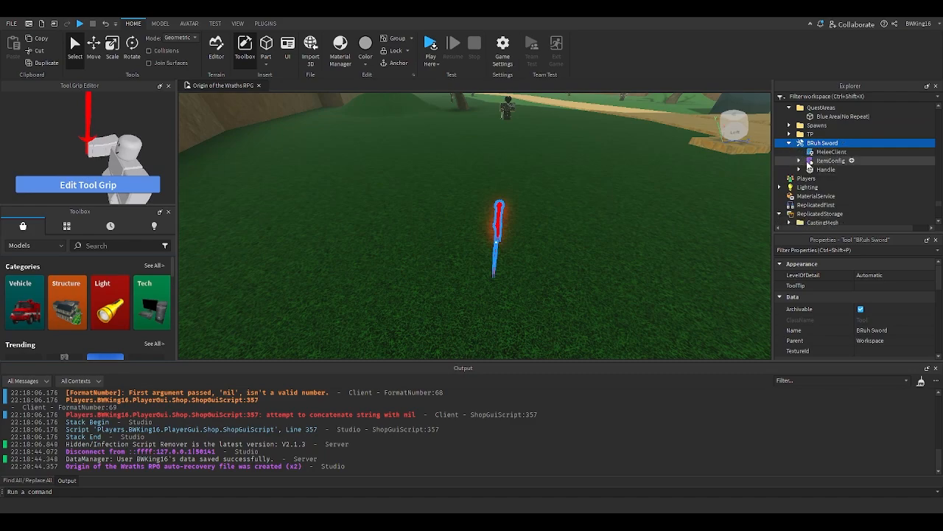
click(820, 169)
ctrl+click(811, 171)
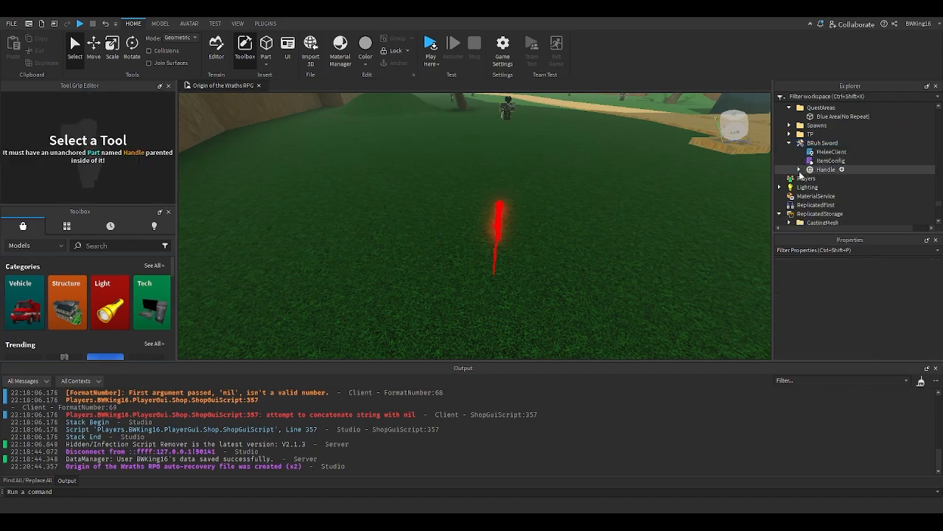
double_click(831, 161)
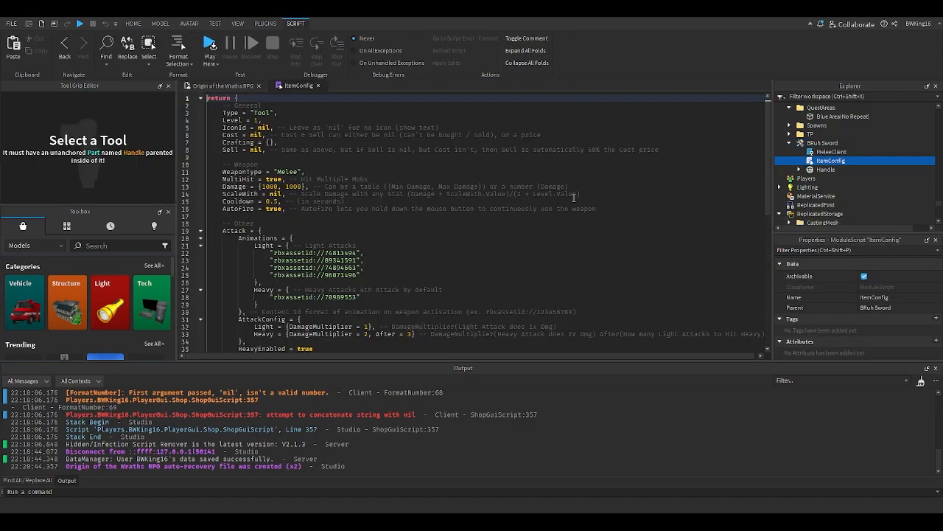
scroll(346, 280, down, 4)
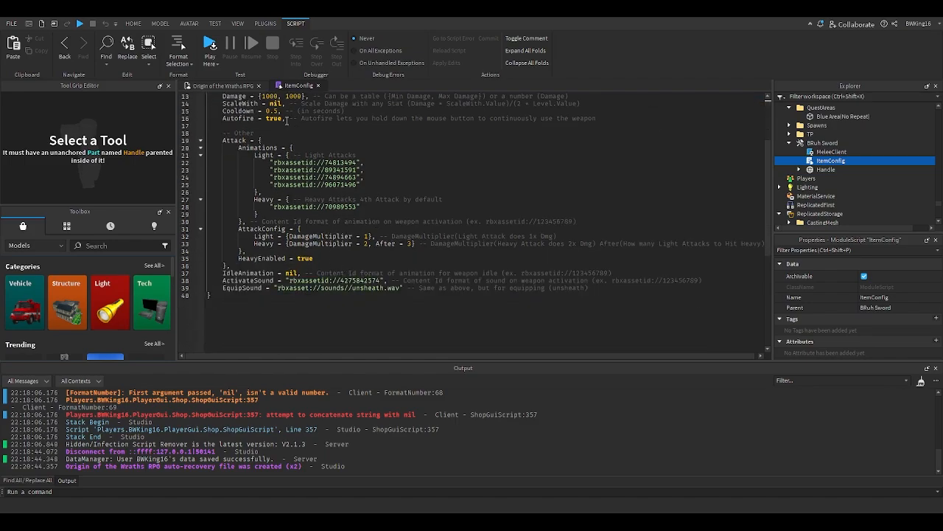
click(318, 85)
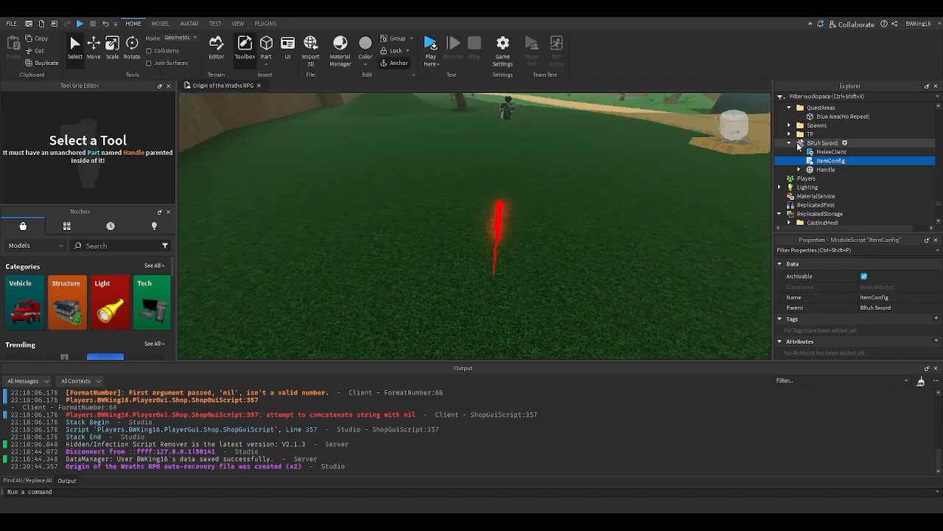
- Move the BRuh Sword into the ReplicatedStorage Items Tool folder
click(791, 143)
drag(800, 145, 832, 198)
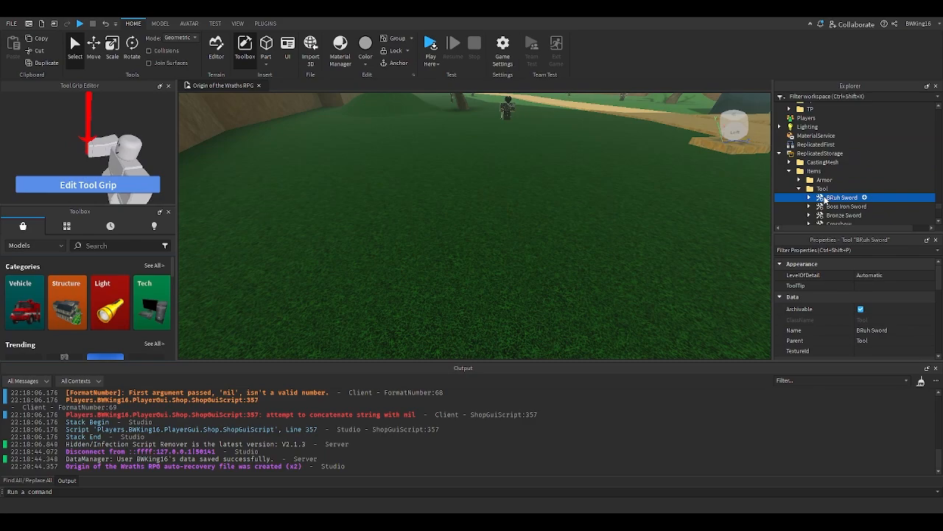
click(830, 200)
- Open the GameConfig script and rename the Gamepass1 entry under Additional to Owner
scroll(802, 181, up, 1)
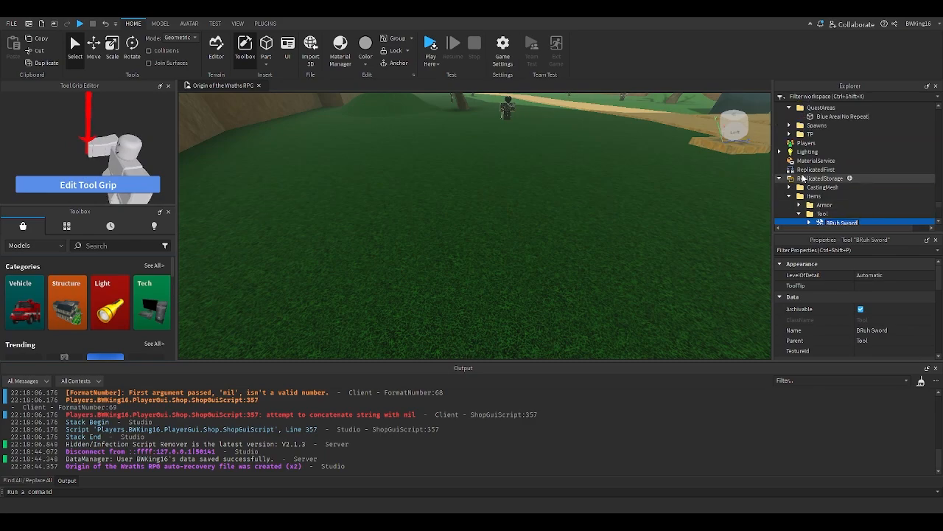
scroll(791, 187, down, 2)
scroll(800, 193, down, 3)
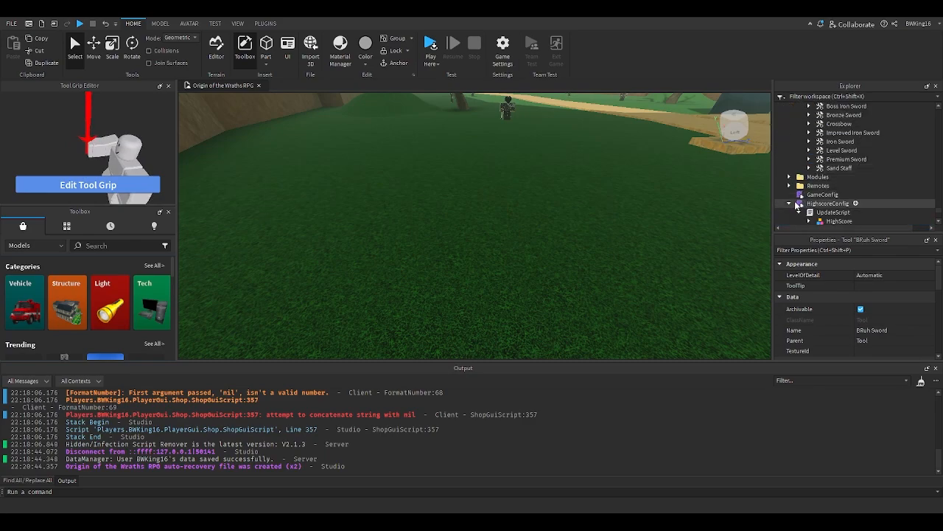
click(796, 203)
double_click(822, 195)
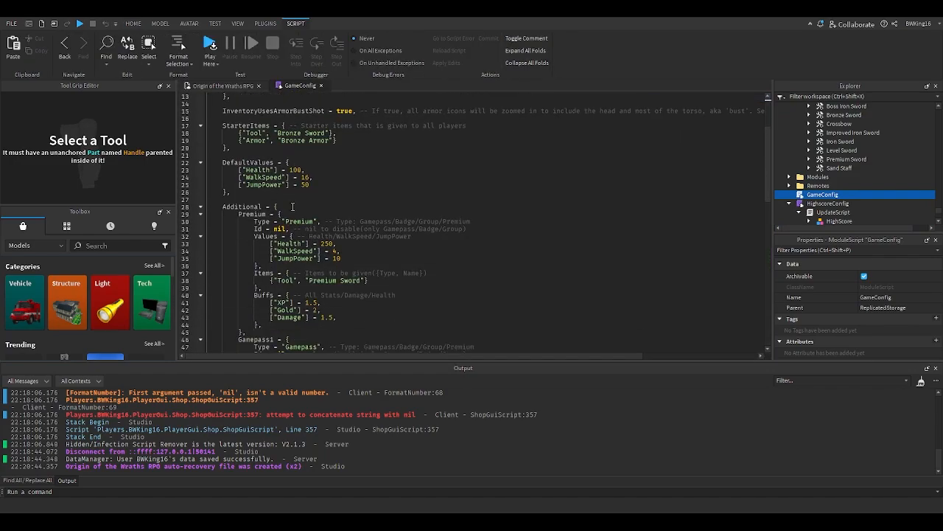
scroll(273, 251, down, 8)
double_click(273, 251)
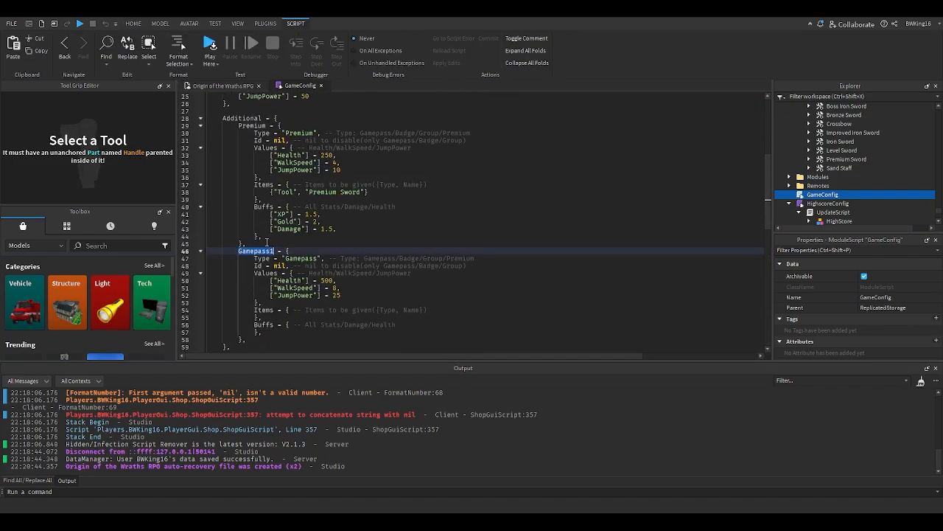
text(OwnerSw)
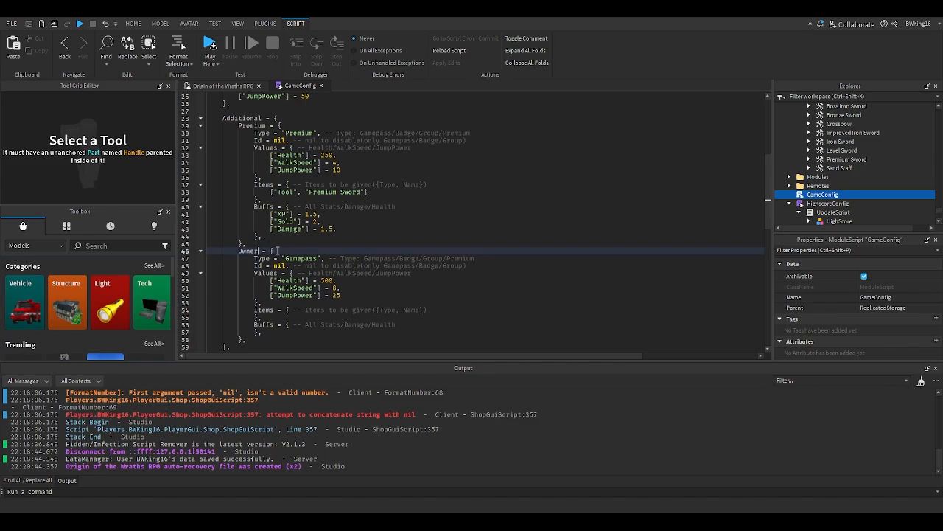
- Rename the Owner entry to Group
double_click(291, 259)
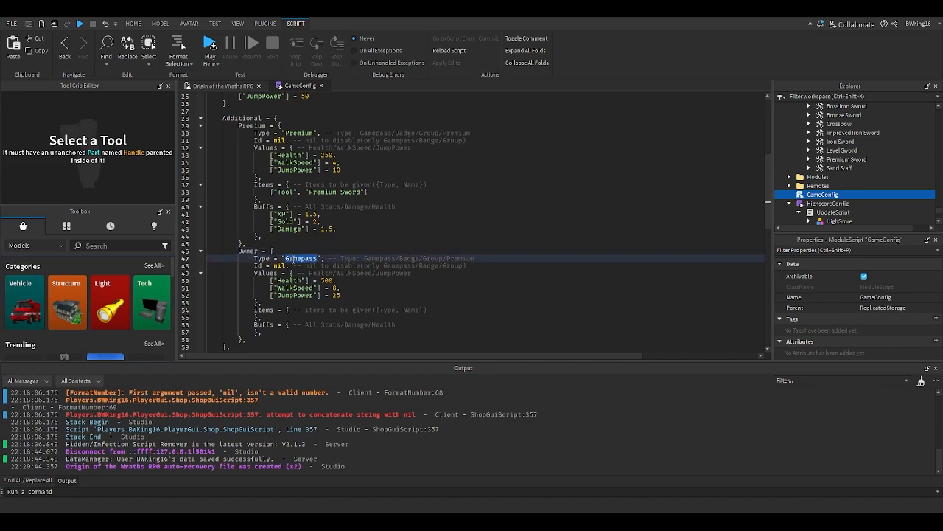
scroll(371, 223, down, 3)
scroll(367, 225, up, 4)
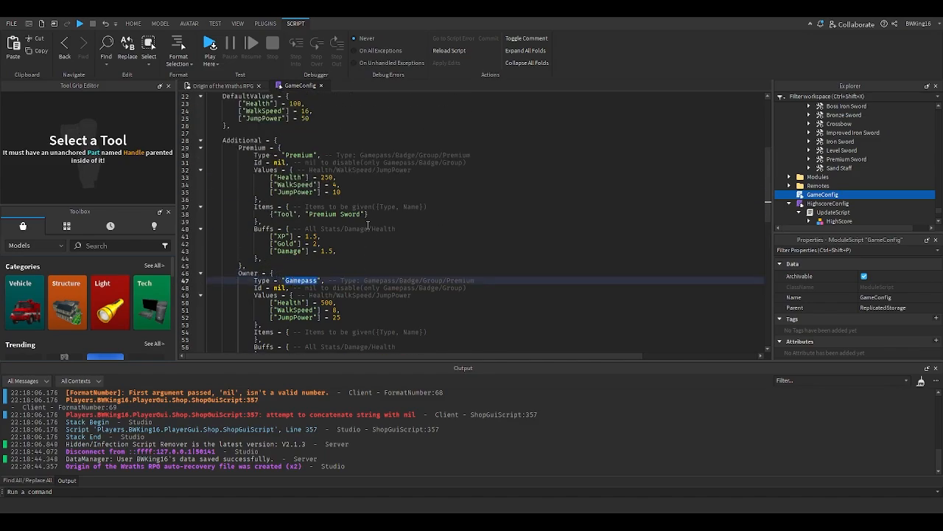
scroll(351, 228, up, 3)
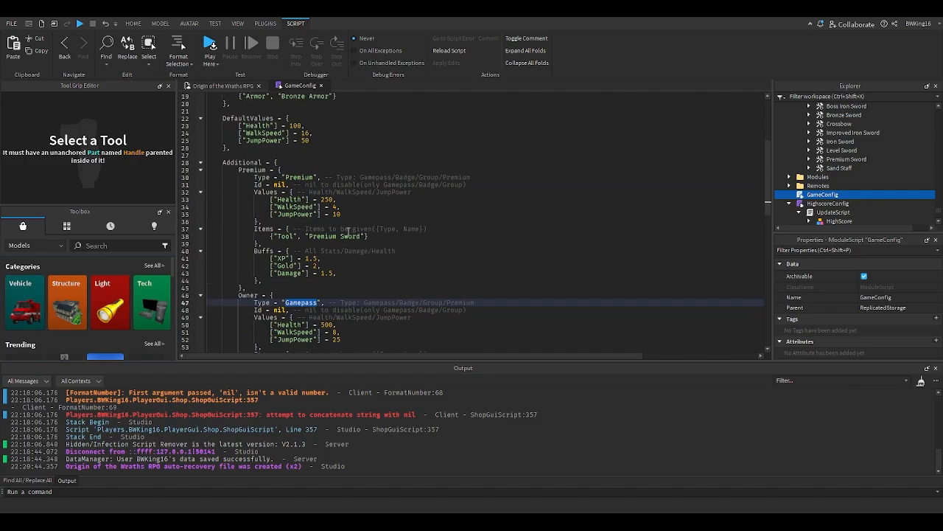
scroll(347, 234, down, 3)
scroll(345, 235, down, 1)
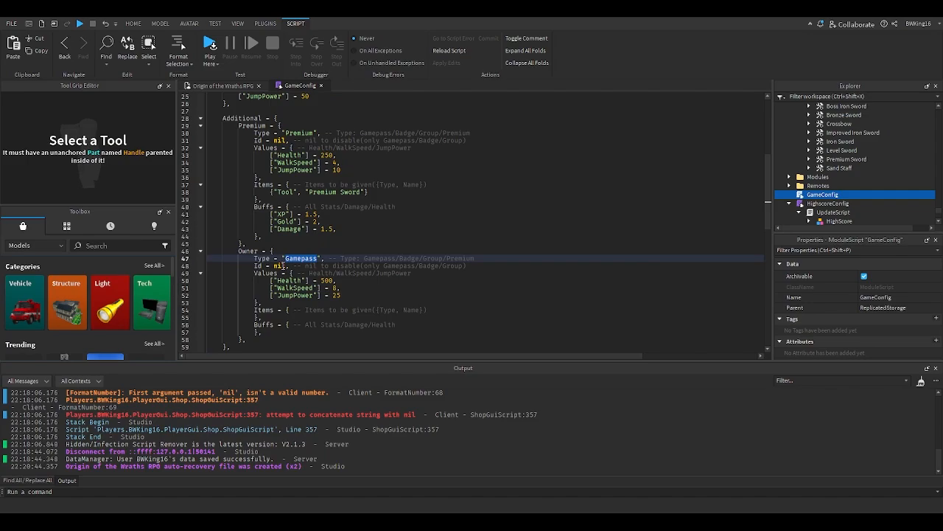
double_click(248, 251)
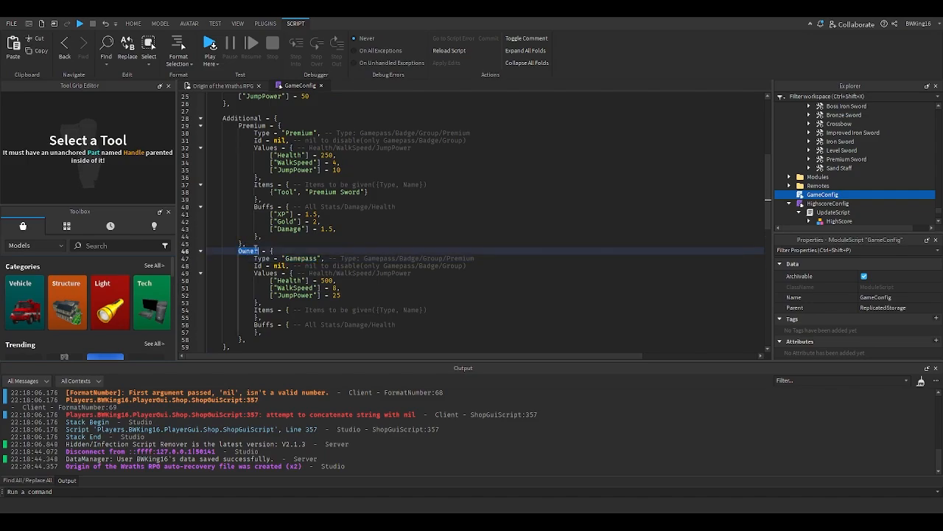
text(Group)
text(p)
- Add {"Tool","BRuh Sword"} to the Items list of the Group entry in GameConfig
double_click(298, 258)
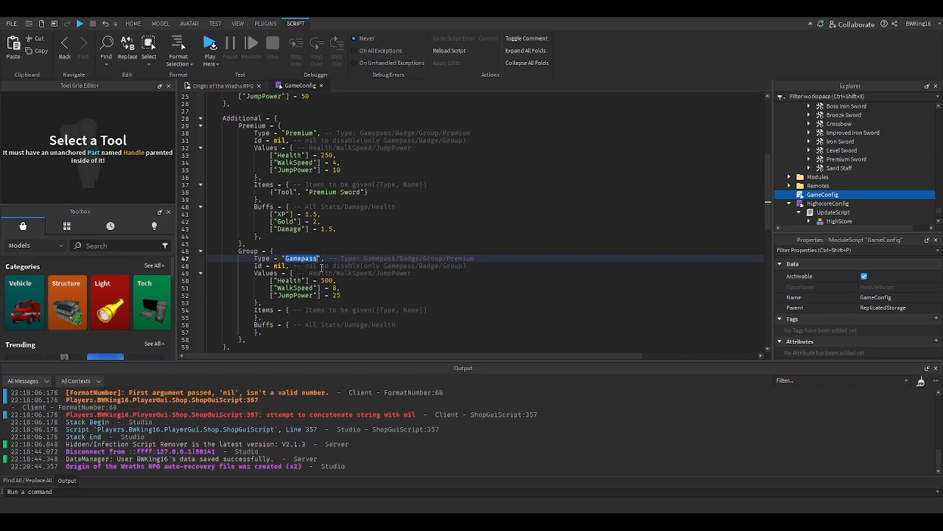
click(436, 310)
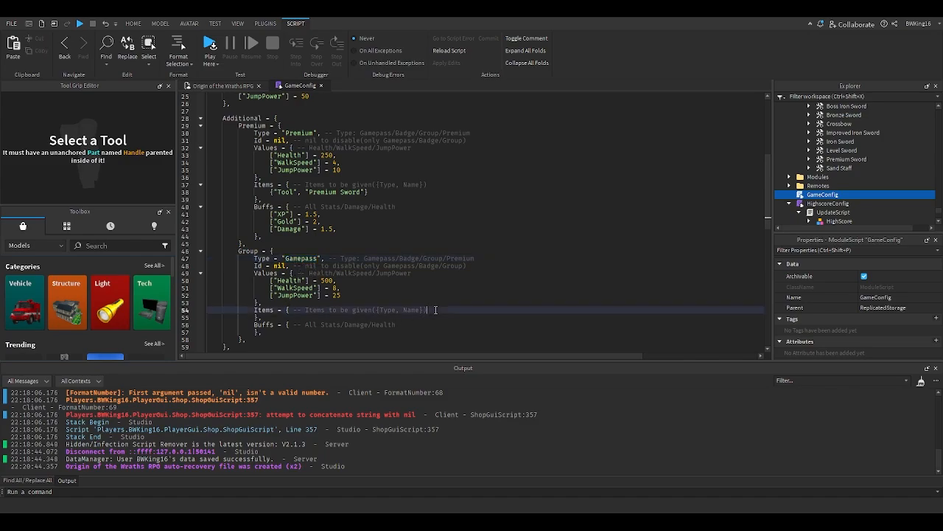
key(Return)
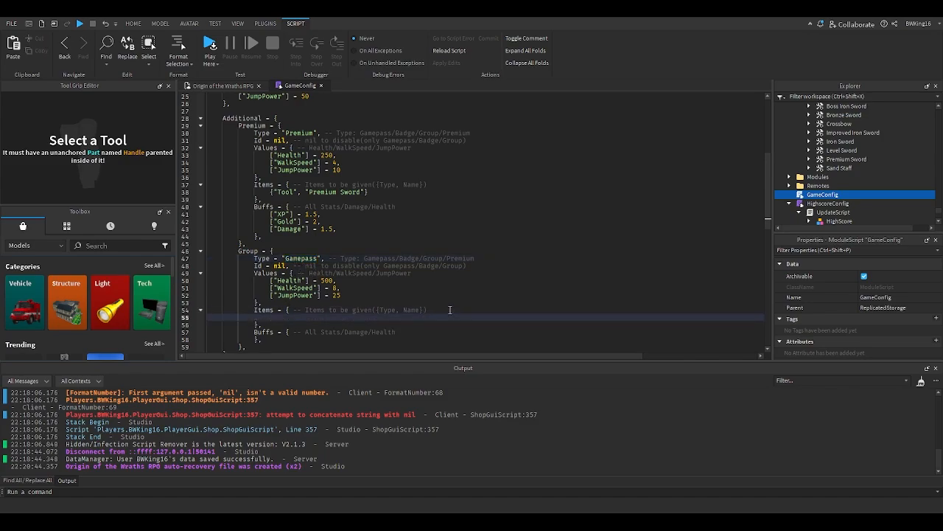
text({)
key(BackSpace)
key(BackSpace)
text("Tool","BRuh Sword)
- Set the Group entry's Id to 8622500 and its Type to "Group", then close the GameConfig script
double_click(282, 266)
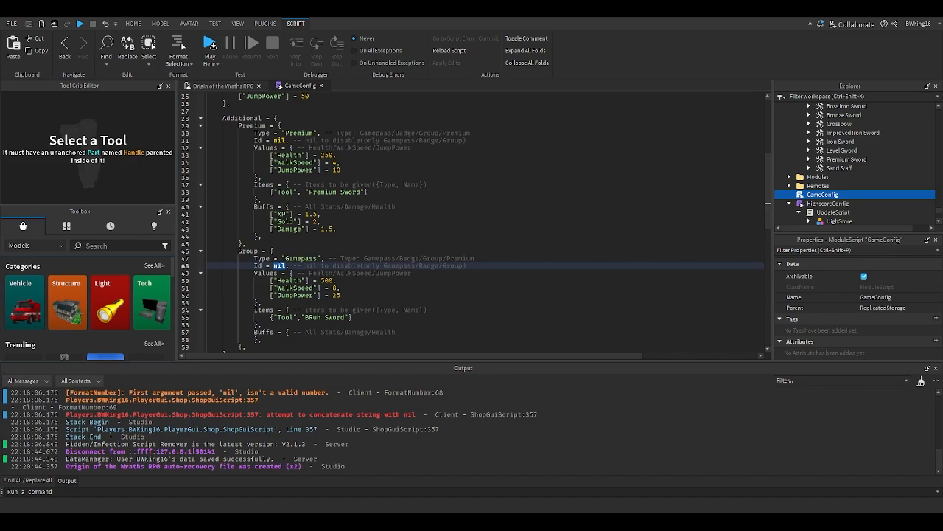
text(8622500)
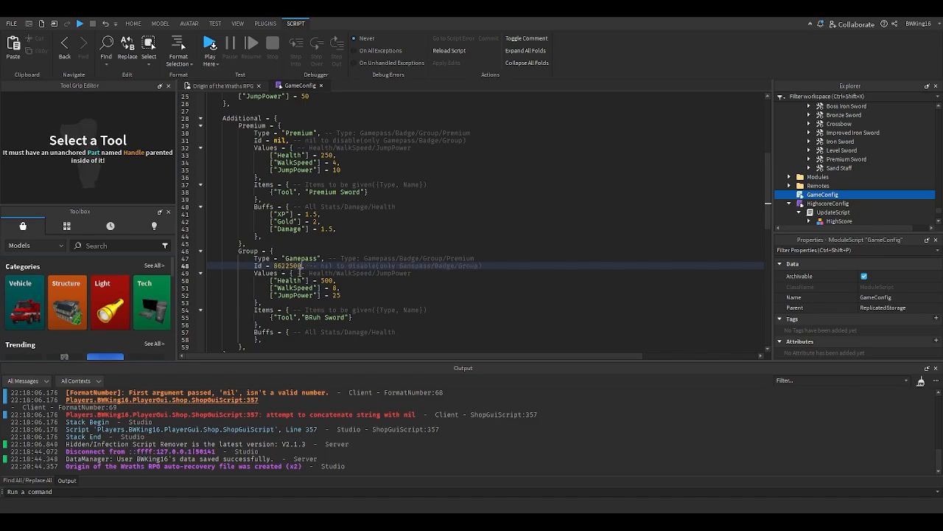
scroll(310, 242, down, 3)
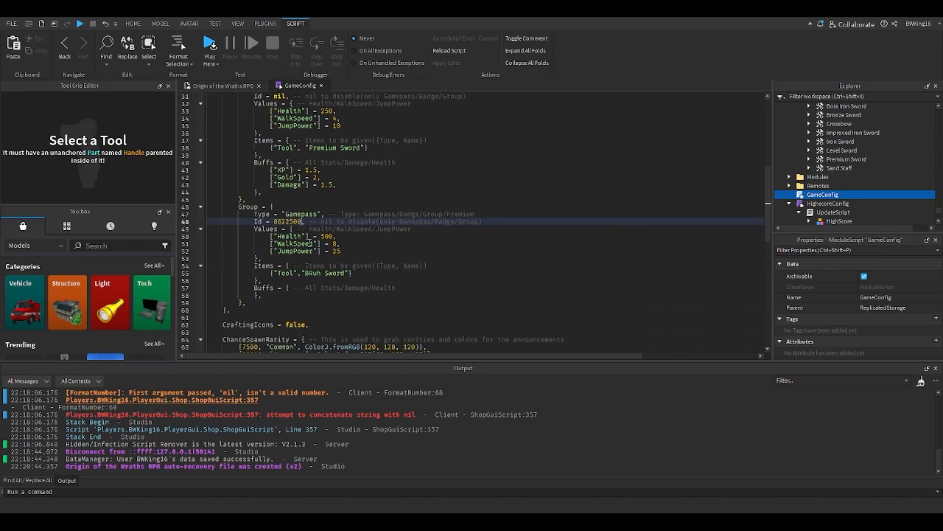
scroll(312, 228, up, 2)
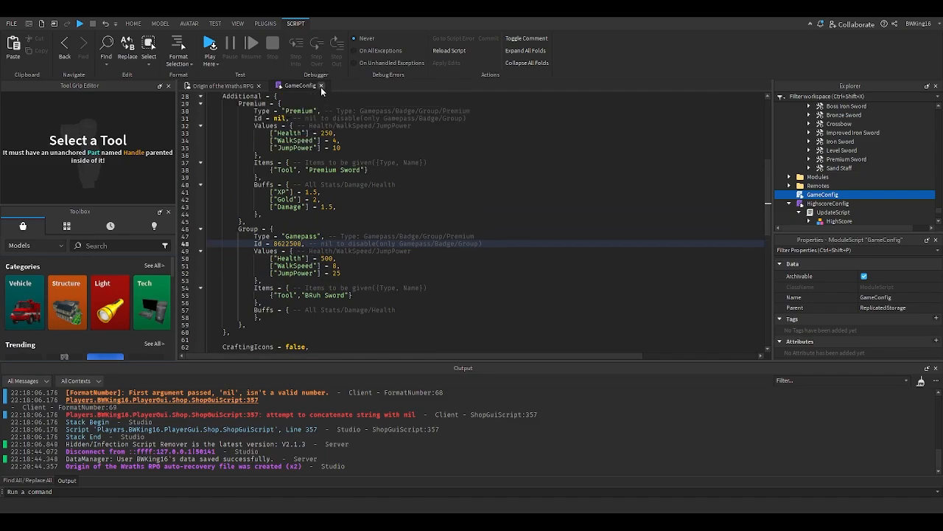
double_click(301, 236)
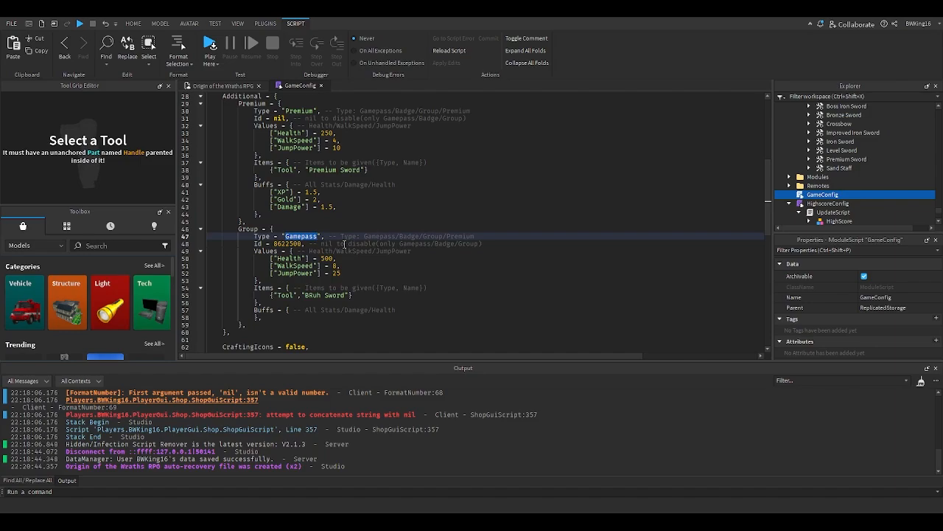
text(Group)
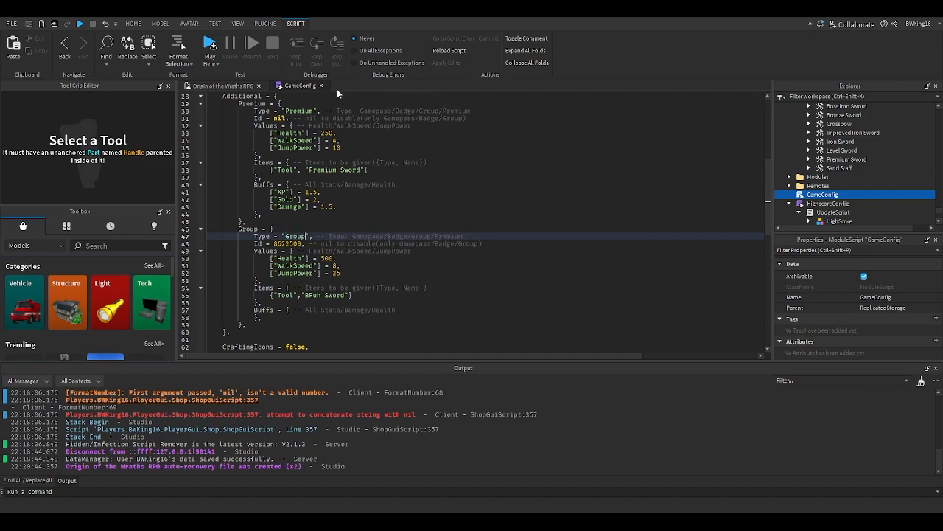
click(322, 86)
- Start a playtest and equip the BRuh Sword from the inventory
right_drag(508, 227, 507, 228)
key(w)
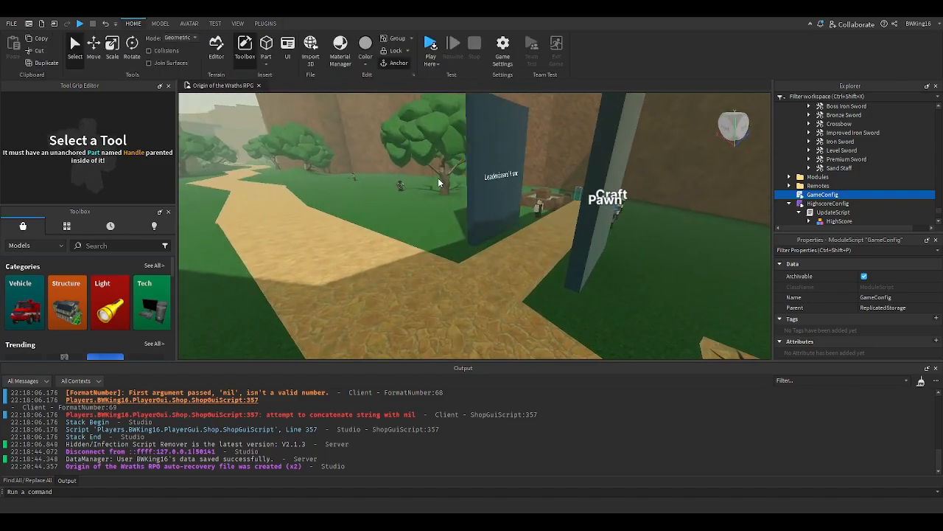
key(w)
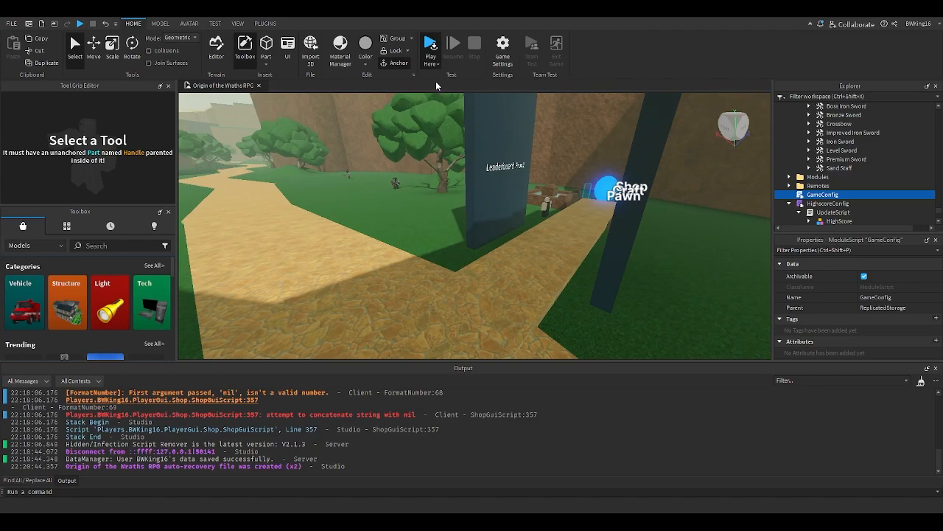
key(F5)
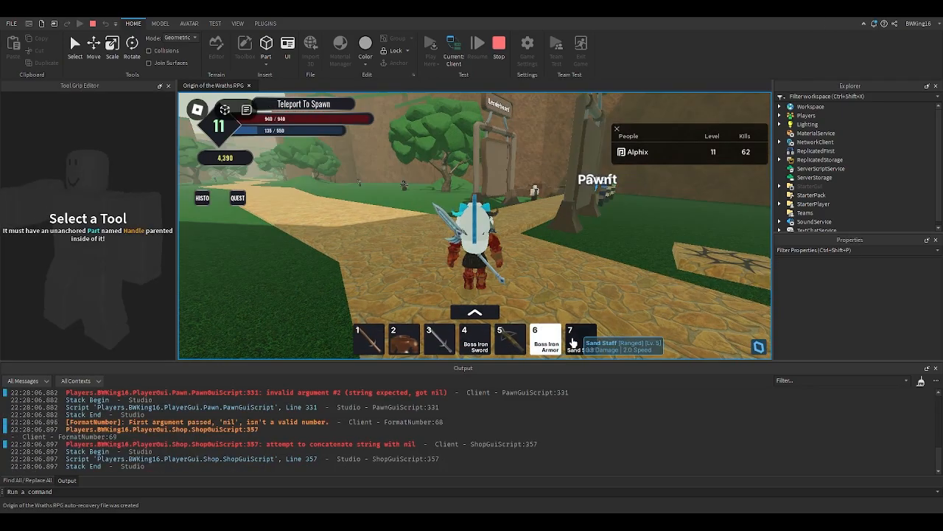
click(475, 312)
click(474, 313)
right_drag(527, 283, 527, 283)
key(d)
key(a)
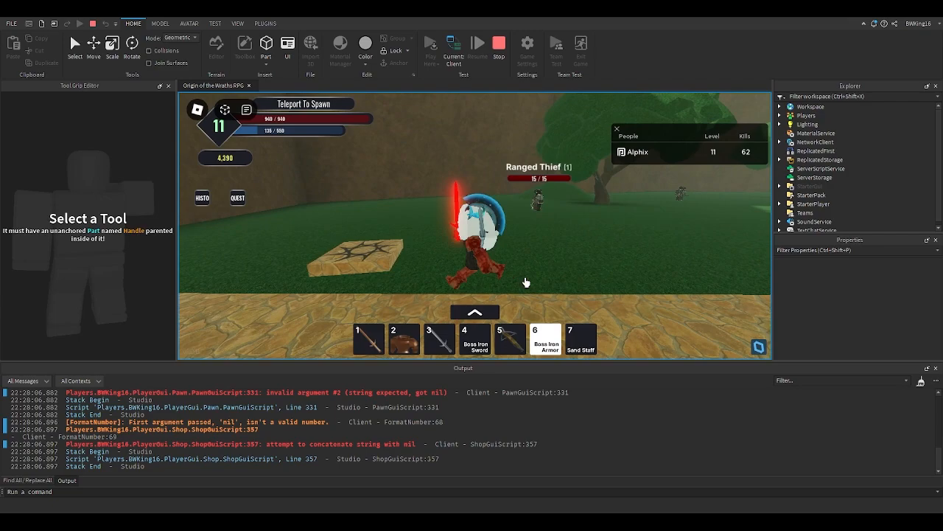
key(d)
key(a)
key(d)
click(475, 312)
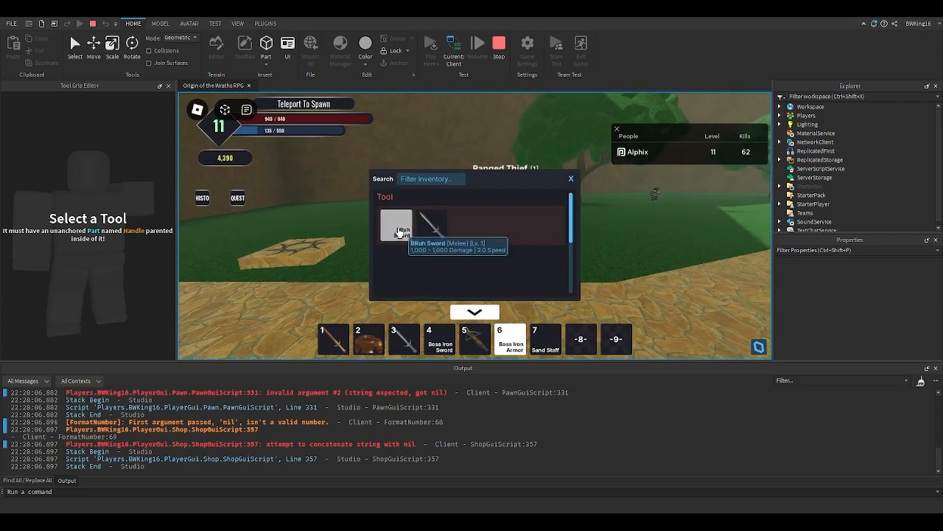
click(399, 233)
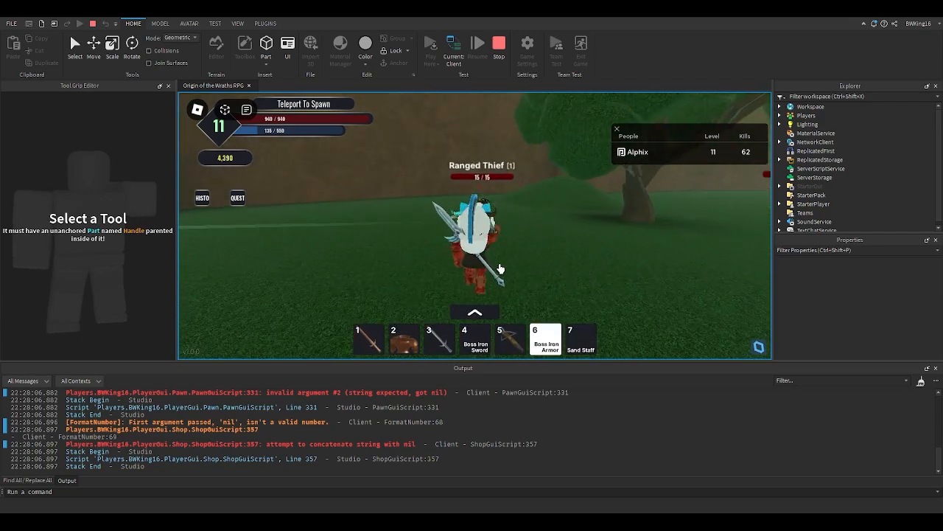
- Attack mobs with the BRuh Sword to test it, then stop the playtest
key(w)
click(500, 268)
right_drag(501, 268, 501, 268)
key(w)
click(501, 269)
key(w)
key(w)
click(500, 268)
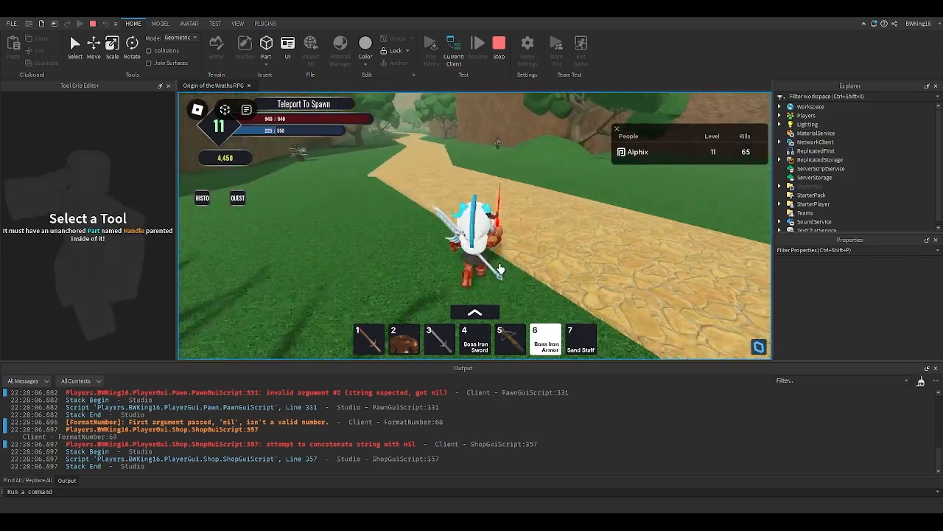
key(w)
key(s)
key(w)
key(s)
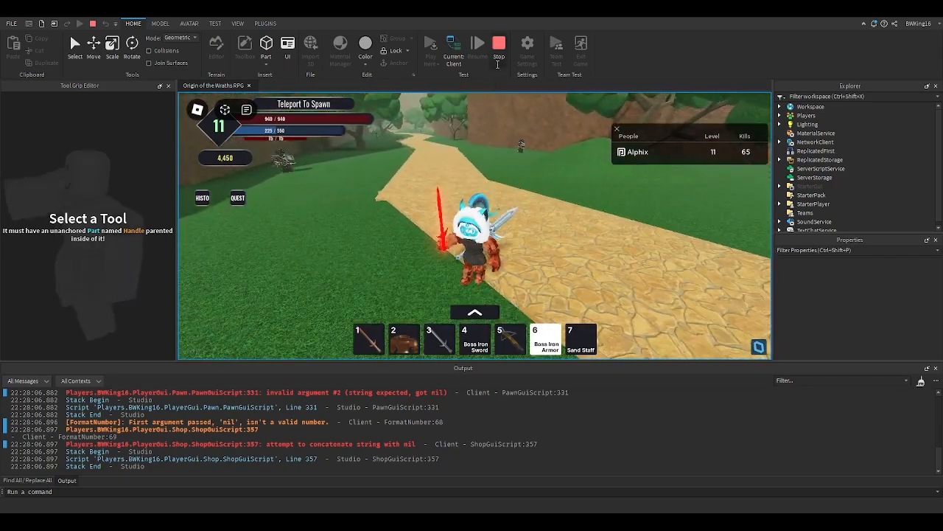
click(498, 65)
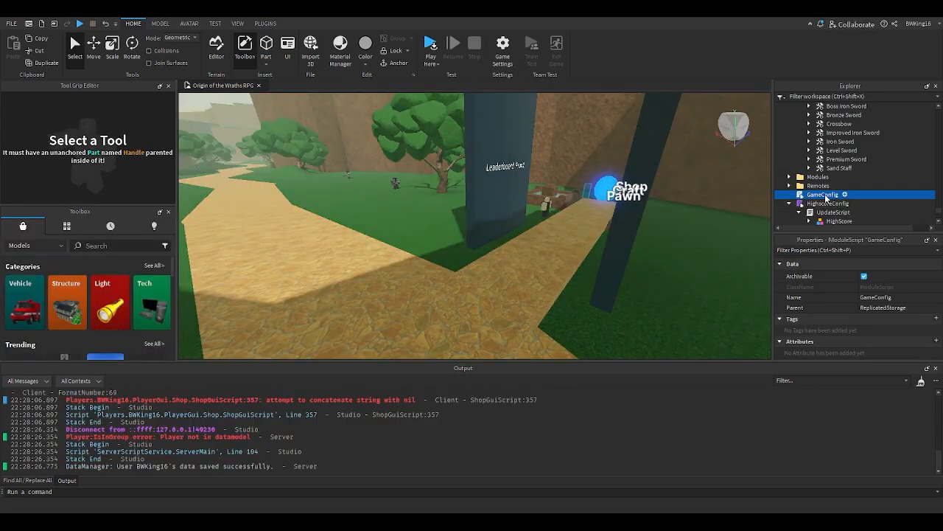
- Copy the XP = 1.5 buff line from the Premium entry into the Group entry's Buffs list, then close GameConfig
double_click(824, 195)
scroll(383, 240, down, 7)
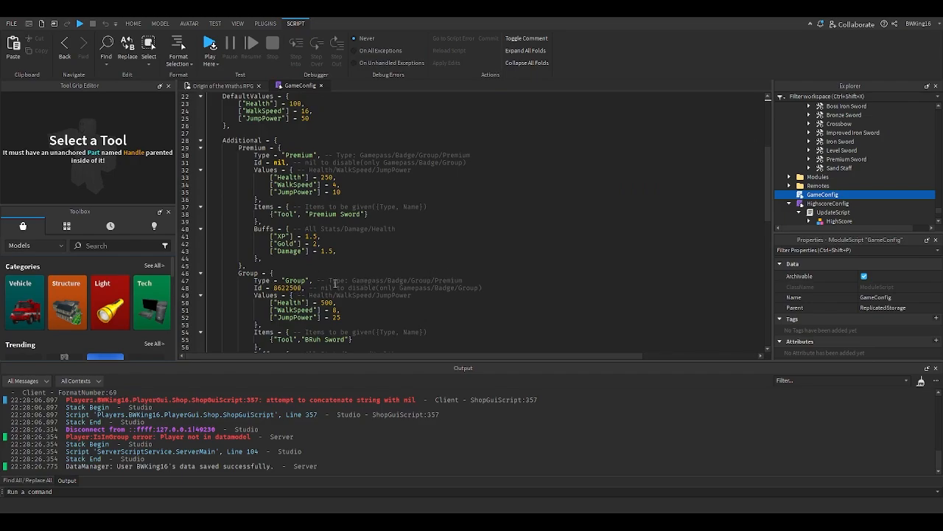
scroll(326, 285, down, 1)
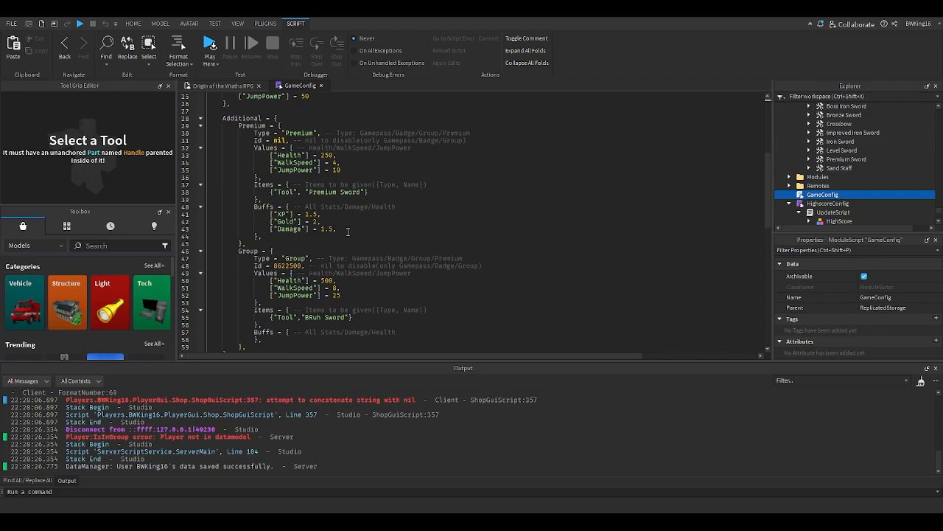
drag(348, 232, 269, 214)
scroll(323, 261, down, 2)
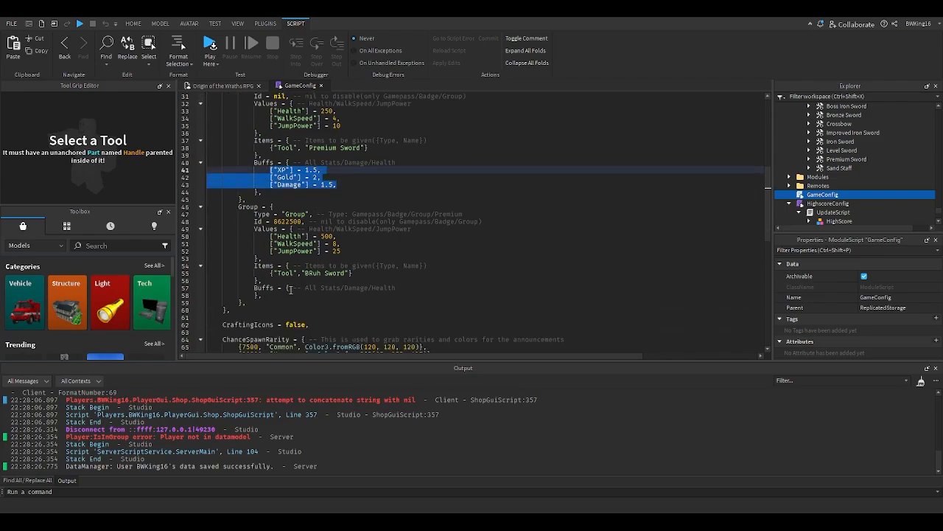
drag(324, 170, 269, 171)
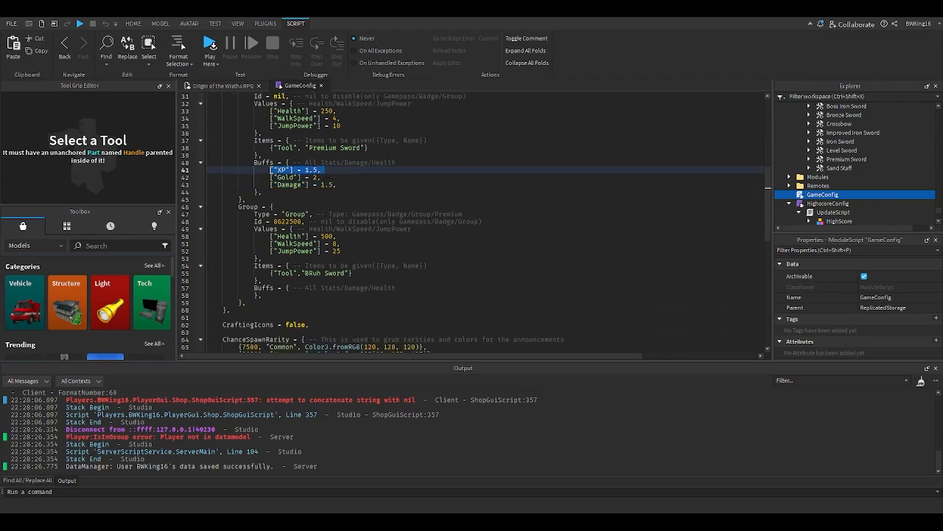
click(397, 287)
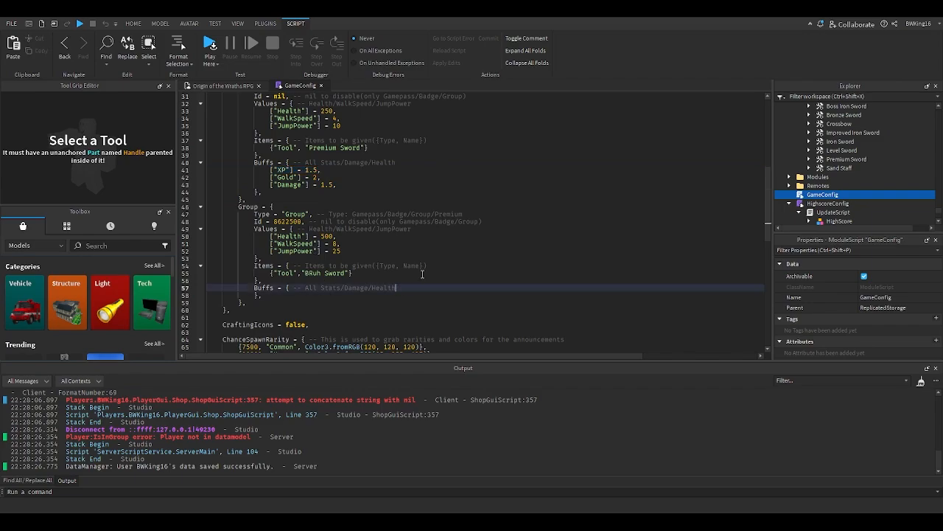
key(Return)
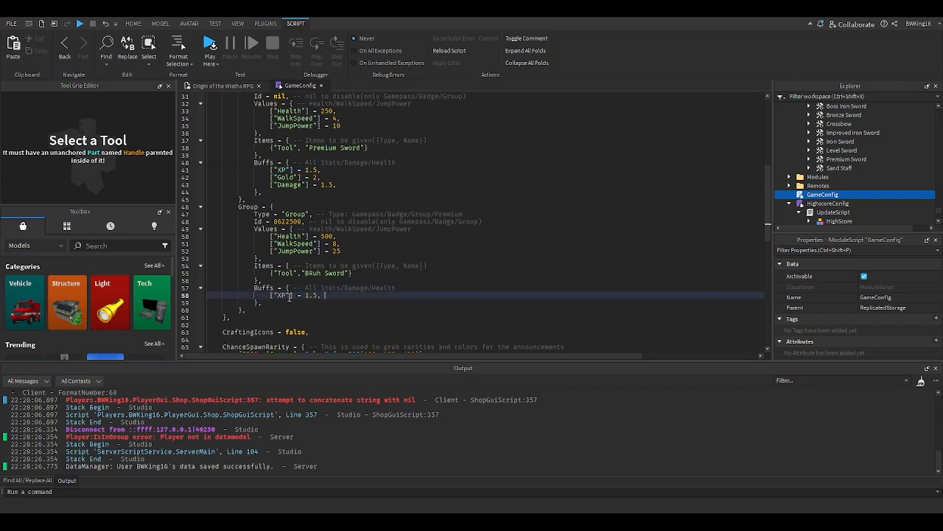
text(Level)
click(321, 85)
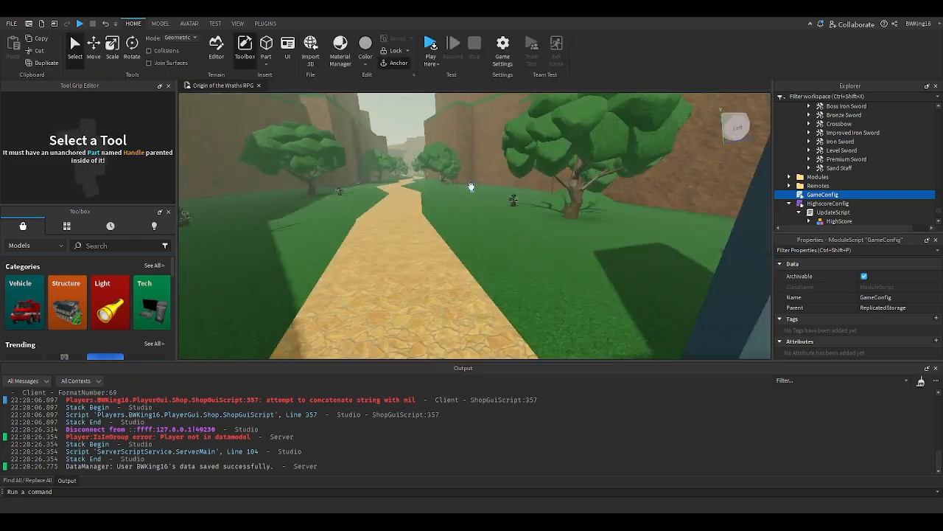
- Duplicate a Thief mob and move the copy beside the original
scroll(471, 186, up, 5)
click(597, 227)
key(ctrl+d)
drag(597, 227, 394, 225)
scroll(819, 213, down, 2)
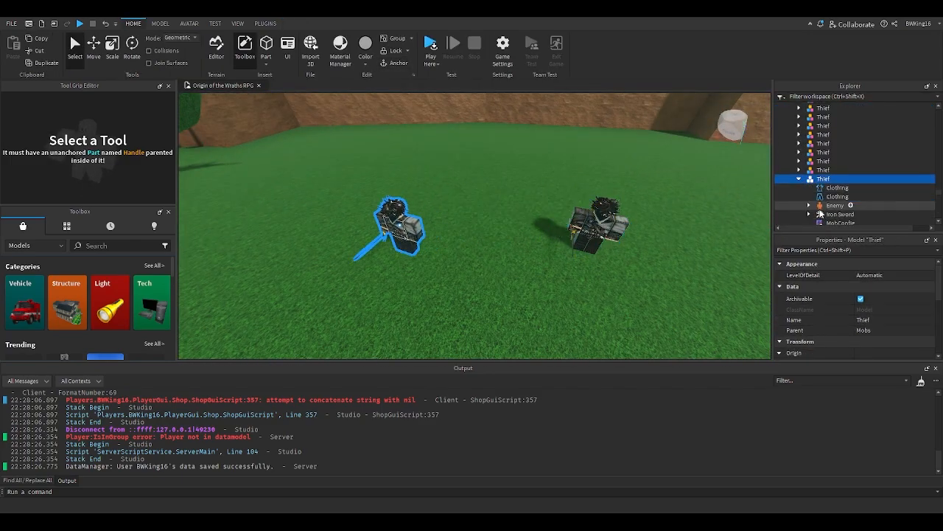
- In the copied Thief's MobConfig, change the XP statistic drop to Level and close the script
double_click(840, 197)
double_click(306, 267)
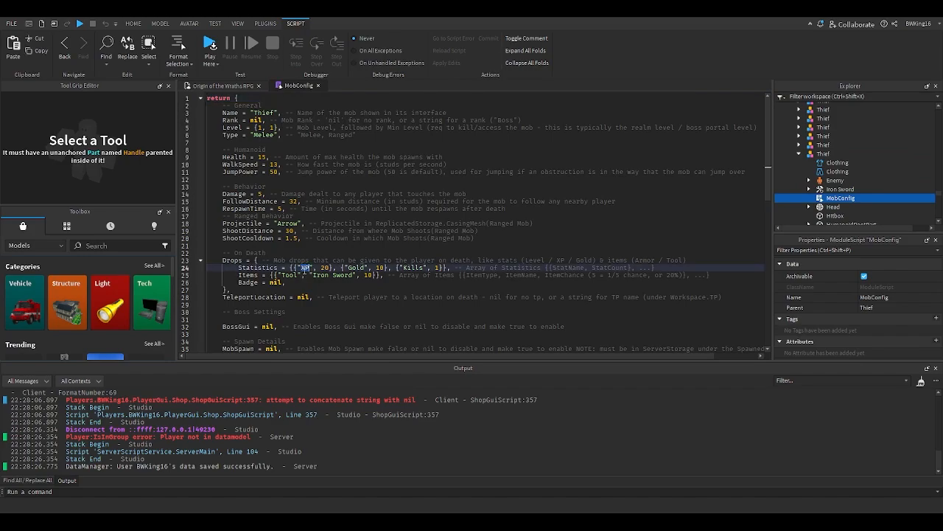
text(Level)
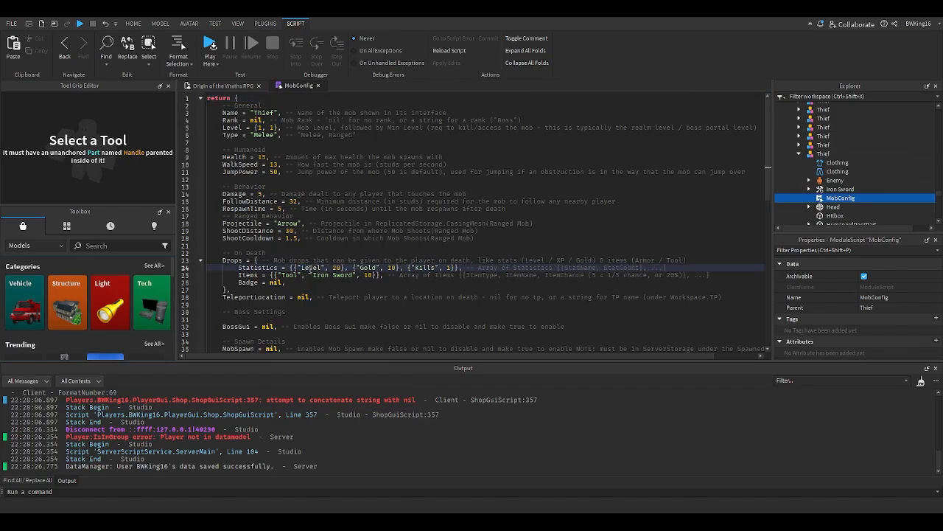
key(BackSpace)
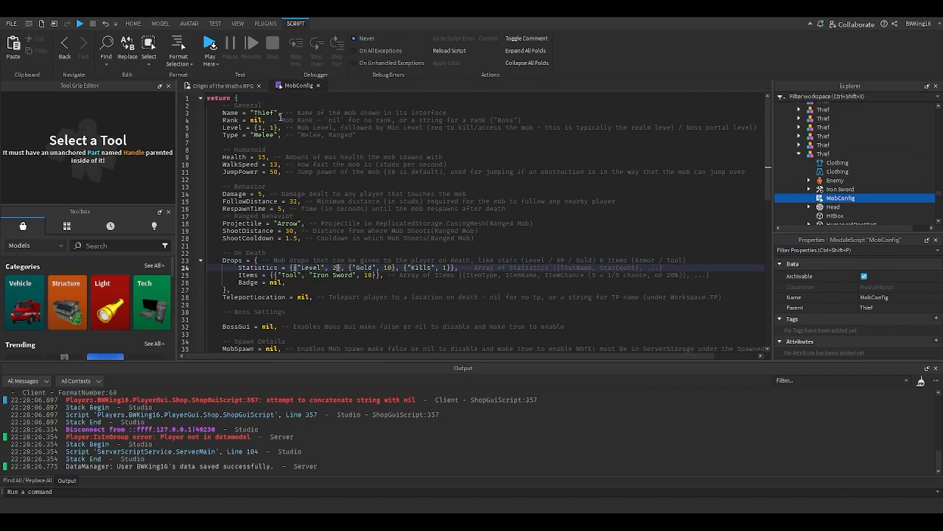
click(317, 85)
- Playtest from the mob area and defeat the copied Thief to test its Level drop
click(435, 250)
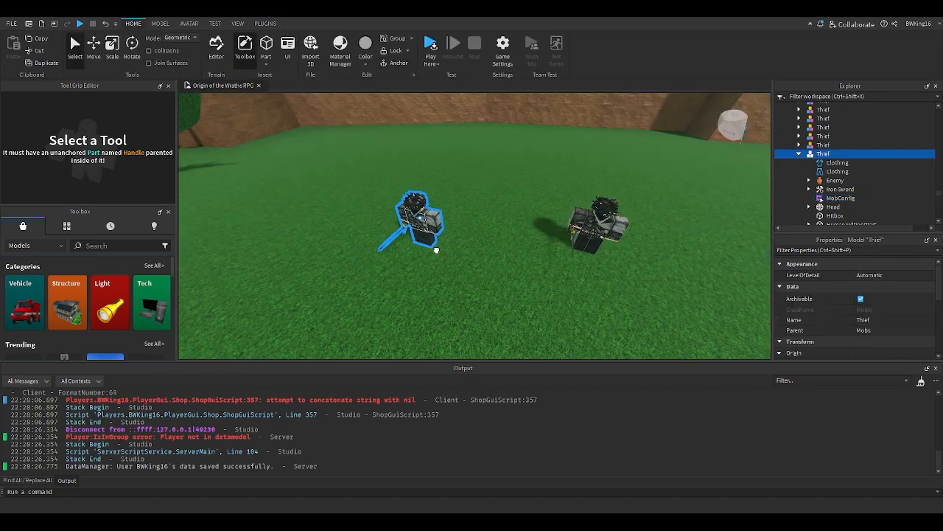
key(w)
drag(436, 249, 442, 248)
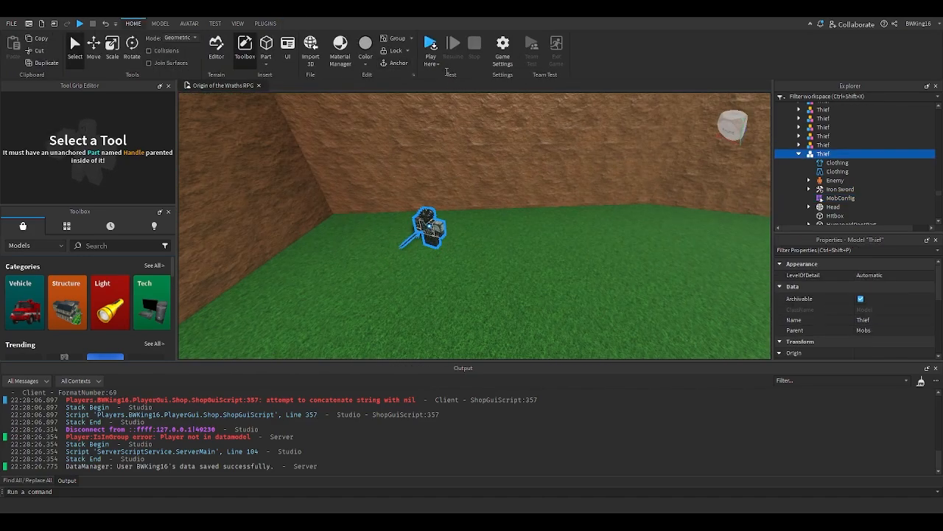
click(438, 63)
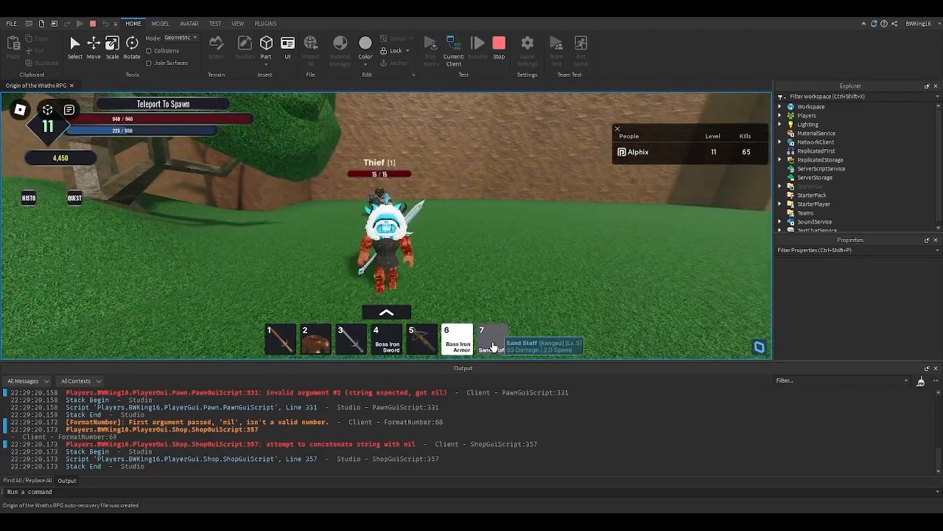
click(494, 345)
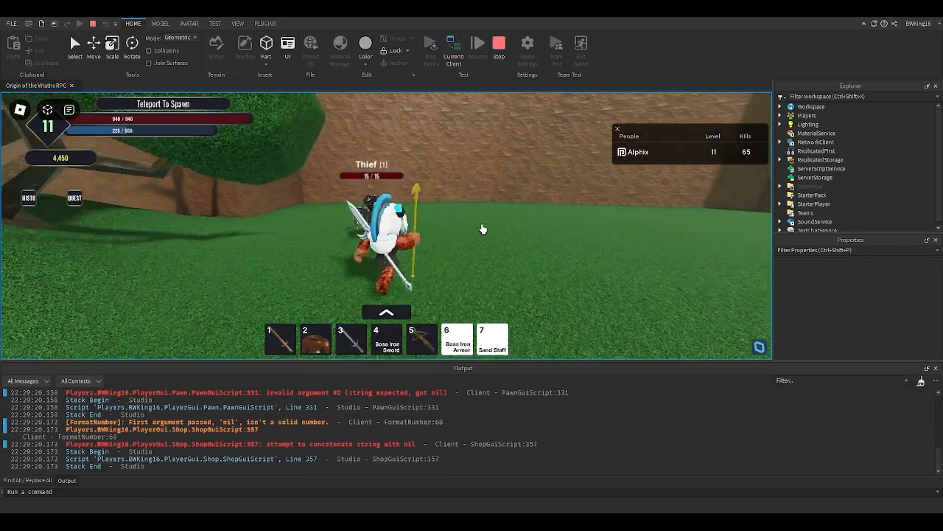
key(s)
click(396, 206)
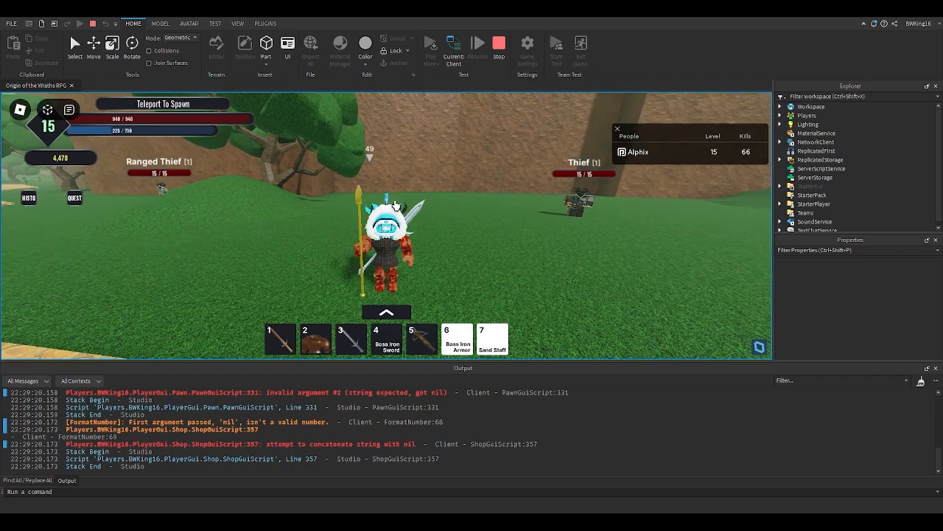
key(d)
right_drag(389, 204, 400, 199)
key(w)
key(w)
key(d)
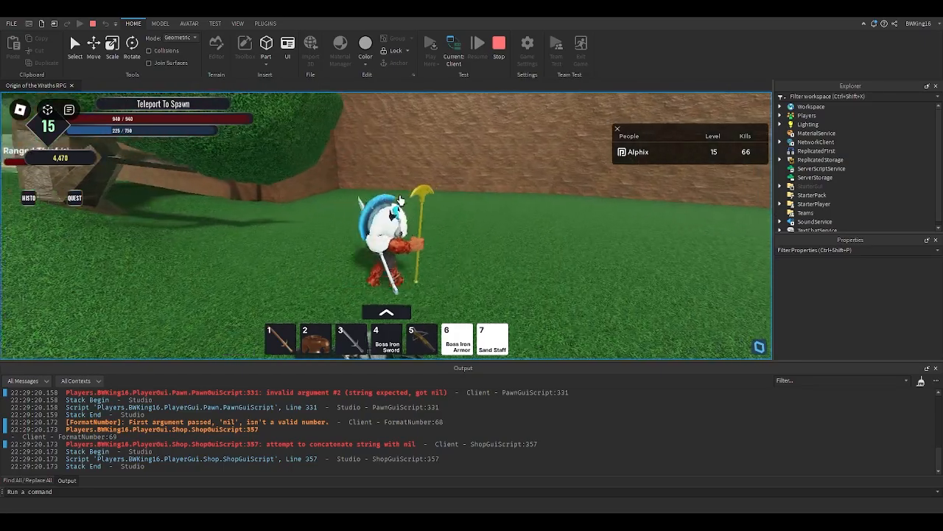
- Finish attacking the copied Thief in the playtest to check the Level drop
key(w)
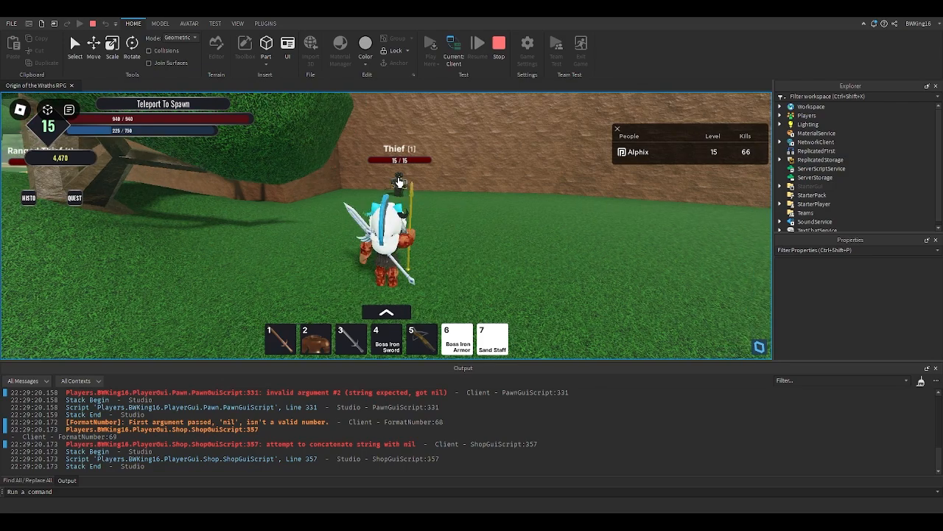
click(399, 181)
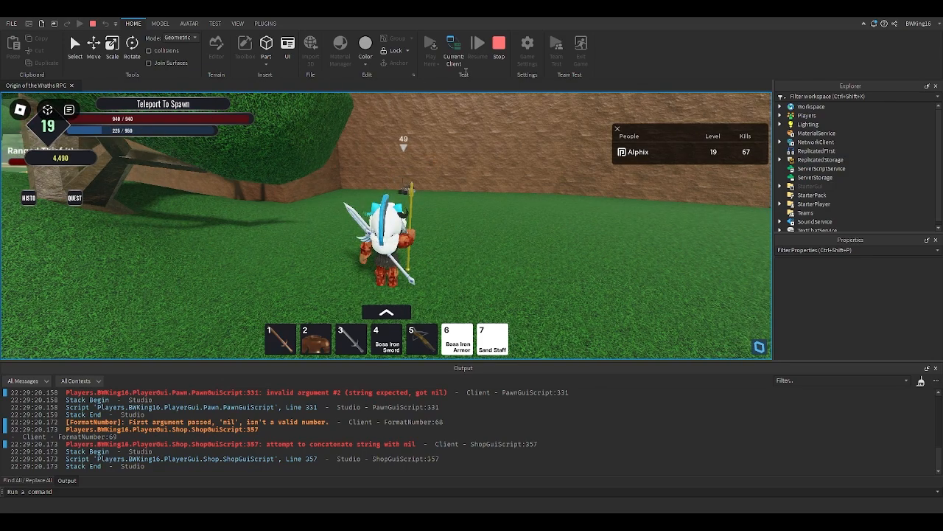
key(a)
key(s)
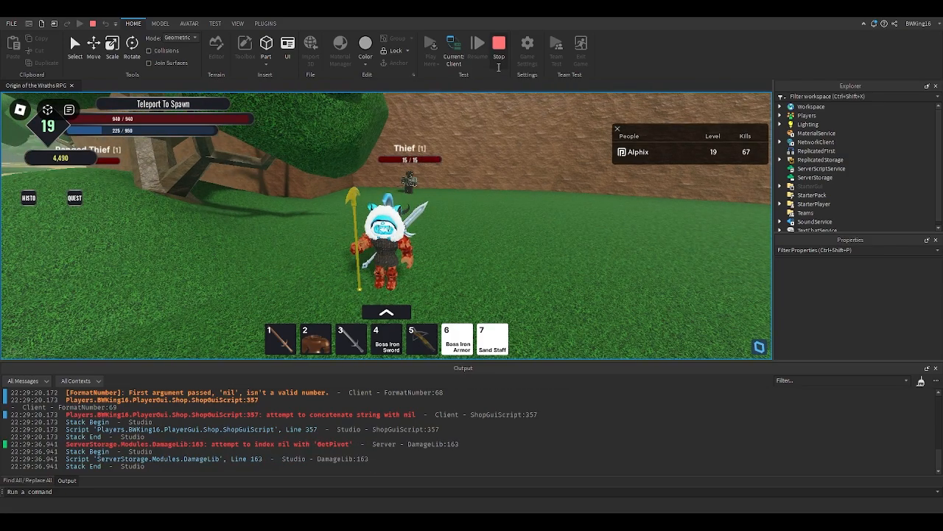
- Equip the BRuh Sword from the inventory and strike a Thief with it
key(grave)
key(s)
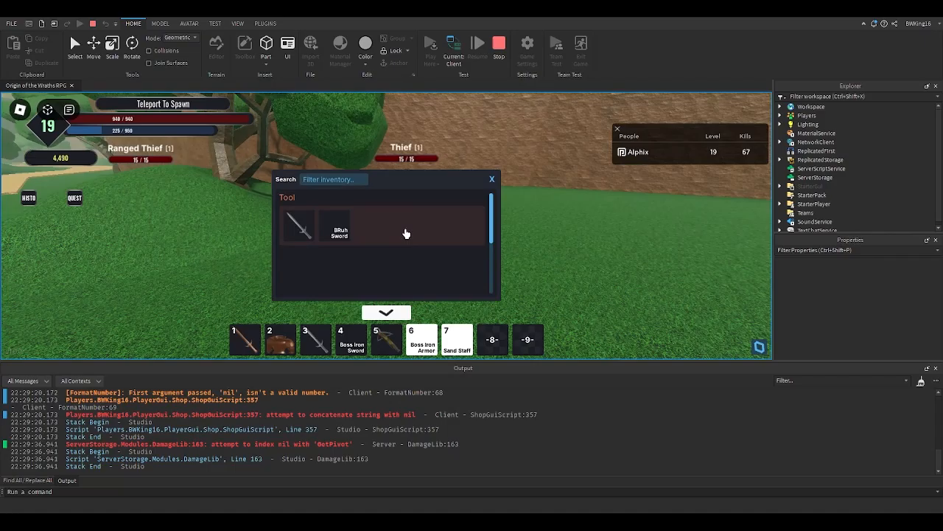
click(337, 234)
key(grave)
right_drag(388, 229, 442, 126)
key(w)
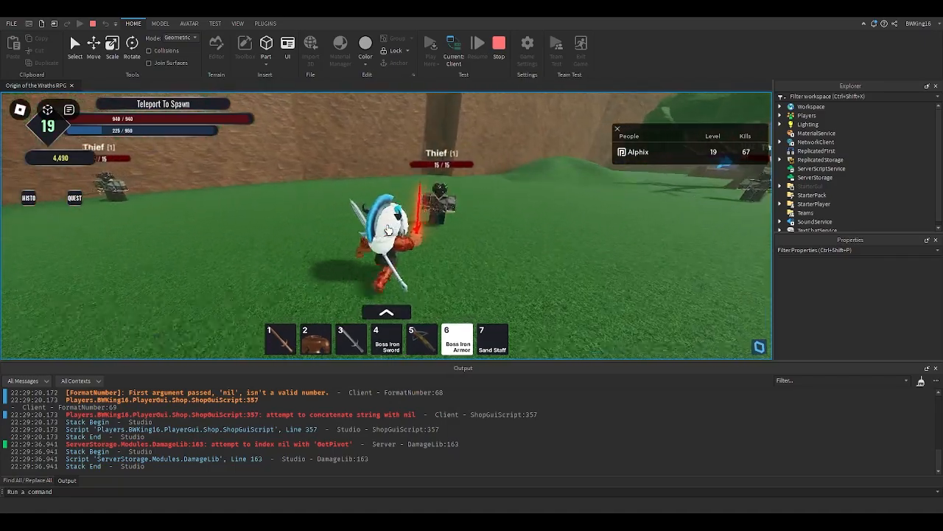
click(442, 126)
- Stop the playtest and delete the copied Thief mob
click(500, 56)
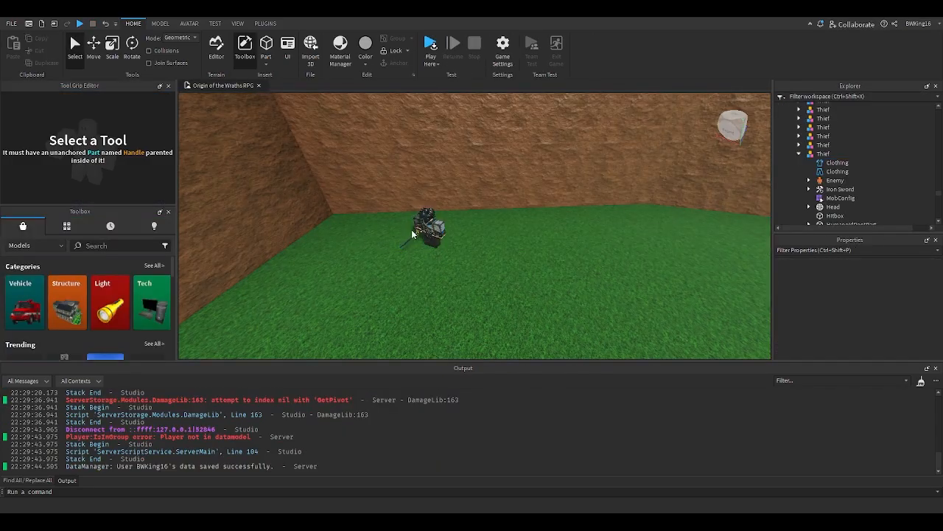
click(412, 229)
key(Delete)
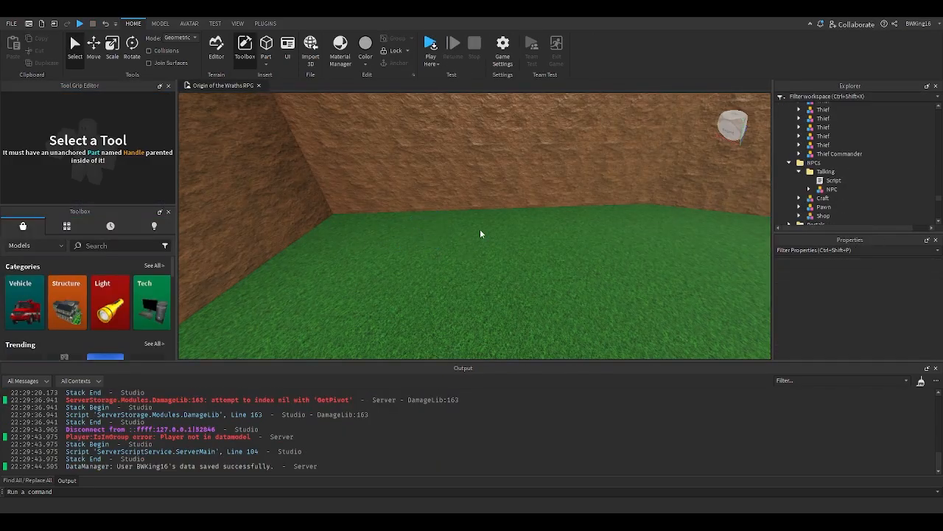
- Fly through the map to review the mob areas, paths and NPC placements
right_drag(503, 215, 502, 215)
key(w)
key(w)
key(w)
key(w)
key(w)
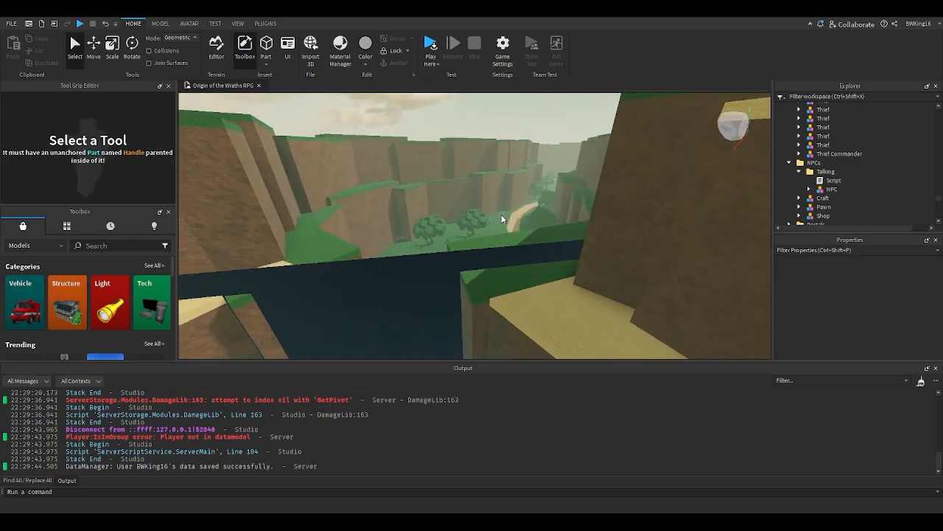
key(w)
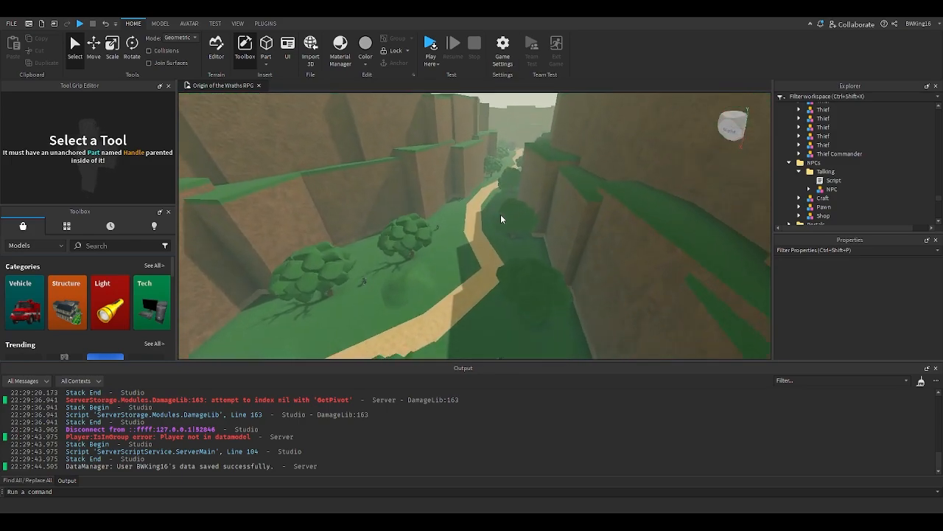
key(w)
right_drag(502, 214, 501, 215)
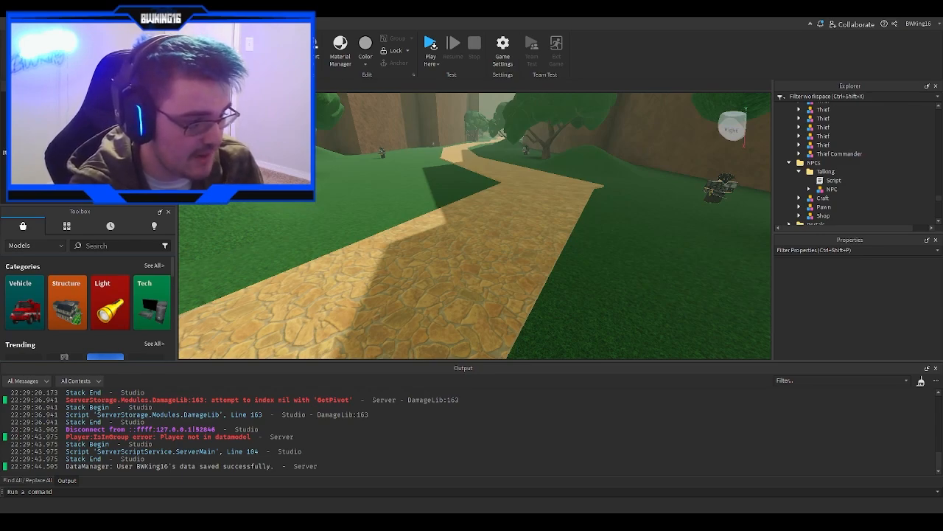
right_drag(555, 243, 554, 213)
key(w)
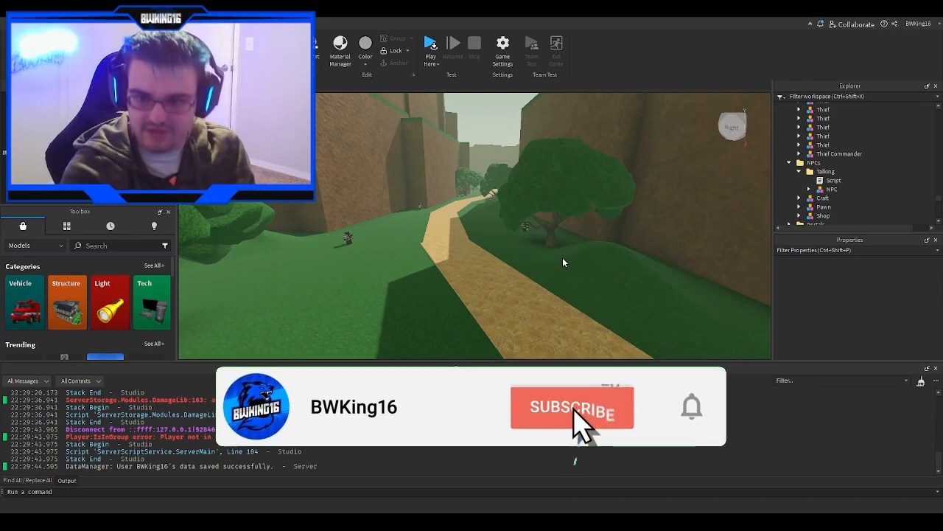
key(w)
right_drag(558, 254, 505, 229)
key(w)
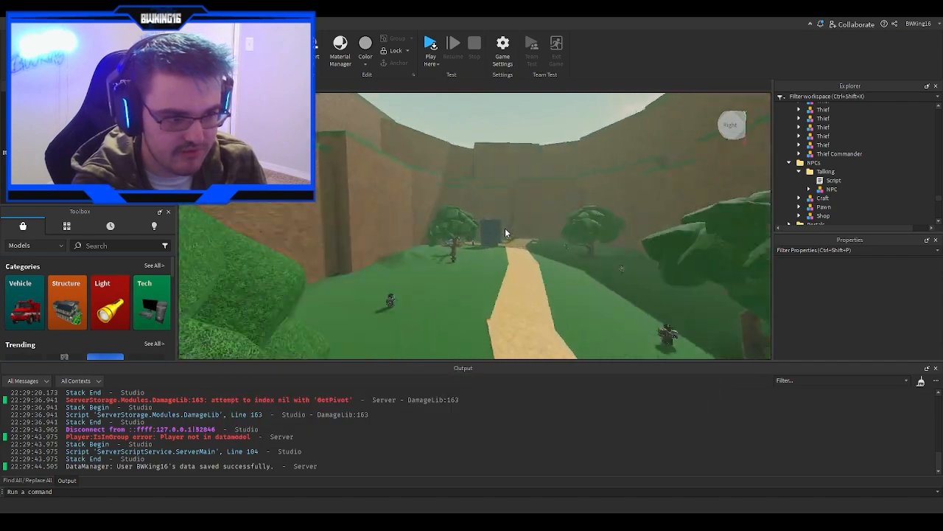
key(w)
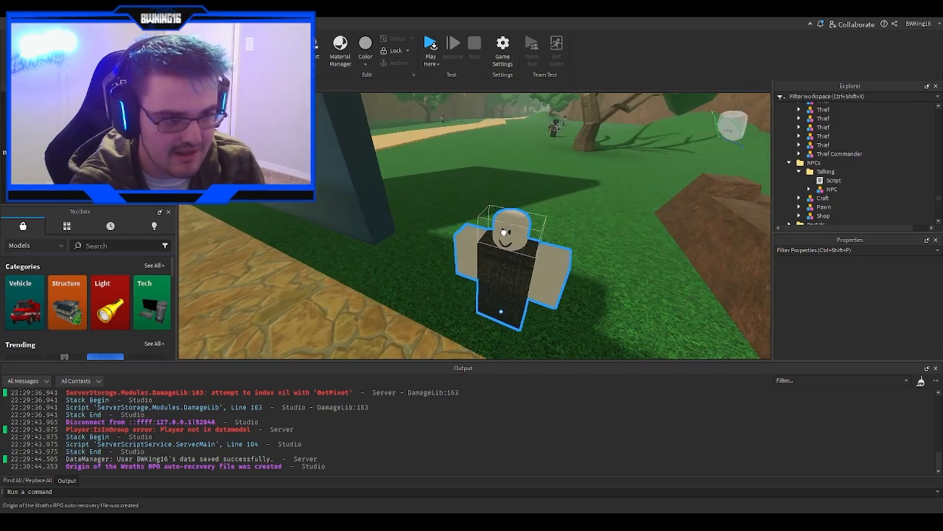
click(504, 232)
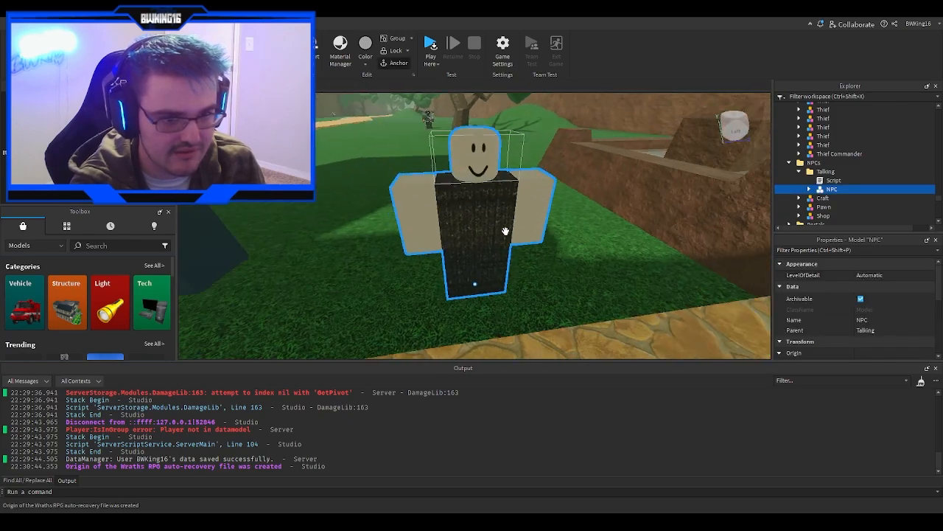
key(w)
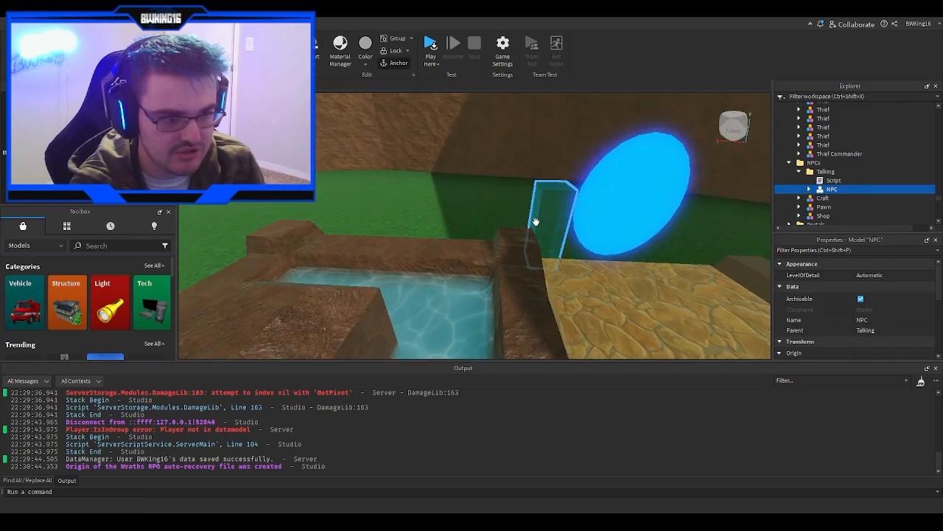
right_drag(536, 223, 536, 226)
key(w)
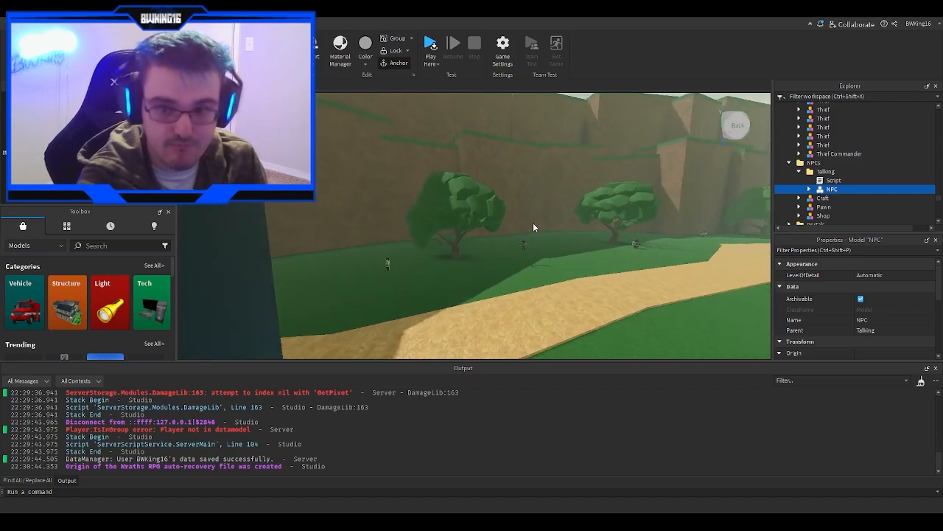
key(w)
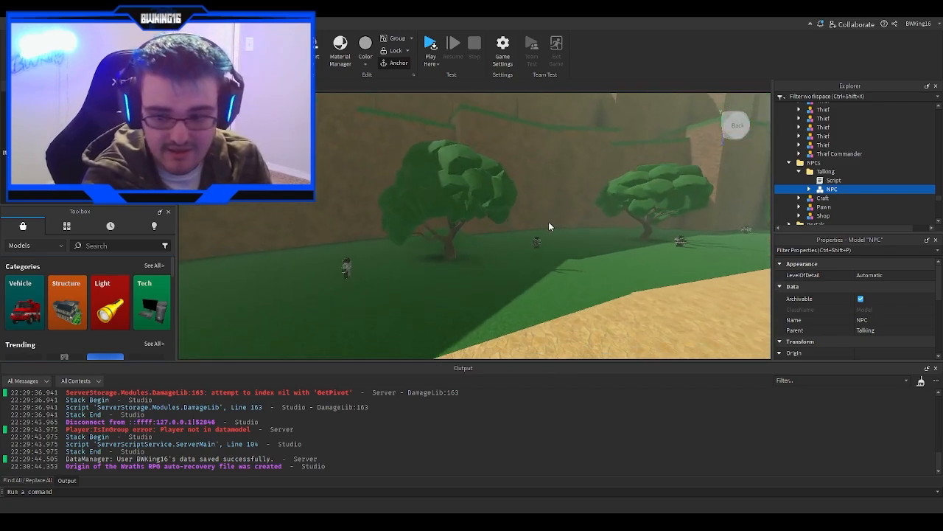
right_drag(560, 243, 561, 241)
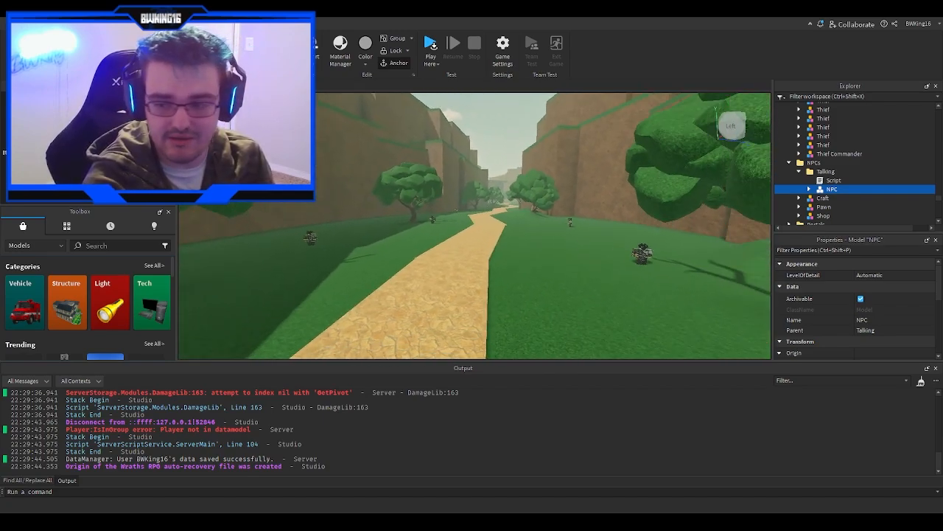